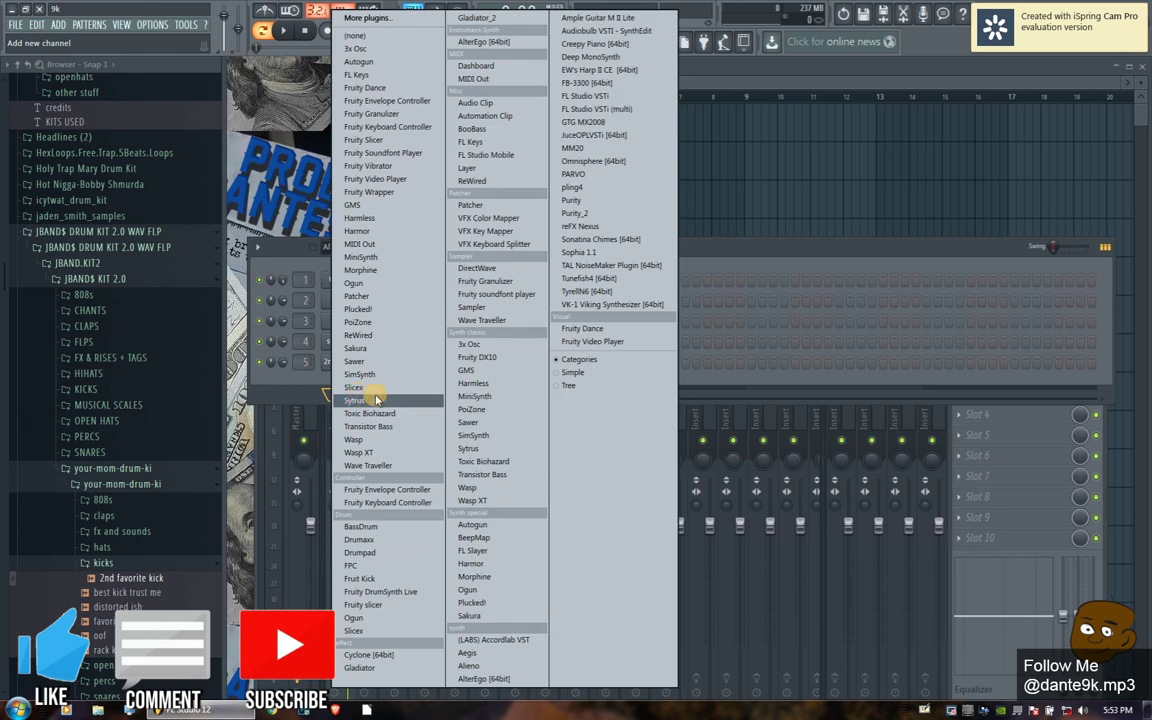
- Add a Purity_2 instrument channel and load the 90's Layer Key sound from its Piano bank into slot 1
{"action": "left_click", "coordinate": [591, 219]}
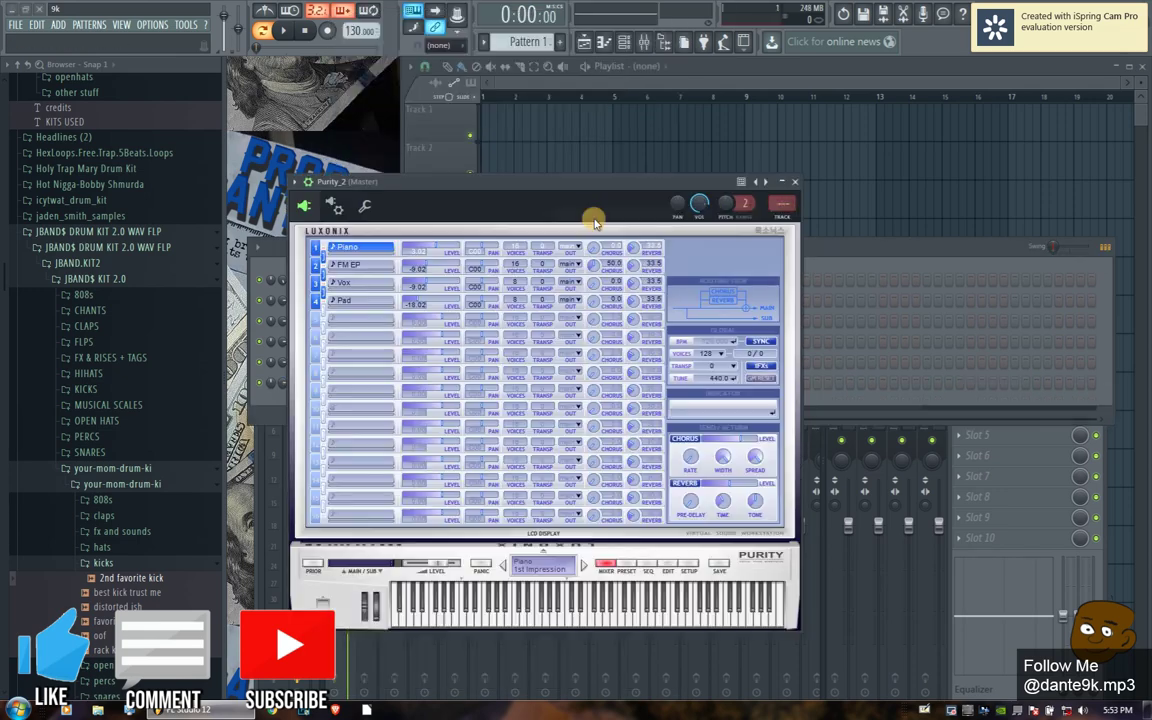
{"action": "left_click", "coordinate": [370, 250]}
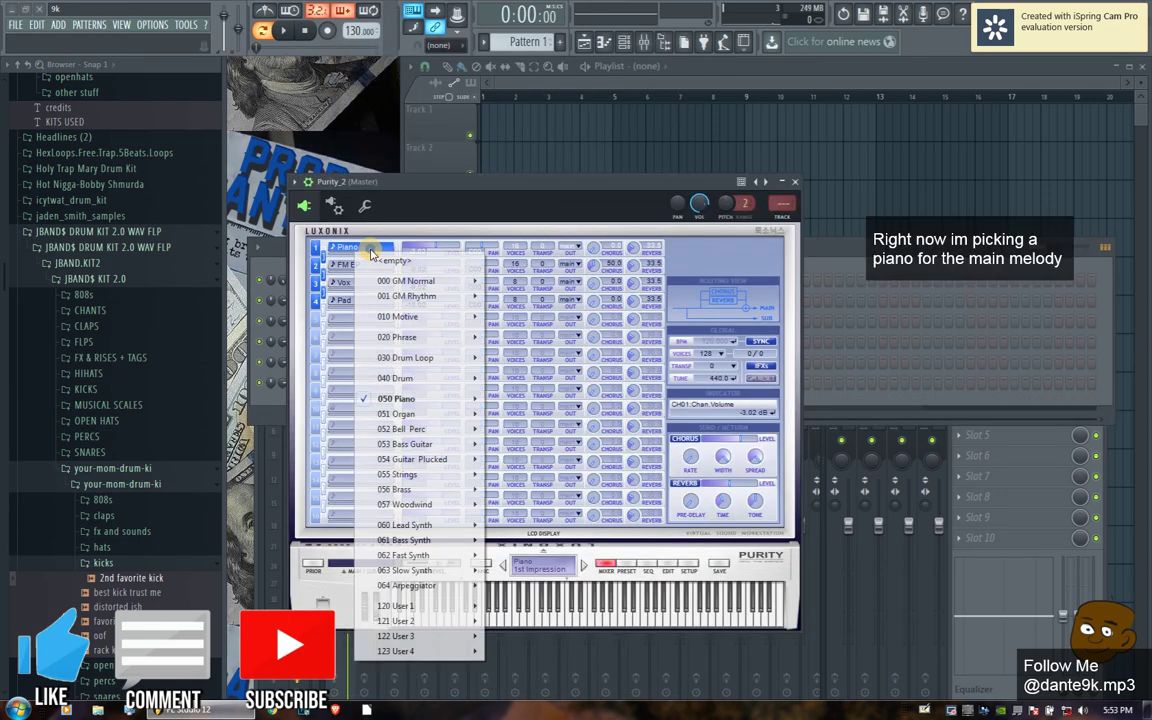
{"action": "mouse_move", "coordinate": [420, 400]}
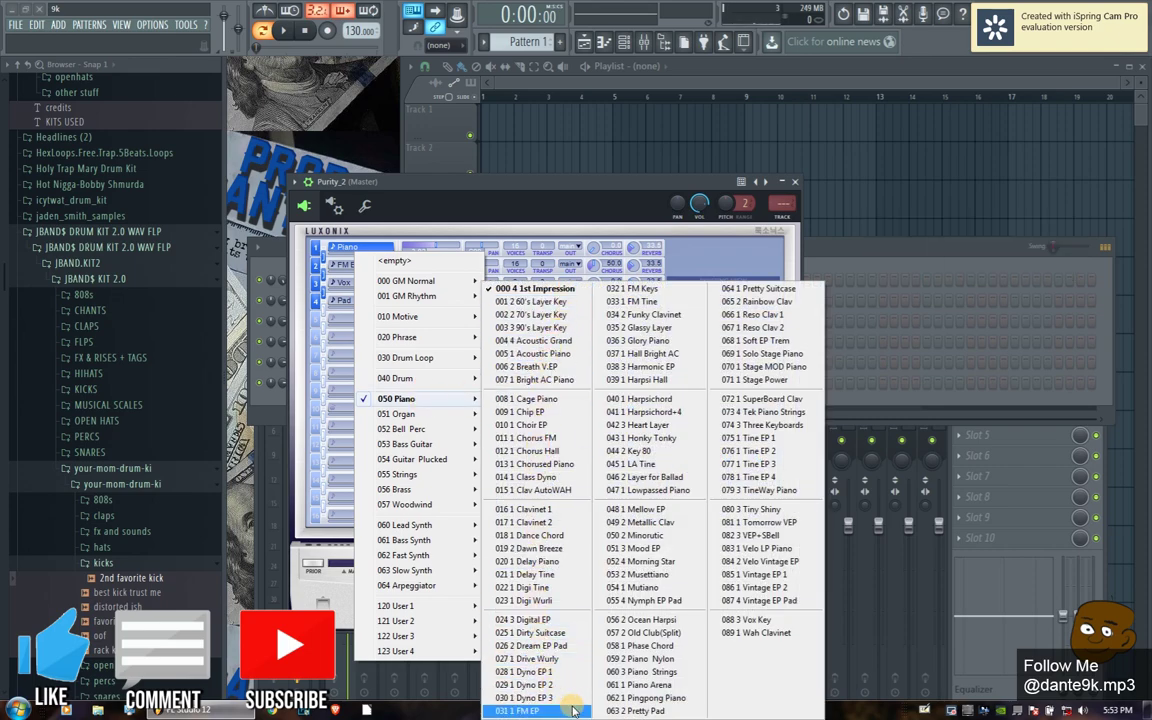
{"action": "left_click", "coordinate": [566, 327]}
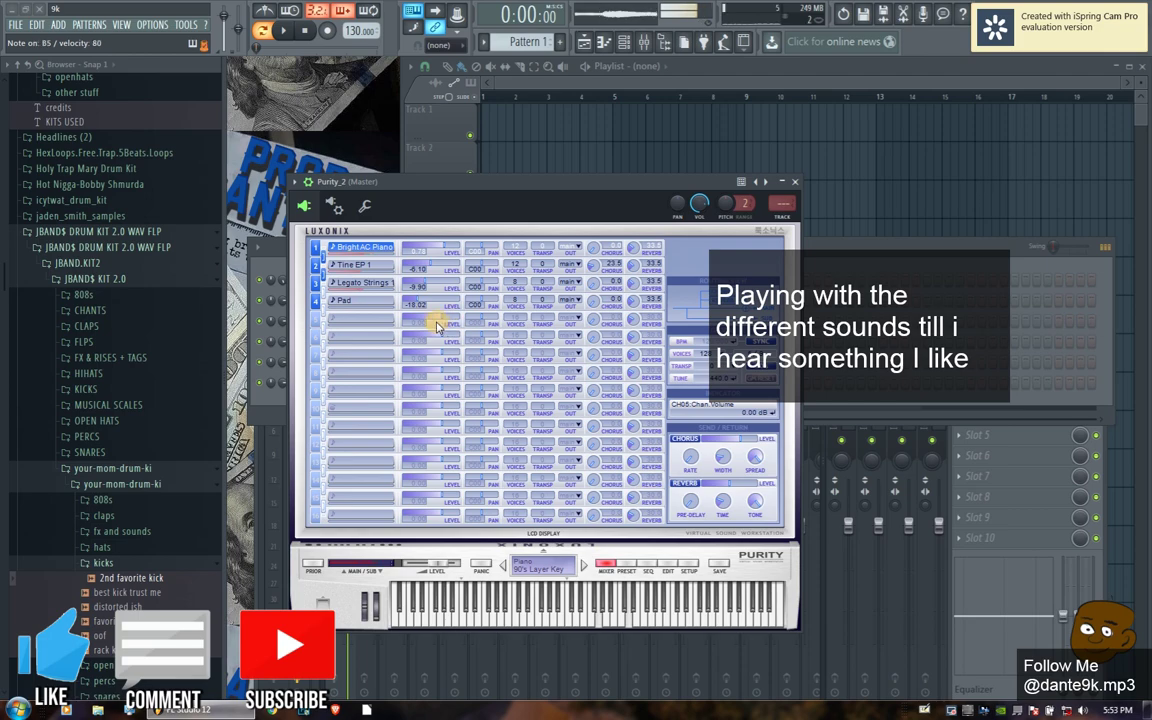
- Look through the vst, wav sup, Wave Kit and TM88 Nightmare Drum Kit folders for usable sounds
{"action": "left_click", "coordinate": [97, 231]}
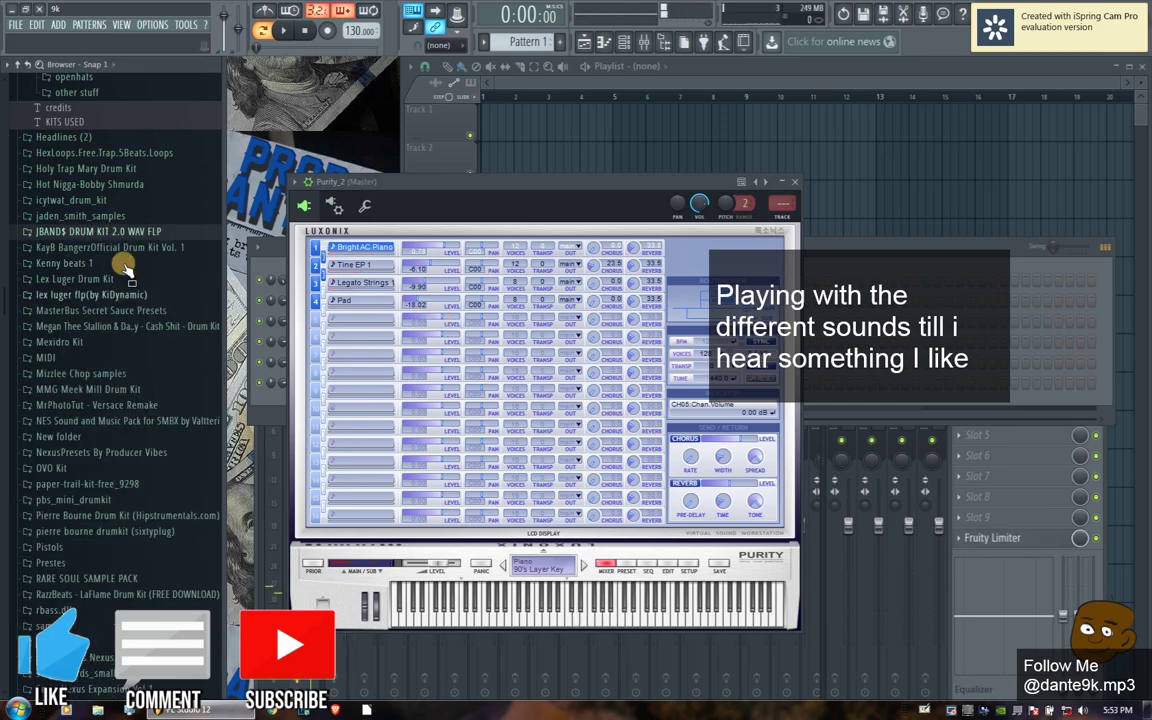
{"action": "scroll", "coordinate": [95, 445], "scroll_direction": "down", "scroll_amount": 9}
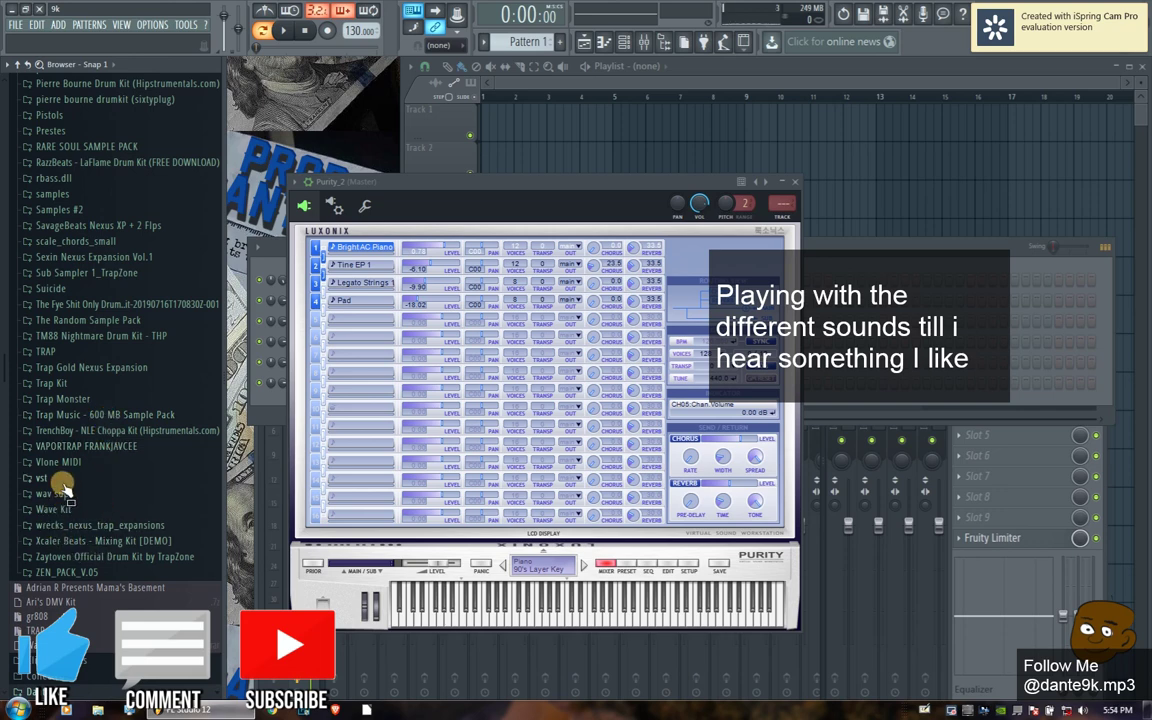
{"action": "left_click", "coordinate": [63, 483]}
{"action": "left_click", "coordinate": [73, 481]}
{"action": "left_click", "coordinate": [55, 495]}
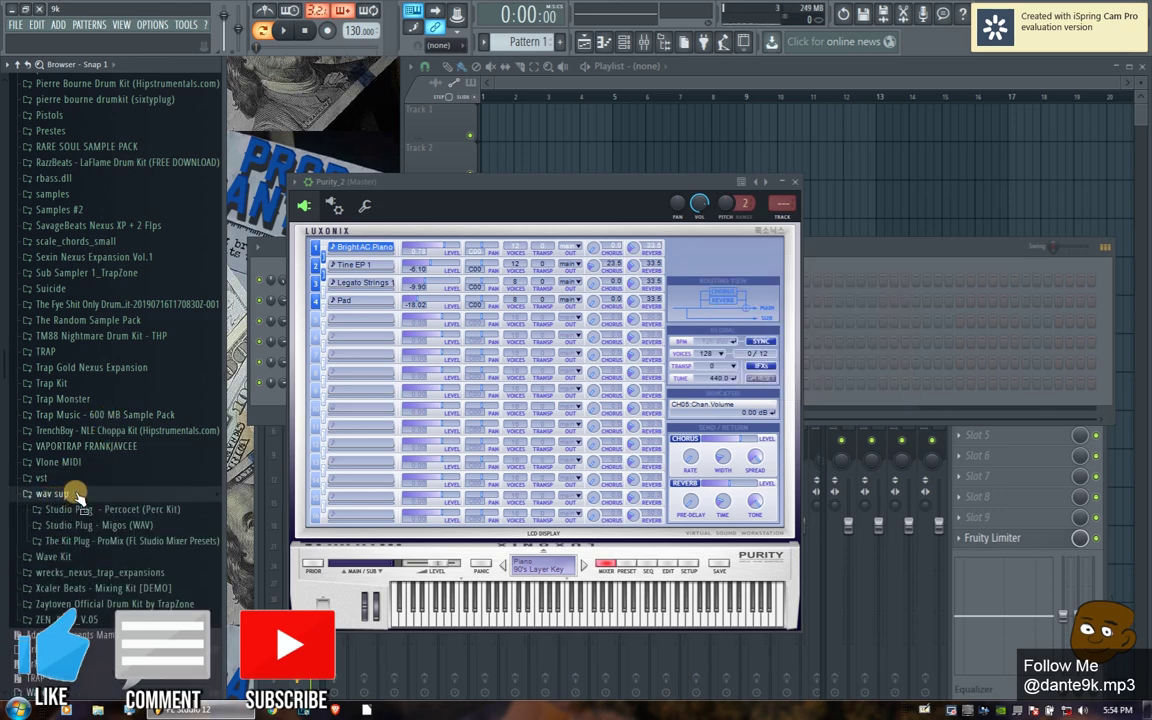
{"action": "left_click", "coordinate": [76, 494]}
{"action": "left_click", "coordinate": [79, 509]}
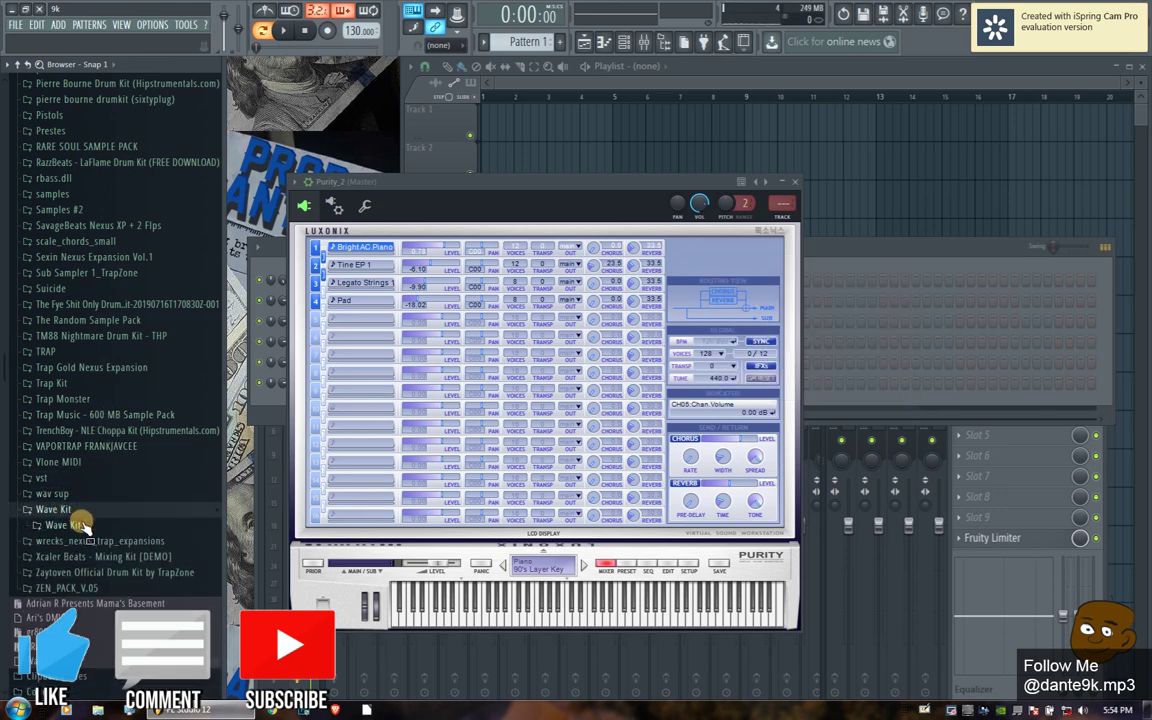
{"action": "left_click", "coordinate": [72, 336]}
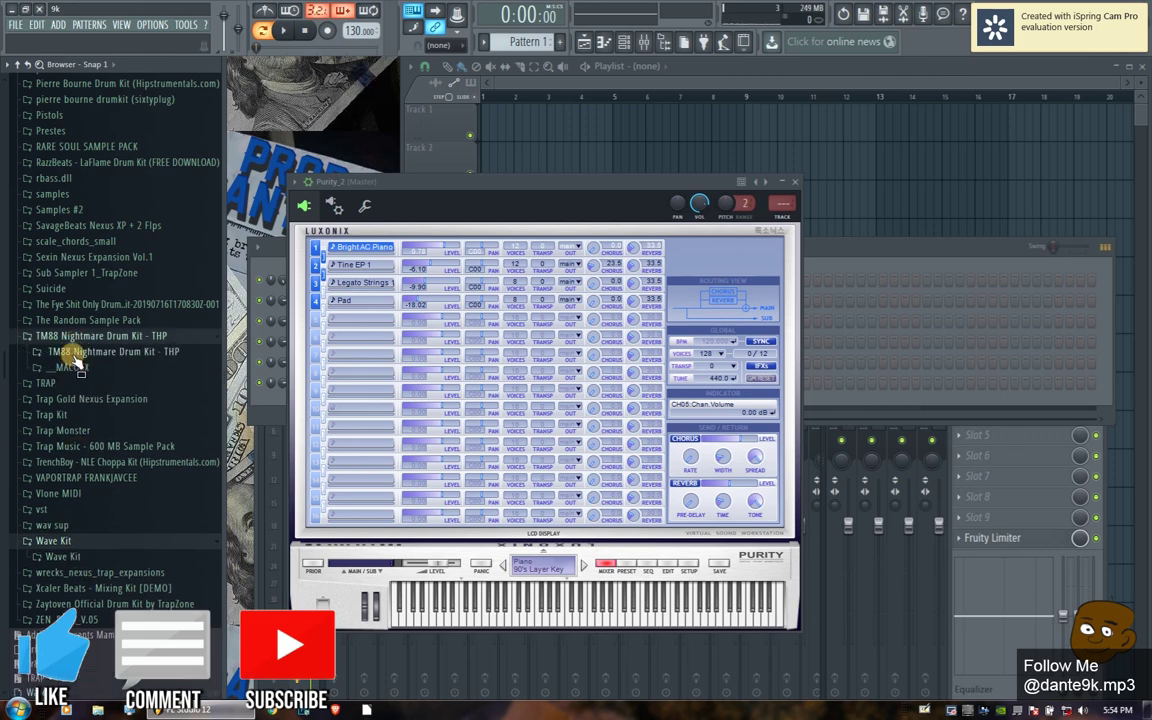
{"action": "left_click", "coordinate": [74, 354]}
{"action": "left_click", "coordinate": [70, 367]}
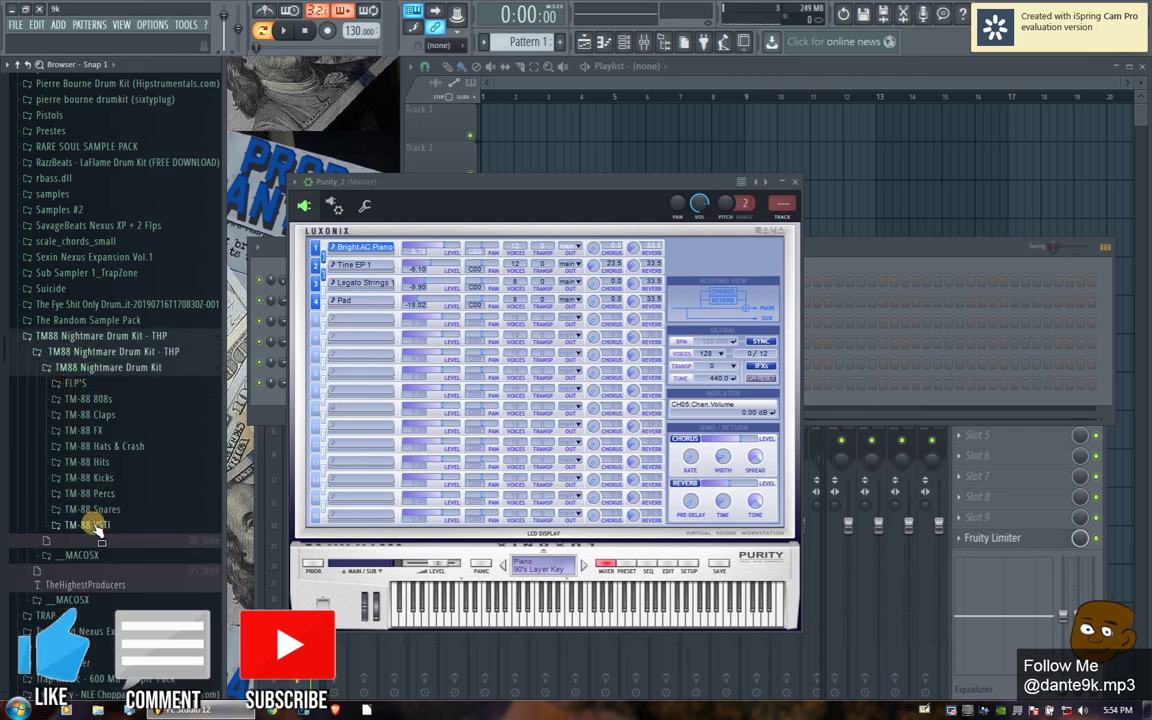
{"action": "left_click", "coordinate": [117, 336]}
- Add the basic oh sample from the gr808 kit's openhats folder as a new channel above Purity_2
{"action": "scroll", "coordinate": [117, 332], "scroll_direction": "up", "scroll_amount": 10}
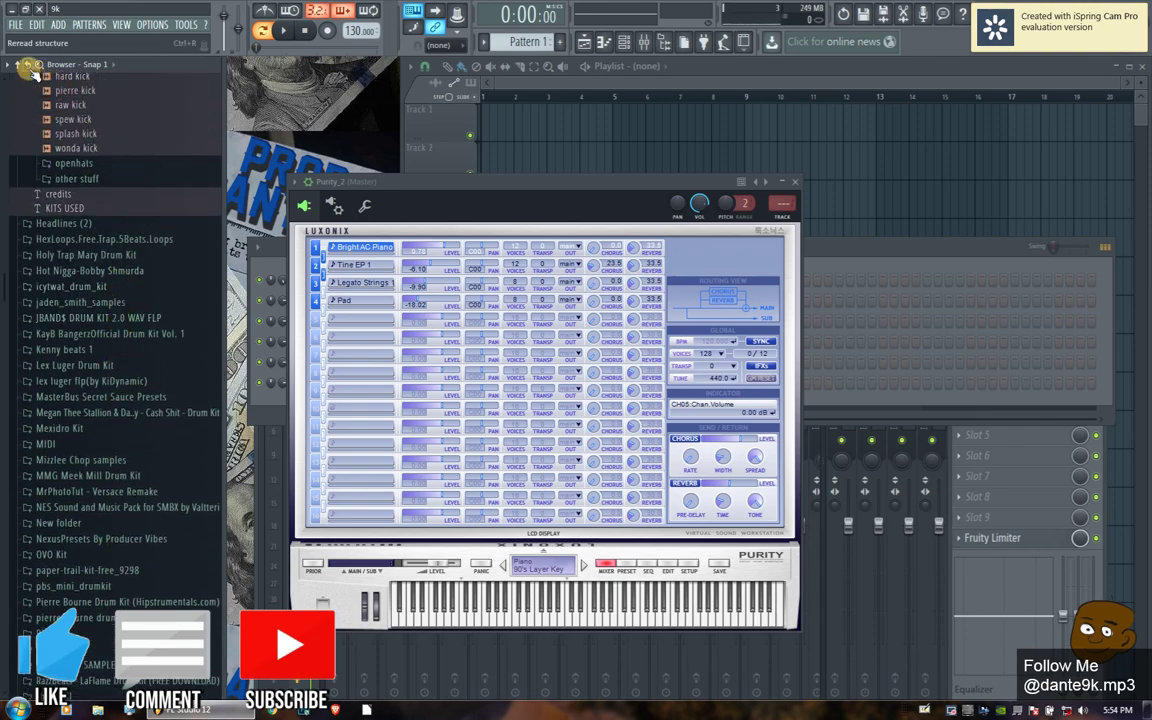
{"action": "scroll", "coordinate": [95, 188], "scroll_direction": "up", "scroll_amount": 6}
{"action": "left_click", "coordinate": [100, 217]}
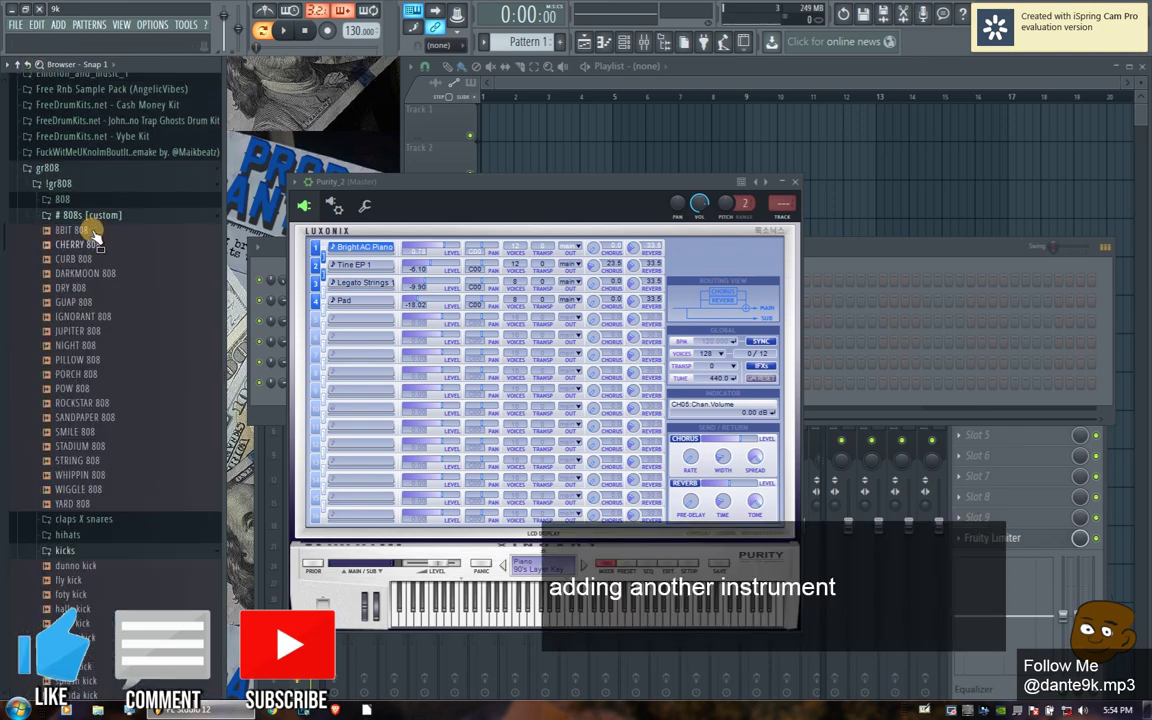
{"action": "scroll", "coordinate": [103, 252], "scroll_direction": "down", "scroll_amount": 2}
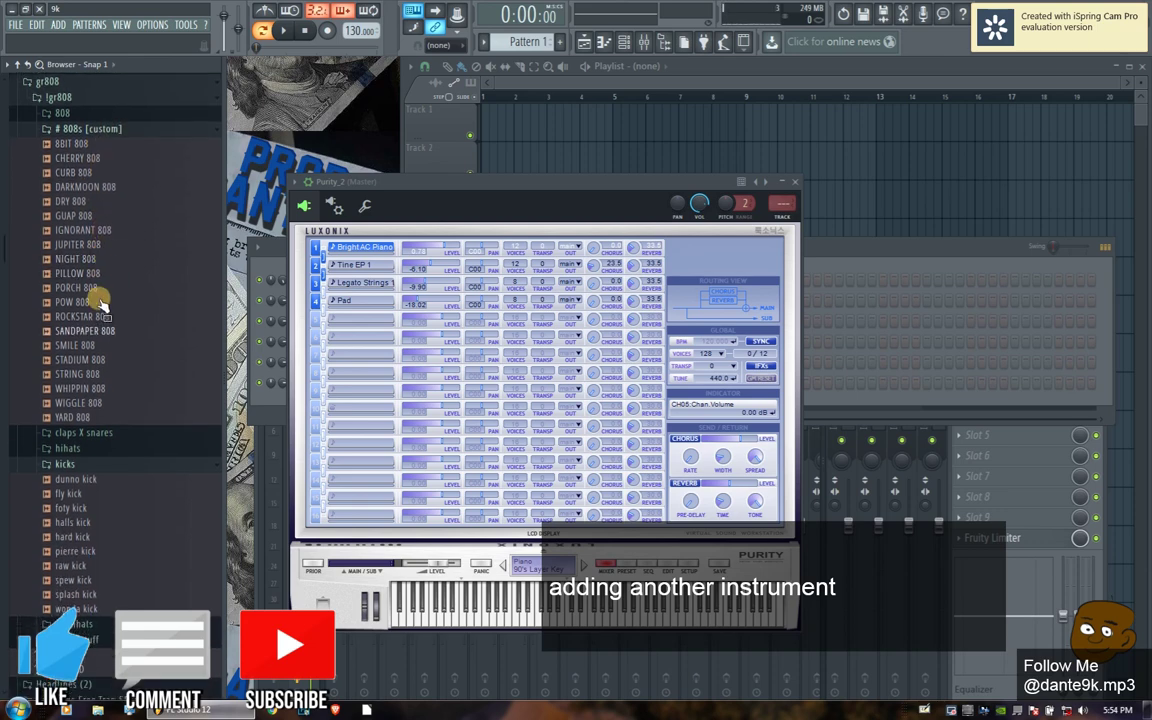
{"action": "left_click", "coordinate": [70, 623]}
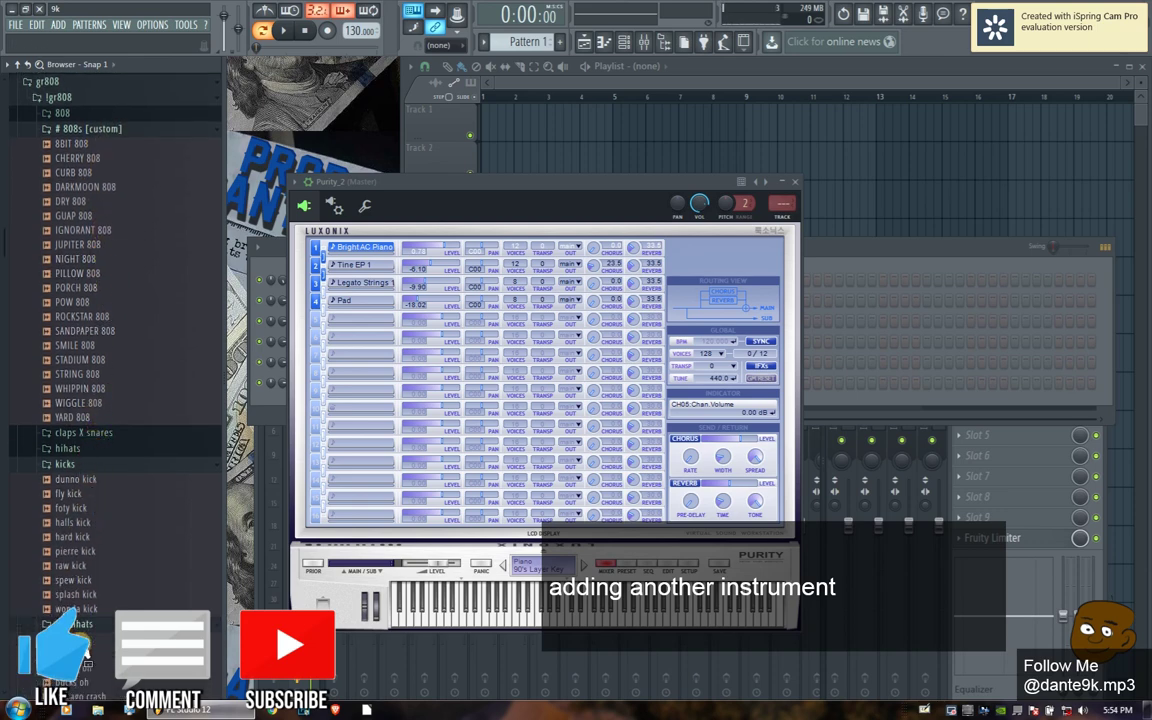
{"action": "scroll", "coordinate": [98, 455], "scroll_direction": "down", "scroll_amount": 6}
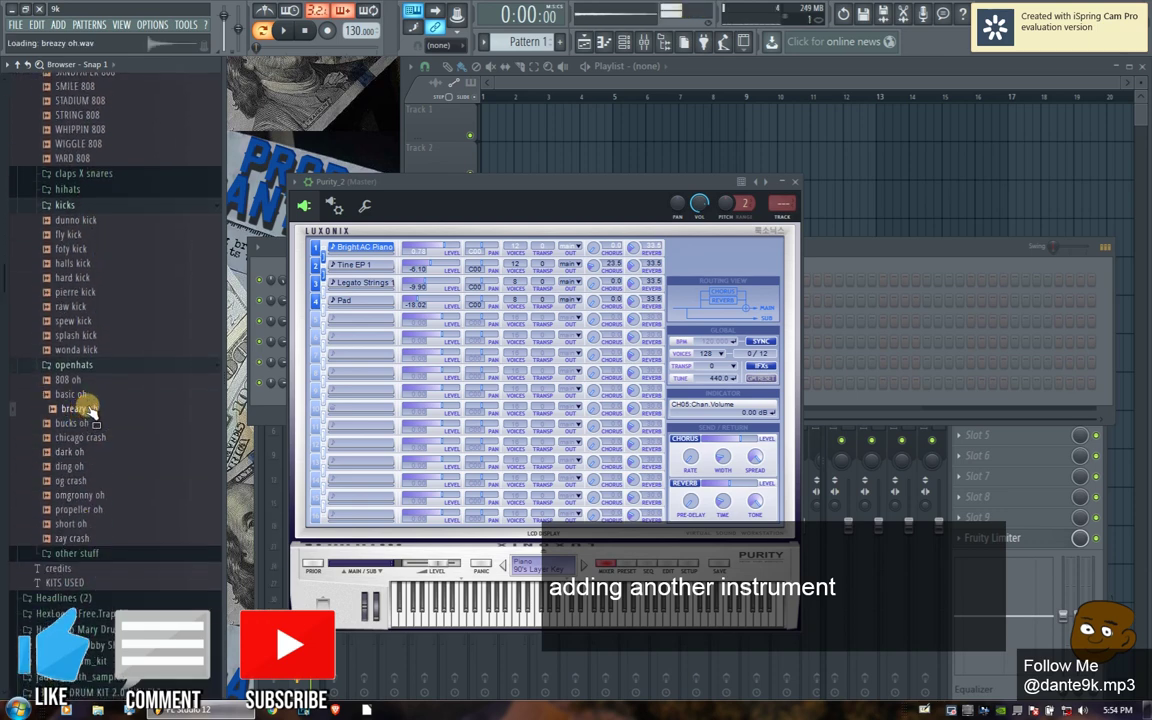
{"action": "key", "text": "F6"}
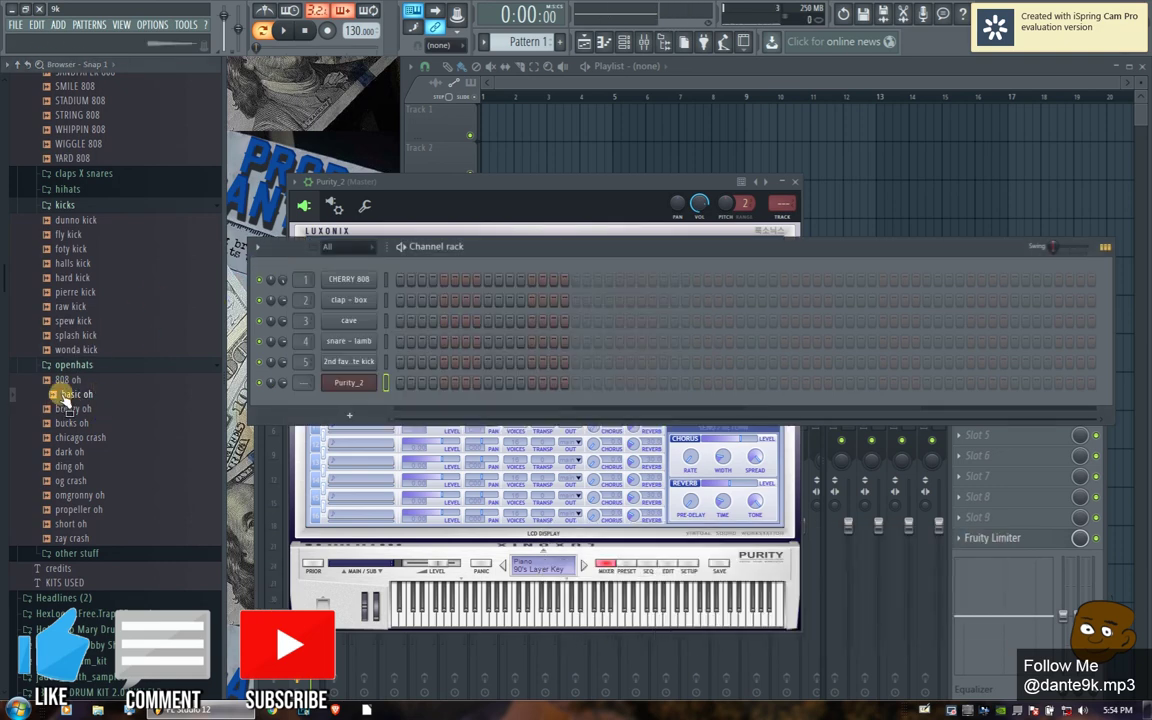
{"action": "left_click_drag", "start_coordinate": [63, 396], "coordinate": [374, 378]}
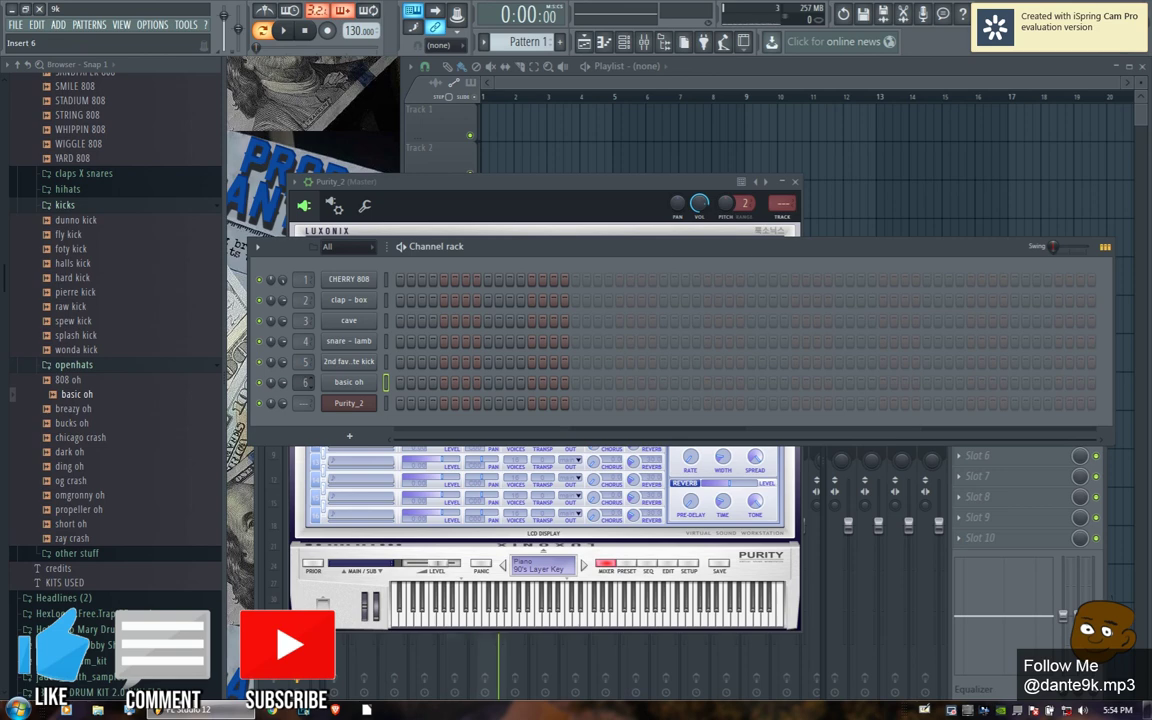
- Move the channel rack above the mixer and route all channels to consecutive mixer tracks starting at Insert 1
{"action": "left_click", "coordinate": [840, 607]}
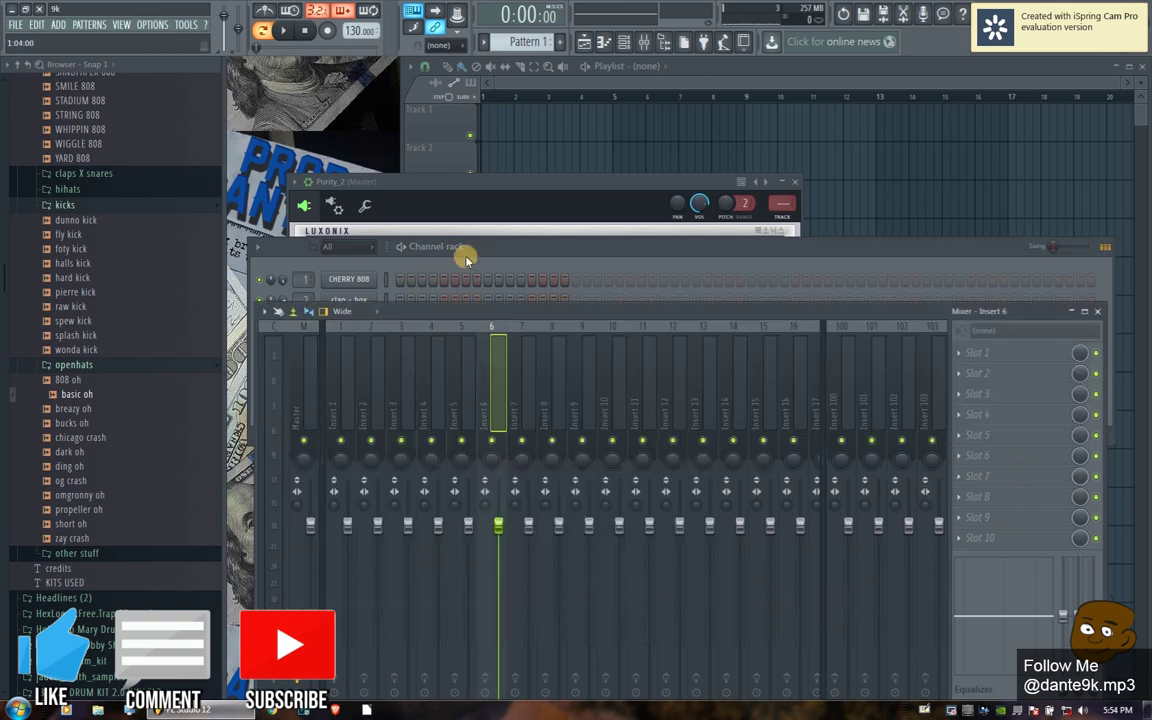
{"action": "left_click_drag", "start_coordinate": [466, 259], "coordinate": [470, 113]}
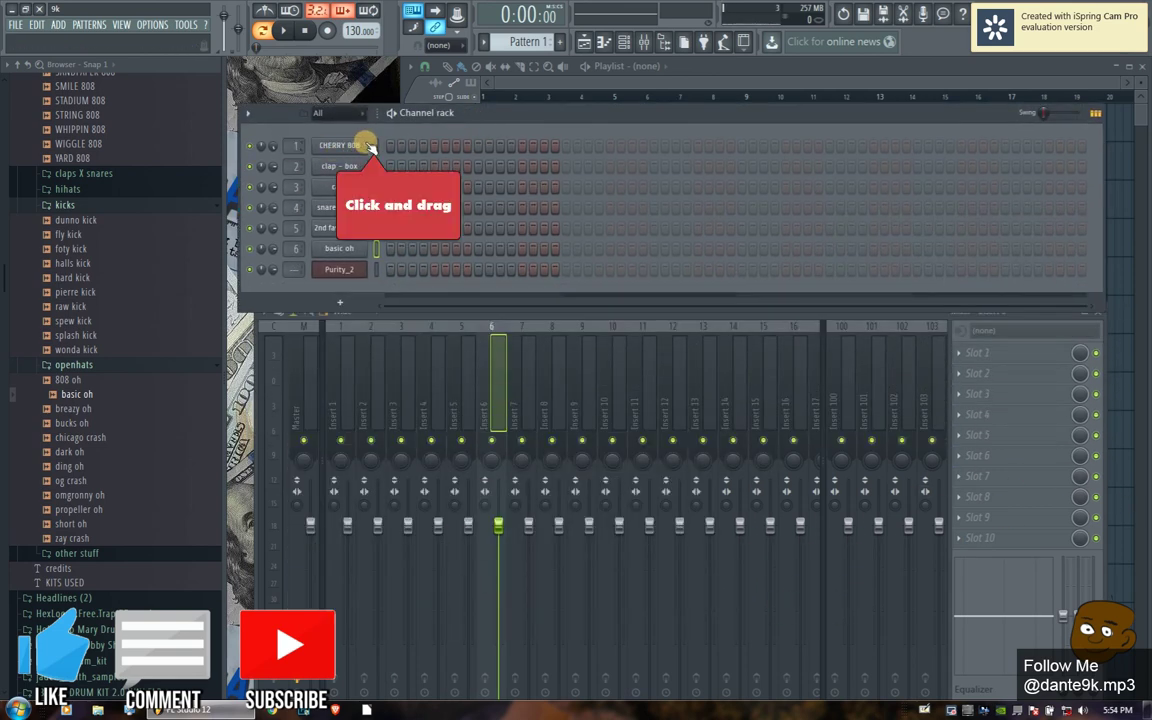
{"action": "left_click_drag", "start_coordinate": [373, 146], "coordinate": [376, 173]}
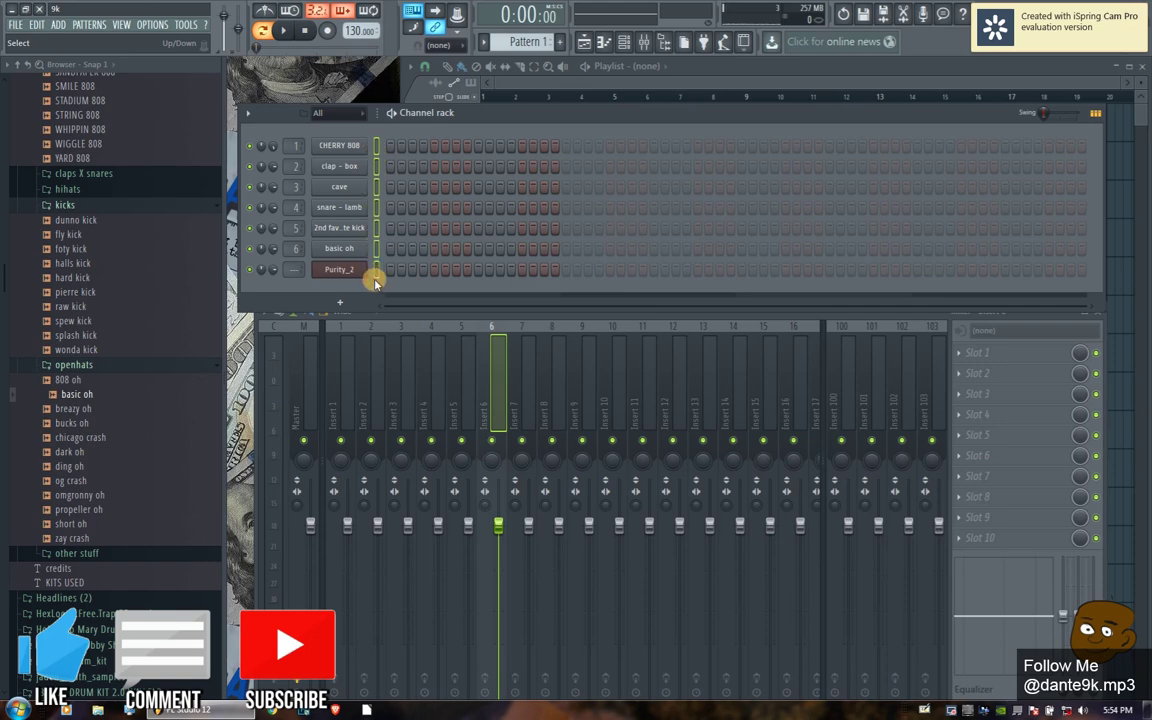
{"action": "left_click", "coordinate": [344, 397]}
{"action": "right_click", "coordinate": [342, 392]}
{"action": "mouse_move", "coordinate": [430, 440]}
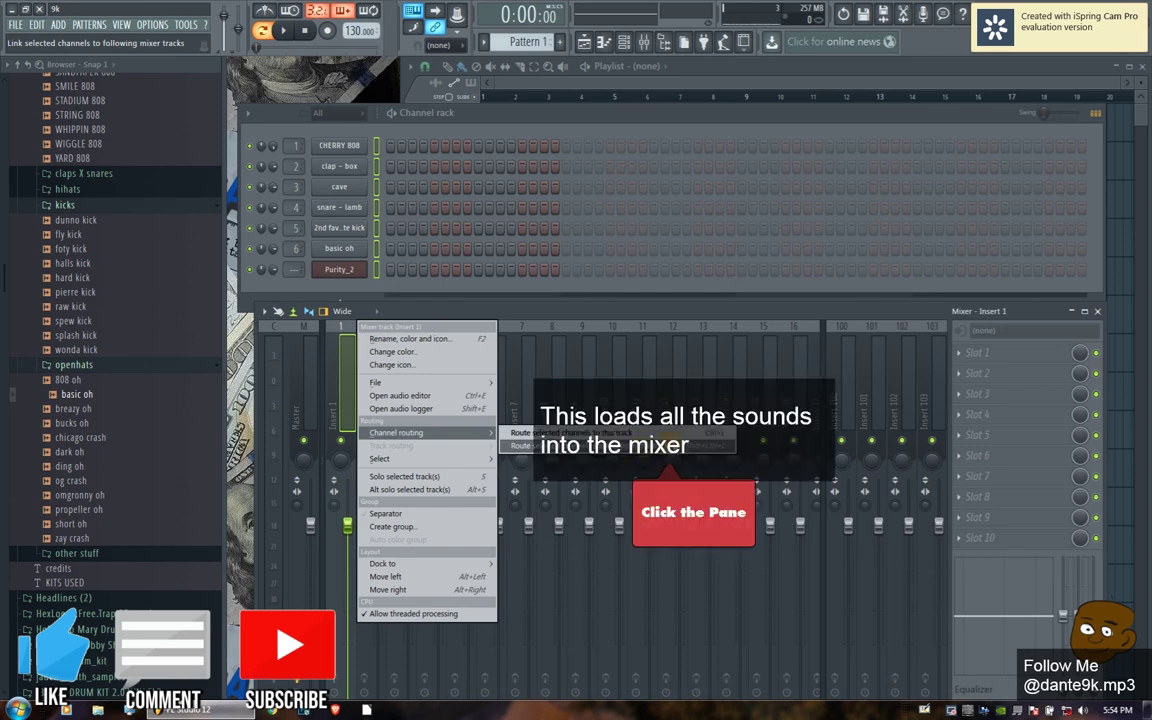
{"action": "left_click", "coordinate": [668, 447]}
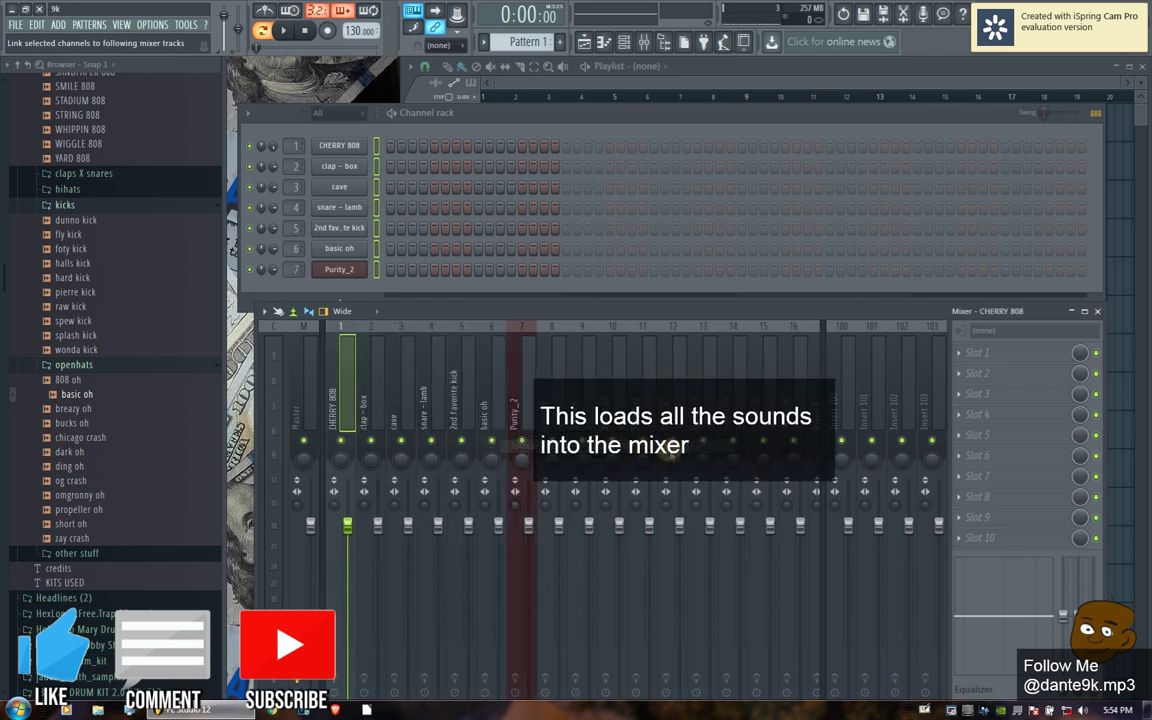
{"action": "left_click", "coordinate": [294, 288]}
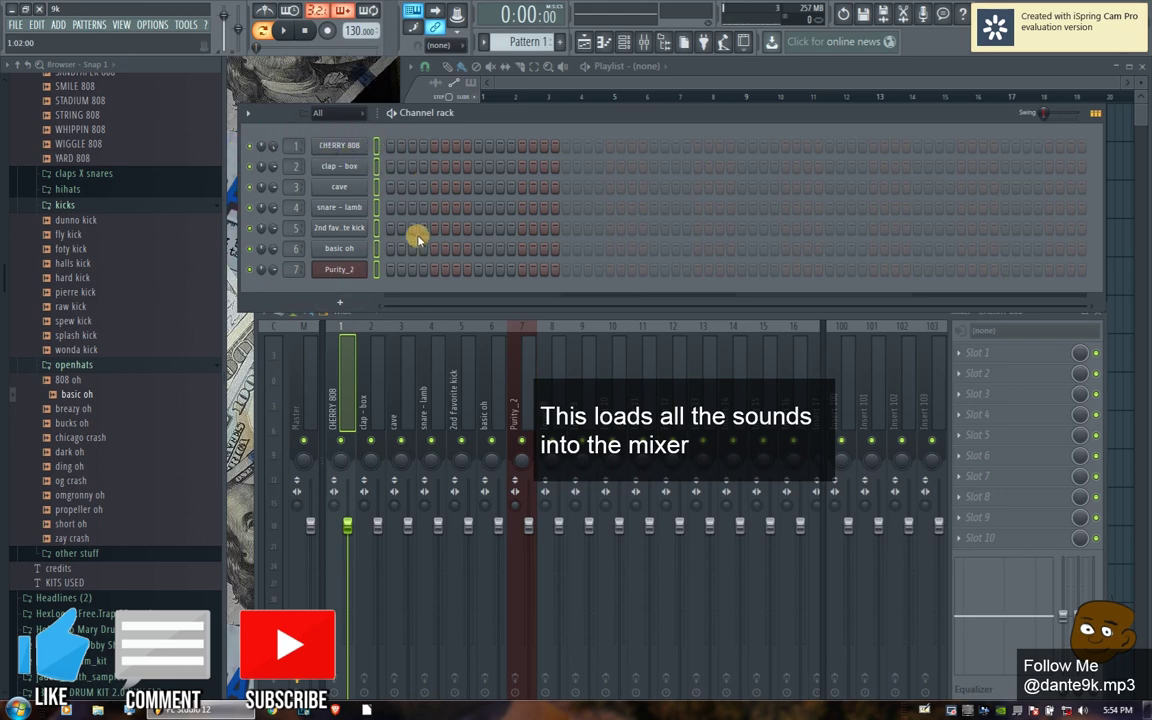
- Normalize the clap - box sample, audition its waveform and close its channel settings
{"action": "left_click", "coordinate": [330, 167]}
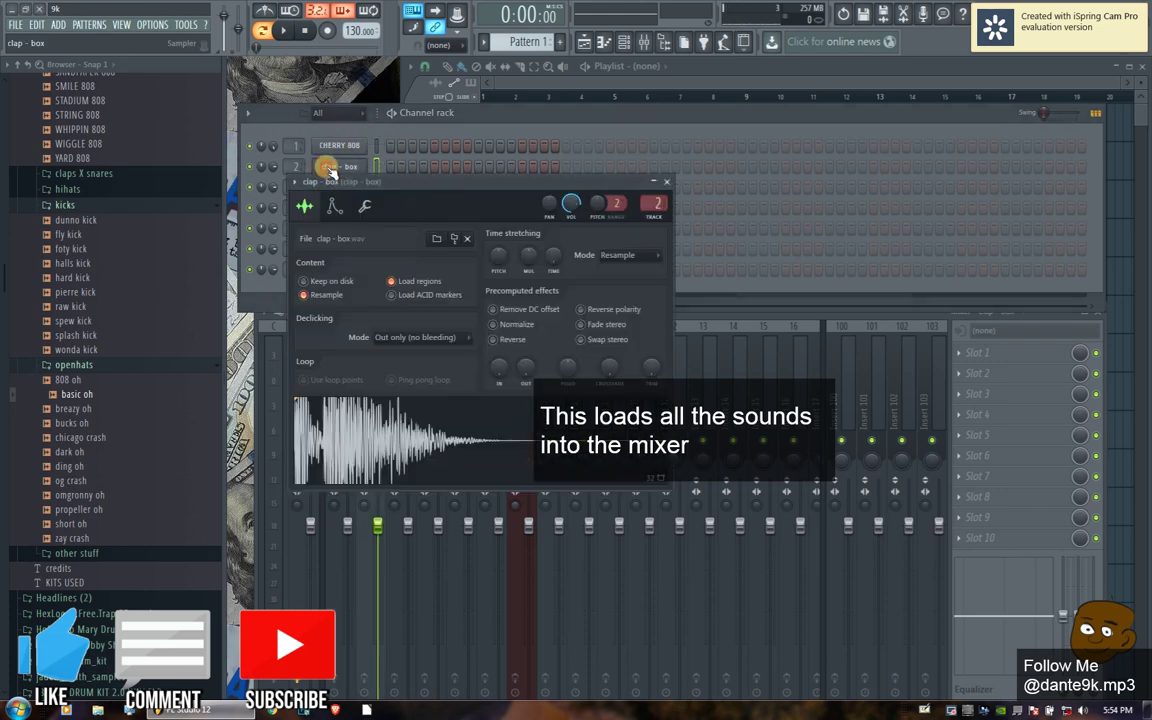
{"action": "left_click", "coordinate": [370, 445]}
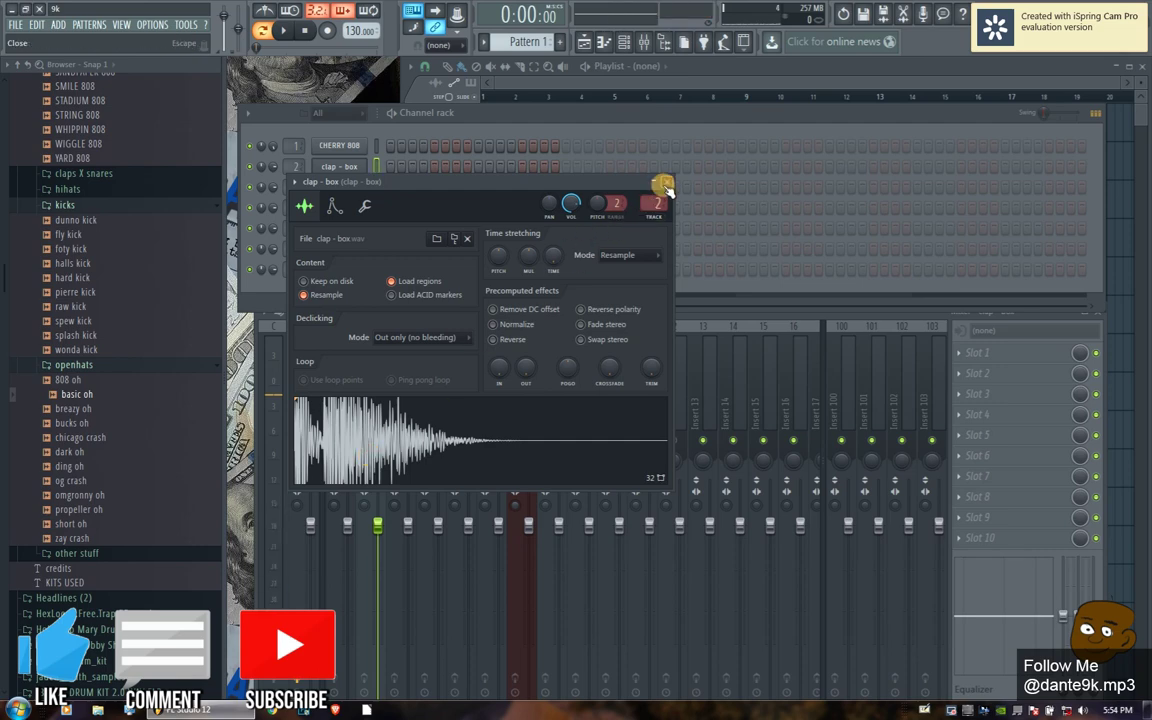
{"action": "left_click", "coordinate": [492, 324]}
{"action": "left_click", "coordinate": [448, 450]}
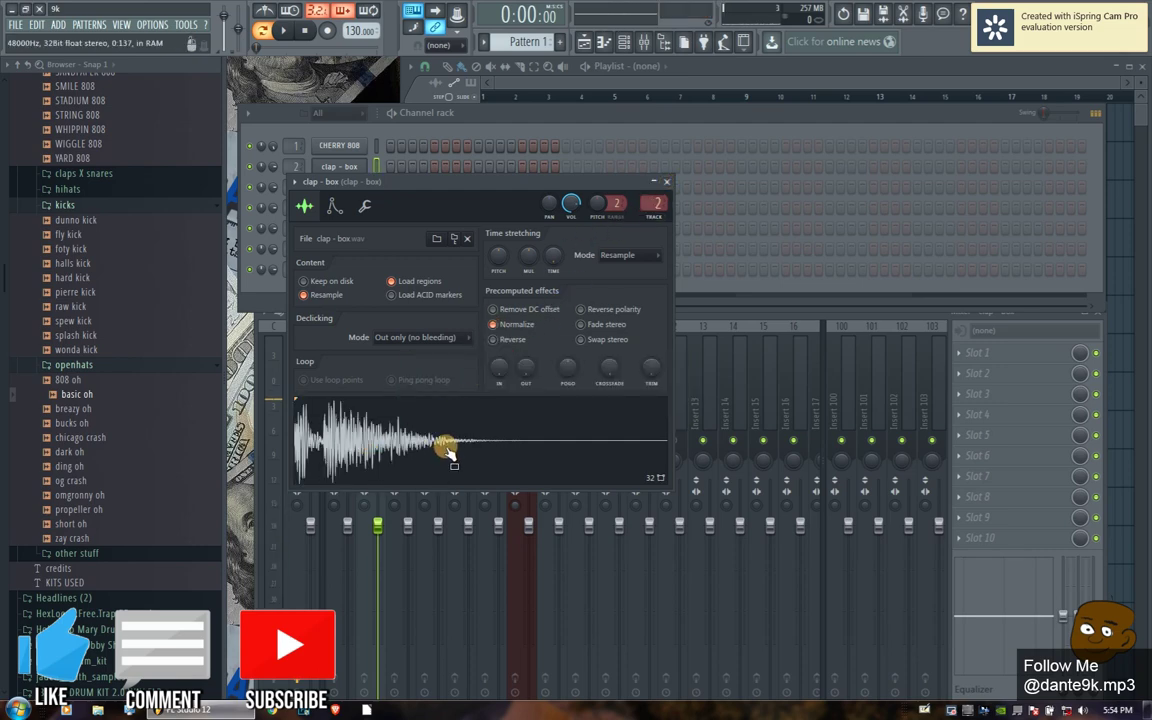
{"action": "left_click", "coordinate": [666, 181]}
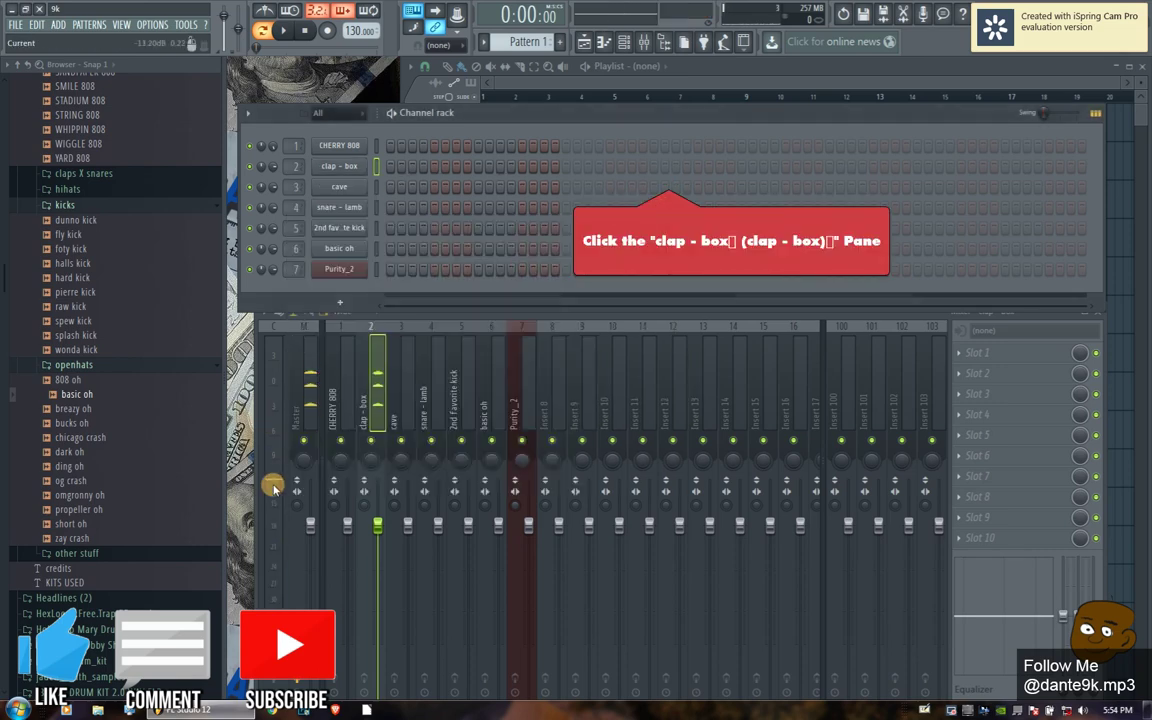
- Lower the Master track's volume fader to 75% (-6.0 dB)
{"action": "left_click", "coordinate": [309, 391]}
{"action": "left_click_drag", "start_coordinate": [310, 525], "coordinate": [310, 572]}
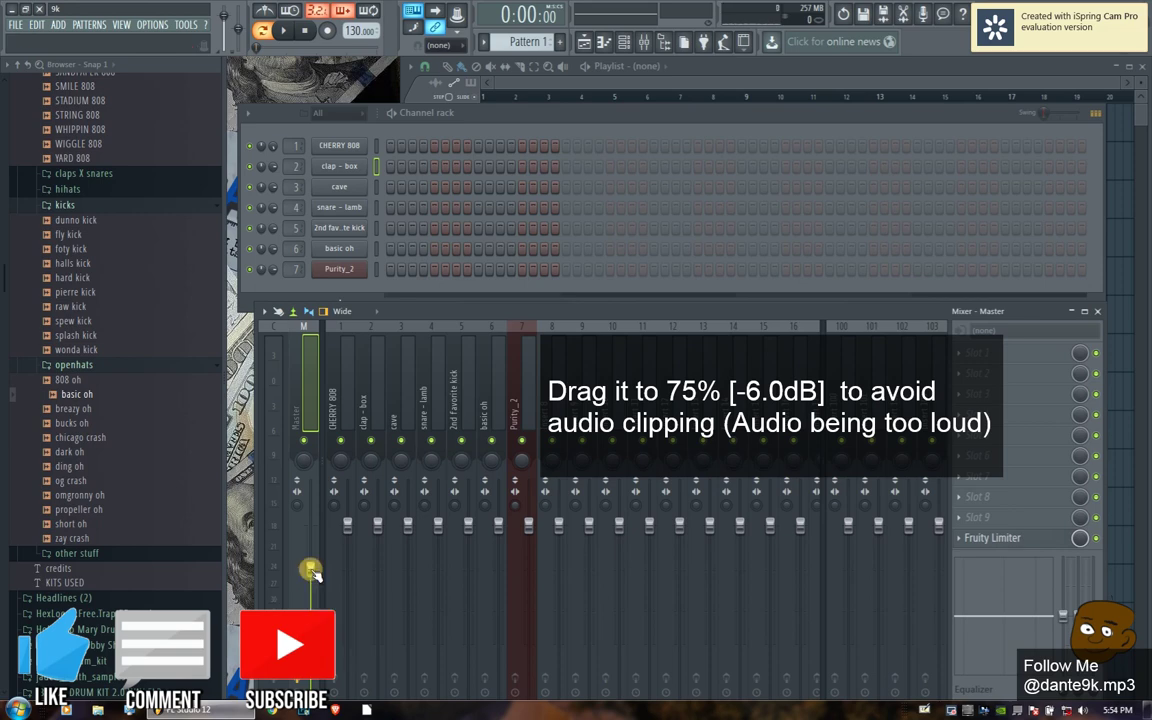
- Place clap - box hits on steps 9 and 25, and set the tempo to 146 BPM with all channels restretched
{"action": "left_click", "coordinate": [476, 167]}
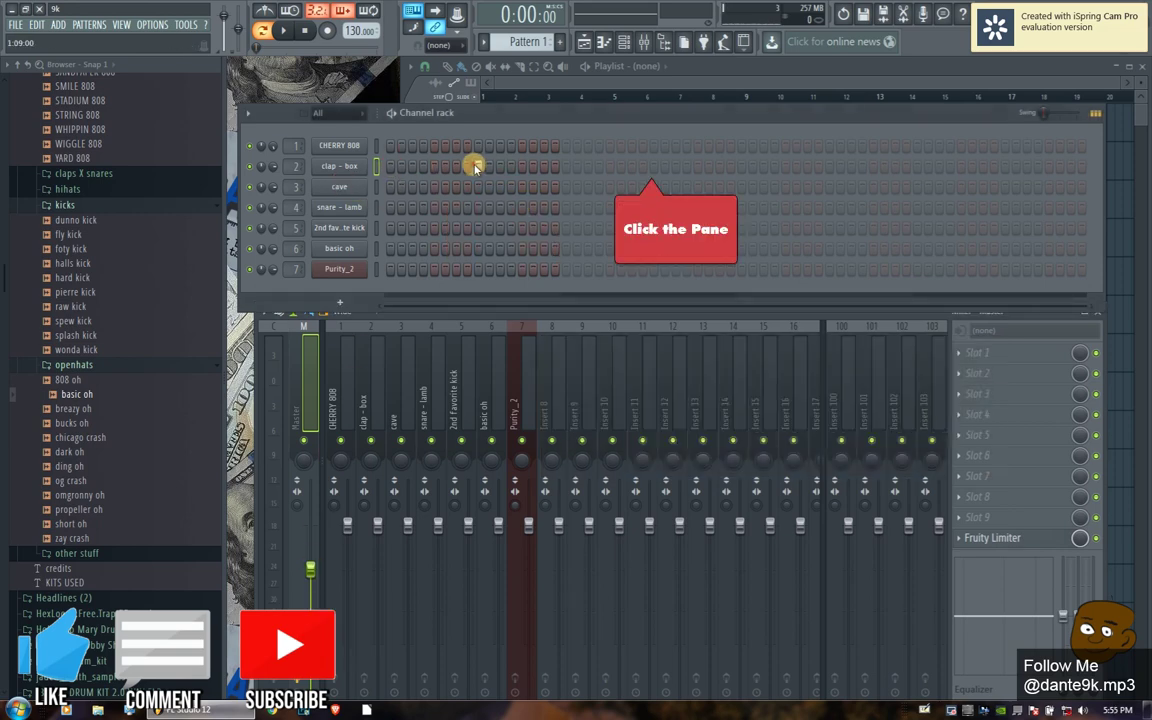
{"action": "left_click", "coordinate": [653, 166]}
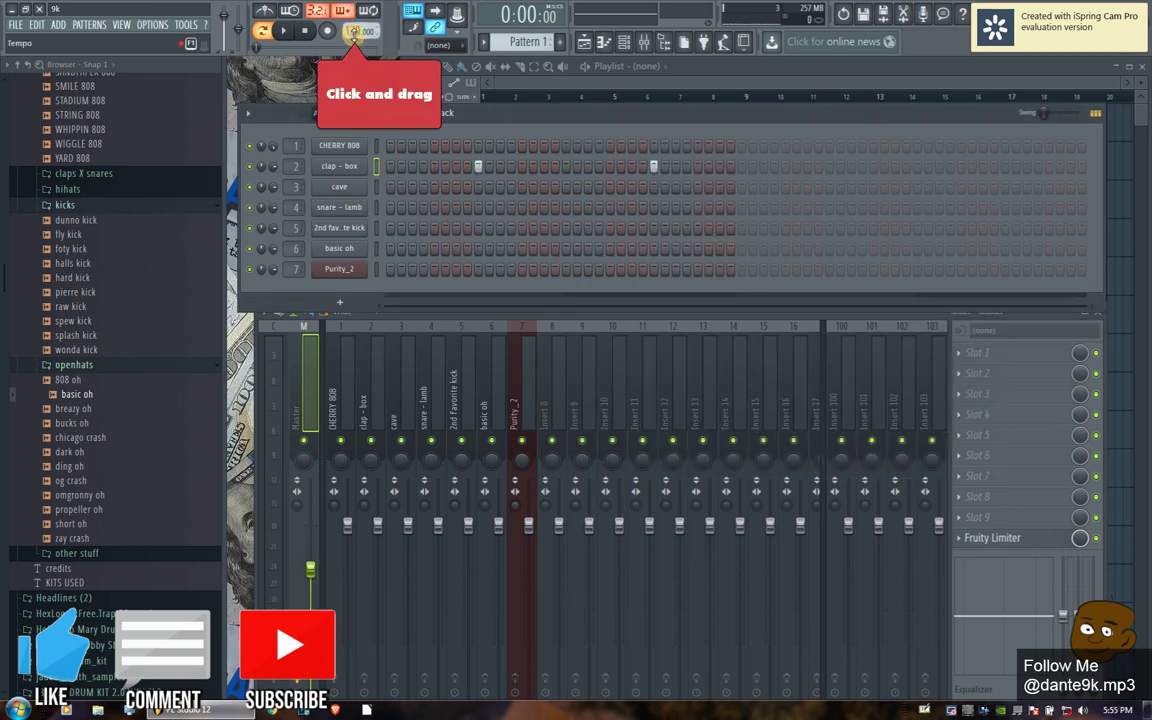
{"action": "left_click_drag", "start_coordinate": [352, 32], "coordinate": [268, 12]}
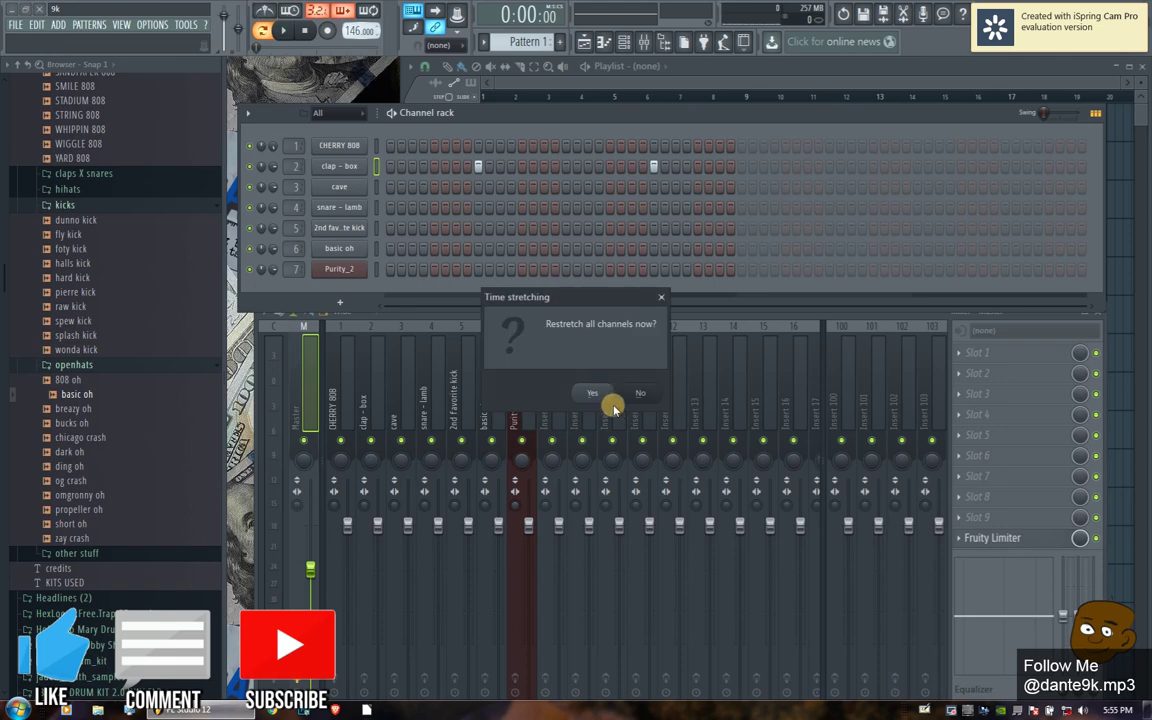
{"action": "left_click", "coordinate": [596, 394]}
- Add clap - box hits on steps 41, 47, 51 and 57 of Pattern 1
{"action": "left_click", "coordinate": [828, 167]}
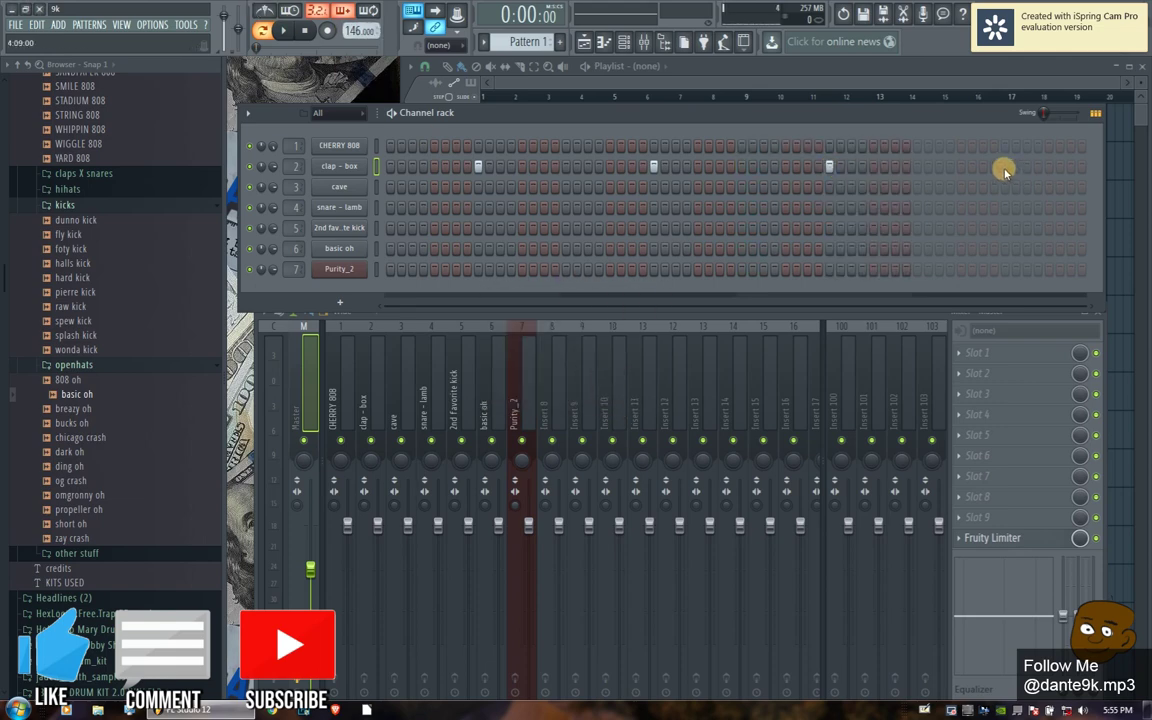
{"action": "left_click", "coordinate": [1005, 167]}
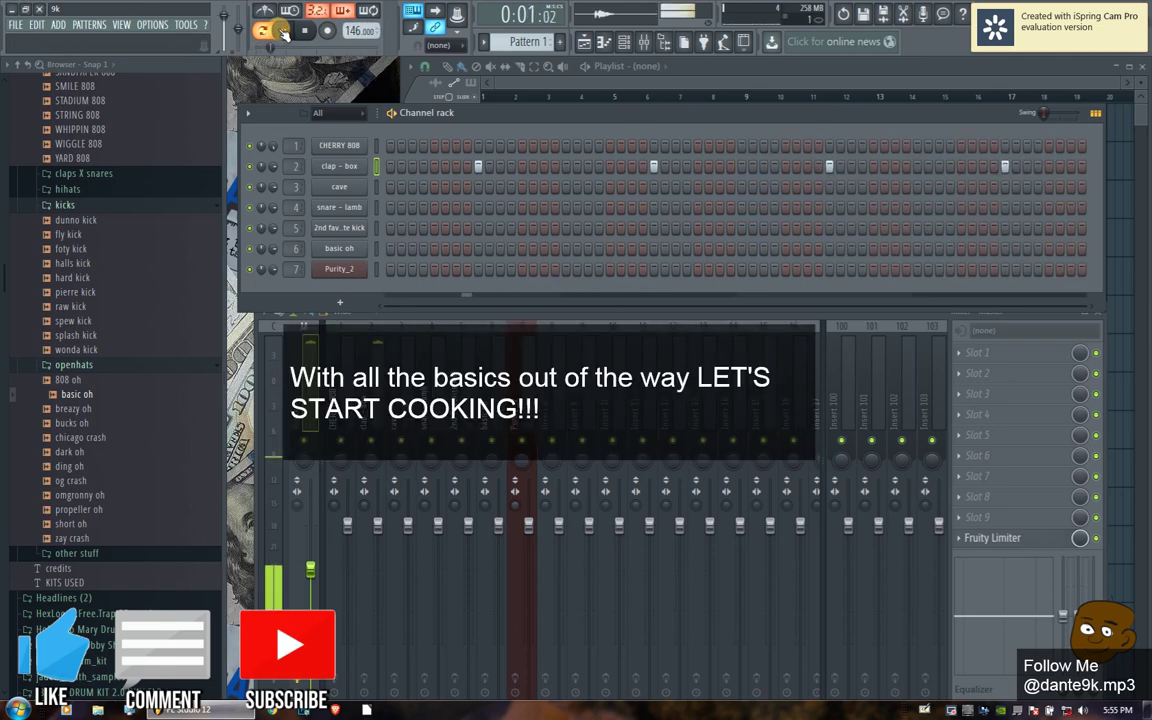
{"action": "left_click", "coordinate": [339, 166]}
{"action": "left_click", "coordinate": [666, 183]}
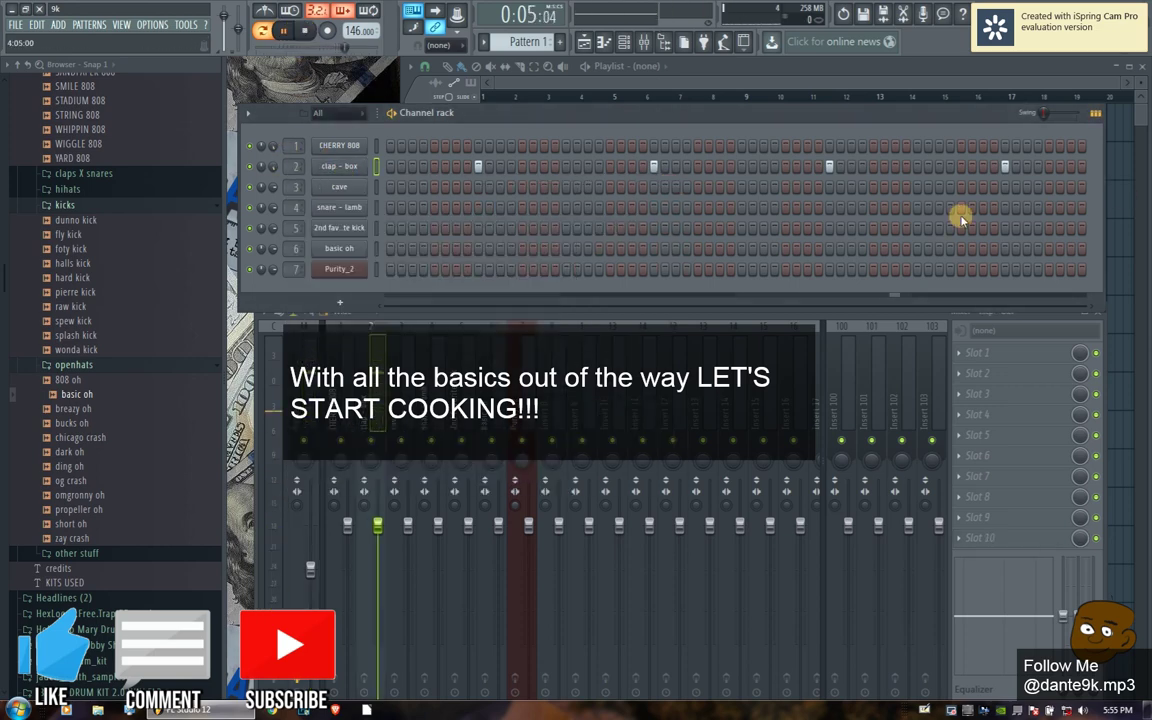
{"action": "left_click", "coordinate": [897, 166]}
{"action": "left_click", "coordinate": [940, 166]}
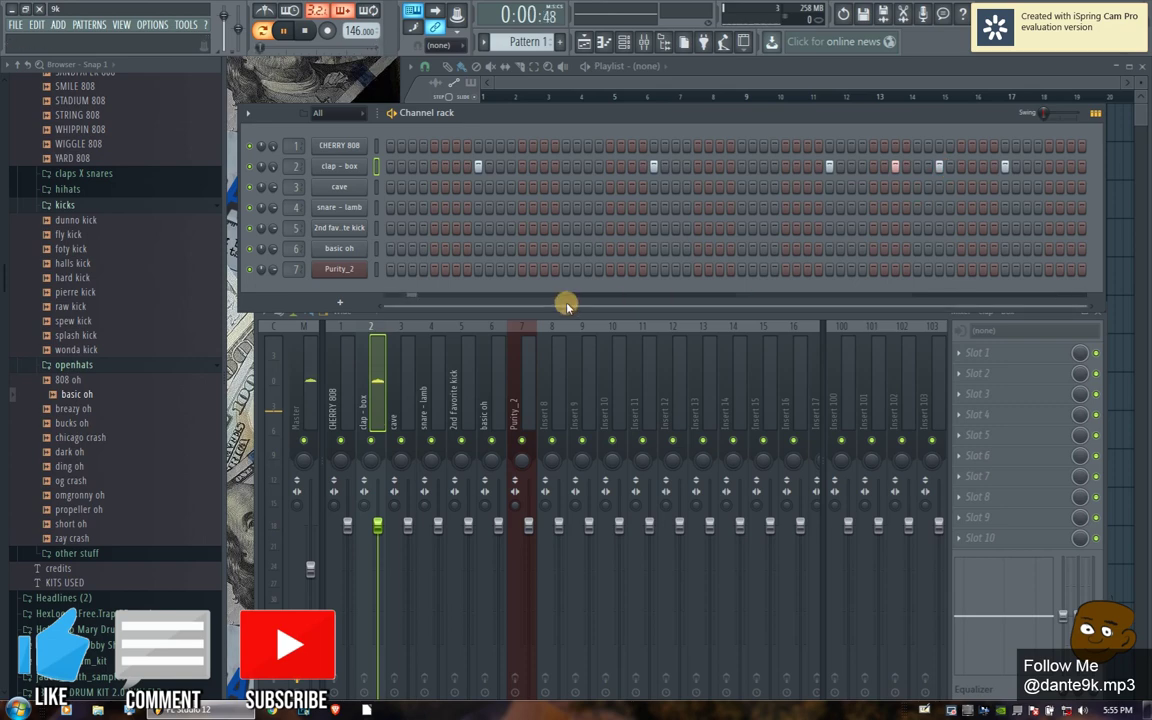
- Normalize the snare - lamb sample and place snare hits on steps 47 and 51, replacing the clap - box hits there
{"action": "left_click", "coordinate": [340, 207]}
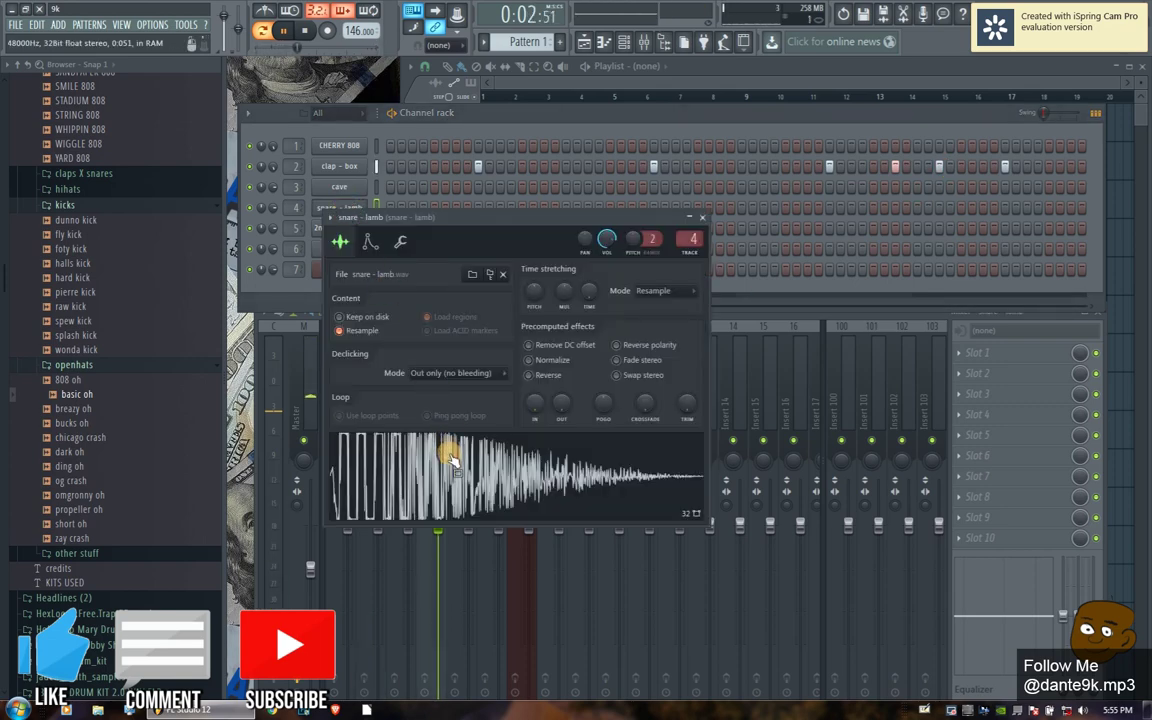
{"action": "left_click", "coordinate": [528, 360]}
{"action": "left_click", "coordinate": [703, 222]}
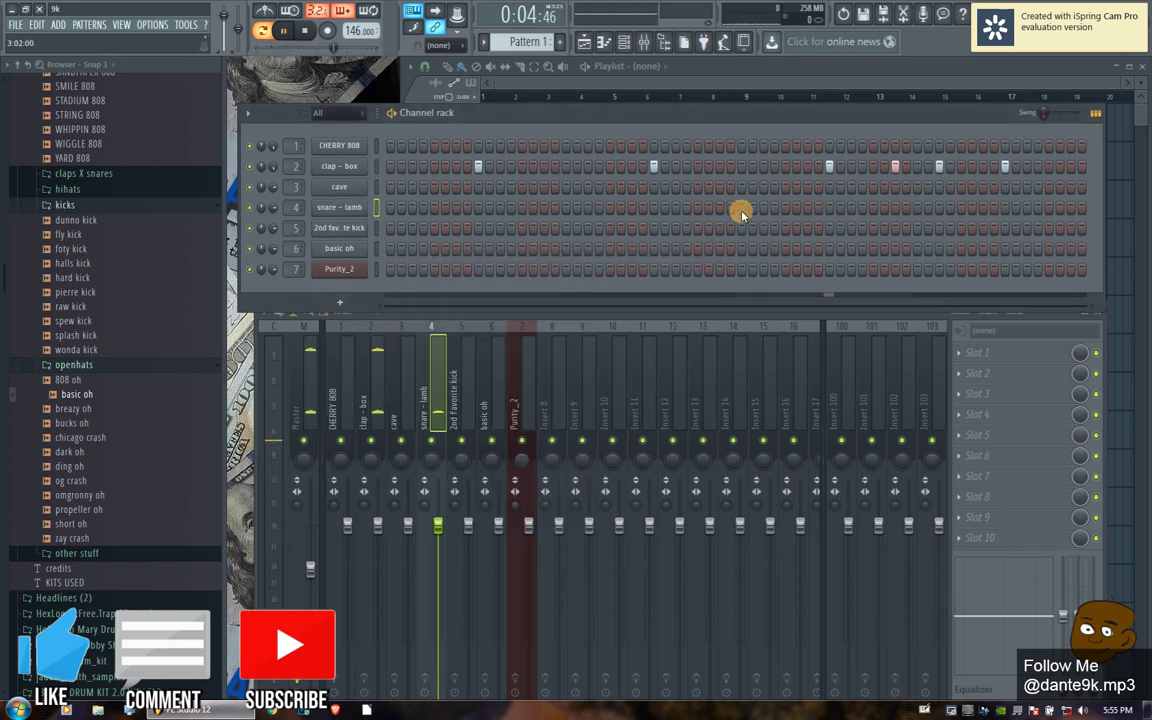
{"action": "left_click", "coordinate": [895, 207]}
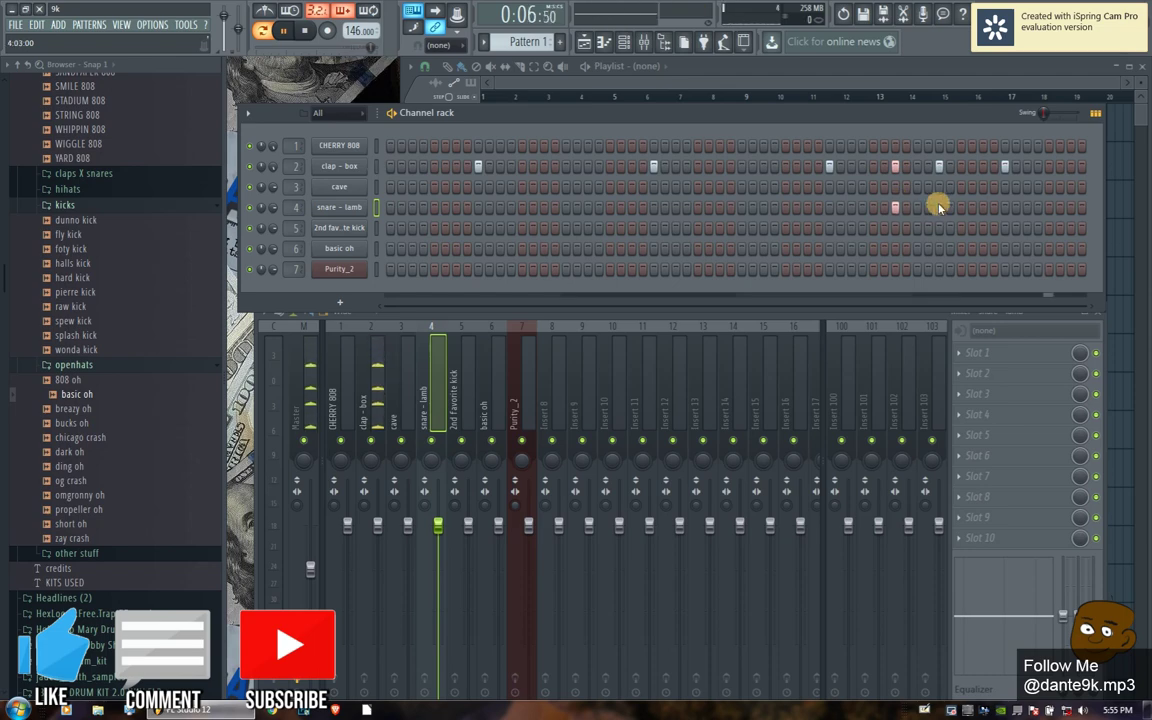
{"action": "left_click", "coordinate": [939, 207]}
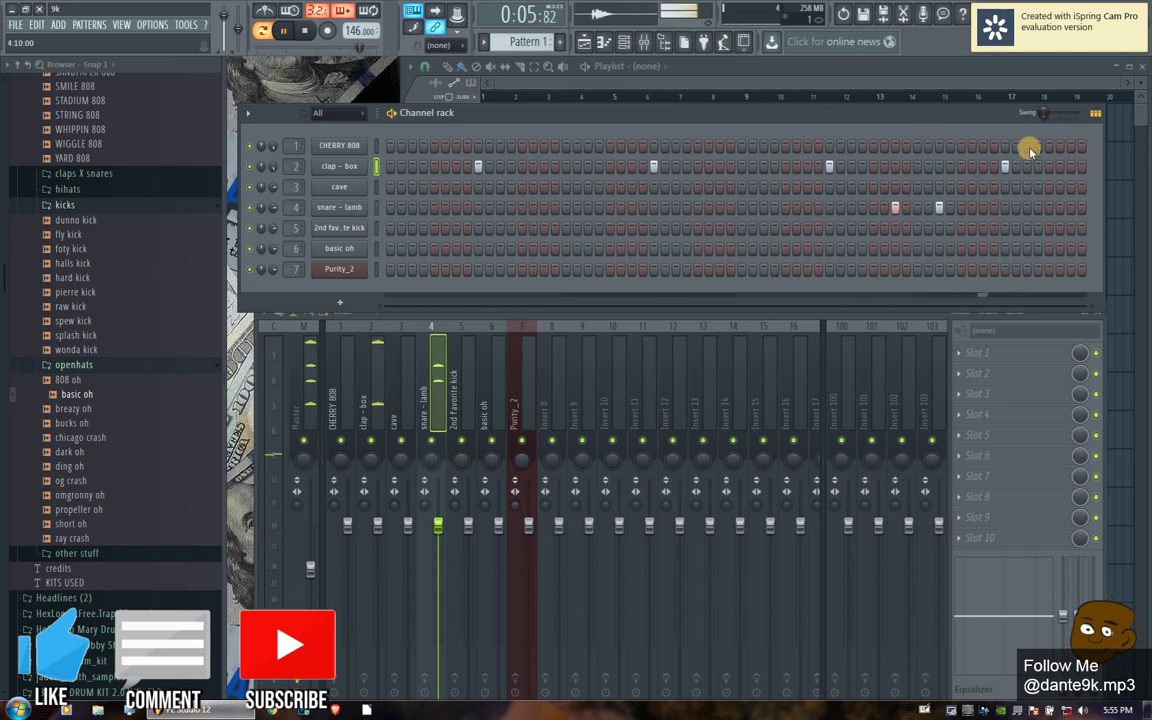
- Open the Purity_2 channel's piano roll, restore it to a smaller floating window, and show the Purity_2 plugin interface
{"action": "right_click", "coordinate": [334, 268]}
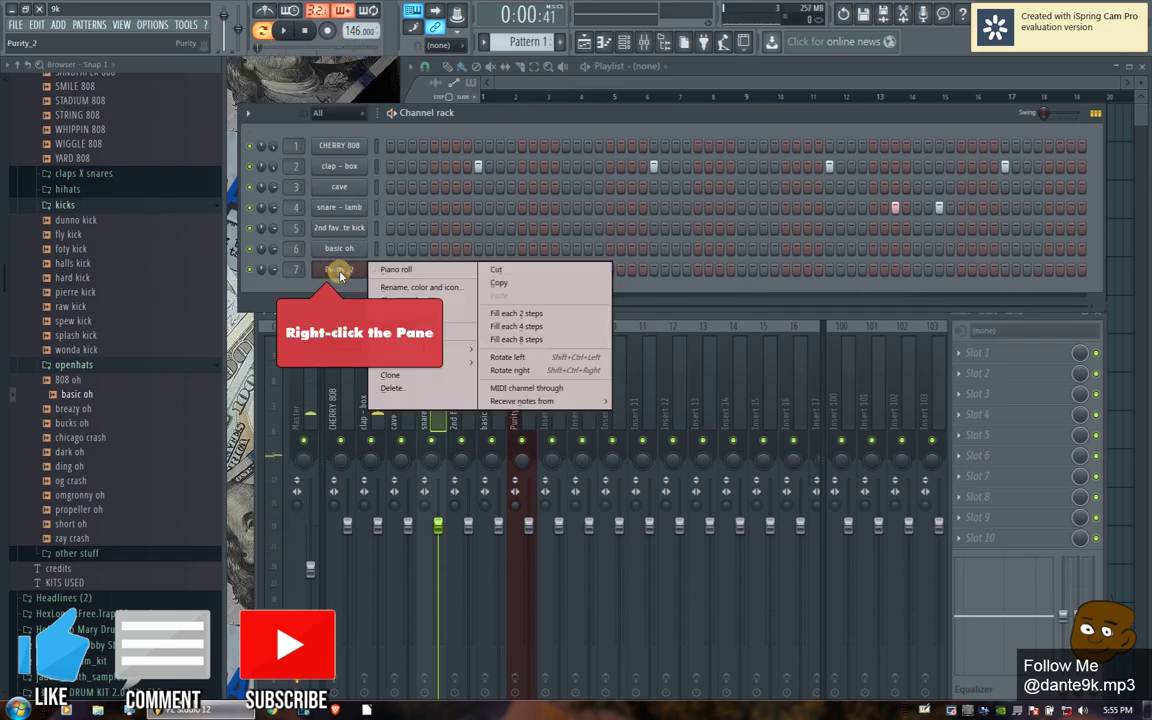
{"action": "left_click", "coordinate": [386, 266]}
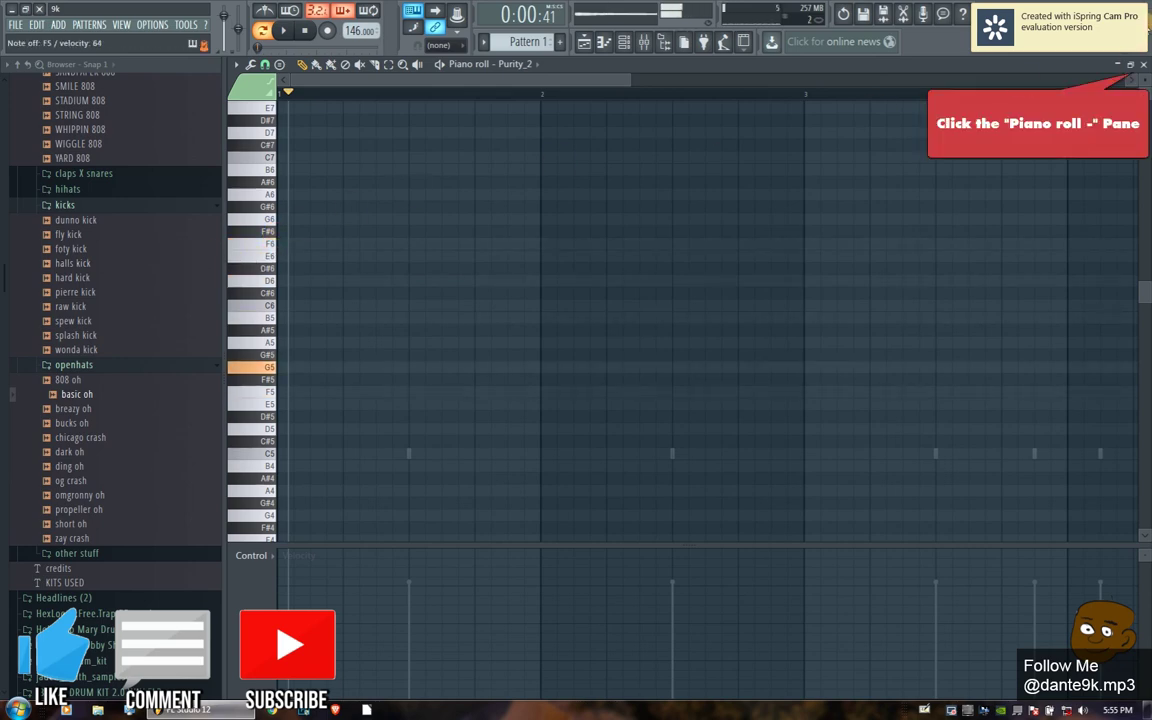
{"action": "left_click", "coordinate": [1130, 65]}
{"action": "left_click", "coordinate": [327, 266]}
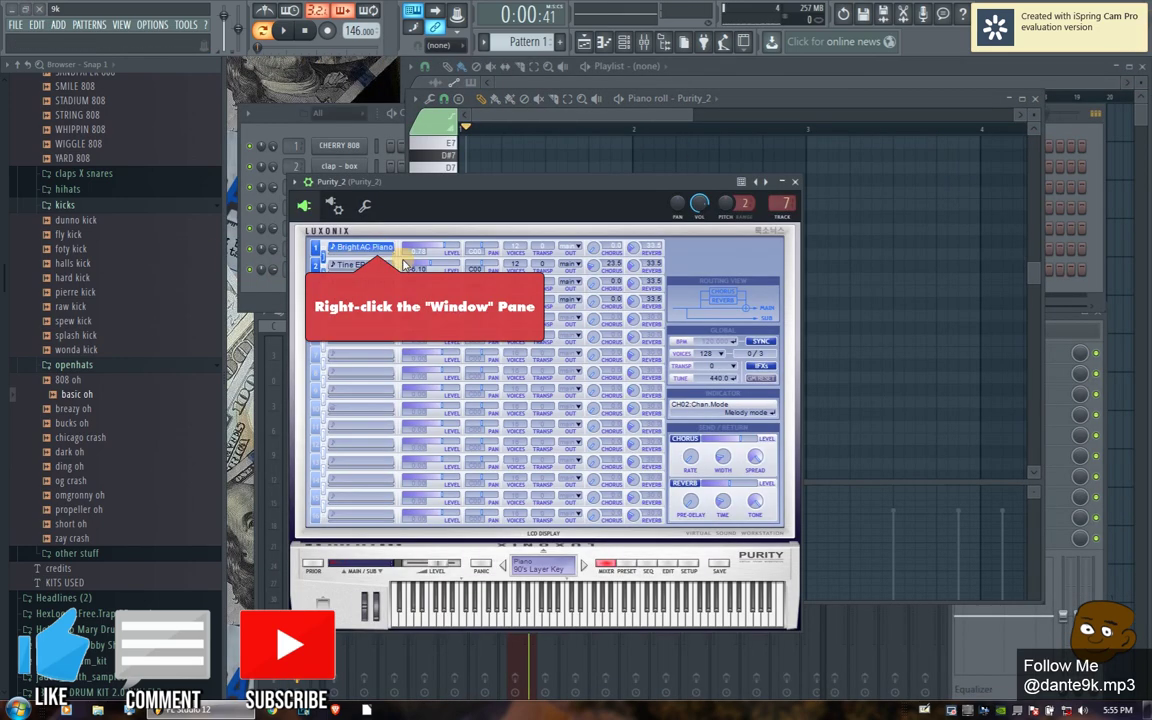
- Try the 60's Layer Key preset from Purity's Piano category
{"action": "right_click", "coordinate": [403, 262]}
{"action": "mouse_move", "coordinate": [401, 404]}
{"action": "left_click", "coordinate": [515, 310]}
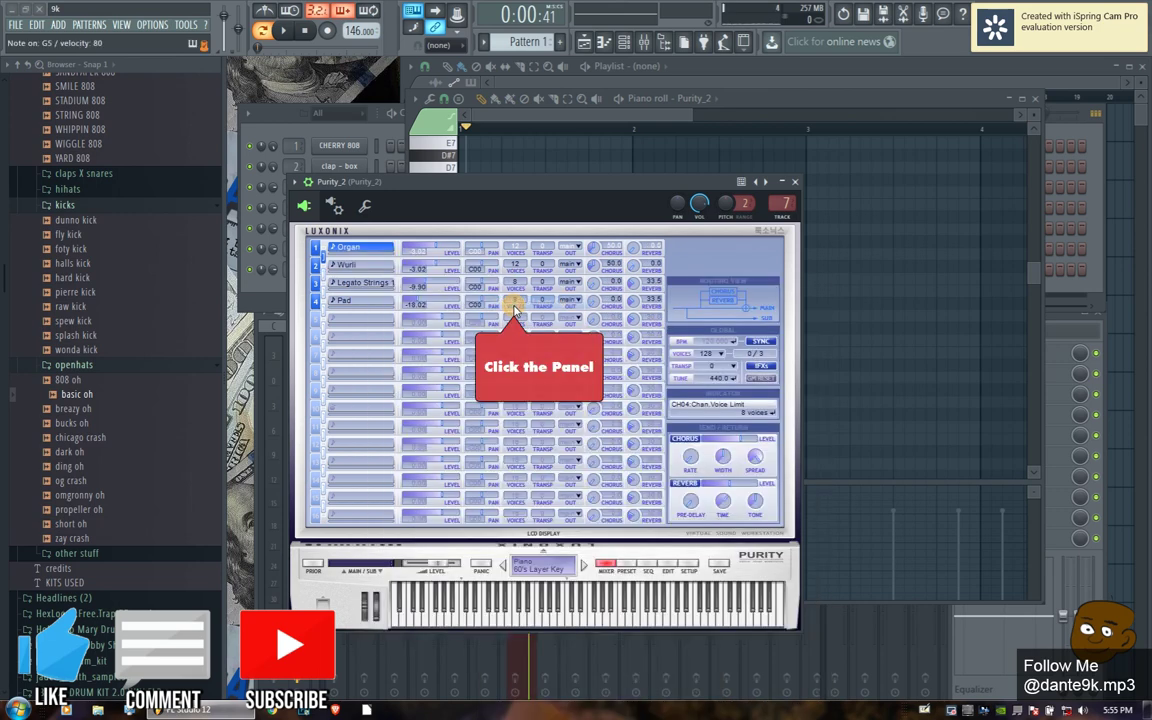
{"action": "left_click", "coordinate": [432, 289]}
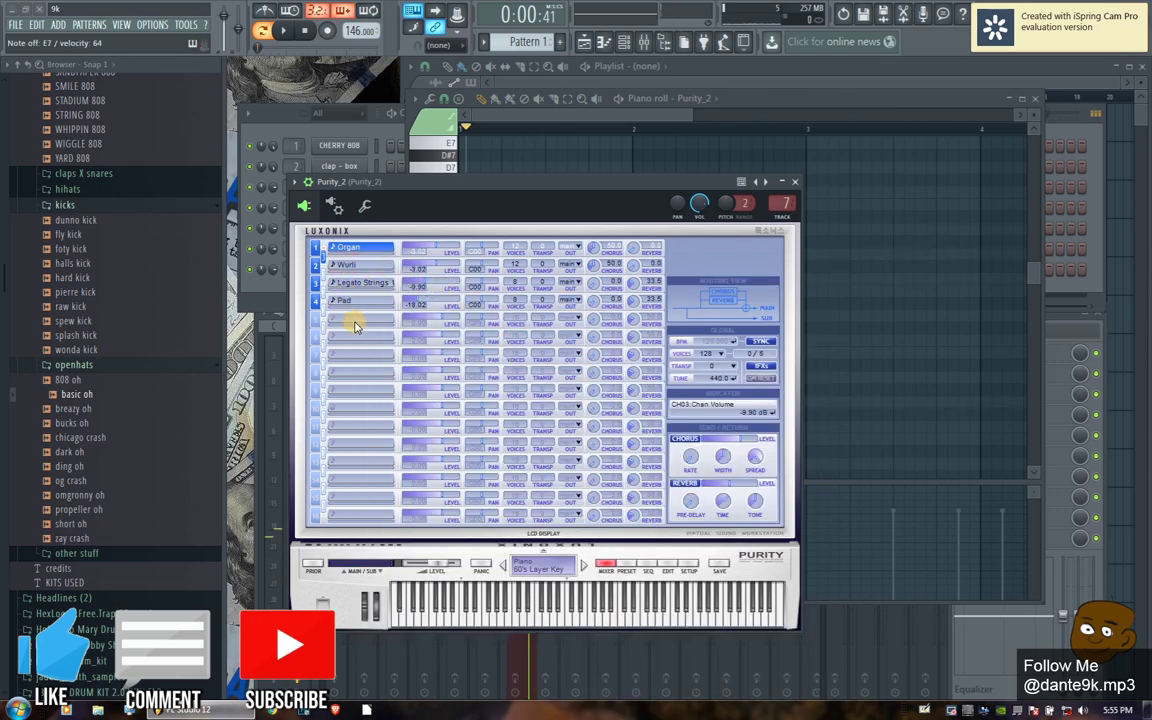
- Load the Acoustic Grand preset from the 050 Piano category in Purity_2
{"action": "right_click", "coordinate": [367, 251]}
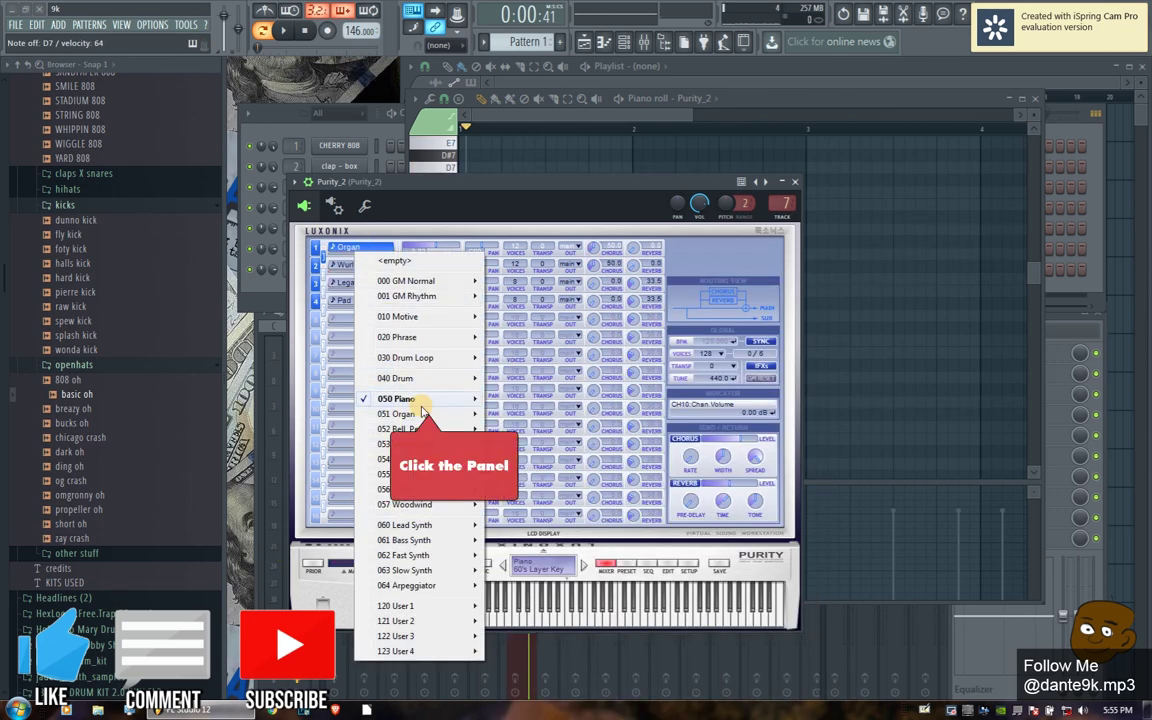
{"action": "left_click", "coordinate": [420, 404]}
{"action": "left_click", "coordinate": [546, 341]}
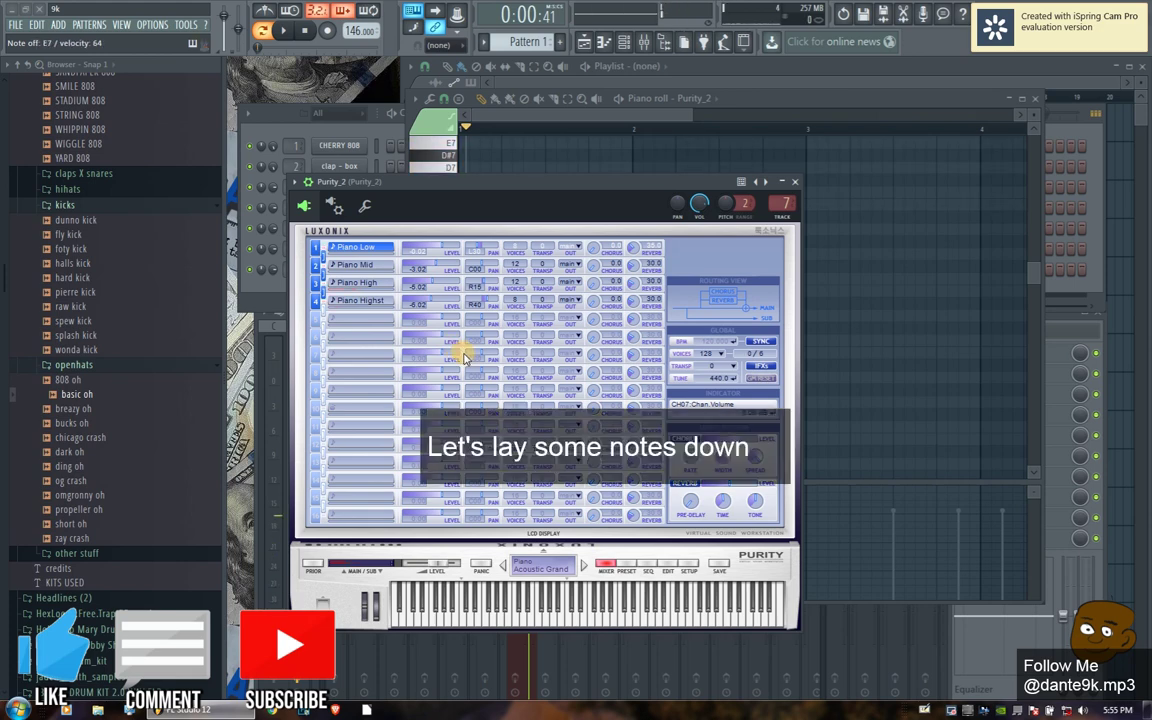
- Add E7 and B6 notes at the start of bar 1 and an E7 on step 5, playing the pattern from the start
{"action": "left_click", "coordinate": [483, 122]}
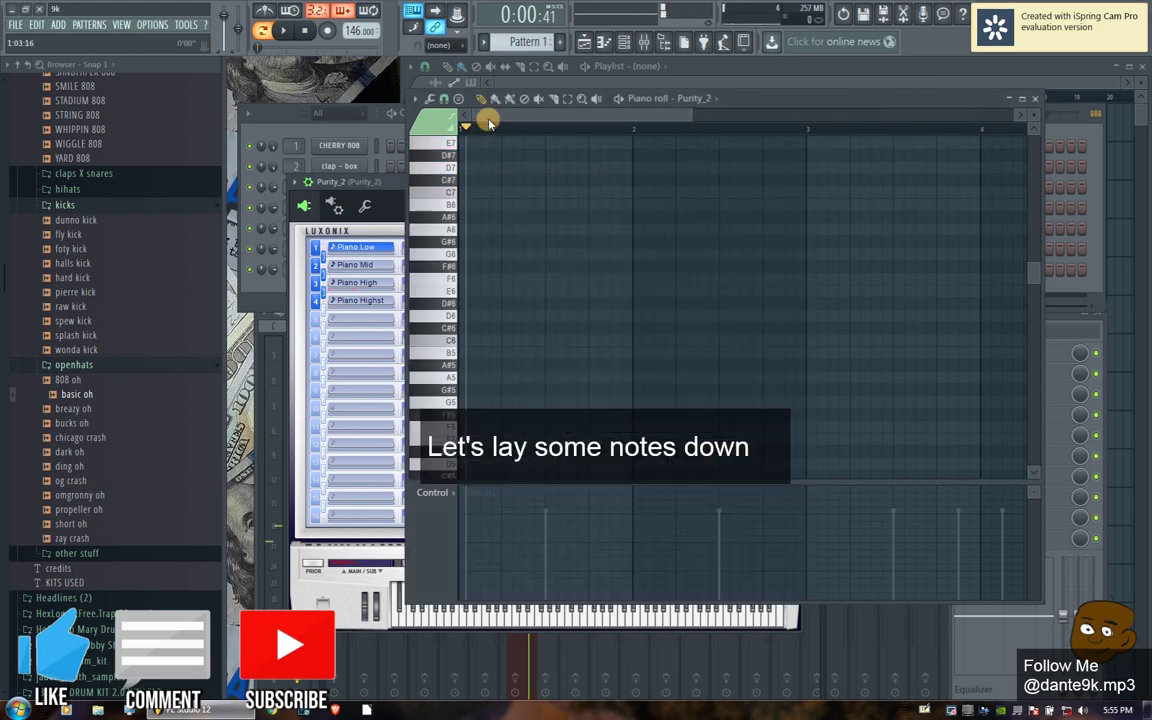
{"action": "left_click", "coordinate": [472, 182]}
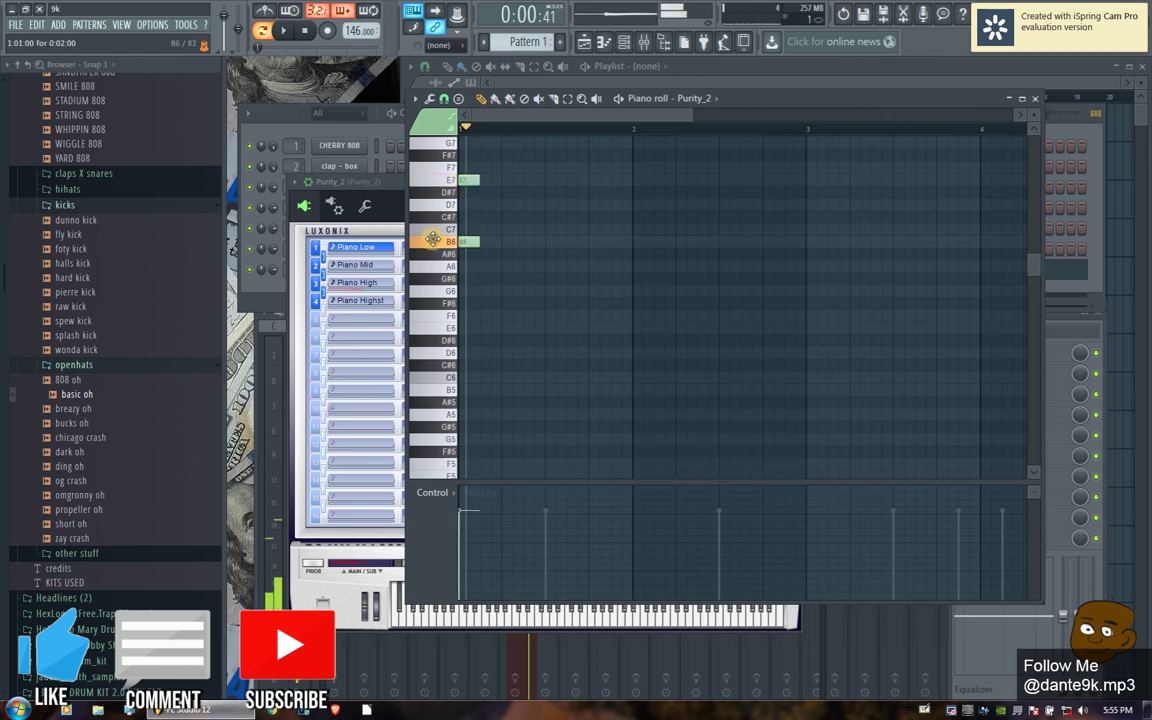
{"action": "left_click", "coordinate": [290, 31]}
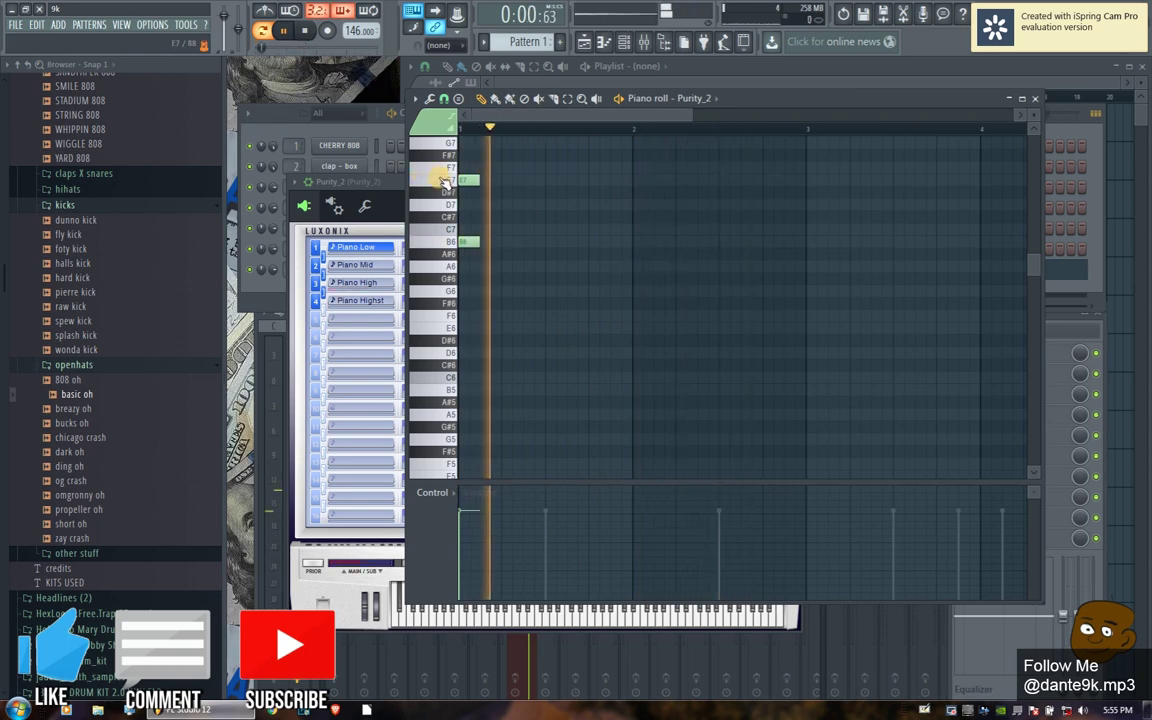
{"action": "left_click", "coordinate": [507, 180]}
{"action": "left_click_drag", "start_coordinate": [466, 124], "coordinate": [92, 155]}
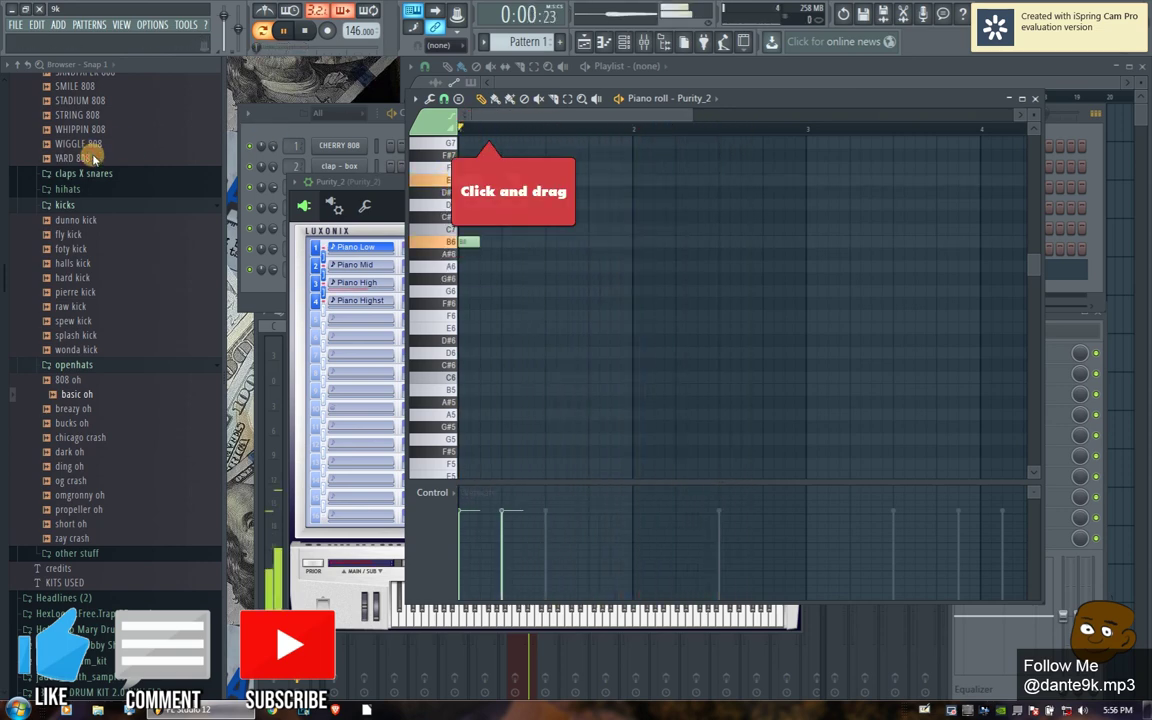
- Repeat the opening notes in bar 2, with E7 and B6 on step 1 and E7 on step 5
{"action": "left_click", "coordinate": [637, 181]}
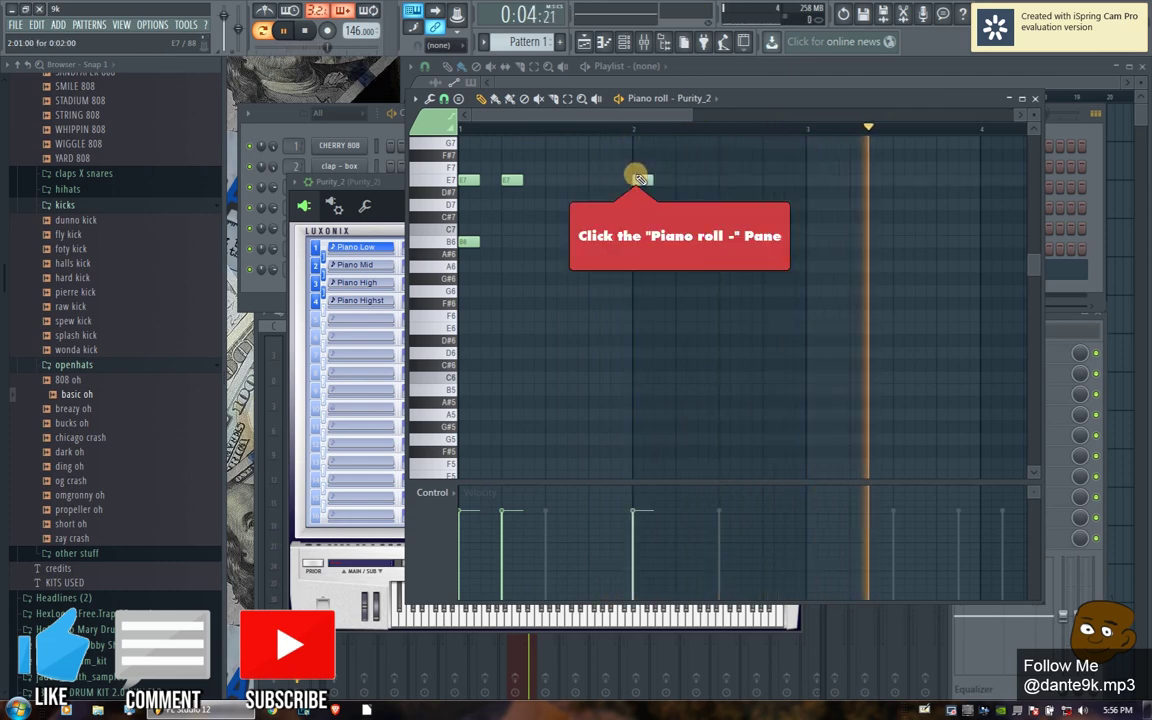
{"action": "left_click", "coordinate": [637, 241]}
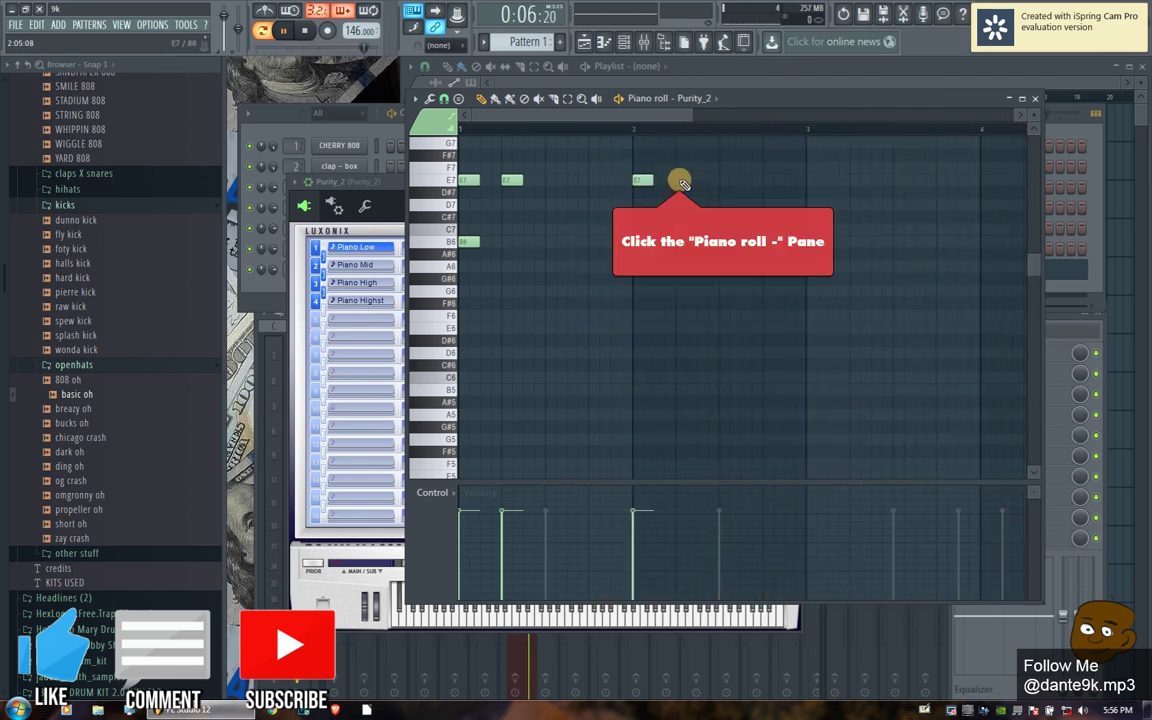
{"action": "left_click", "coordinate": [682, 180]}
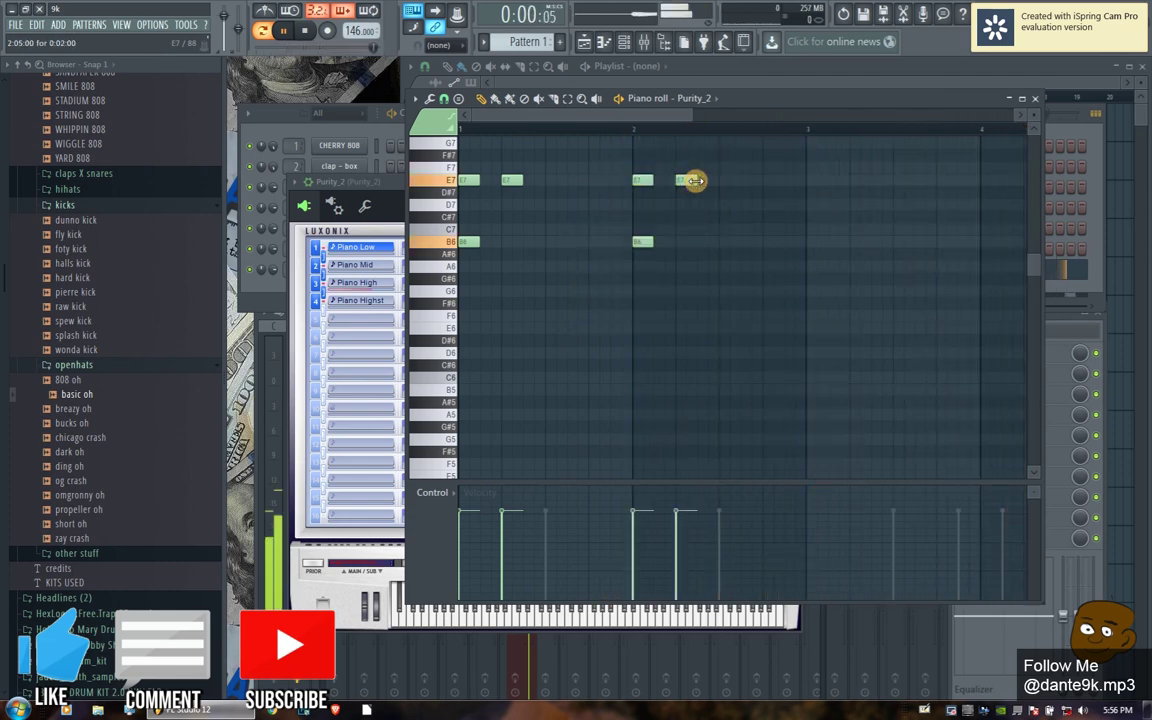
{"action": "right_click", "coordinate": [640, 243]}
- Add a D7 note on step 13 of bar 1, lower it to C7, and add a matching C7 in bar 2
{"action": "left_click", "coordinate": [595, 205]}
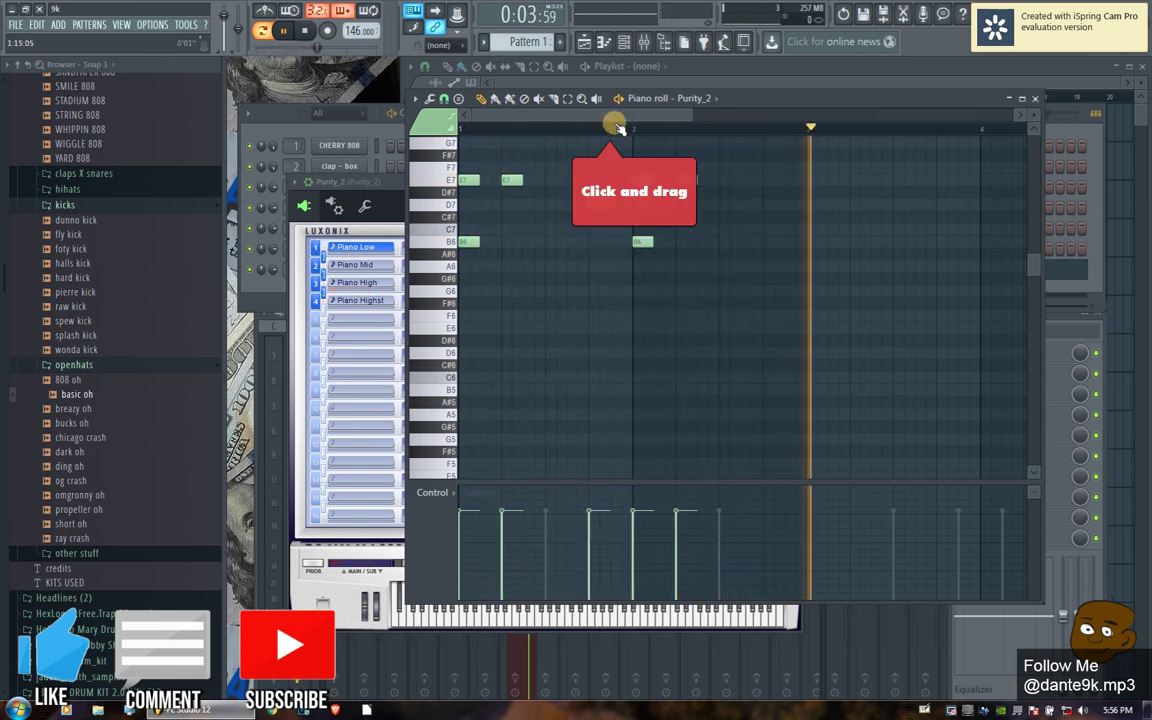
{"action": "left_click_drag", "start_coordinate": [618, 127], "coordinate": [459, 128]}
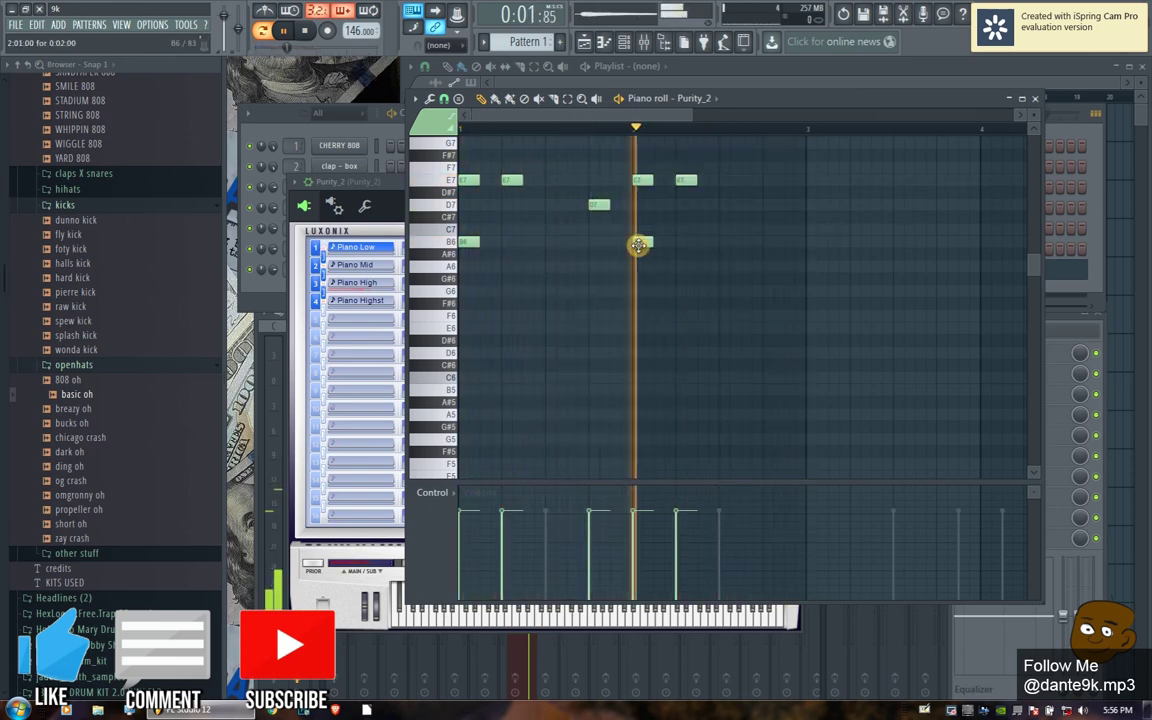
{"action": "mouse_move", "coordinate": [594, 206]}
{"action": "left_mouse_down"}
{"action": "mouse_move", "coordinate": [597, 192]}
{"action": "mouse_move", "coordinate": [596, 228]}
{"action": "left_mouse_up"}
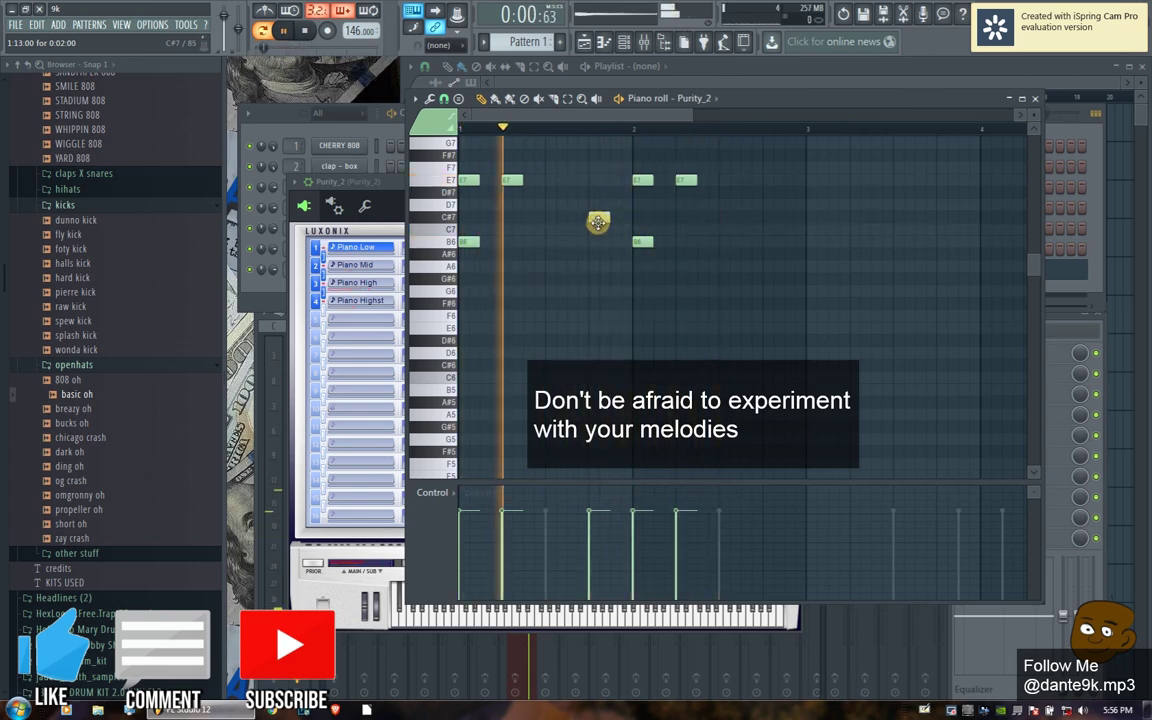
{"action": "mouse_move", "coordinate": [598, 223]}
{"action": "left_mouse_down"}
{"action": "mouse_move", "coordinate": [601, 277]}
{"action": "mouse_move", "coordinate": [598, 228]}
{"action": "left_mouse_up"}
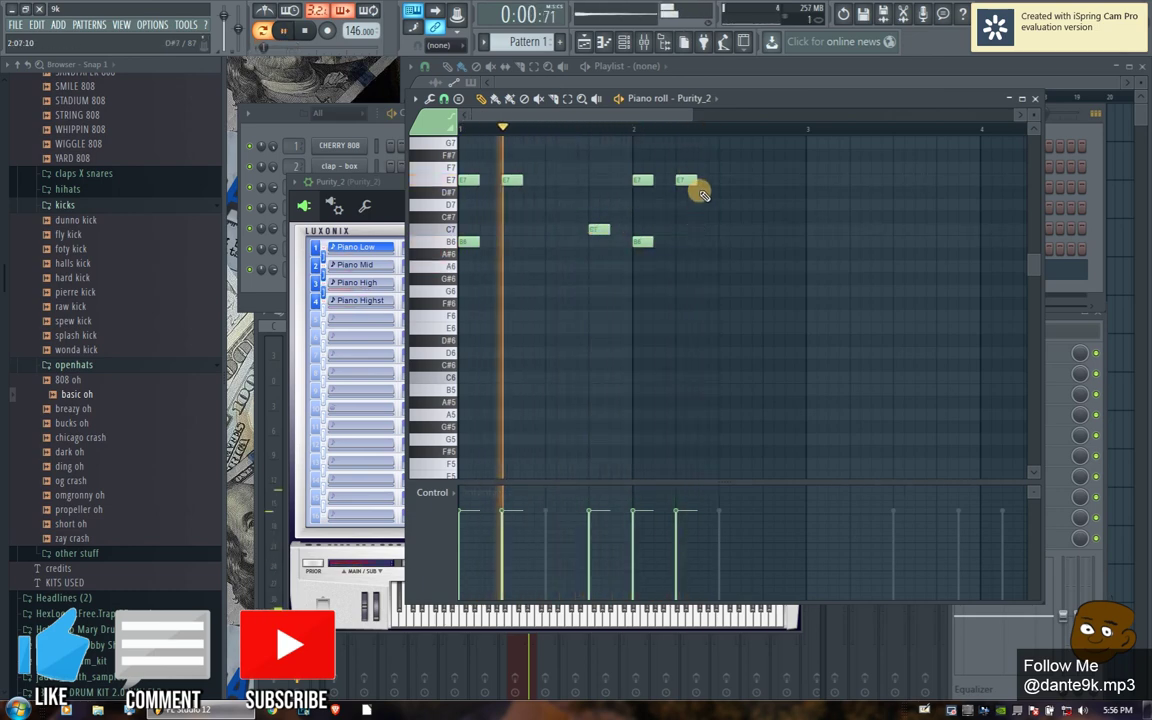
{"action": "left_click", "coordinate": [766, 230]}
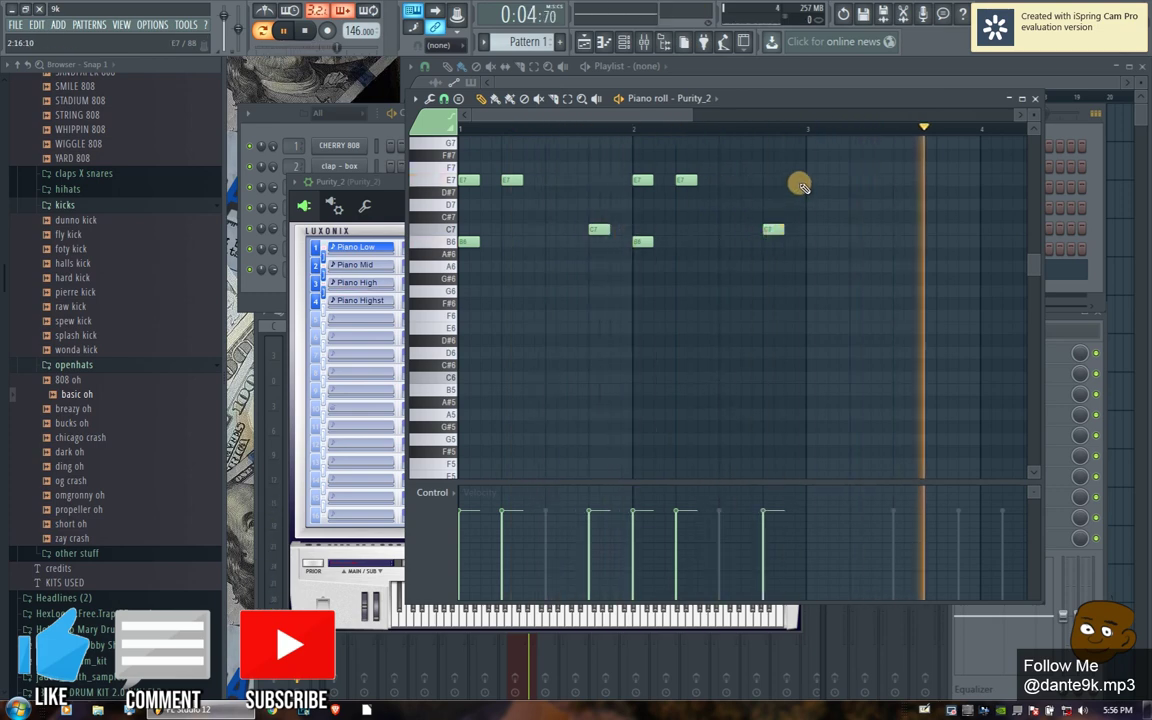
- Duplicate the two-bar Purity_2 melody and move the copy to the start of bar 3
{"action": "key", "text": "ctrl+a"}
{"action": "key", "text": "ctrl+b"}
{"action": "scroll", "coordinate": [665, 135], "scroll_direction": "down", "scroll_amount": 3}
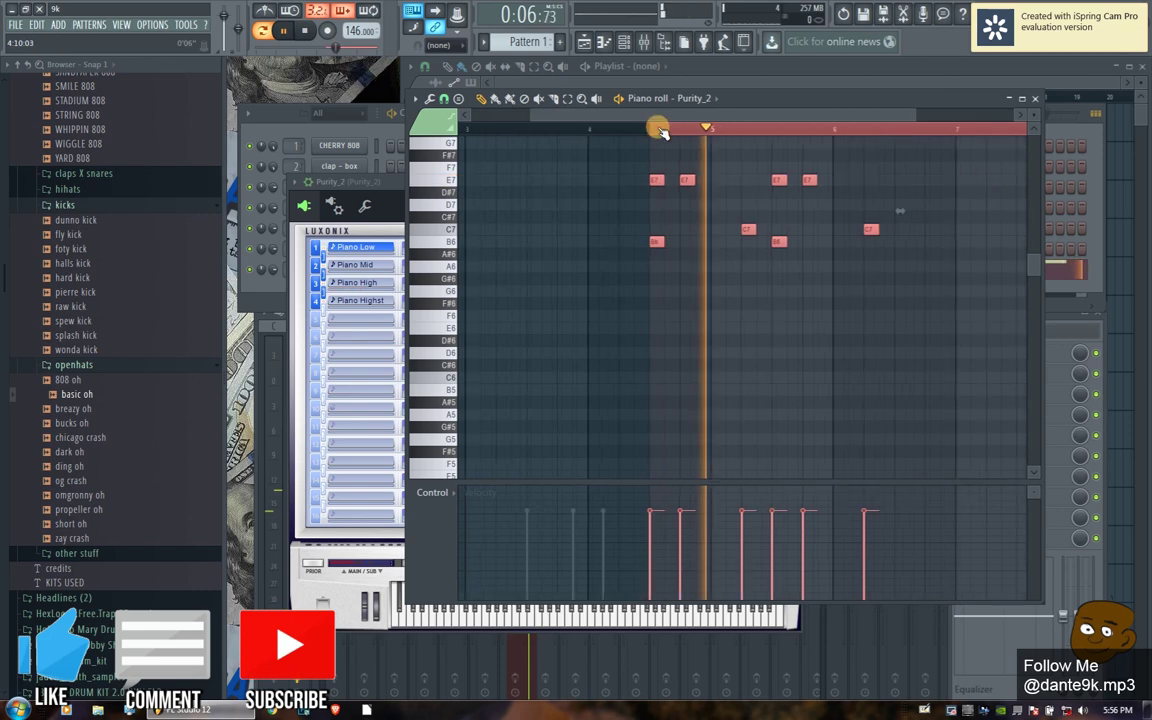
{"action": "left_click_drag", "start_coordinate": [656, 180], "coordinate": [572, 170]}
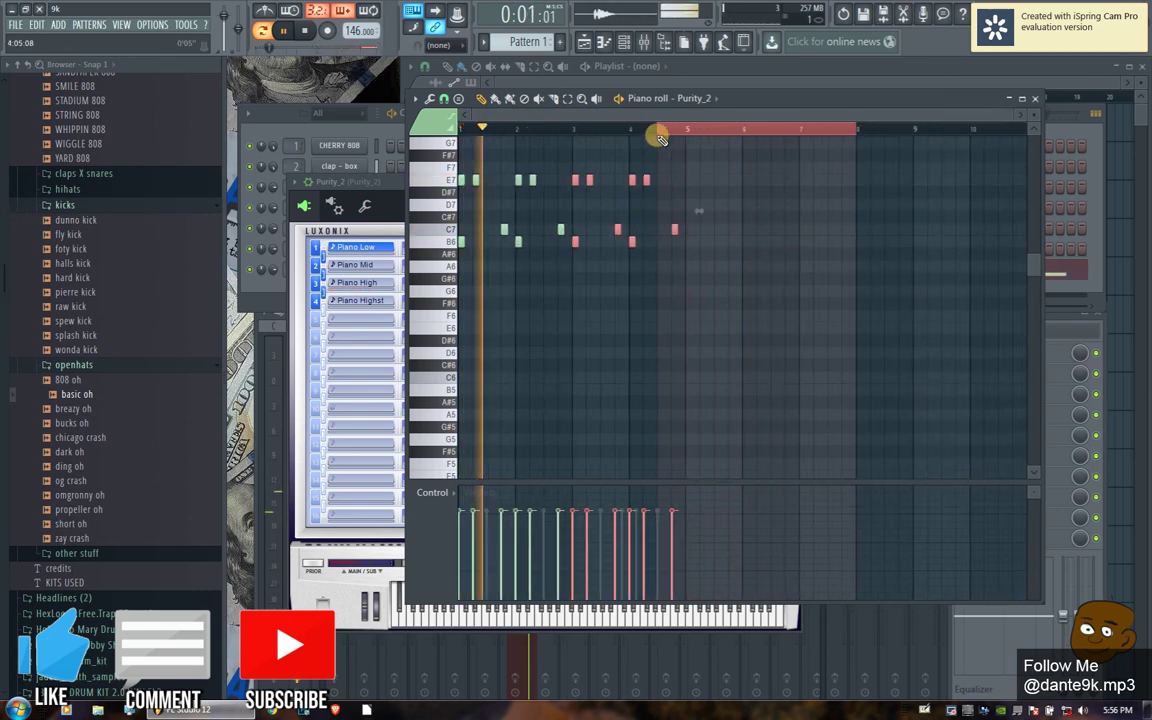
{"action": "scroll", "coordinate": [521, 135], "scroll_direction": "up", "scroll_amount": 2}
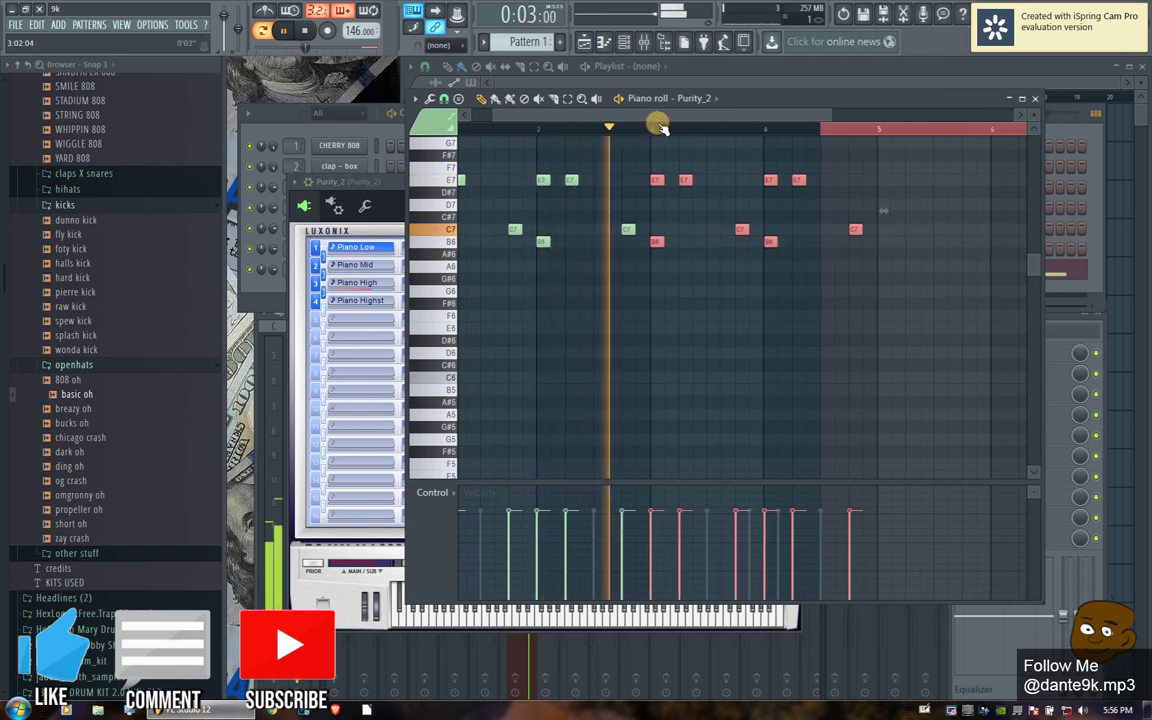
- Add an A6 note beneath the C7 on step 13 of bar 4, clear the time selection, and lower the note to G6
{"action": "left_click", "coordinate": [854, 266]}
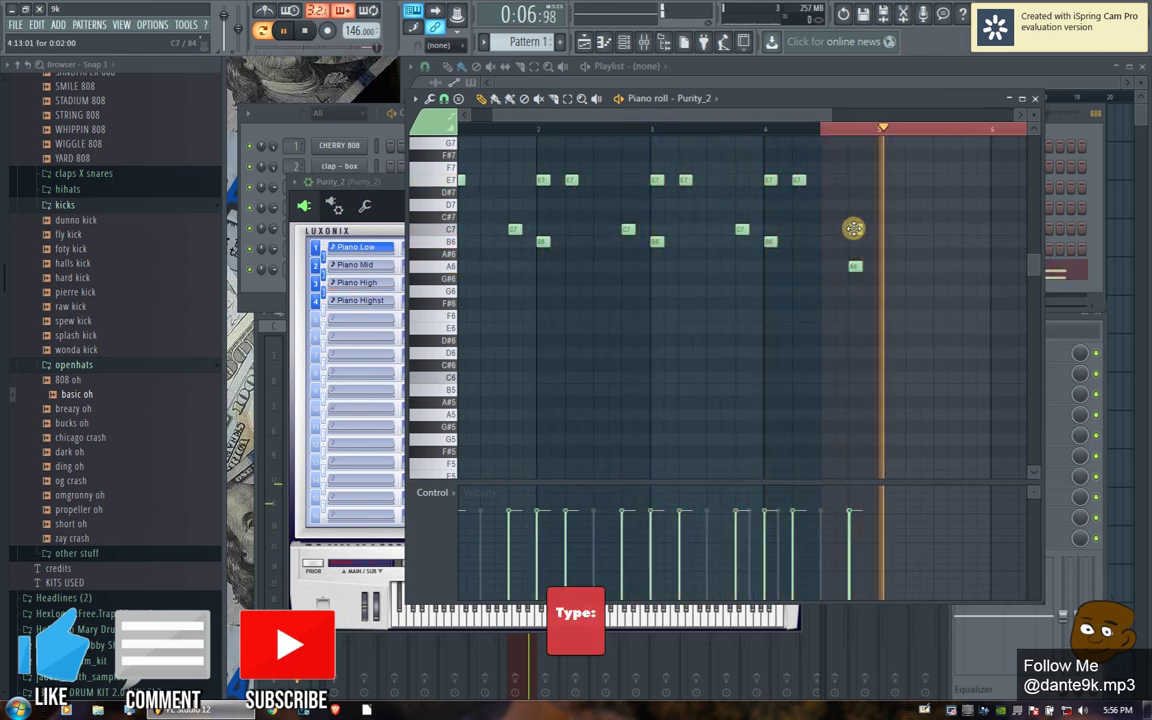
{"action": "key", "text": "space"}
{"action": "left_click", "coordinate": [824, 129]}
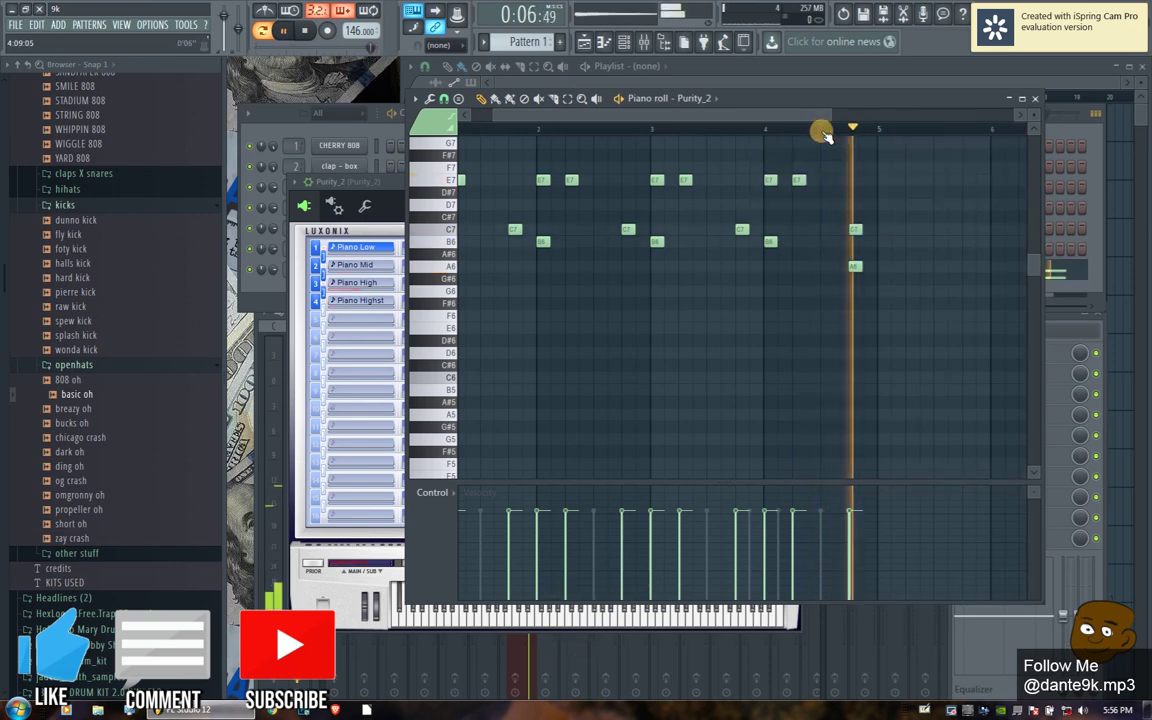
{"action": "right_click", "coordinate": [852, 266]}
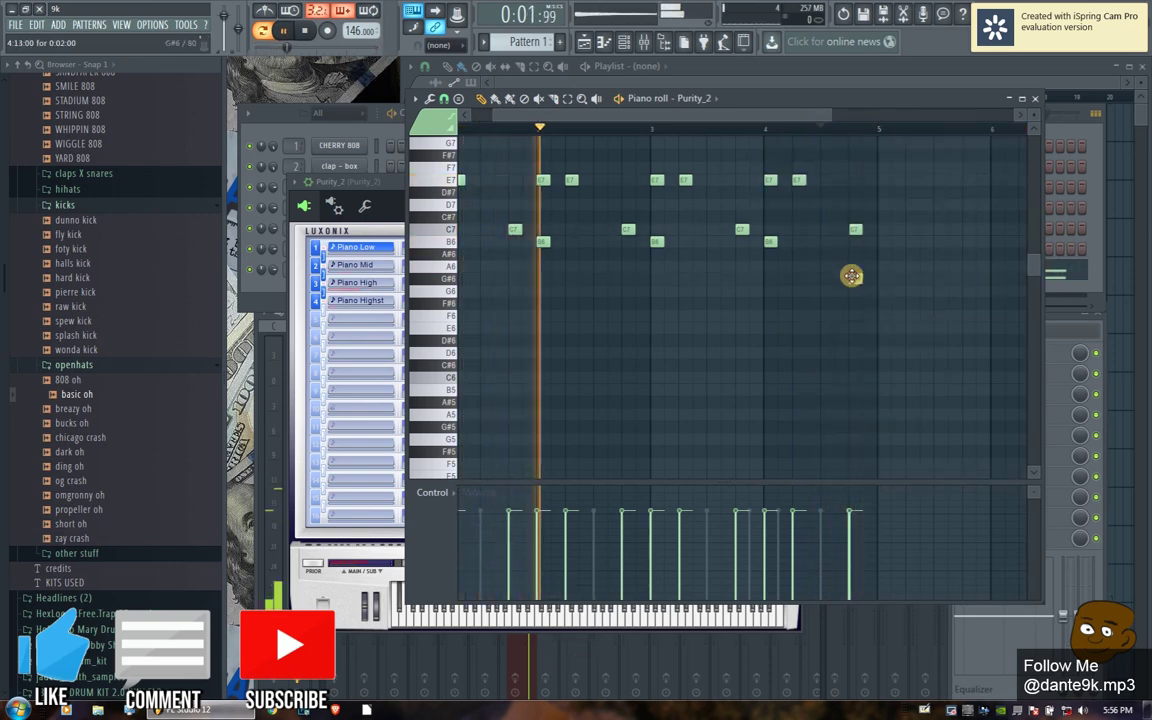
{"action": "left_click", "coordinate": [850, 293]}
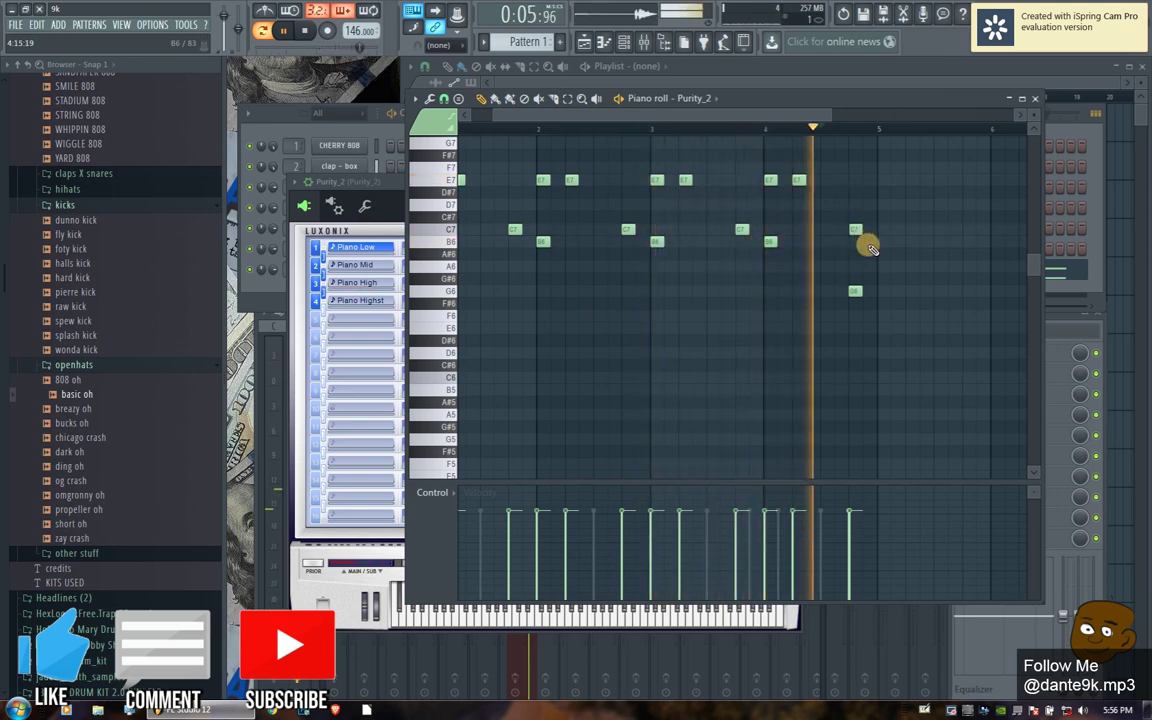
- Delete the C7 on step 13 of bar 4 and raise the remaining G6 note there to A6
{"action": "left_click", "coordinate": [858, 231]}
{"action": "right_click", "coordinate": [857, 230]}
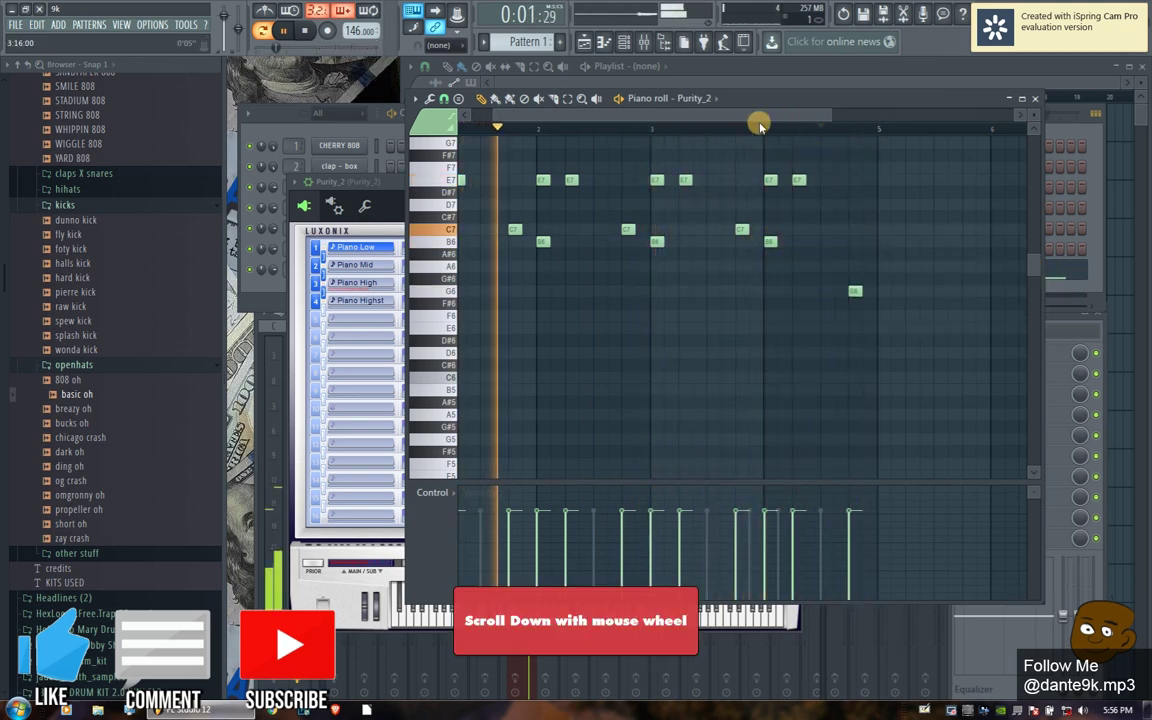
{"action": "scroll", "coordinate": [736, 132], "scroll_direction": "down", "scroll_amount": 2}
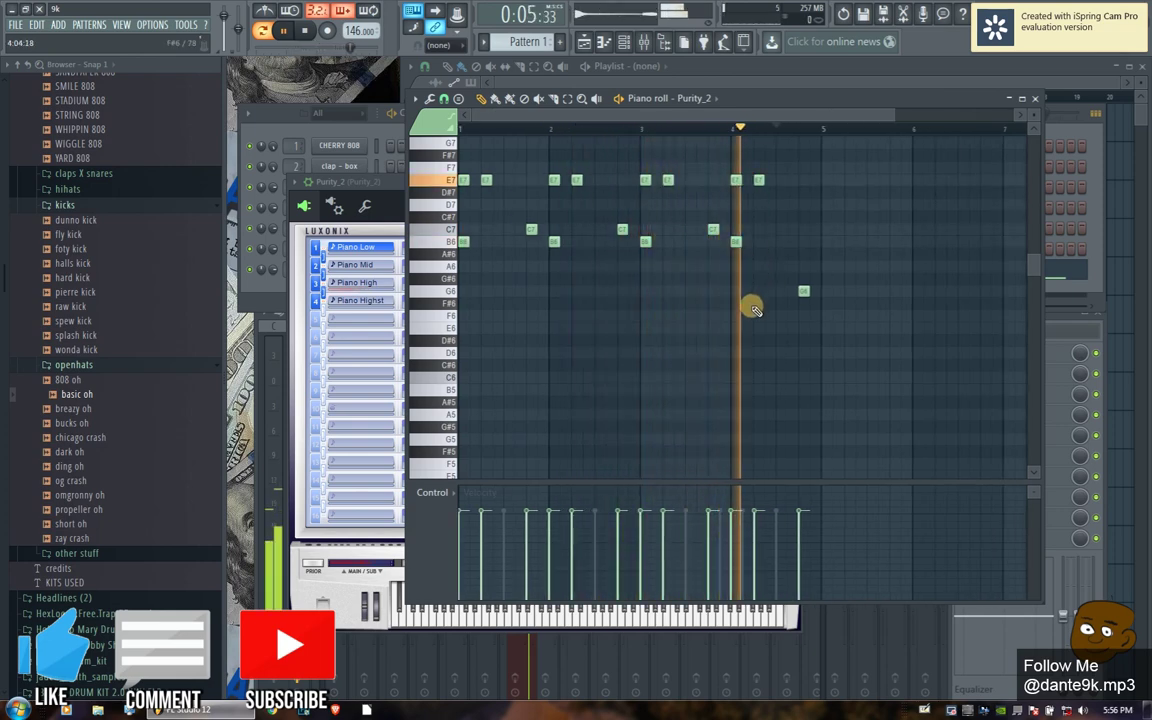
{"action": "left_click_drag", "start_coordinate": [803, 292], "coordinate": [802, 264]}
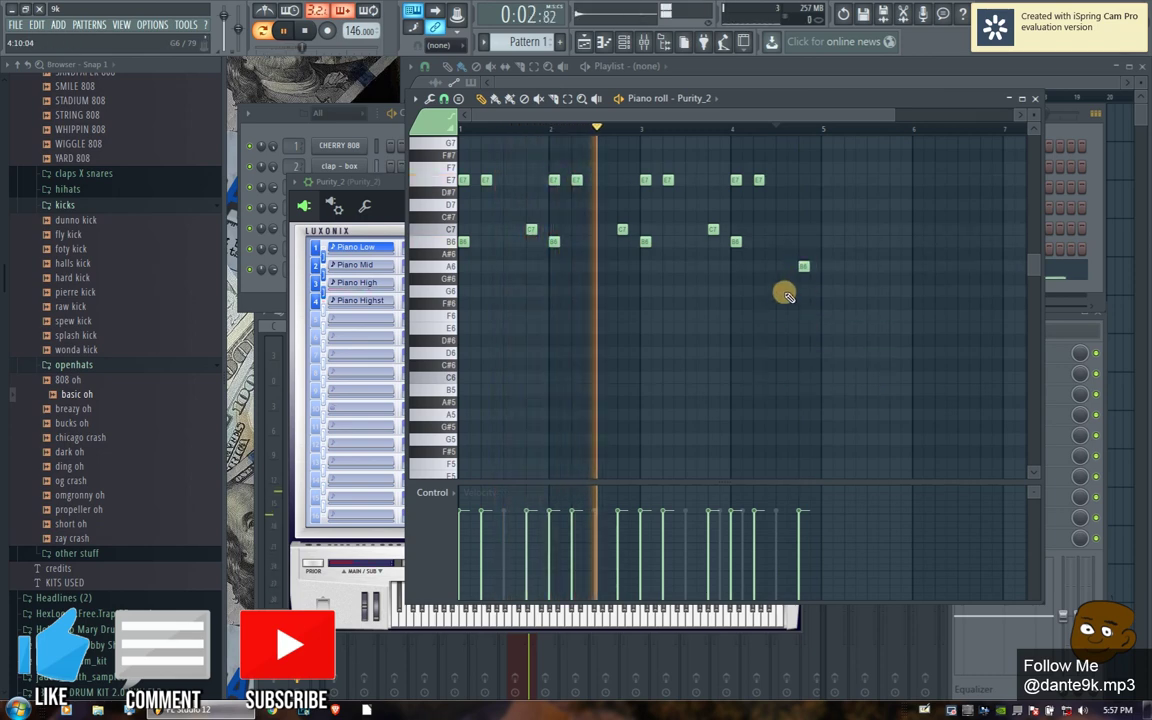
{"action": "left_click", "coordinate": [800, 365]}
{"action": "right_click", "coordinate": [792, 360]}
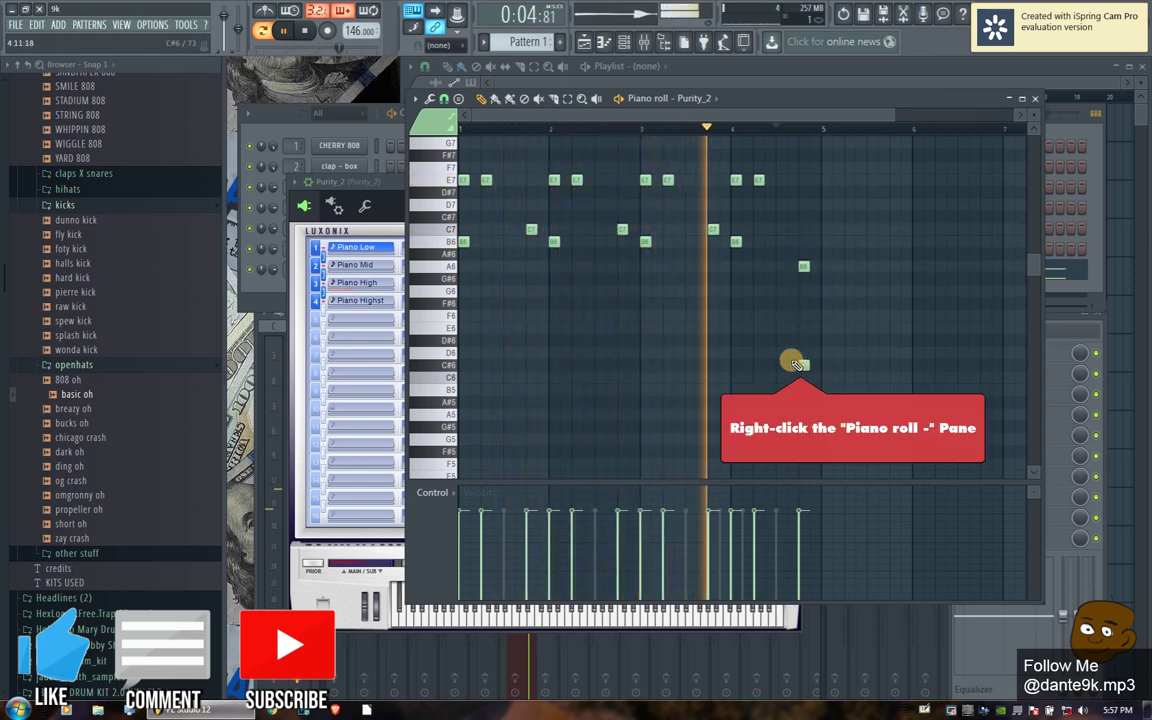
{"action": "right_click", "coordinate": [800, 365]}
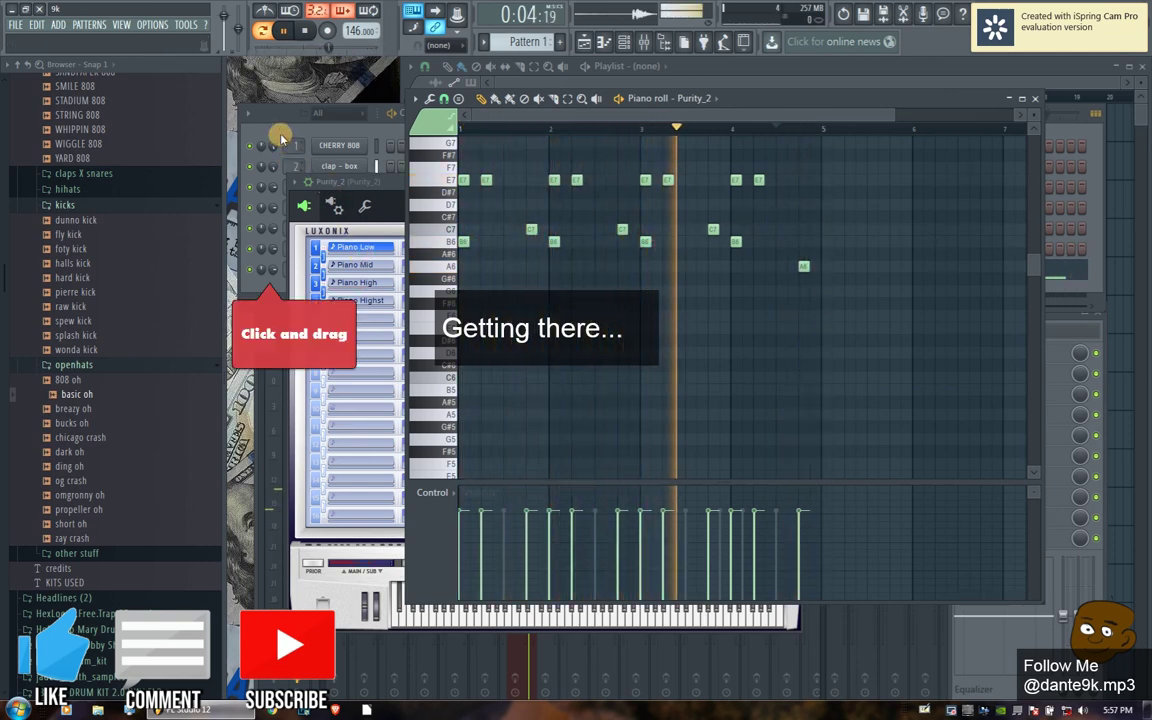
- Bring up the mixer and lower the volume of the Purity_2 track
{"action": "left_click_drag", "start_coordinate": [271, 271], "coordinate": [264, 352]}
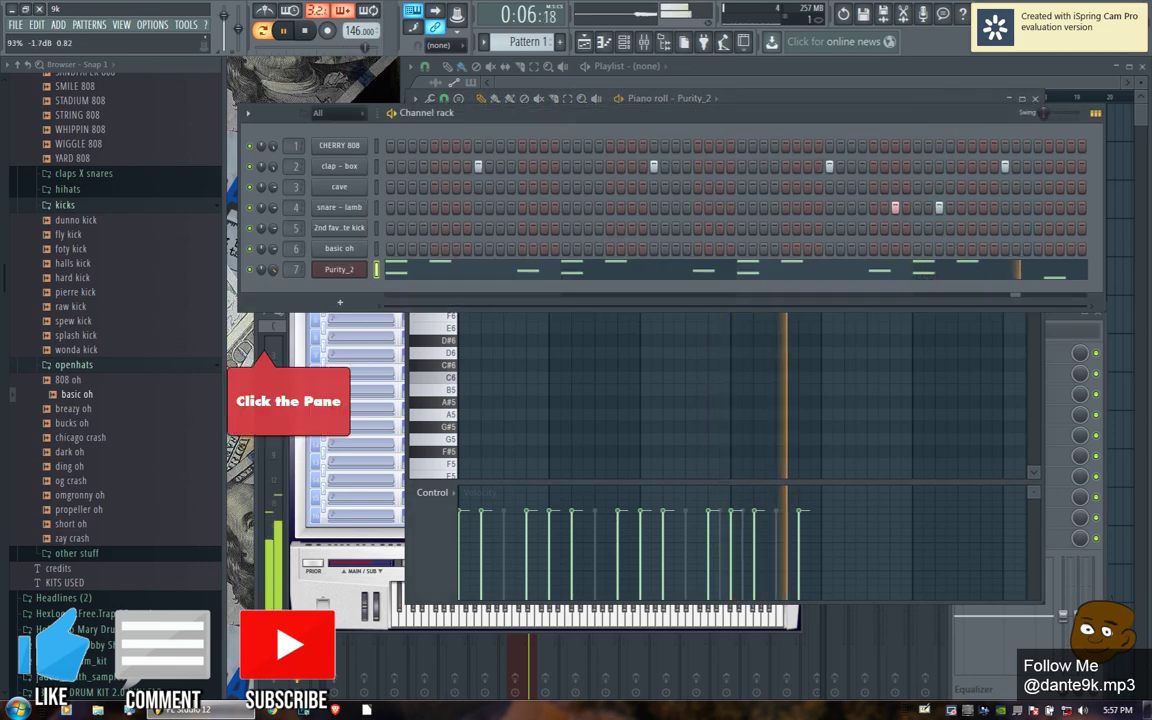
{"action": "left_click", "coordinate": [265, 346]}
{"action": "left_click_drag", "start_coordinate": [528, 521], "coordinate": [528, 540]}
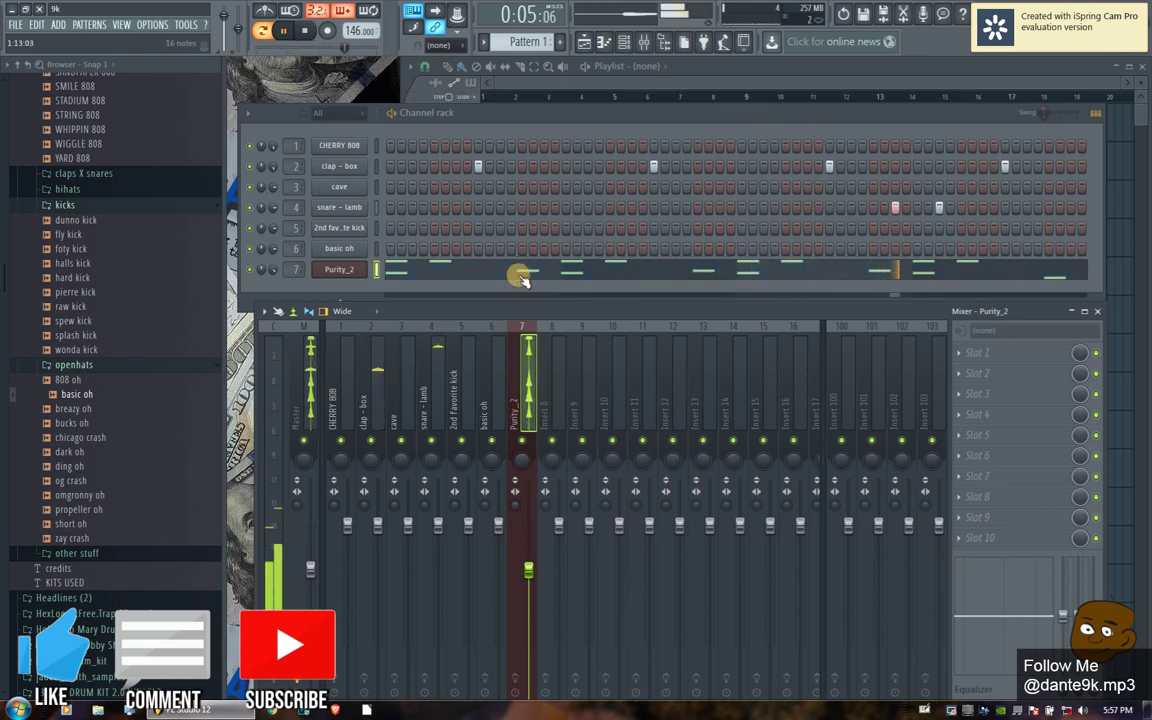
- Open the Purity_2 notes and add one-bar bass notes, an E2 in bar 1 and an F2 in bar 4
{"action": "left_click", "coordinate": [519, 273]}
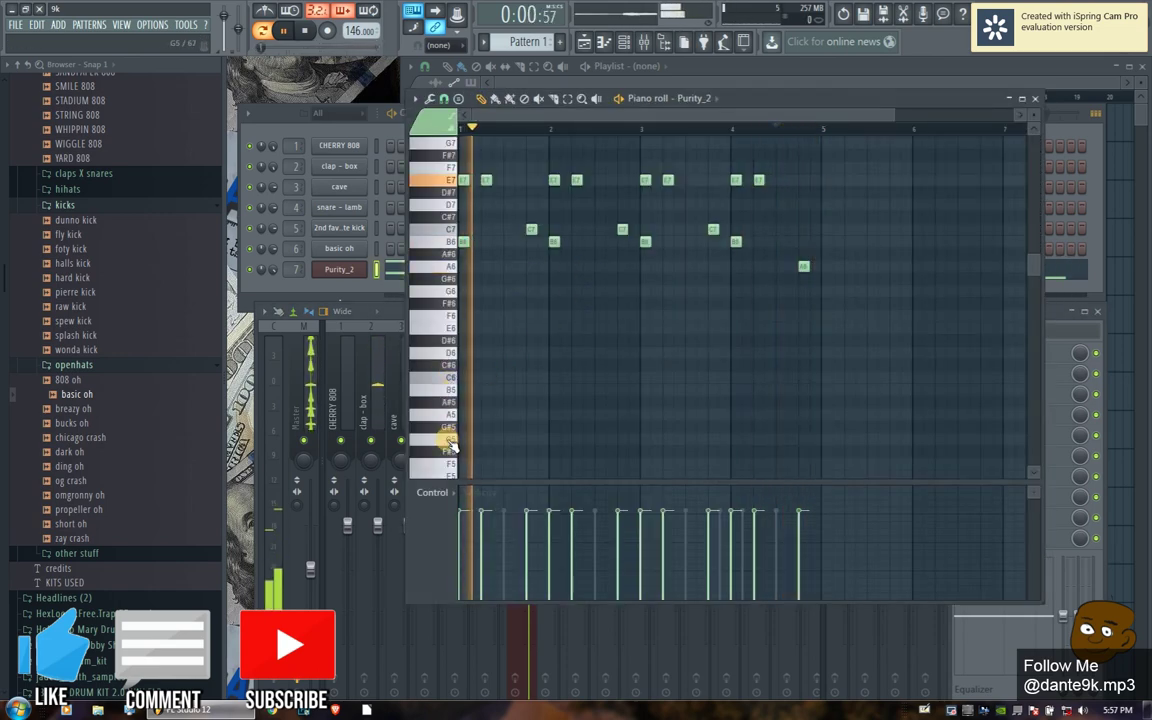
{"action": "scroll", "coordinate": [448, 390], "scroll_direction": "down", "scroll_amount": 4}
{"action": "scroll", "coordinate": [460, 330], "scroll_direction": "down", "scroll_amount": 1}
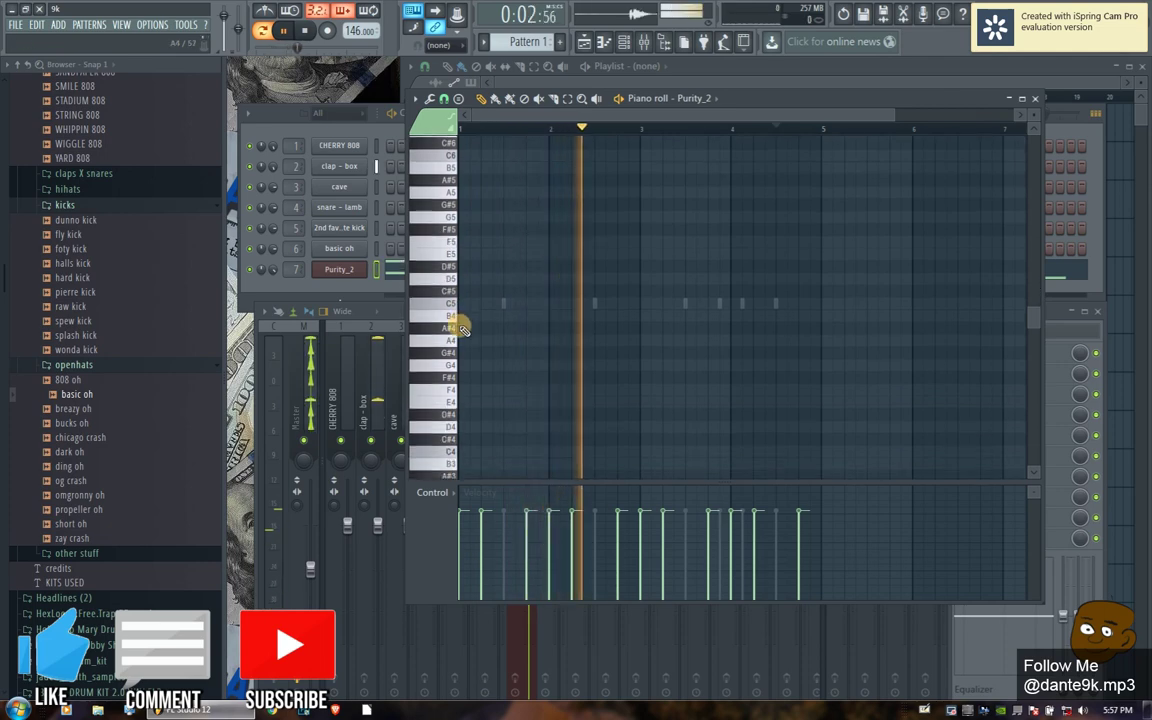
{"action": "scroll", "coordinate": [460, 400], "scroll_direction": "down", "scroll_amount": 6}
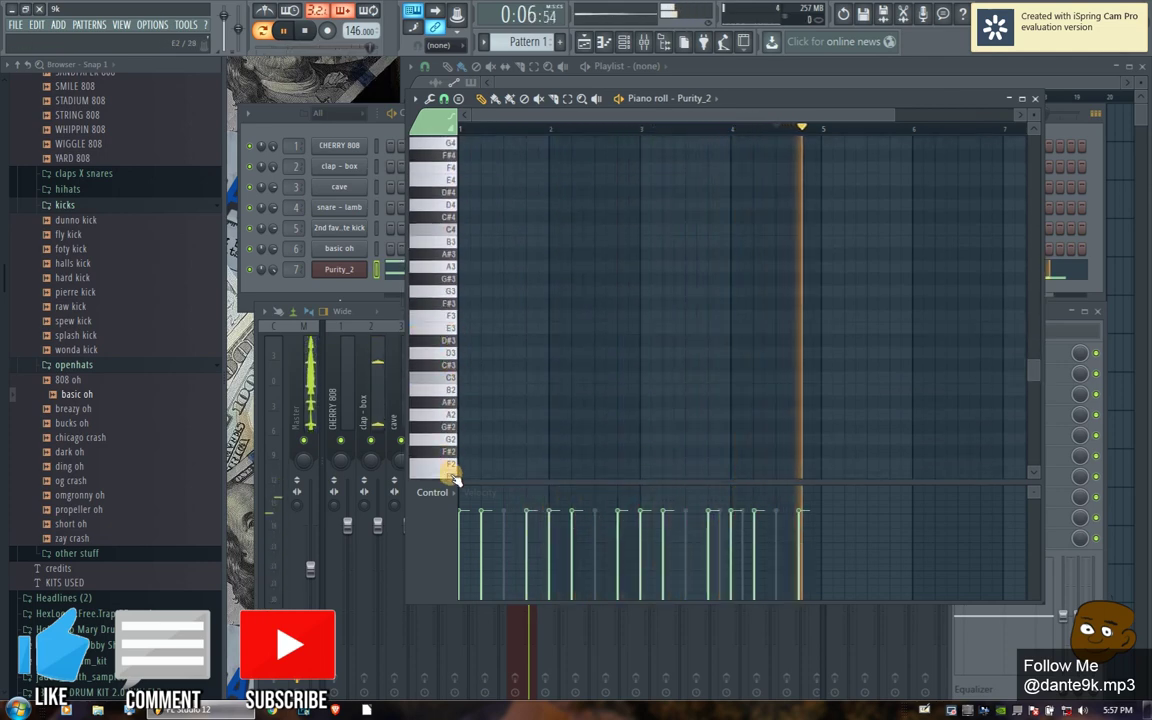
{"action": "scroll", "coordinate": [470, 440], "scroll_direction": "down", "scroll_amount": 2}
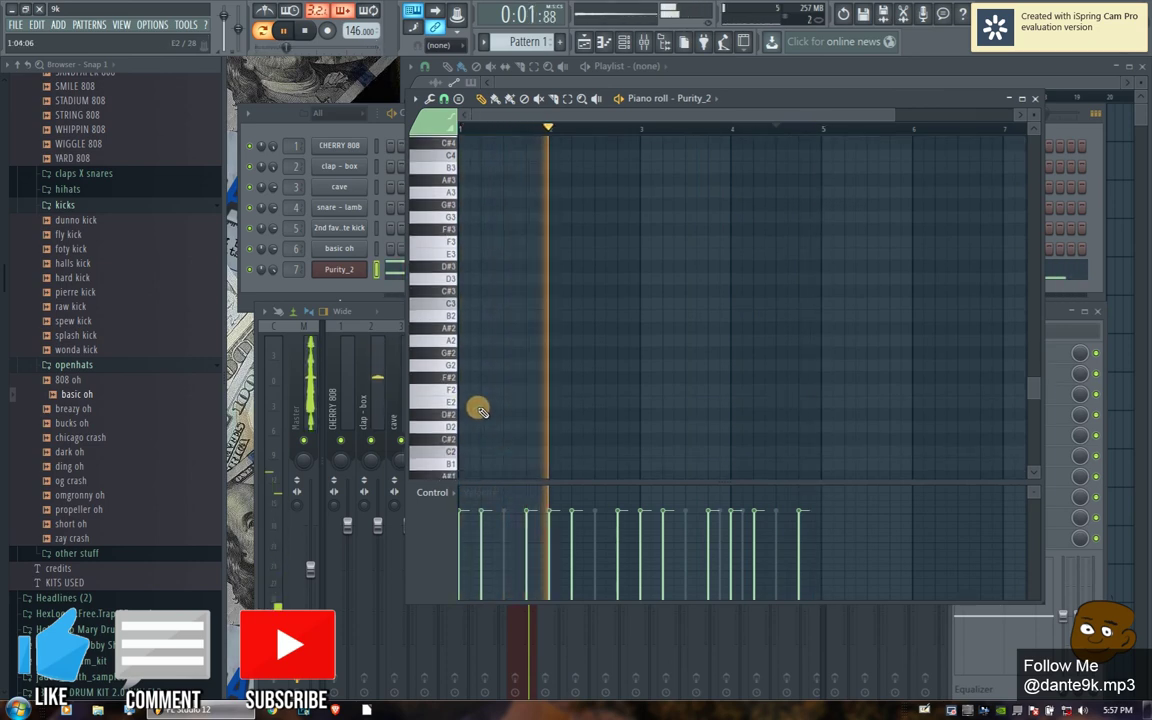
{"action": "left_click", "coordinate": [468, 404]}
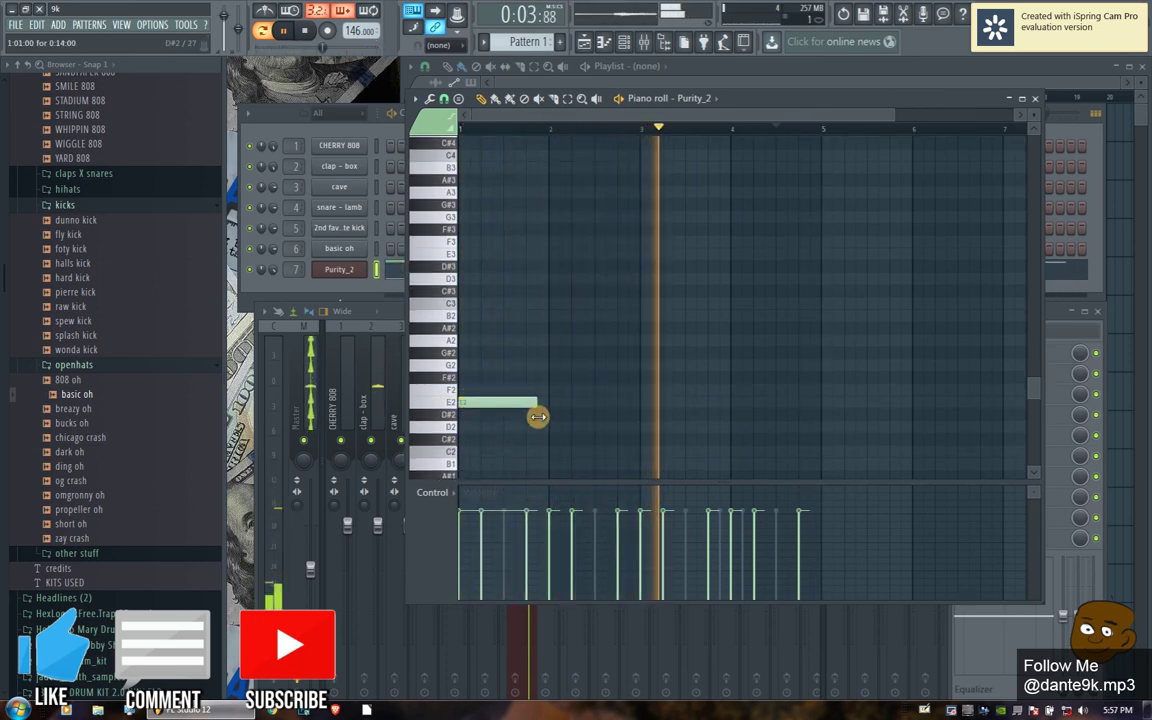
{"action": "left_click", "coordinate": [732, 389]}
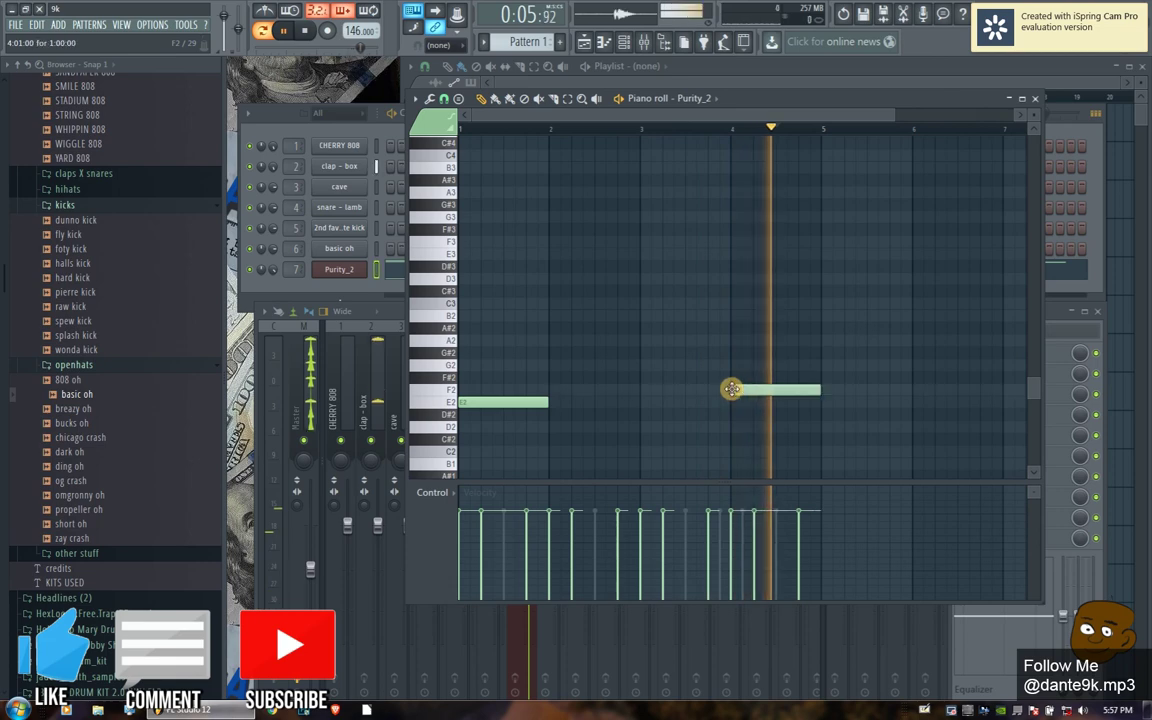
- Try a one-bar G7 note on step 9 of bar 4 and delete it
{"action": "scroll", "coordinate": [787, 352], "scroll_direction": "up", "scroll_amount": 7}
{"action": "scroll", "coordinate": [776, 346], "scroll_direction": "down", "scroll_amount": 6}
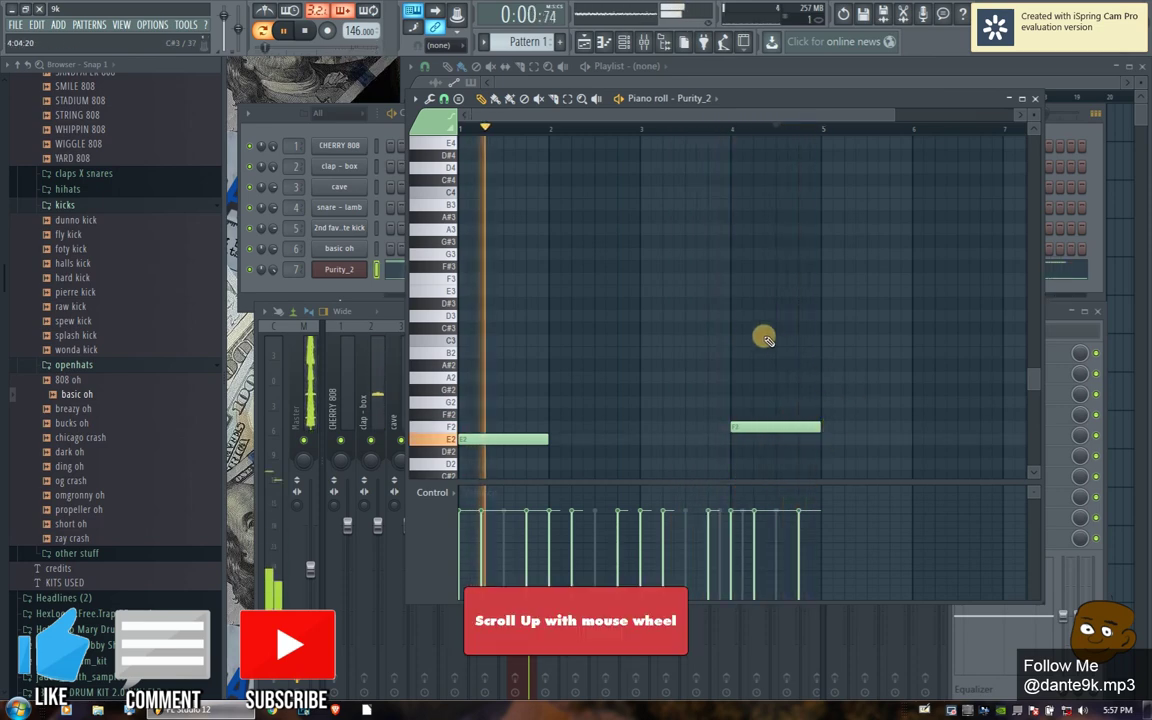
{"action": "scroll", "coordinate": [715, 315], "scroll_direction": "up", "scroll_amount": 10}
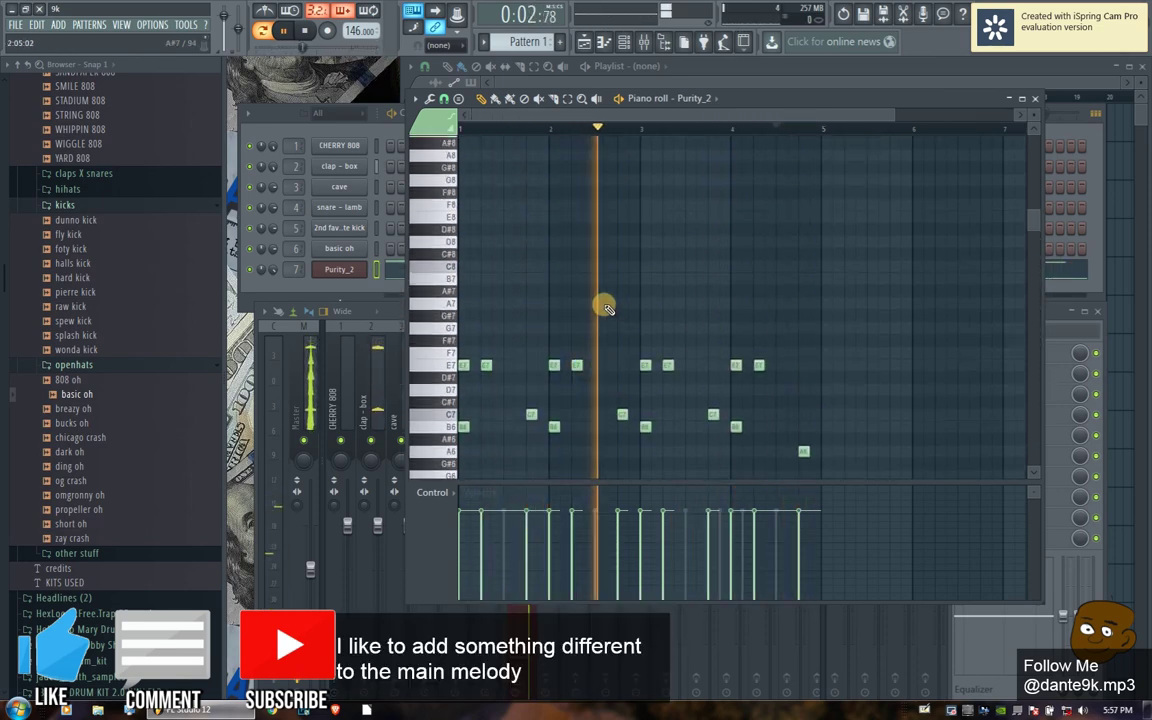
{"action": "left_click", "coordinate": [779, 329]}
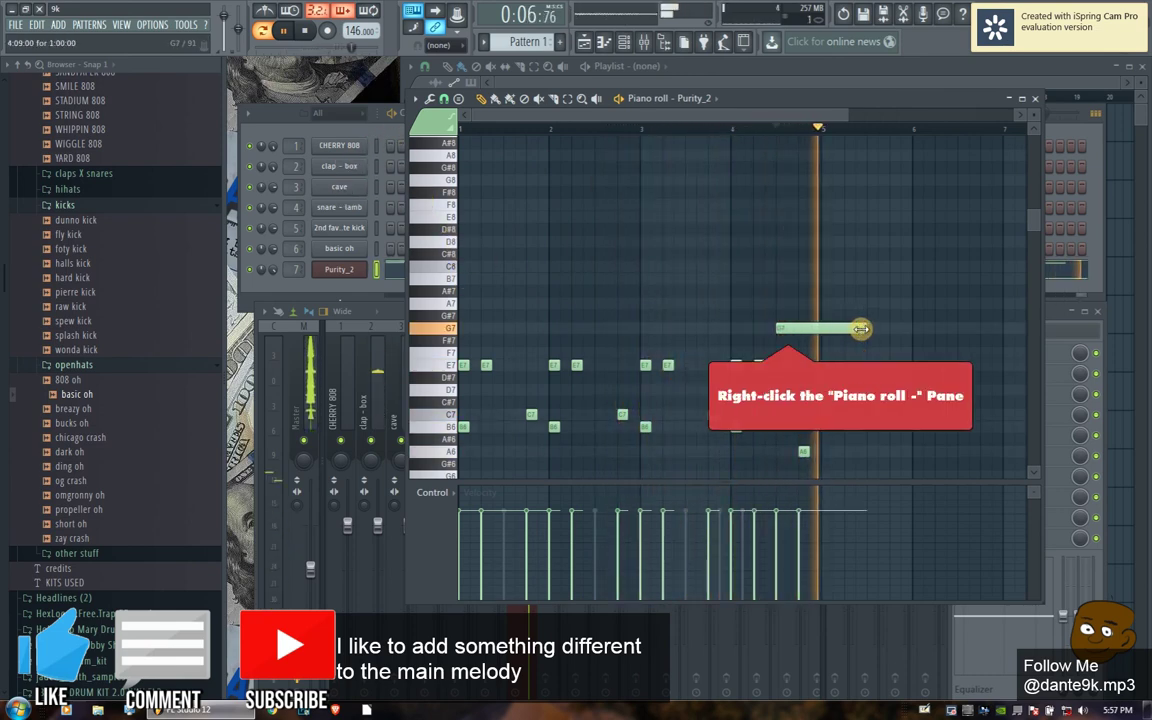
{"action": "right_click", "coordinate": [782, 332]}
- Duplicate the whole four-bar Purity_2 melody so the copy starts at bar 5
{"action": "scroll", "coordinate": [750, 130], "scroll_direction": "down", "scroll_amount": 2}
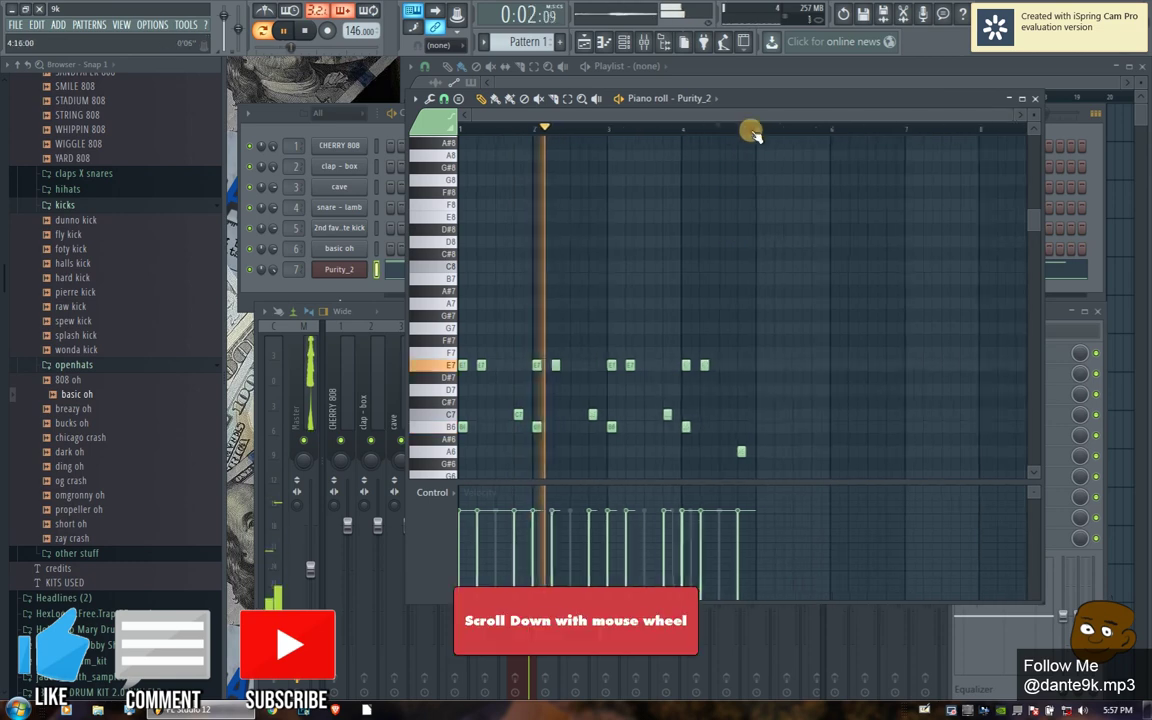
{"action": "scroll", "coordinate": [766, 260], "scroll_direction": "down", "scroll_amount": 5}
{"action": "key", "text": "ctrl+a"}
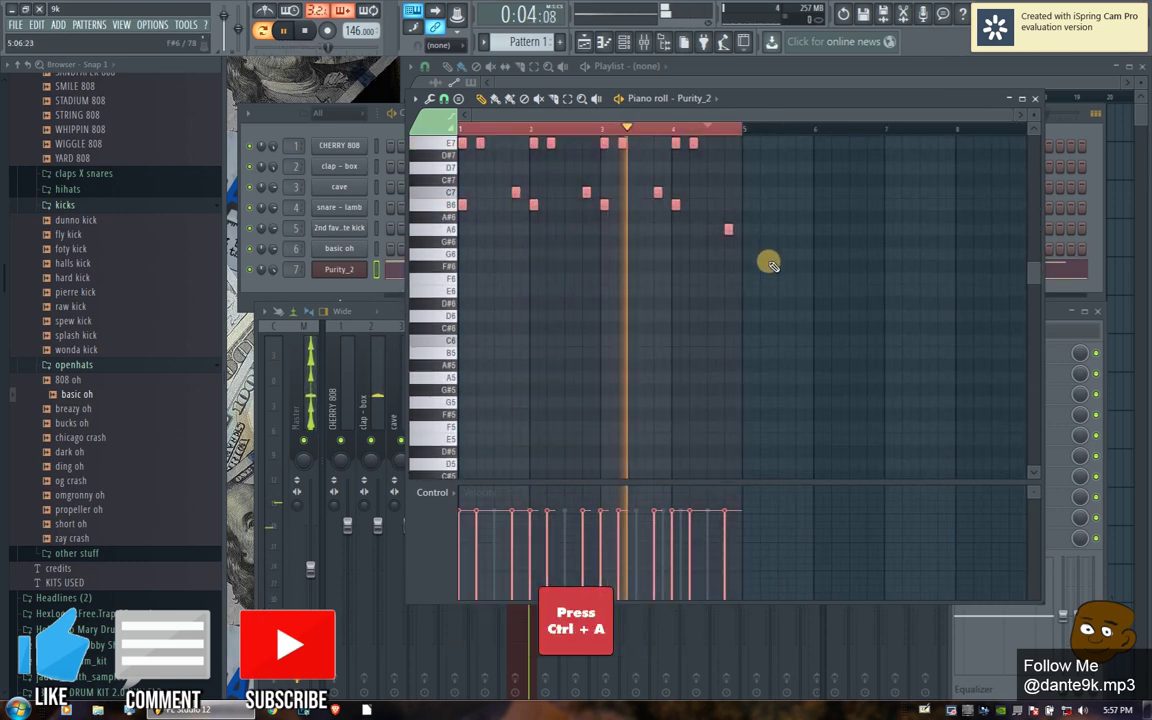
{"action": "key", "text": "ctrl+b"}
- Clear the note selection and add short G7 and E7 notes on steps 9 and 11 of bar 8
{"action": "scroll", "coordinate": [818, 221], "scroll_direction": "up", "scroll_amount": 3}
{"action": "left_click_drag", "start_coordinate": [805, 115], "coordinate": [885, 116]}
{"action": "left_click", "coordinate": [866, 245]}
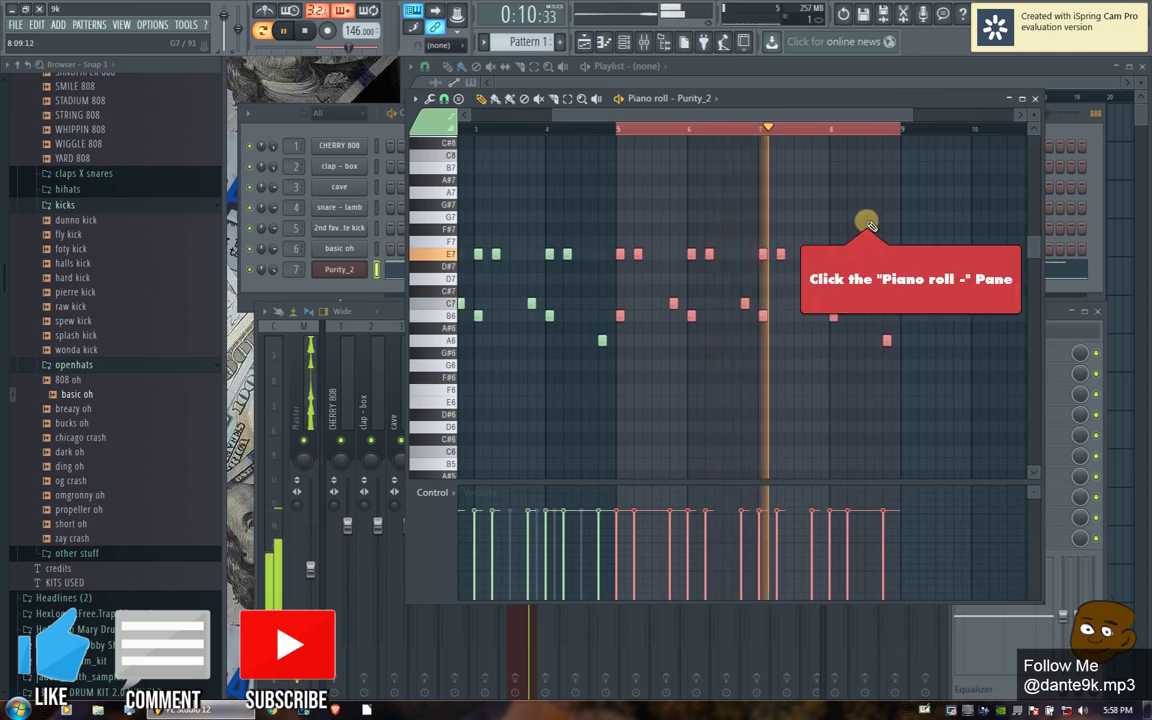
{"action": "left_click", "coordinate": [867, 218]}
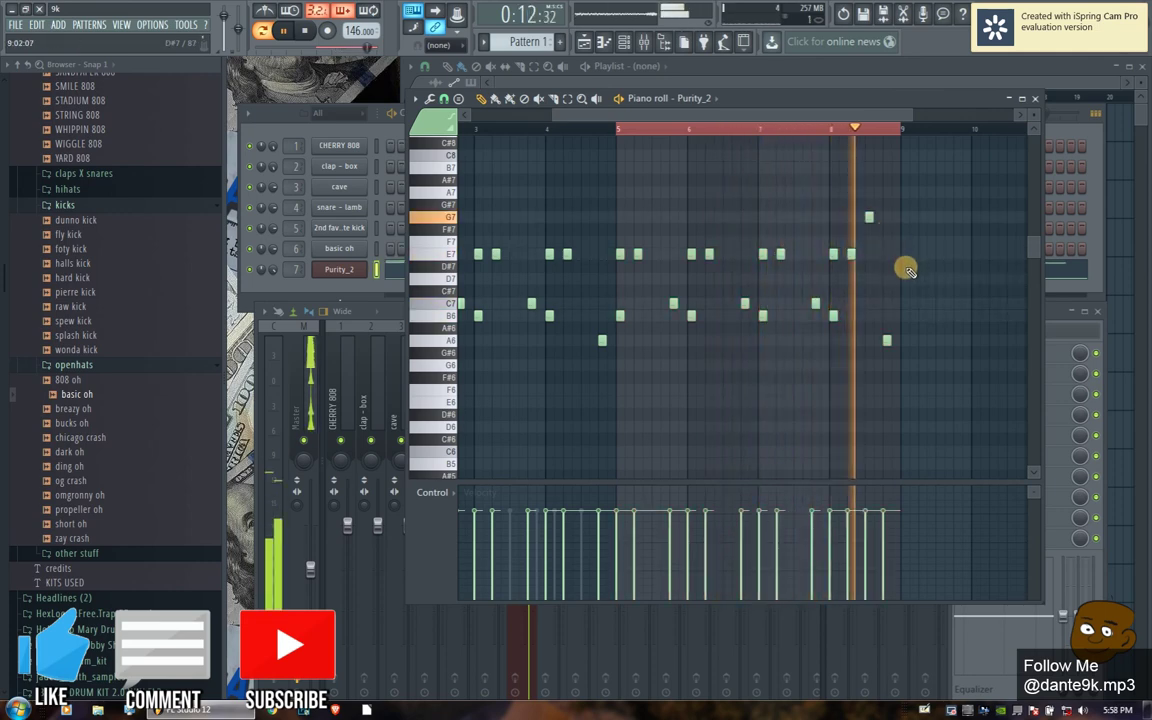
{"action": "left_click", "coordinate": [880, 264]}
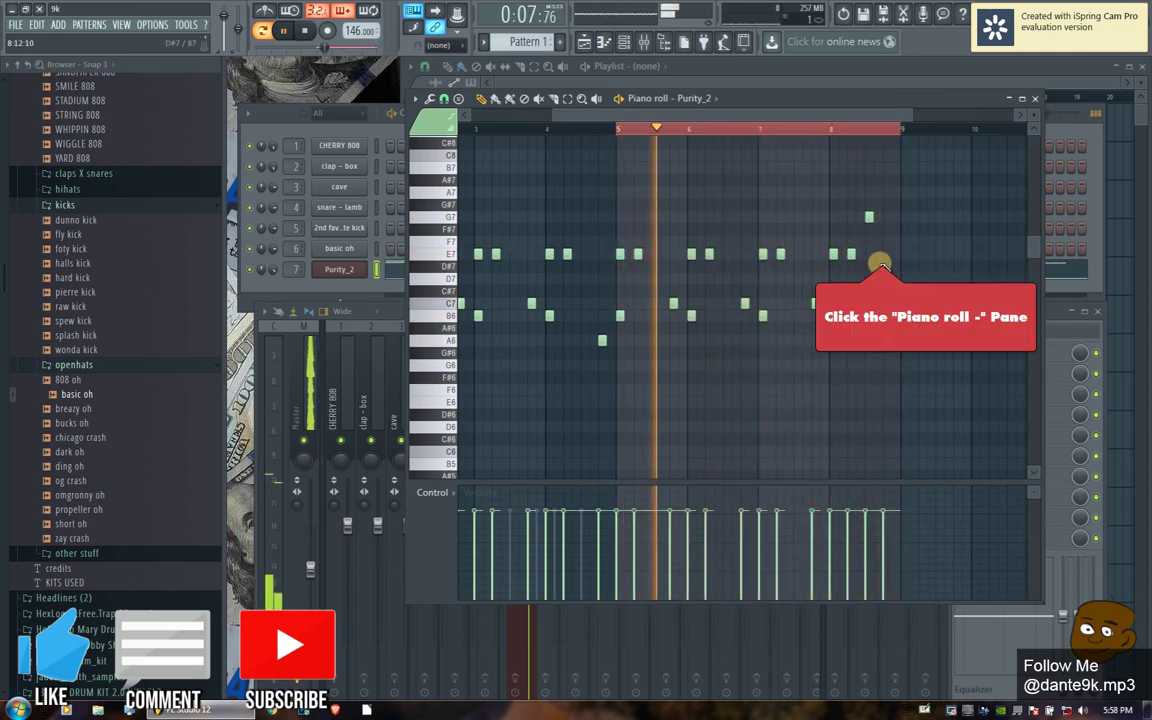
{"action": "left_click", "coordinate": [881, 256]}
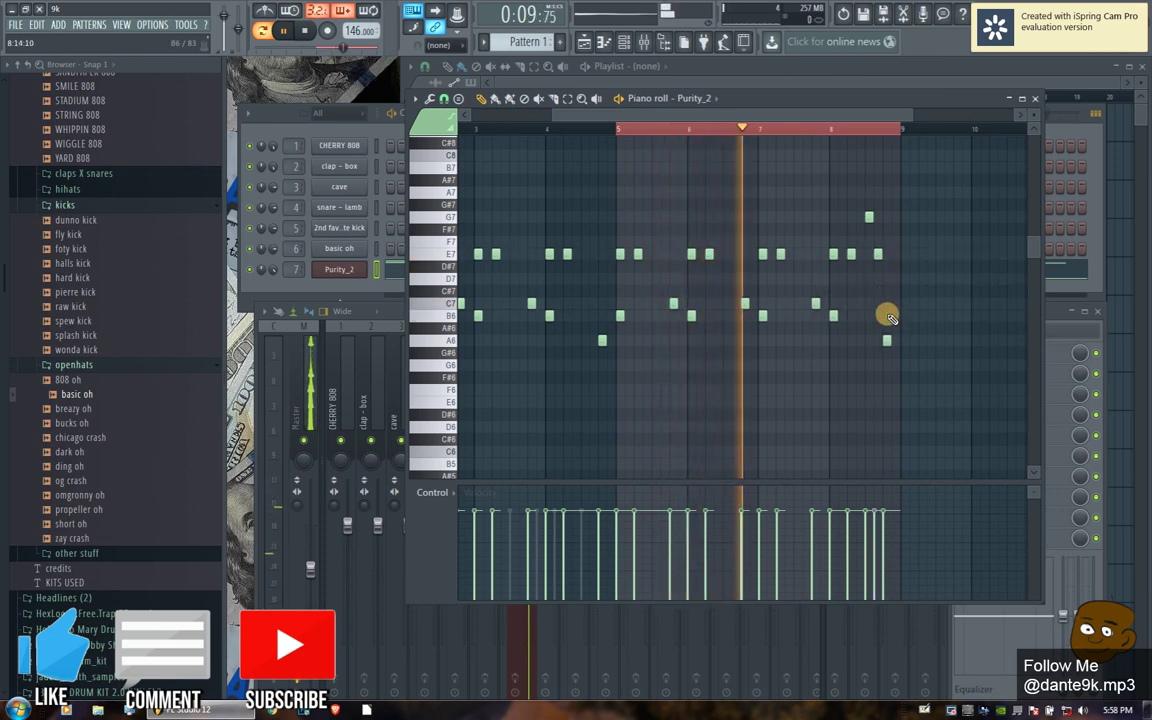
- Try a short B6 note on step 15 of bar 8 and delete it
{"action": "left_click", "coordinate": [893, 320]}
{"action": "left_click", "coordinate": [897, 338]}
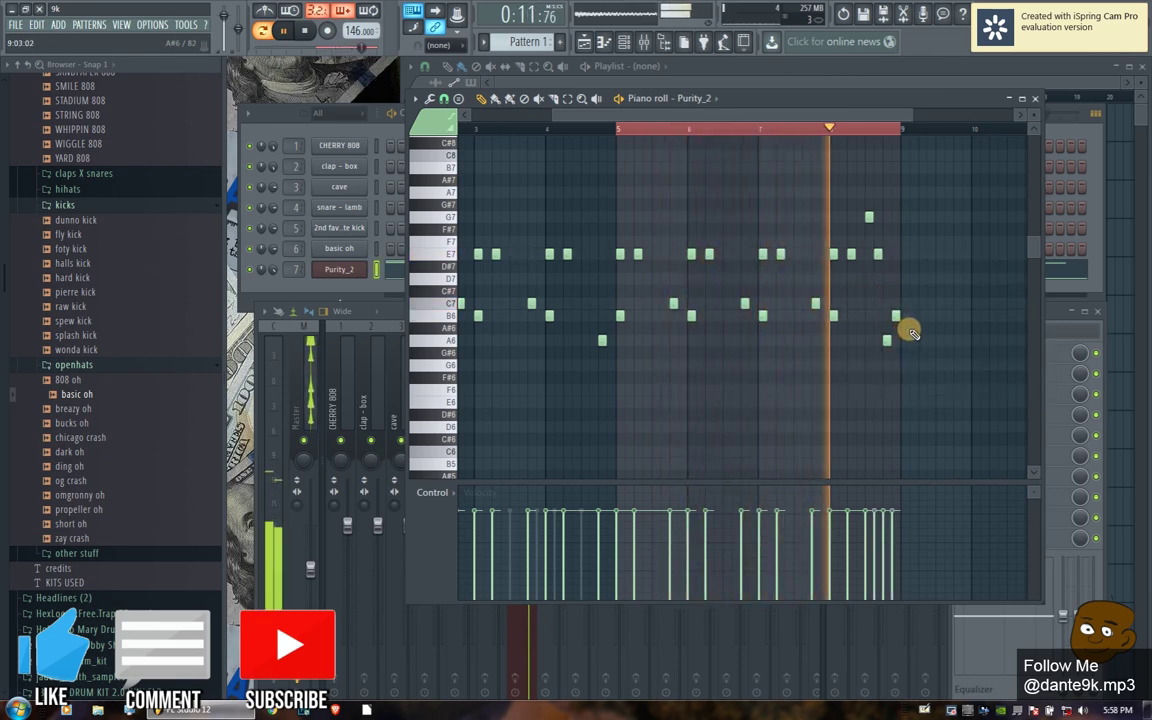
{"action": "right_click", "coordinate": [887, 340]}
{"action": "right_click", "coordinate": [895, 318]}
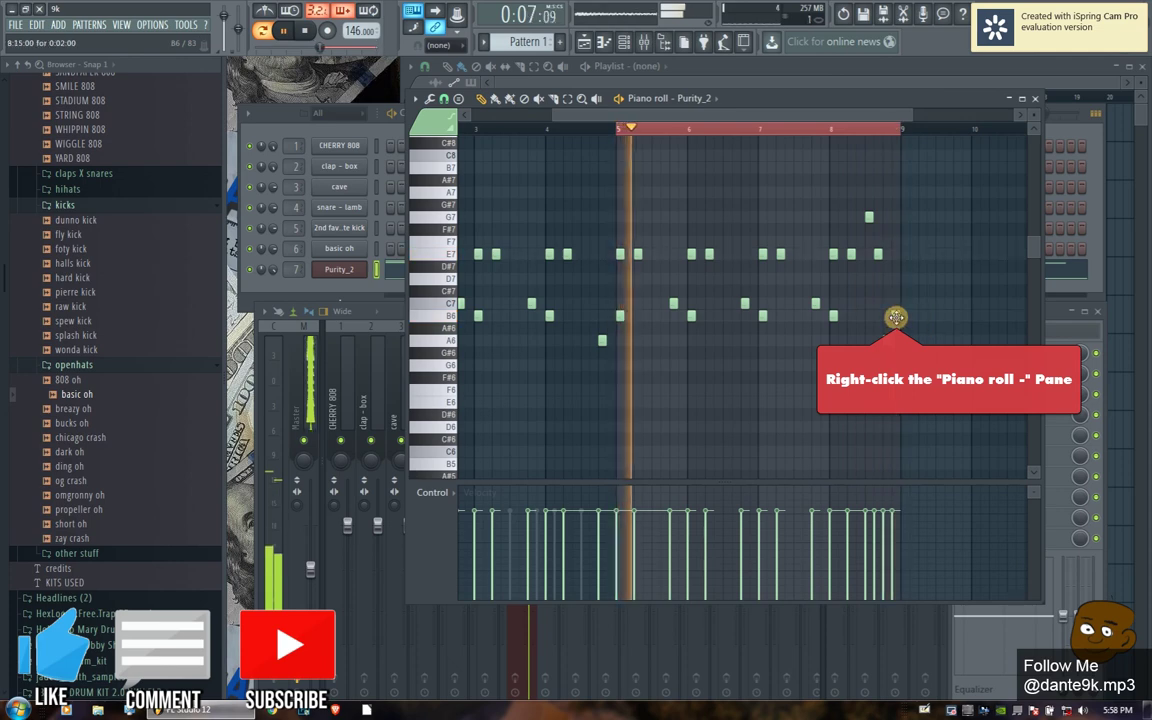
{"action": "right_click", "coordinate": [896, 318]}
- Play the melody from bar 8 to hear its ending
{"action": "left_click", "coordinate": [828, 146]}
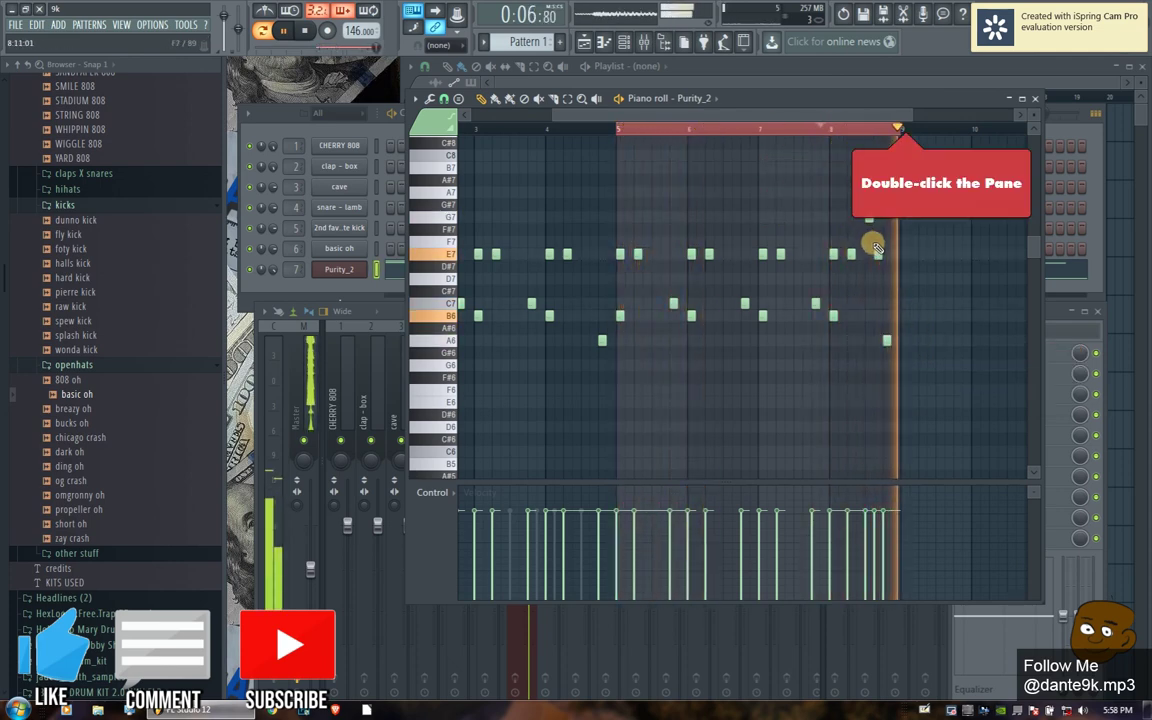
{"action": "double_click", "coordinate": [905, 123]}
{"action": "double_click", "coordinate": [905, 126]}
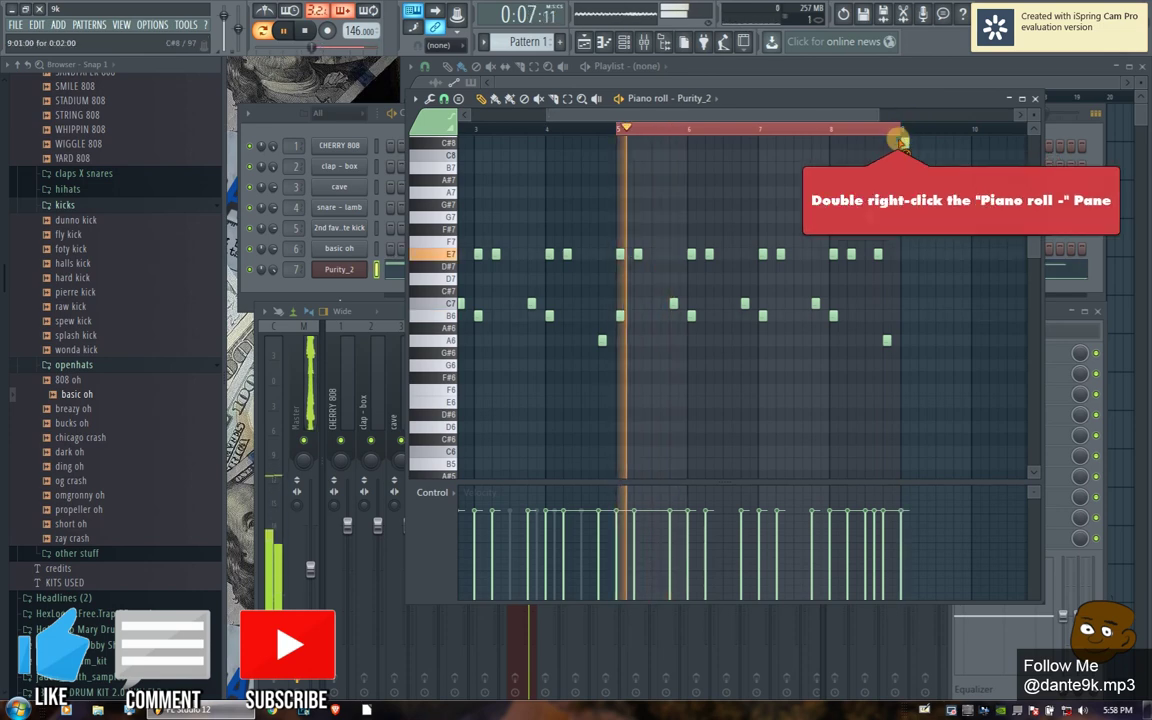
- Close the piano roll and copy the notes of the Purity_2 channel in the channel rack
{"action": "left_click", "coordinate": [1035, 99]}
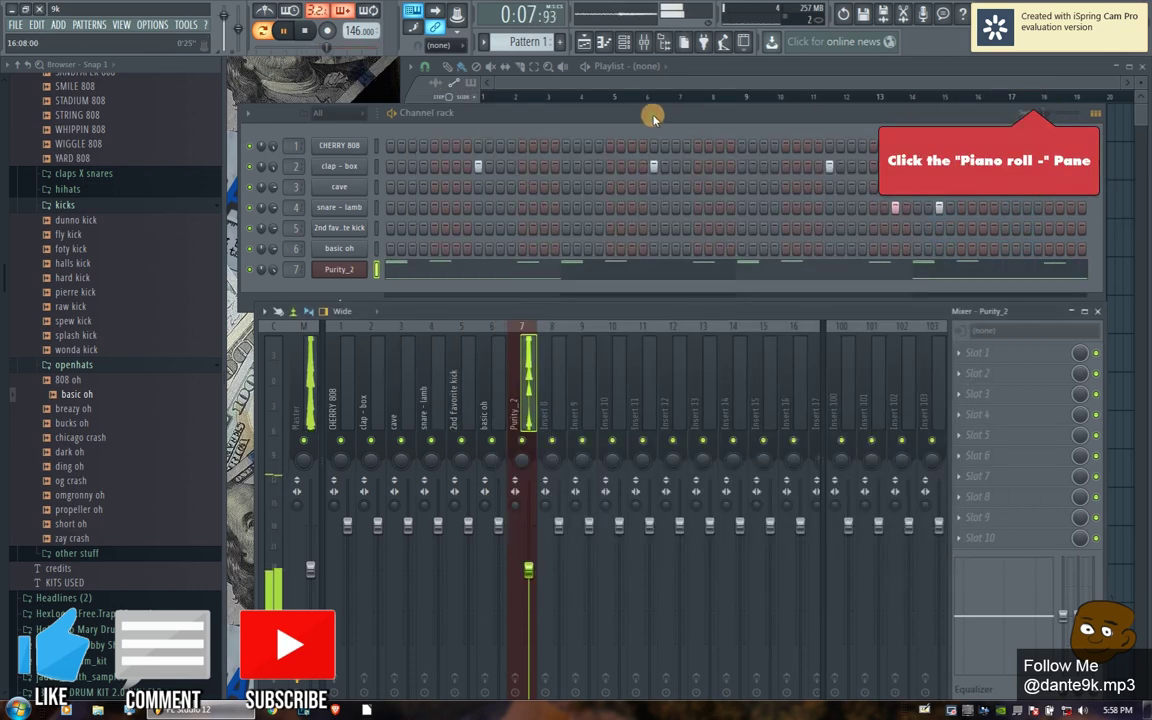
{"action": "left_click", "coordinate": [597, 82]}
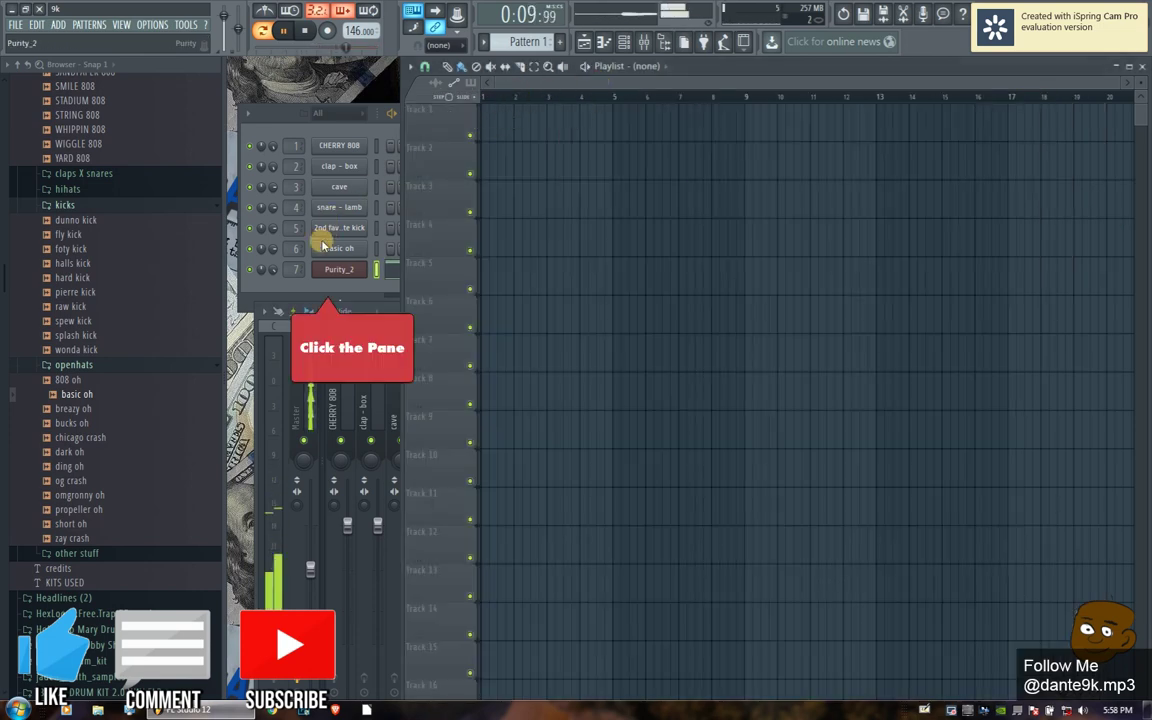
{"action": "left_click", "coordinate": [328, 288]}
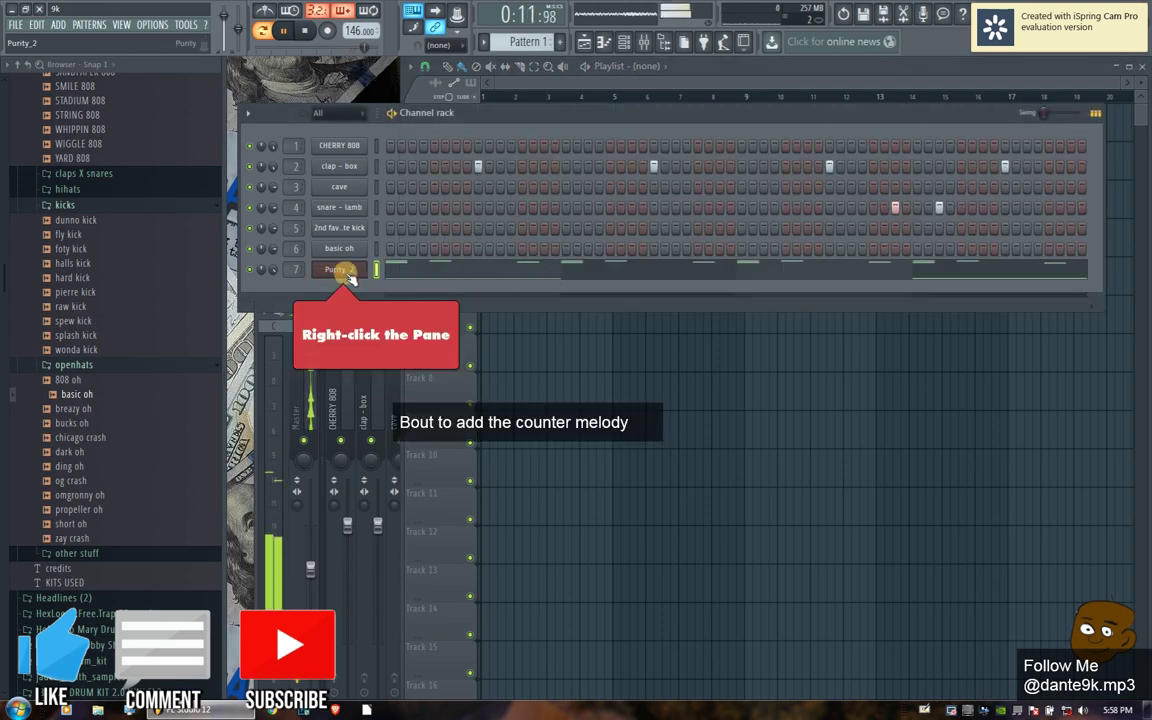
{"action": "right_click", "coordinate": [348, 277]}
{"action": "left_click", "coordinate": [506, 275]}
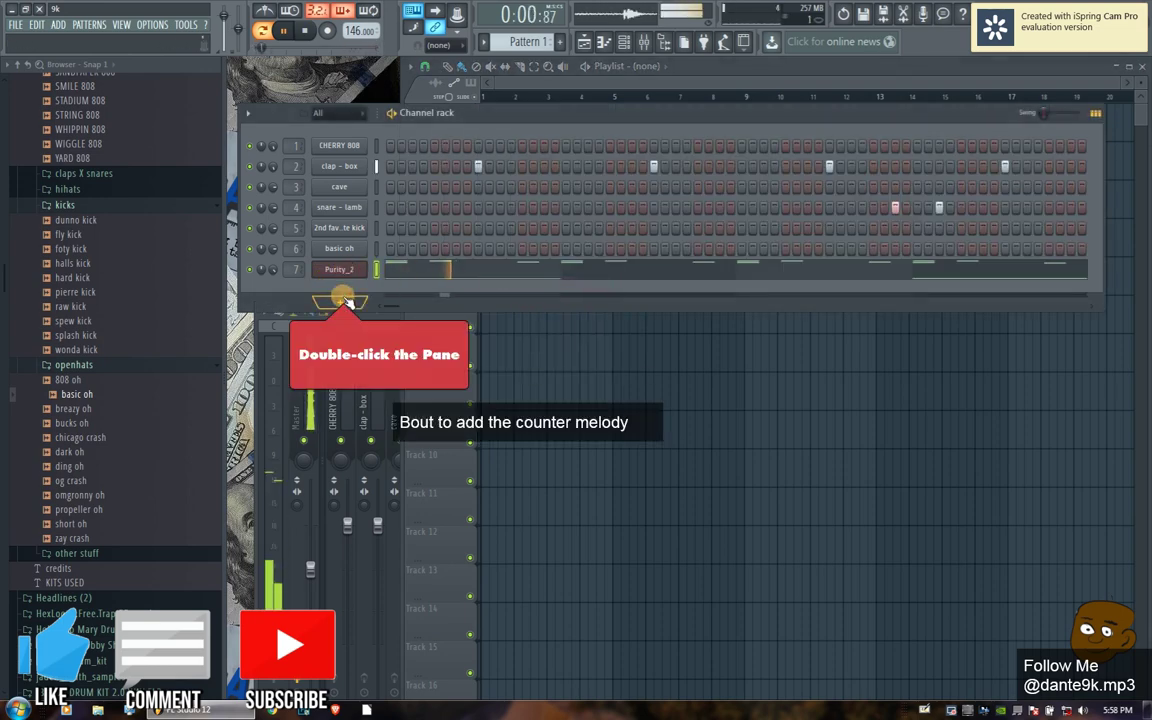
- Add a second Purity_2 channel and load V.Ana Strings 2 from 055 Strings into its first slot
{"action": "double_click", "coordinate": [348, 301]}
{"action": "left_click", "coordinate": [585, 213]}
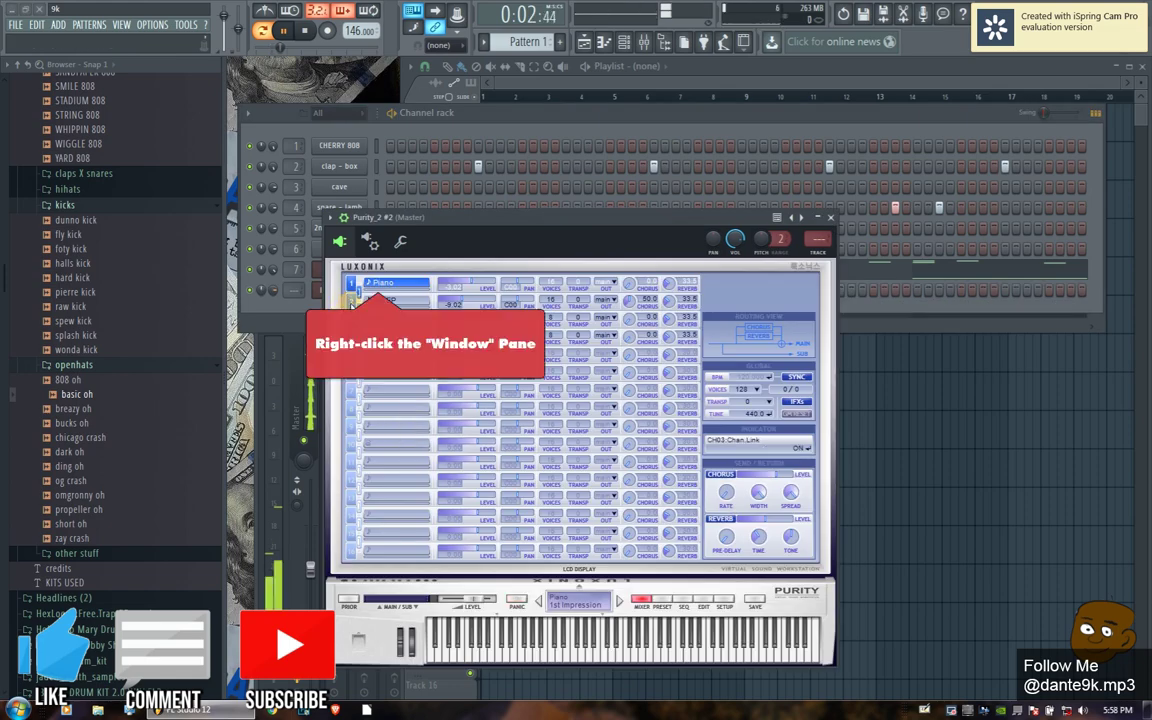
{"action": "right_click", "coordinate": [390, 286]}
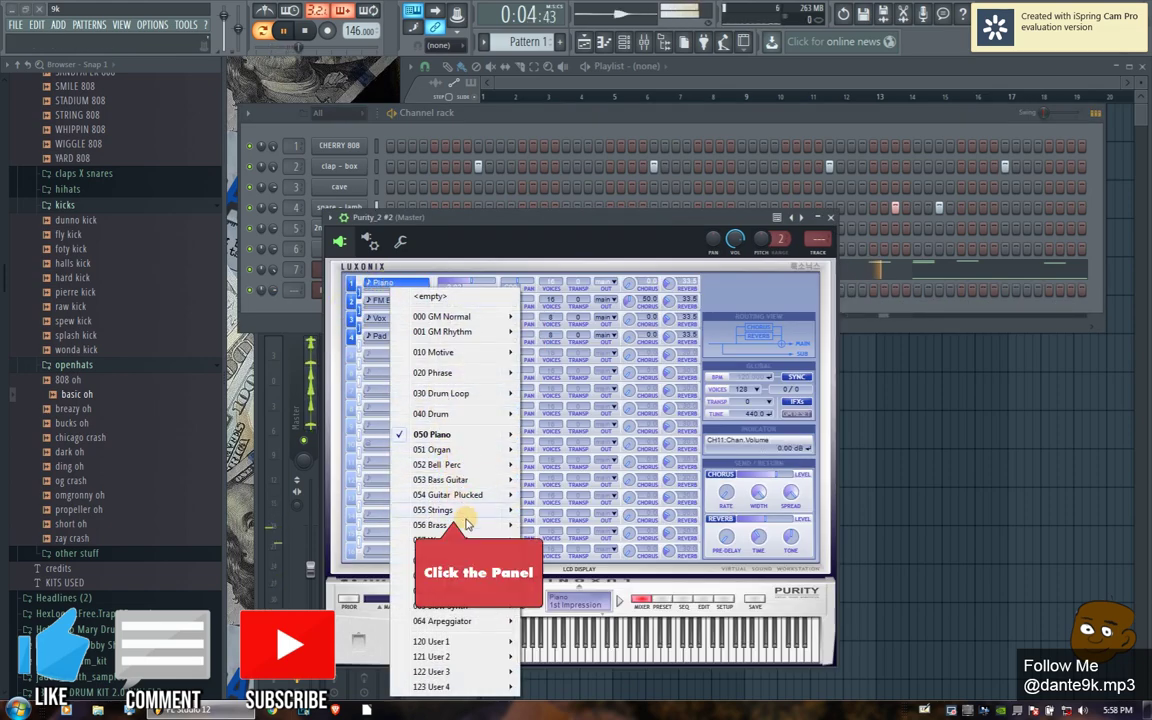
{"action": "mouse_move", "coordinate": [455, 512]}
{"action": "left_click", "coordinate": [683, 115]}
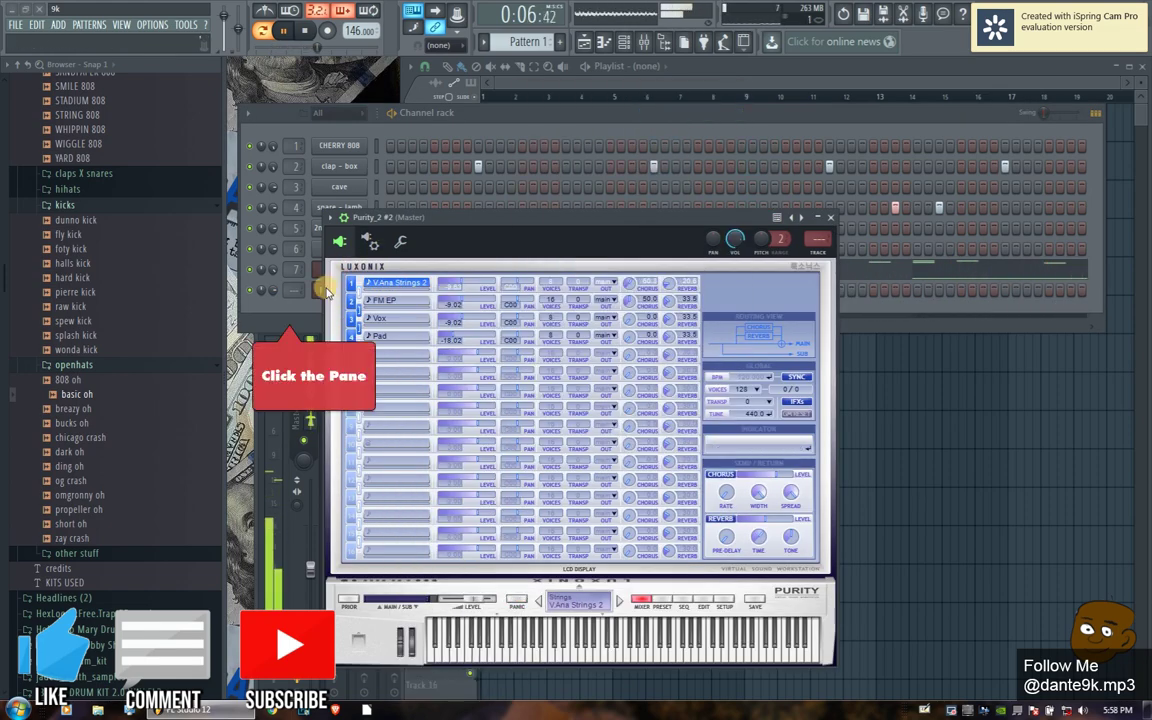
- Paste the copied melody into the Purity_2 #2 channel and open its piano roll
{"action": "left_click", "coordinate": [288, 312]}
{"action": "right_click", "coordinate": [368, 283]}
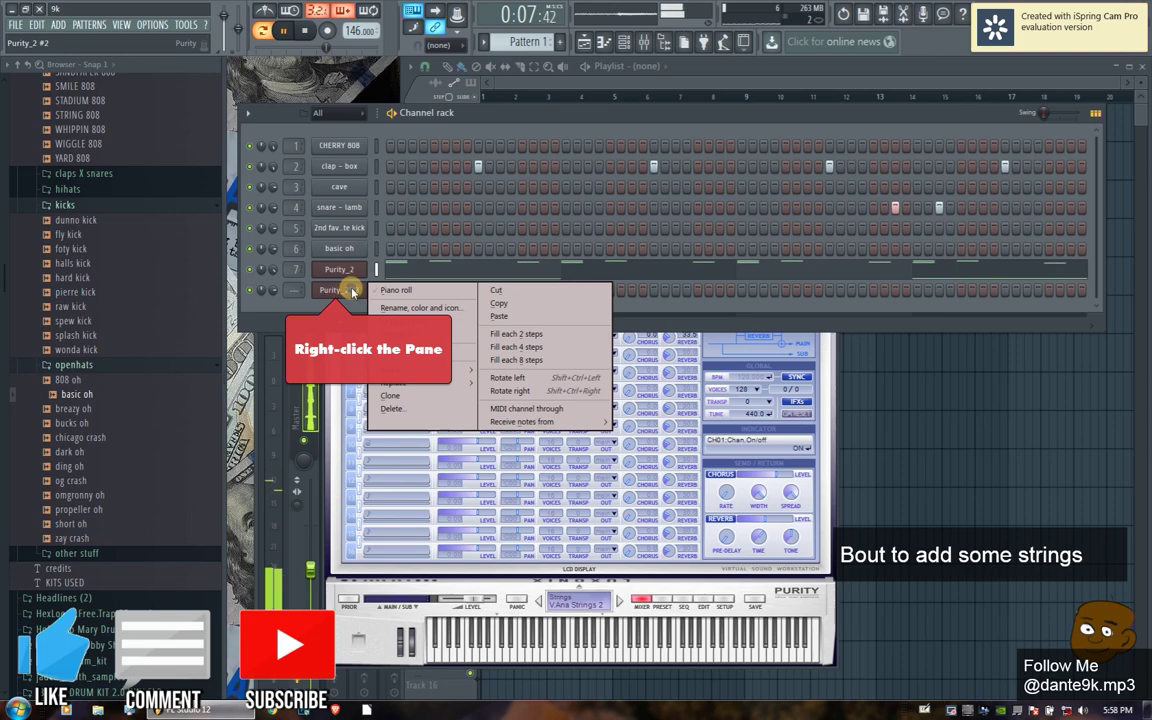
{"action": "left_click", "coordinate": [508, 315]}
{"action": "left_click", "coordinate": [408, 292]}
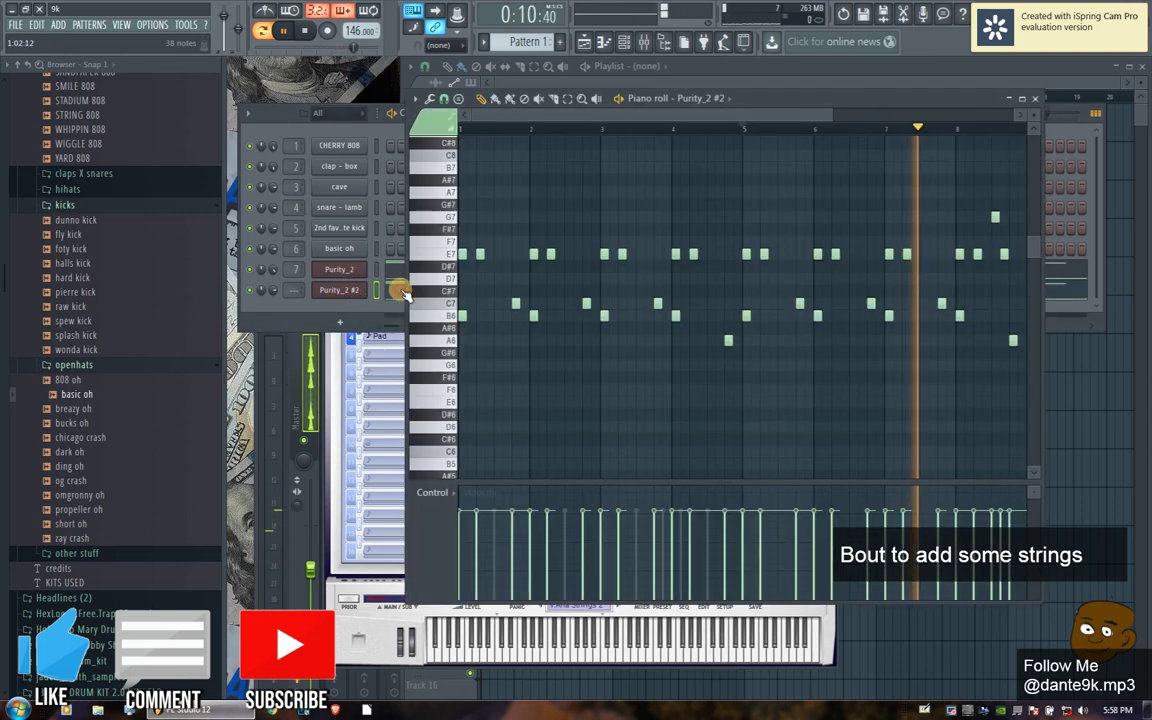
- Delete the low E2 and F2 bass notes from the Purity_2 #2 part
{"action": "scroll", "coordinate": [522, 125], "scroll_direction": "down", "scroll_amount": 3}
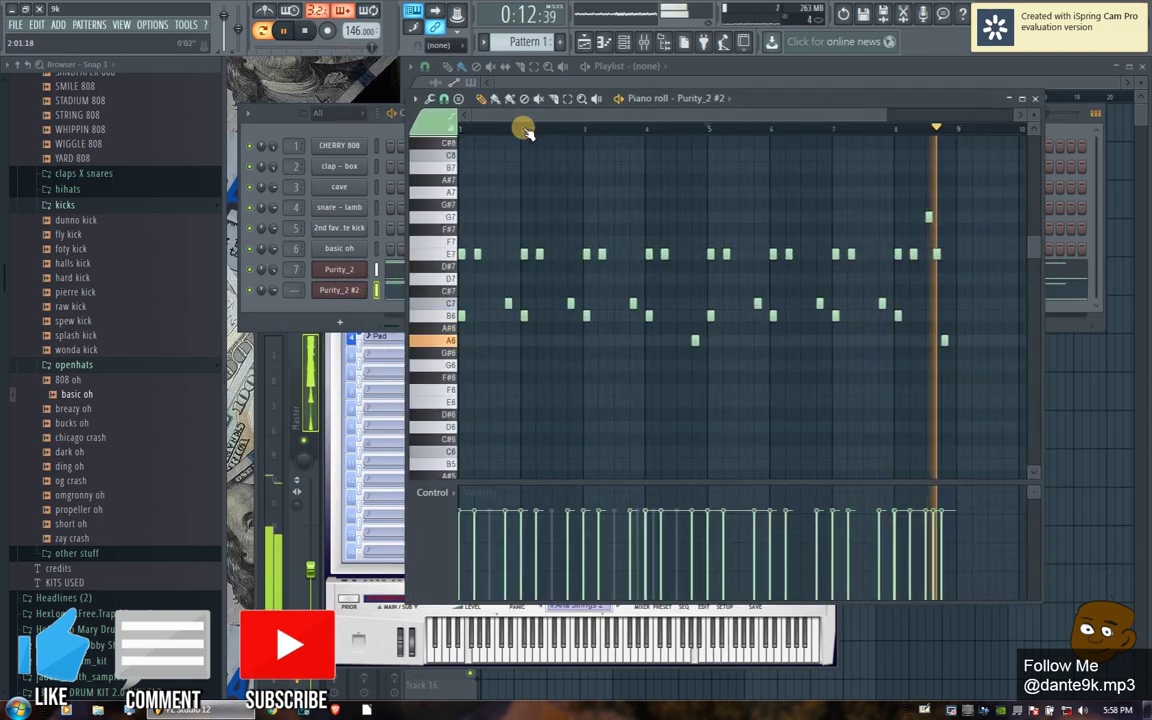
{"action": "scroll", "coordinate": [507, 356], "scroll_direction": "down", "scroll_amount": 10}
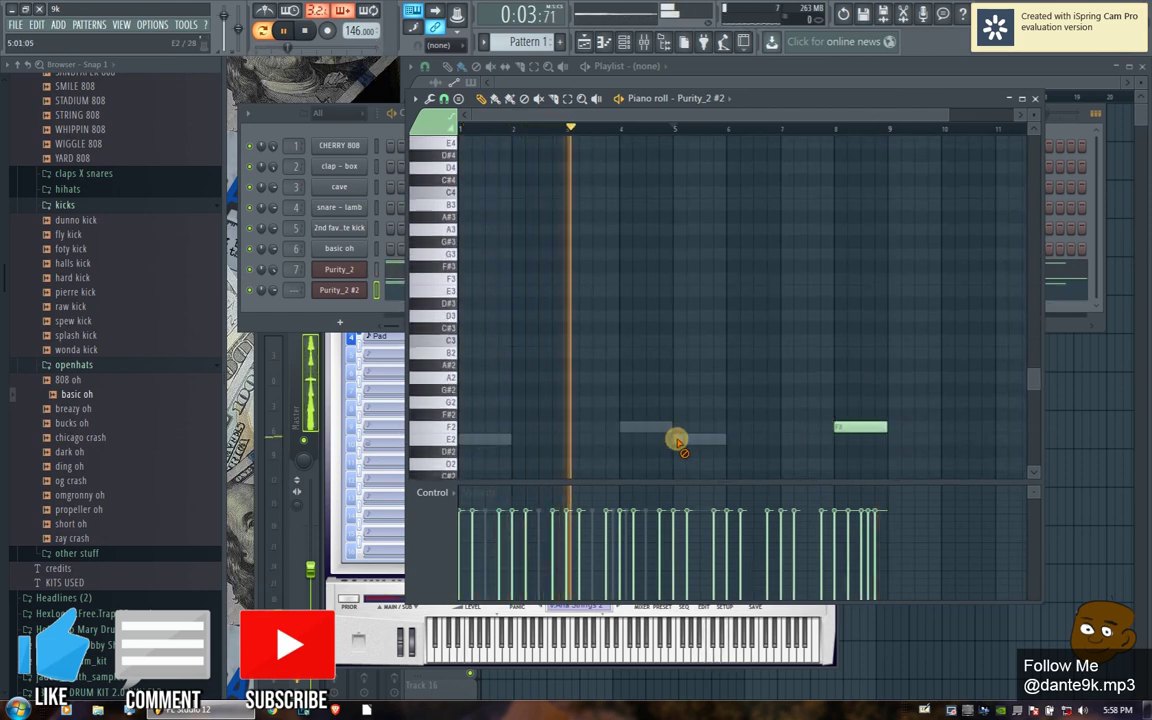
- Lengthen the opening E7 and B6 notes of bars 1 and 2 to half a bar, deleting the second E7 in each
{"action": "scroll", "coordinate": [676, 437], "scroll_direction": "up", "scroll_amount": 9}
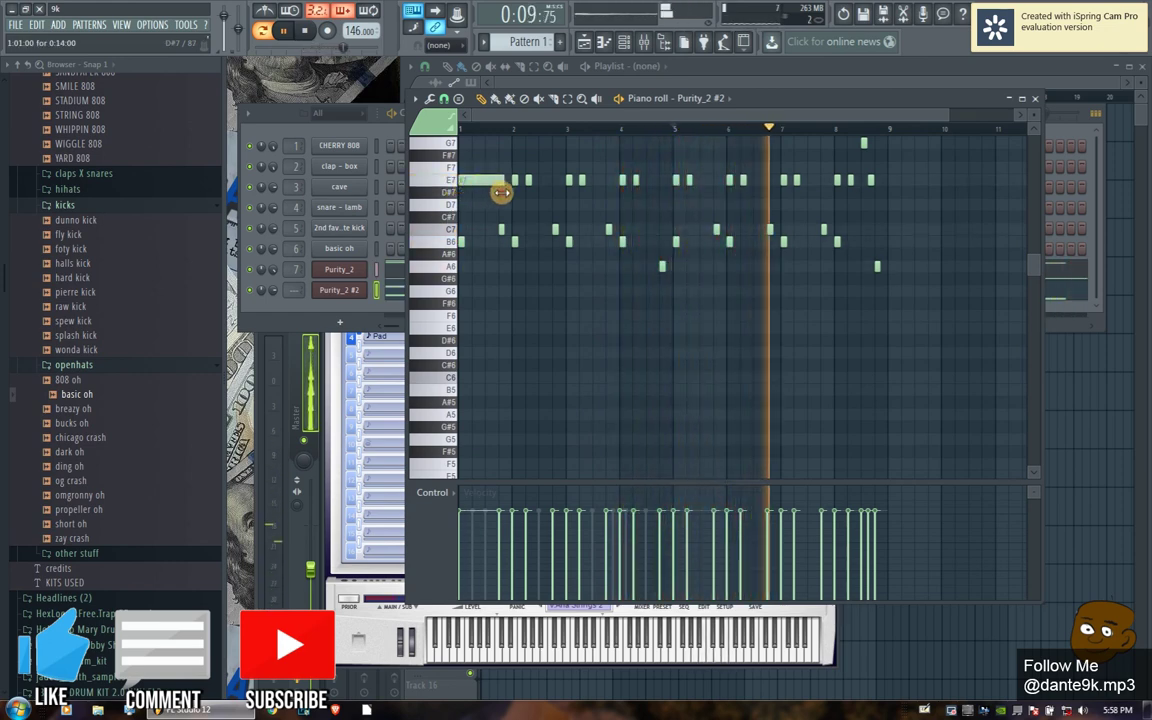
{"action": "scroll", "coordinate": [481, 166], "scroll_direction": "up", "scroll_amount": 3}
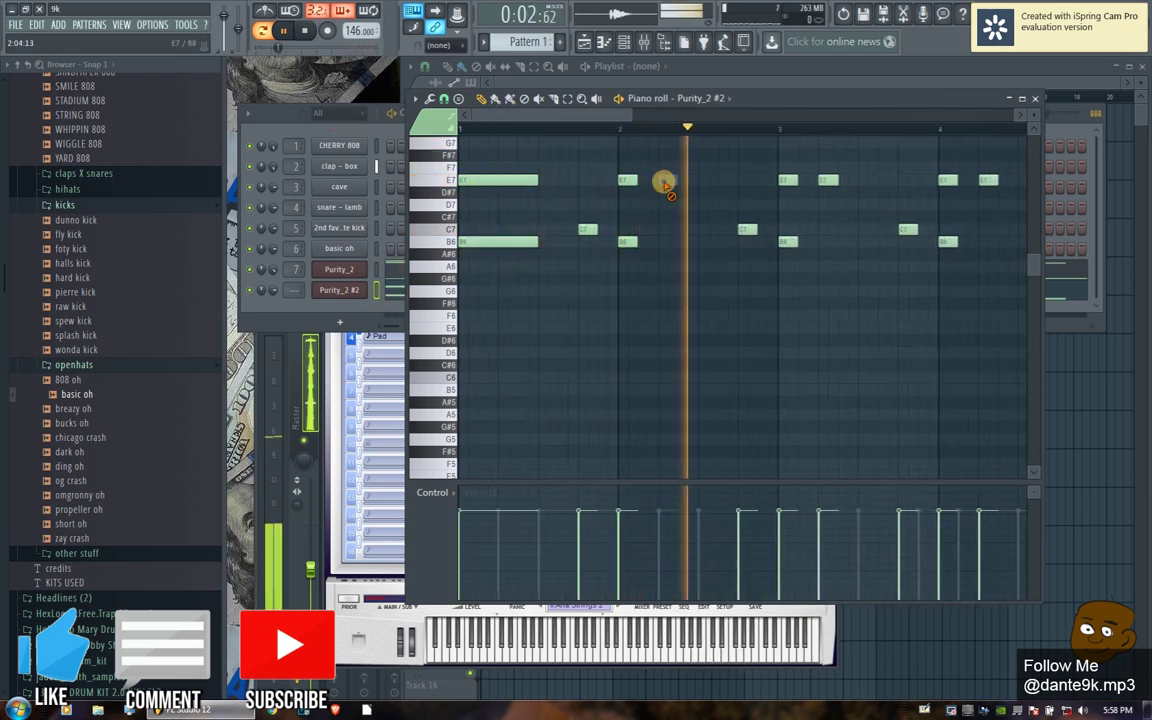
{"action": "left_click_drag", "start_coordinate": [633, 180], "coordinate": [694, 186]}
{"action": "left_click_drag", "start_coordinate": [635, 239], "coordinate": [696, 249]}
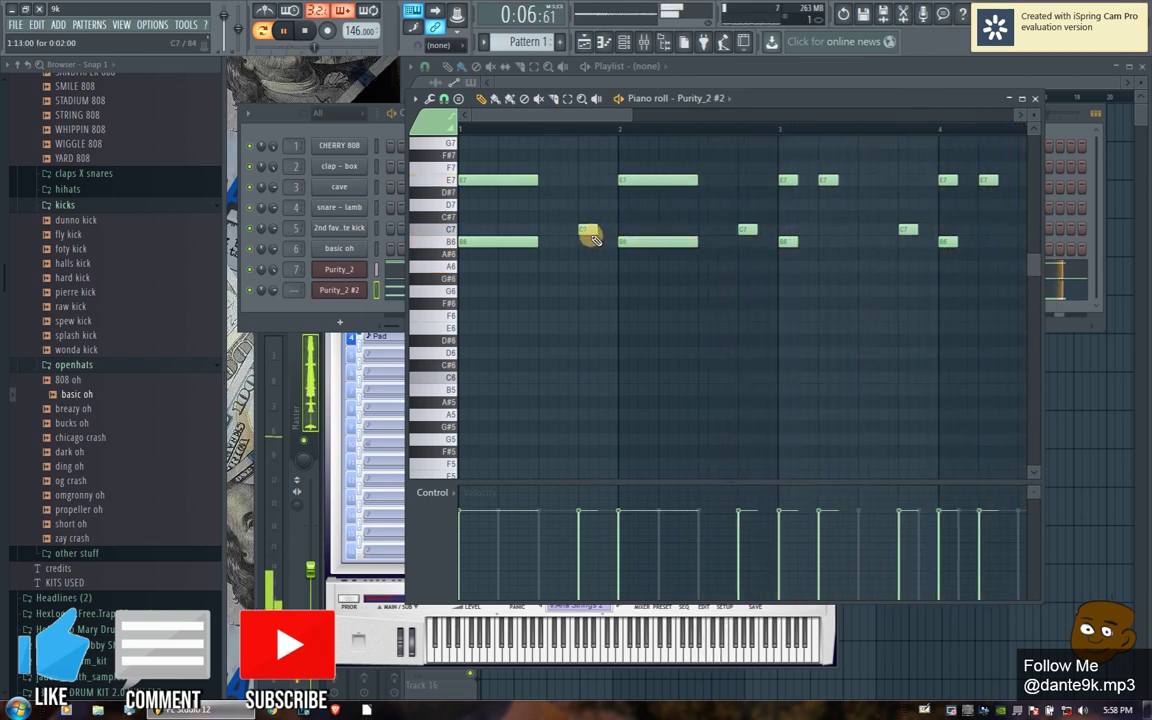
- Delete the C7 notes of bars 1 to 3 and bar 3's second E7, lengthening bar 3's first E7 and B6 to half a bar
{"action": "right_click", "coordinate": [750, 229]}
{"action": "right_click", "coordinate": [787, 241]}
{"action": "right_click", "coordinate": [827, 182]}
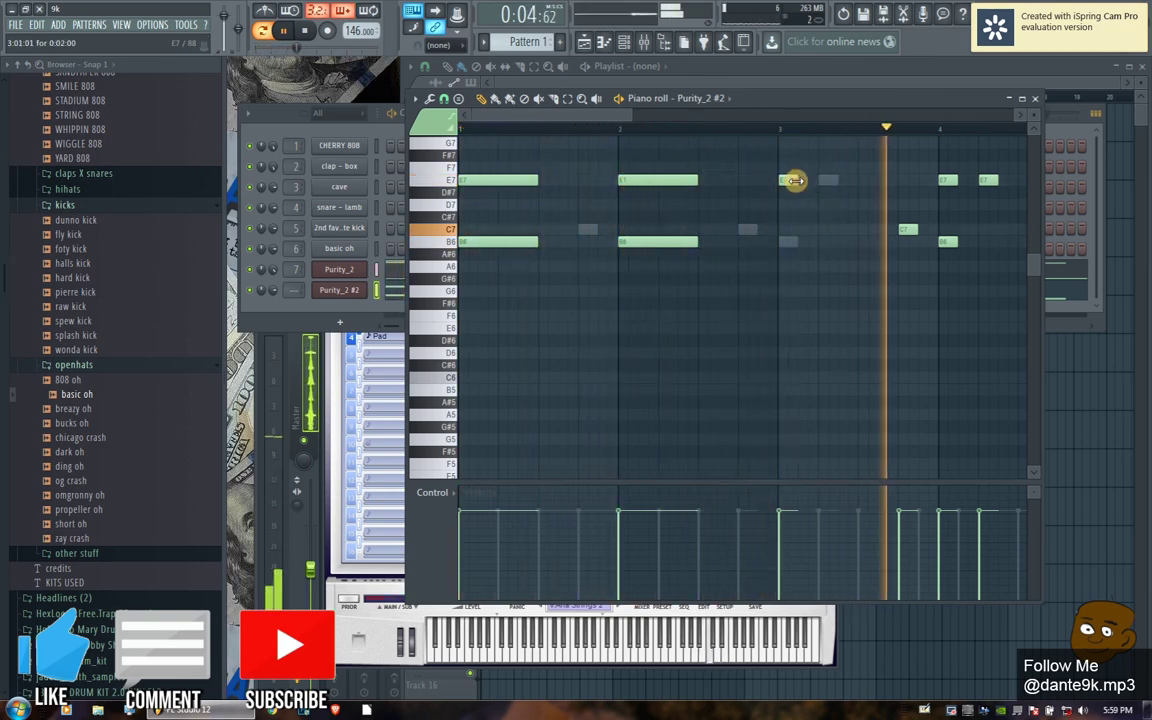
{"action": "left_click_drag", "start_coordinate": [795, 181], "coordinate": [851, 190]}
{"action": "left_click", "coordinate": [782, 244]}
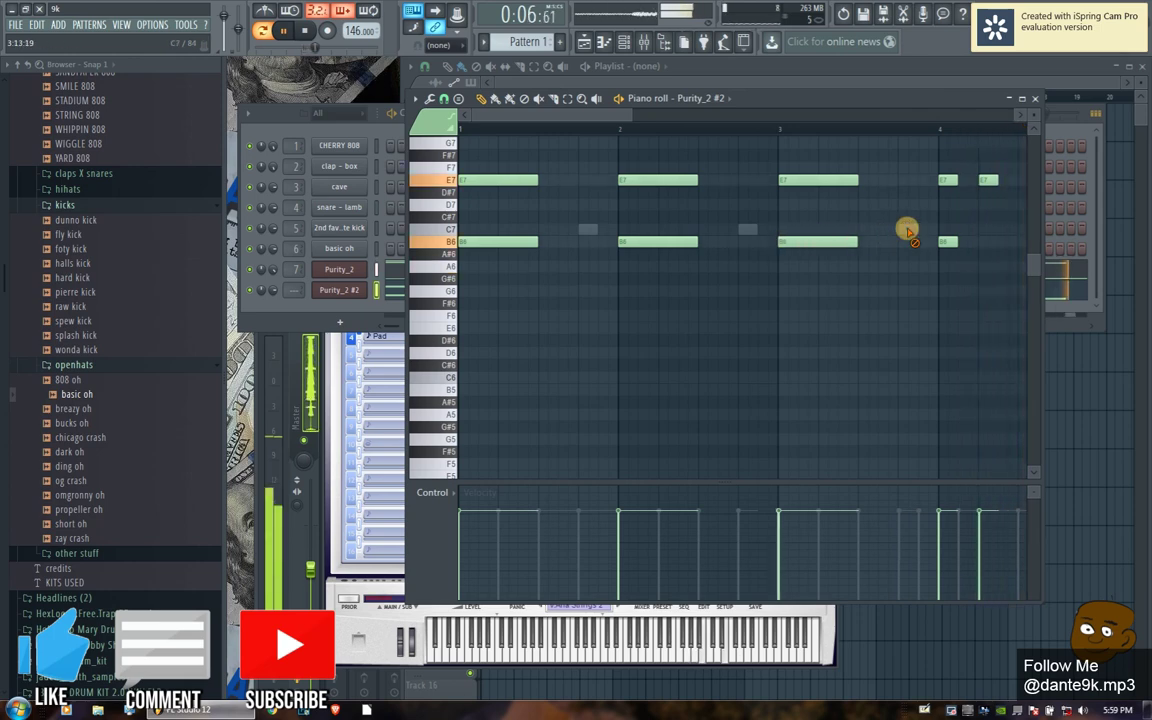
- Reduce bars 4 and 5 to half-bar pairs, with D7 and B6 in bar 4 and E7 and B6 in bar 5
{"action": "scroll", "coordinate": [846, 129], "scroll_direction": "down", "scroll_amount": 2}
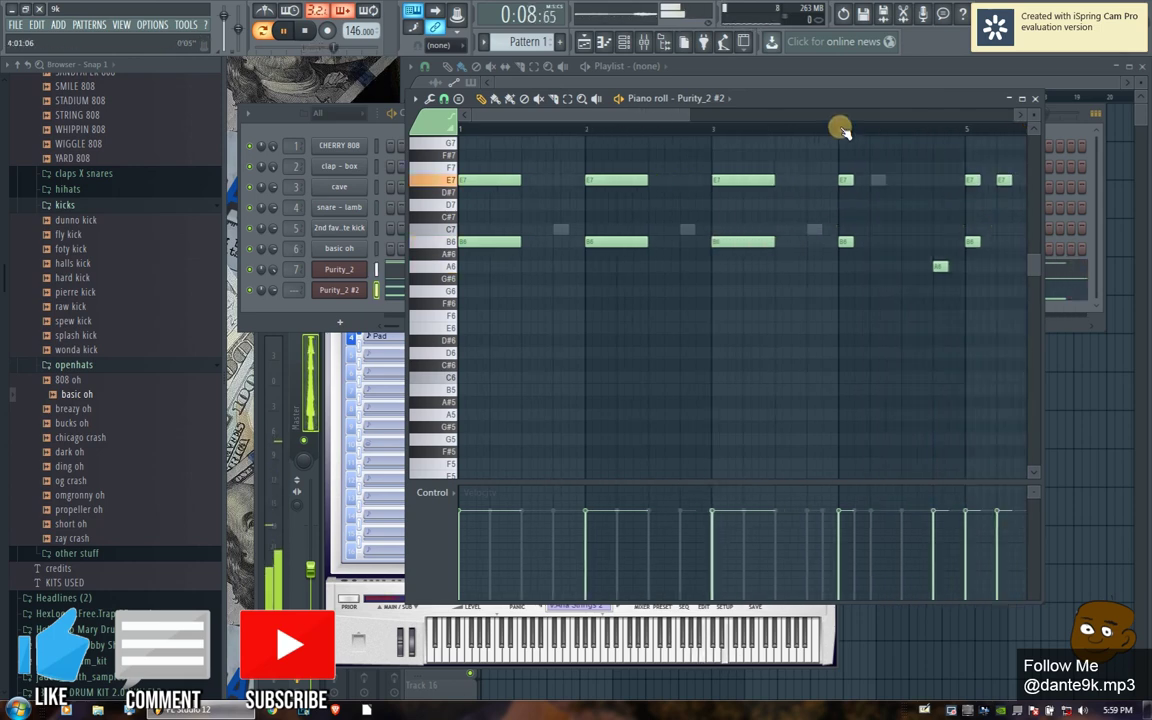
{"action": "left_click_drag", "start_coordinate": [727, 181], "coordinate": [753, 194]}
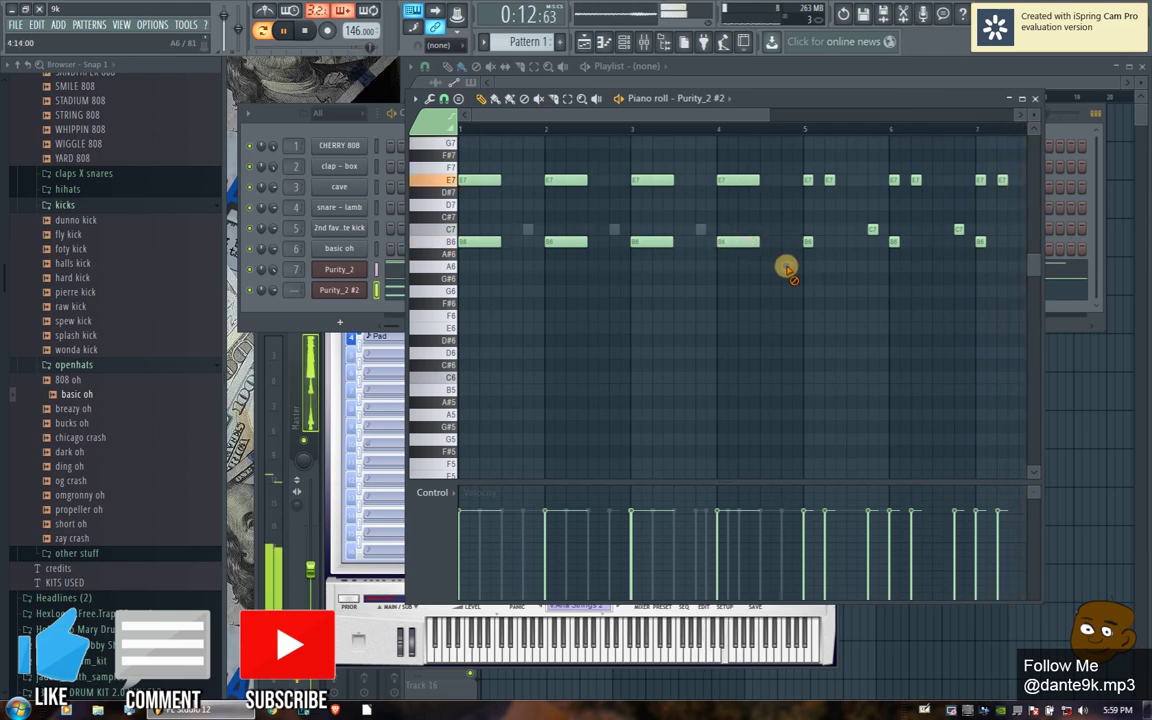
{"action": "left_click_drag", "start_coordinate": [810, 185], "coordinate": [843, 188]}
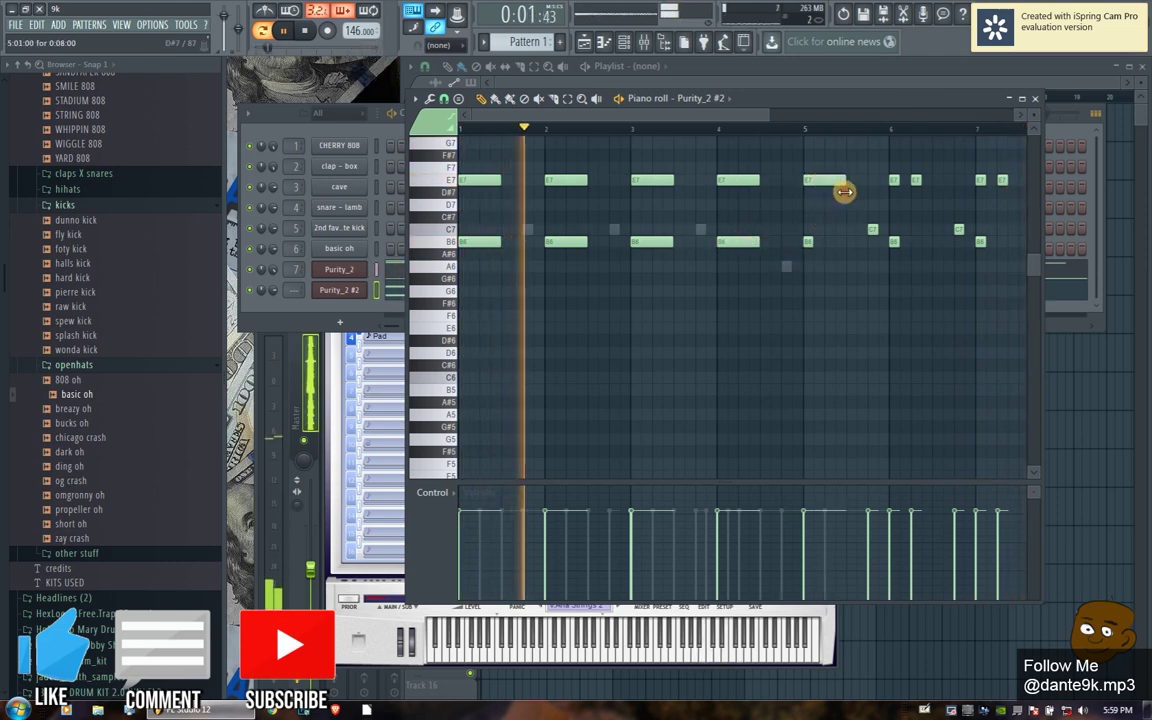
{"action": "left_click_drag", "start_coordinate": [810, 244], "coordinate": [845, 244]}
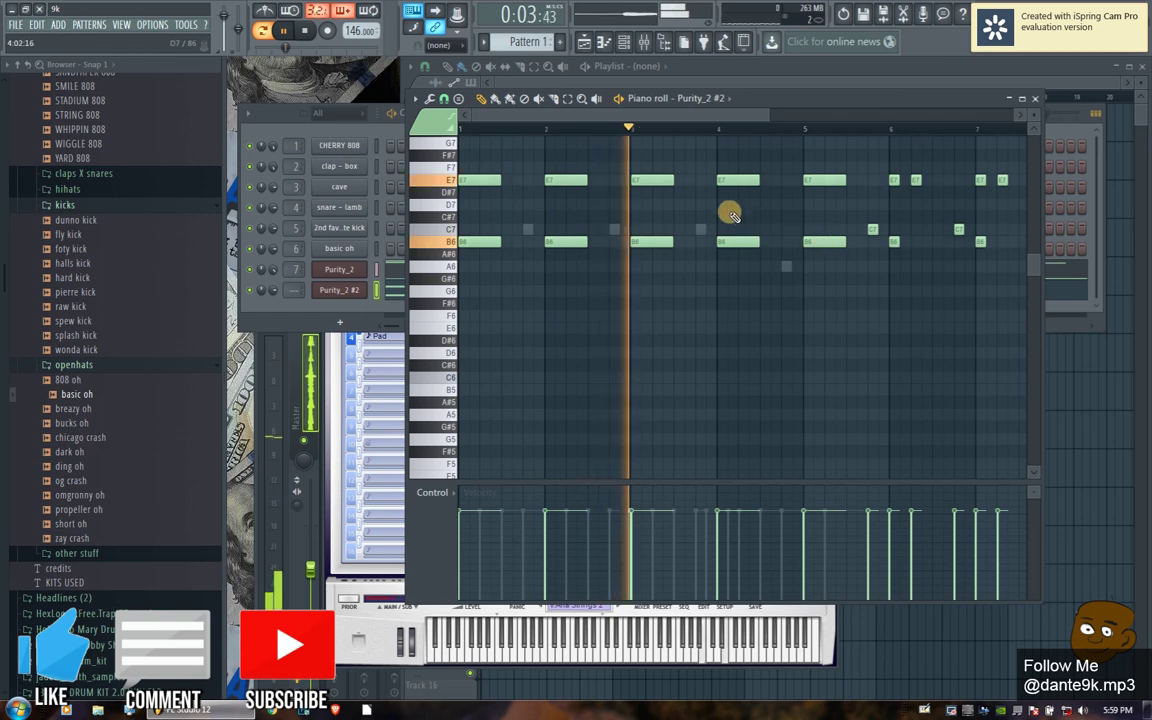
{"action": "left_click_drag", "start_coordinate": [733, 181], "coordinate": [836, 180]}
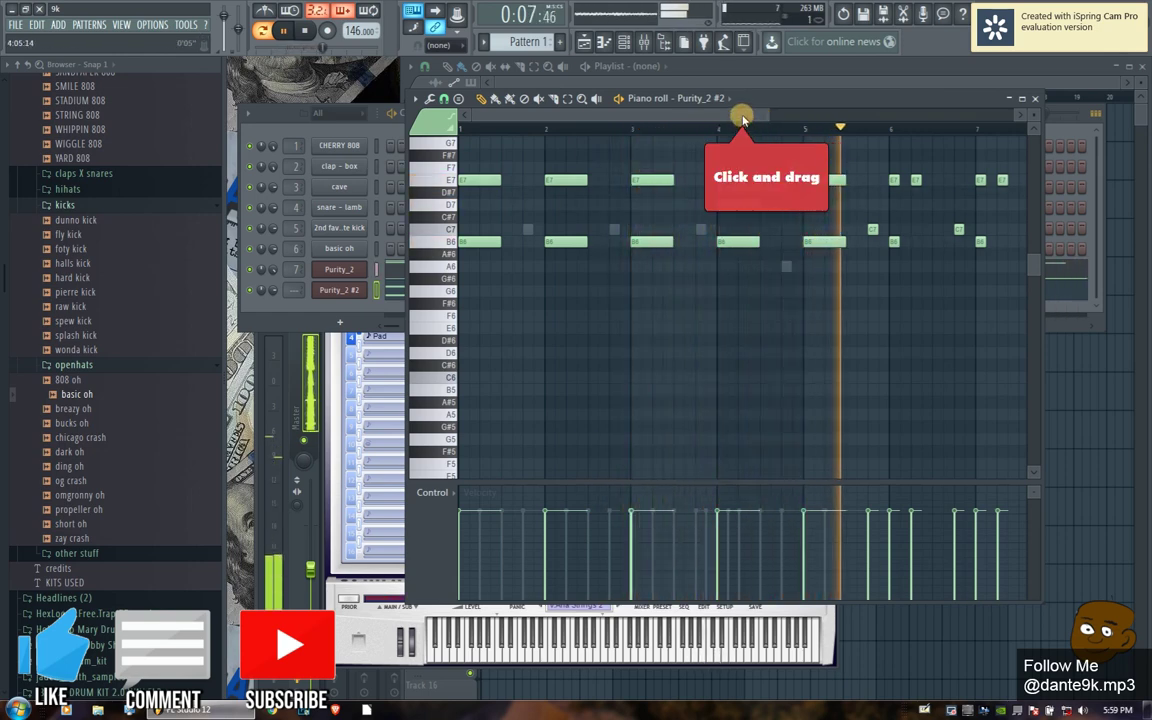
- Lengthen bar 6's first E7 and B6 to half a bar, deleting its second E7 and the C7 notes of bars 5 and 6
{"action": "left_click_drag", "start_coordinate": [743, 118], "coordinate": [752, 118]}
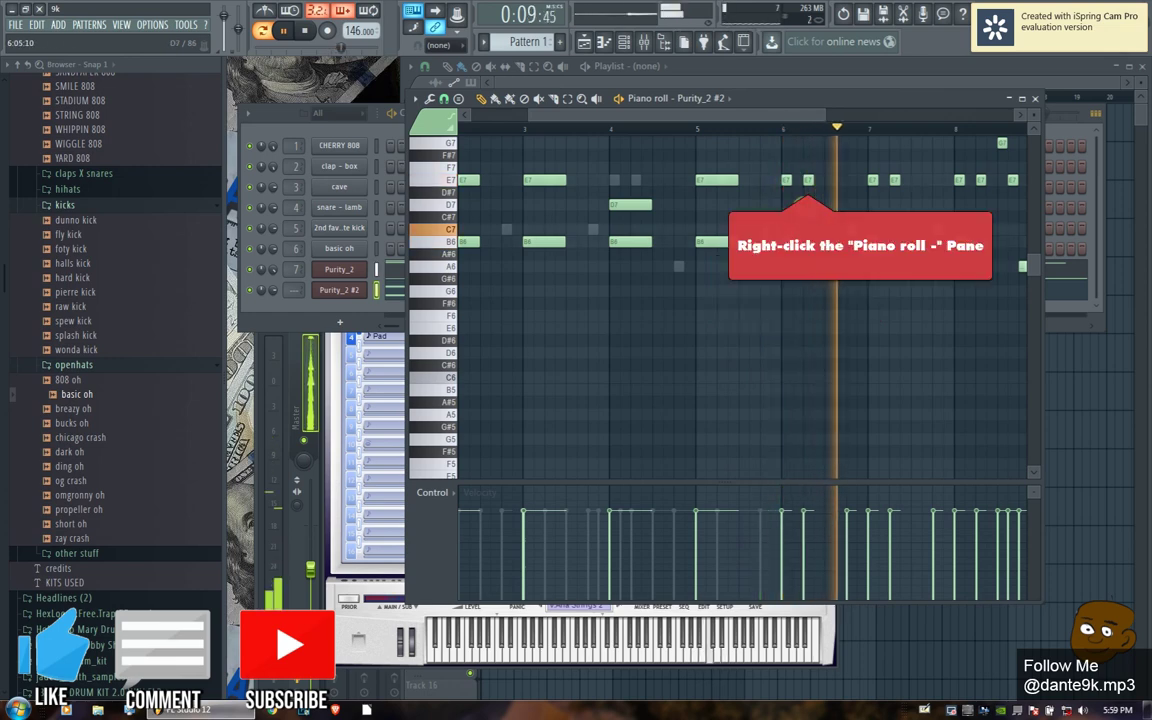
{"action": "right_click", "coordinate": [808, 182]}
{"action": "mouse_move", "coordinate": [798, 185]}
{"action": "left_mouse_down"}
{"action": "mouse_move", "coordinate": [787, 185]}
{"action": "mouse_move", "coordinate": [818, 185]}
{"action": "left_mouse_up"}
{"action": "left_click", "coordinate": [785, 243]}
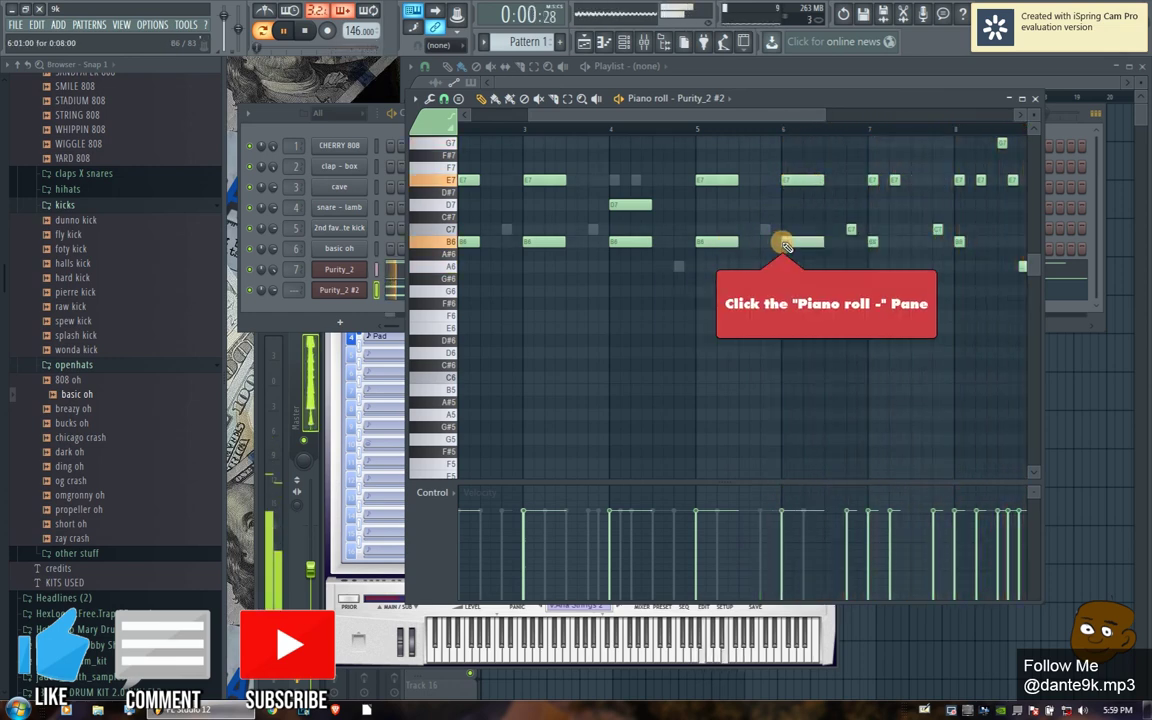
{"action": "right_click", "coordinate": [848, 230]}
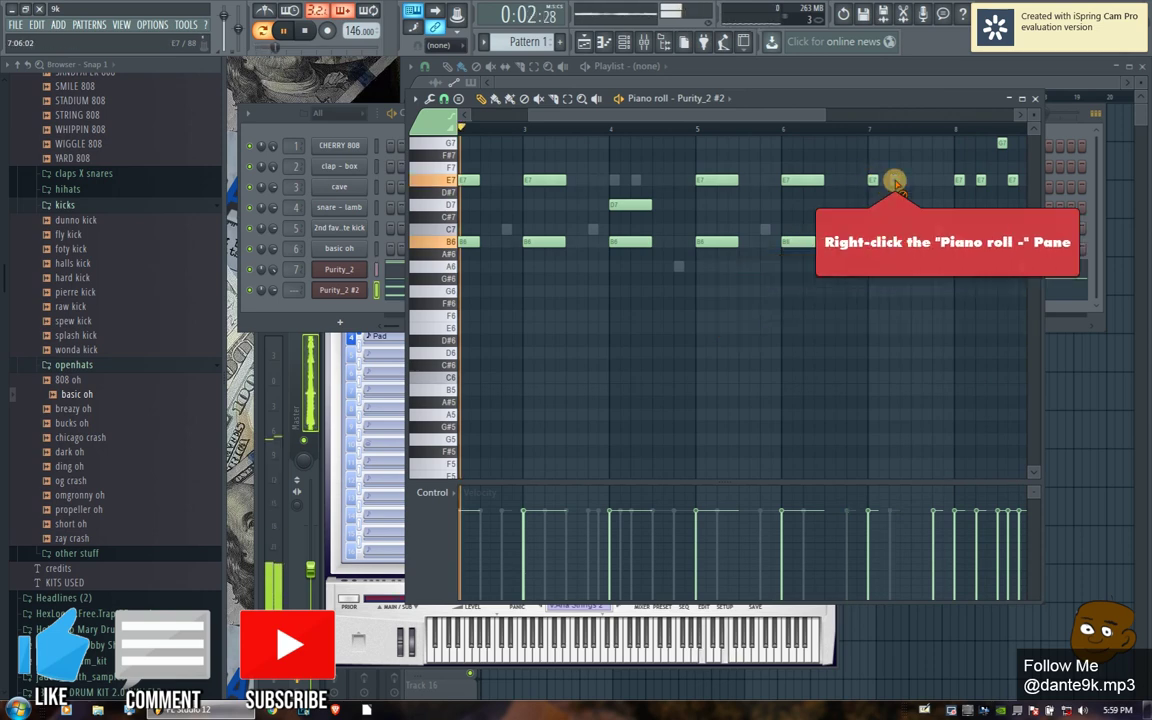
- Delete the second E7 of bar 7 and lengthen the bar's opening E7 and B6 notes to half a bar
{"action": "left_click", "coordinate": [879, 180]}
{"action": "double_click", "coordinate": [887, 186]}
{"action": "left_click", "coordinate": [663, 257]}
{"action": "key", "text": "Escape"}
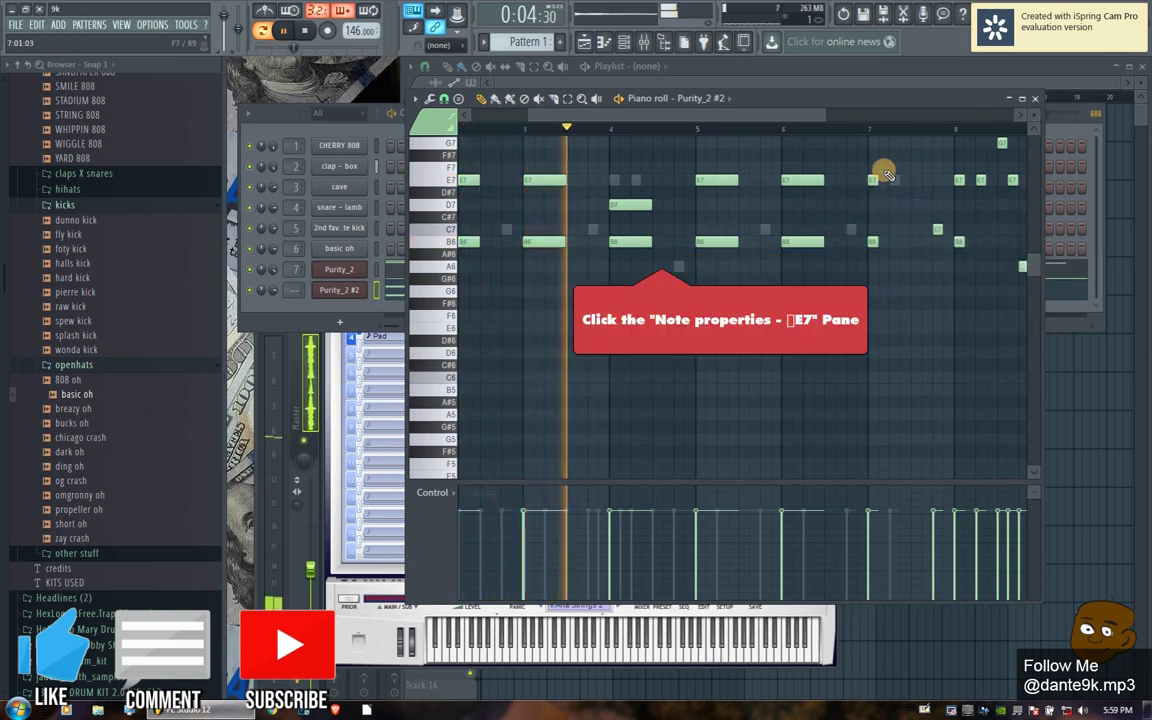
{"action": "left_click_drag", "start_coordinate": [876, 180], "coordinate": [905, 183]}
{"action": "left_click_drag", "start_coordinate": [875, 244], "coordinate": [907, 248]}
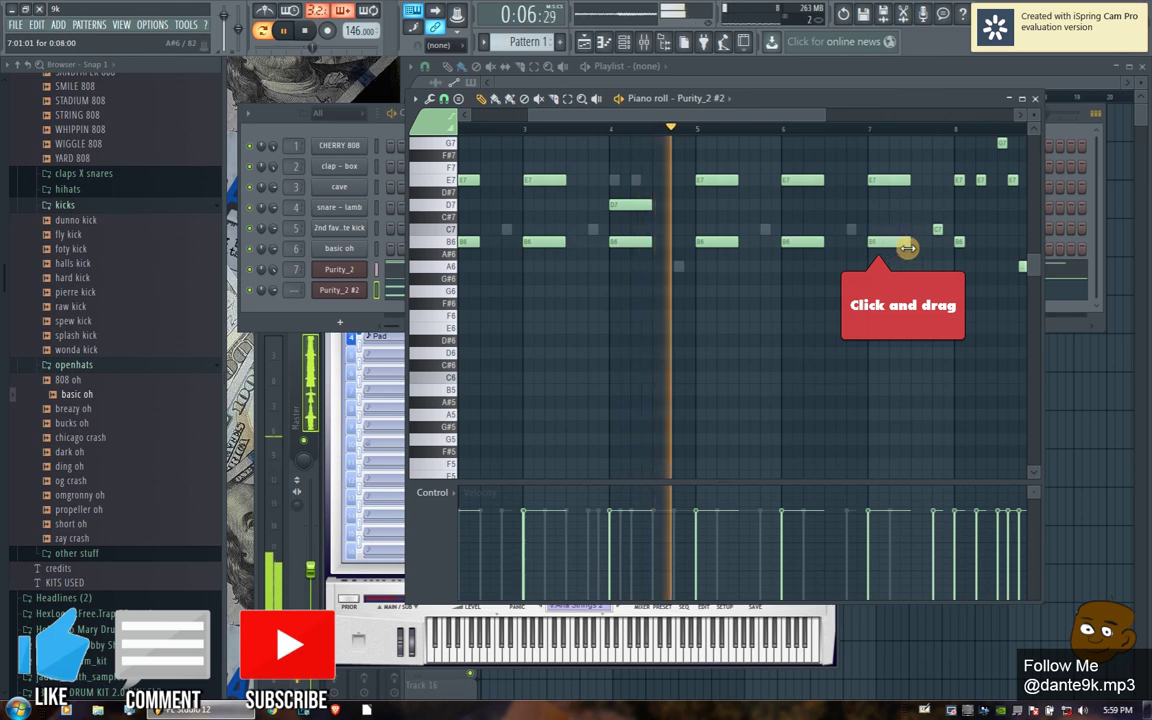
- Reduce bar 8 to a half-bar D7 and B6 pair, deleting its E7, G7 and A6 notes
{"action": "left_click_drag", "start_coordinate": [706, 119], "coordinate": [837, 119]}
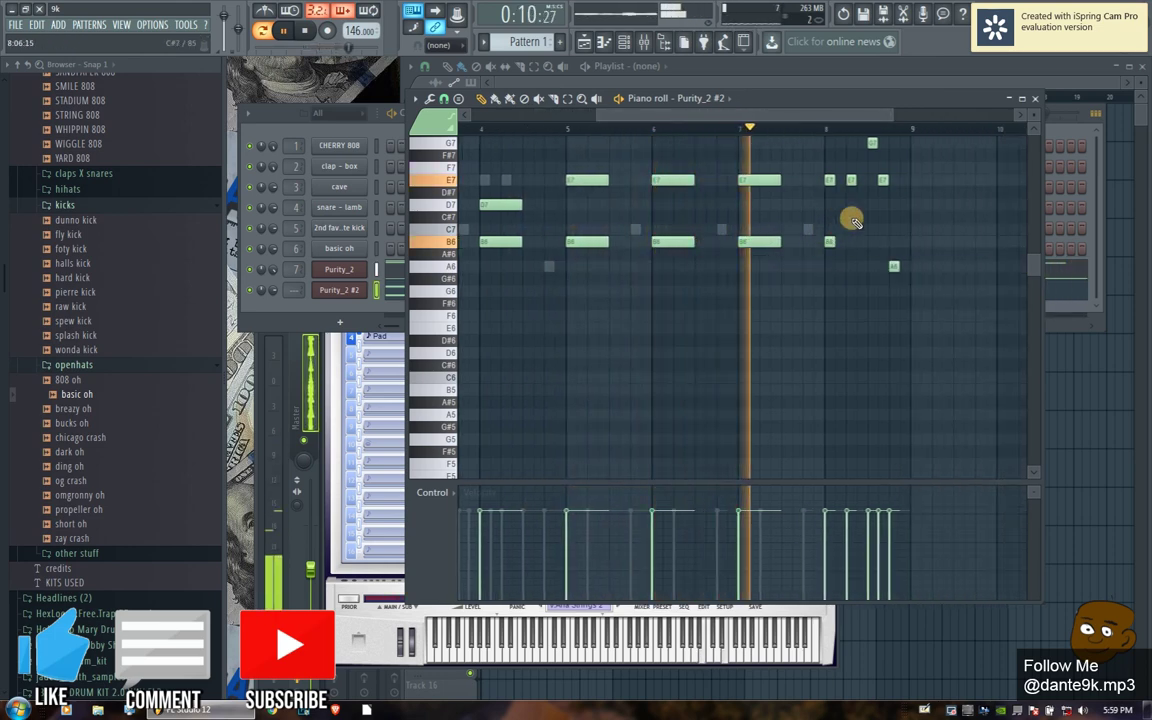
{"action": "left_click", "coordinate": [846, 184]}
{"action": "left_click_drag", "start_coordinate": [828, 224], "coordinate": [833, 179]}
{"action": "right_click", "coordinate": [872, 156]}
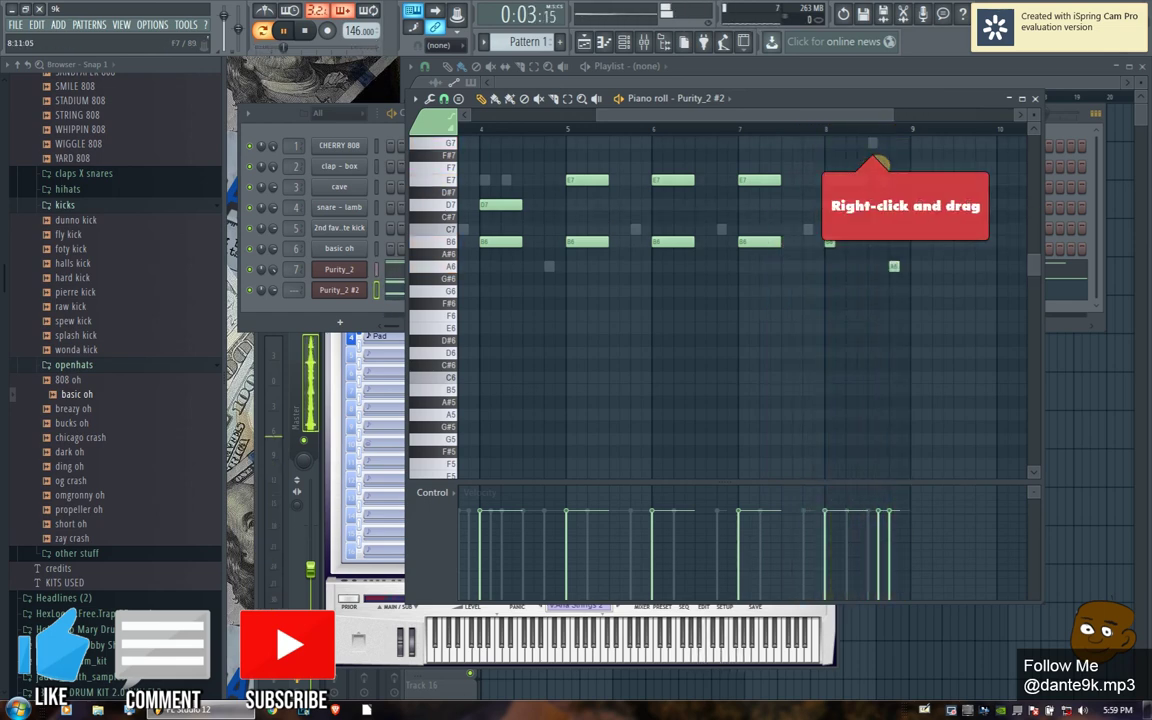
{"action": "right_click", "coordinate": [882, 180]}
{"action": "left_click_drag", "start_coordinate": [838, 243], "coordinate": [866, 246]}
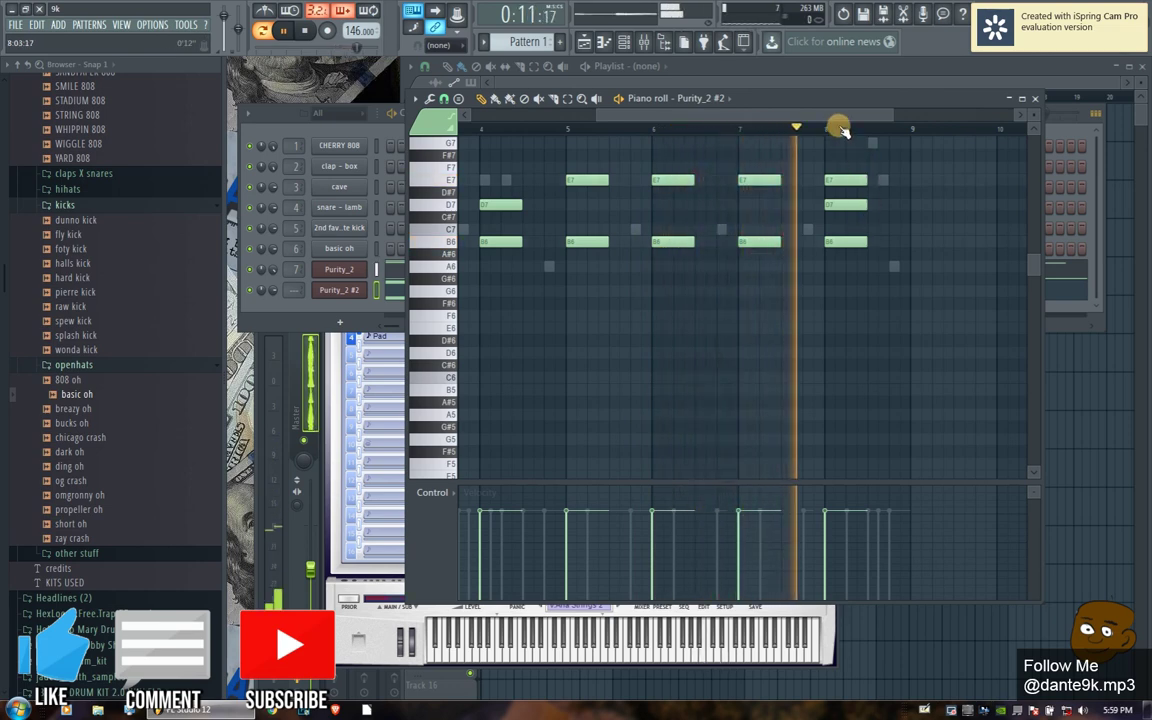
{"action": "right_click", "coordinate": [855, 179]}
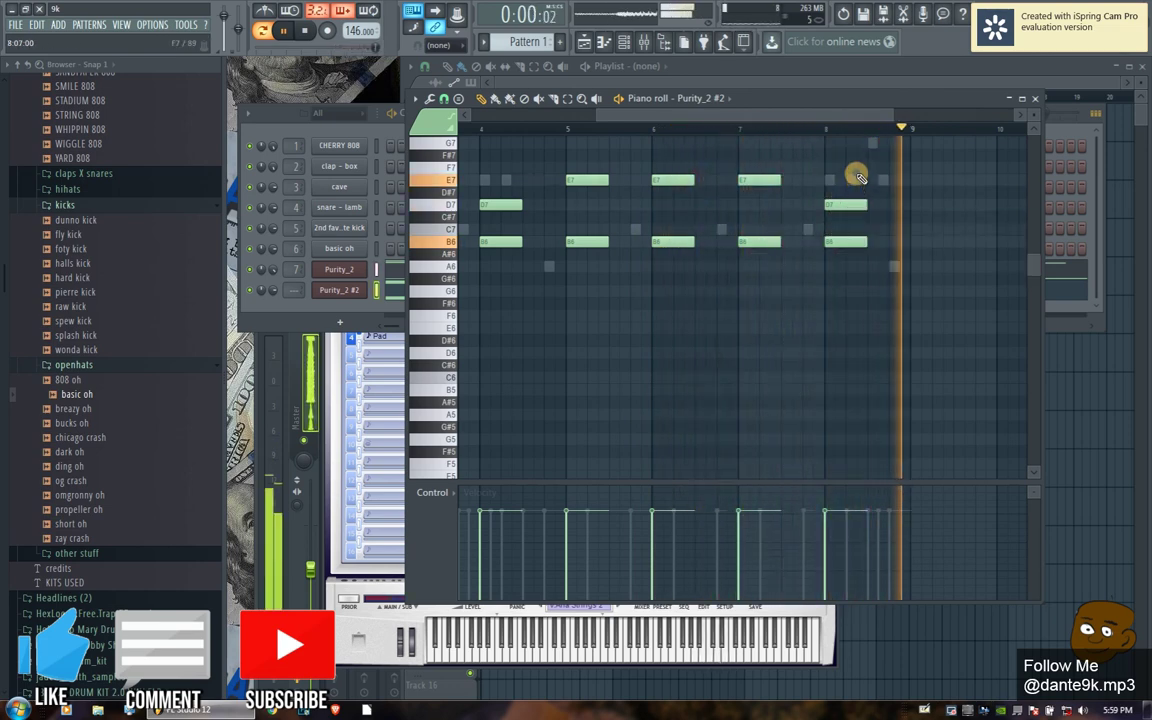
- Add half-bar C7 and A6 notes in the second half of bar 8 and a half-bar A6 in the second half of bar 4
{"action": "left_click", "coordinate": [877, 231]}
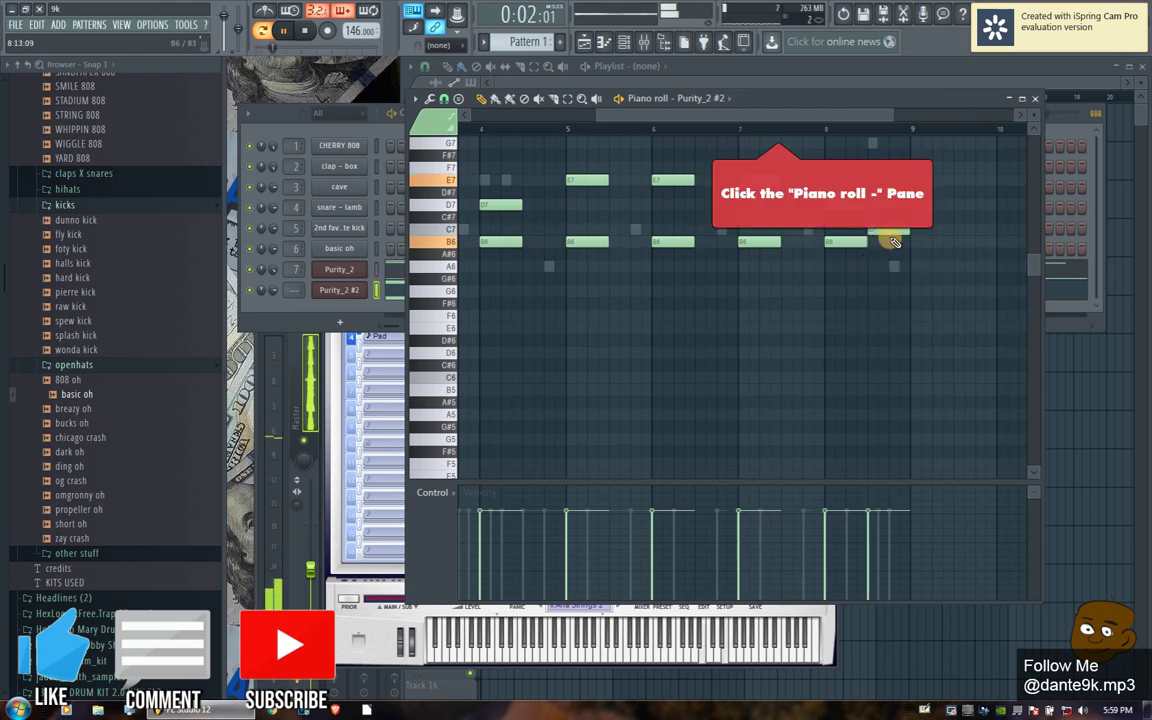
{"action": "left_click", "coordinate": [843, 128]}
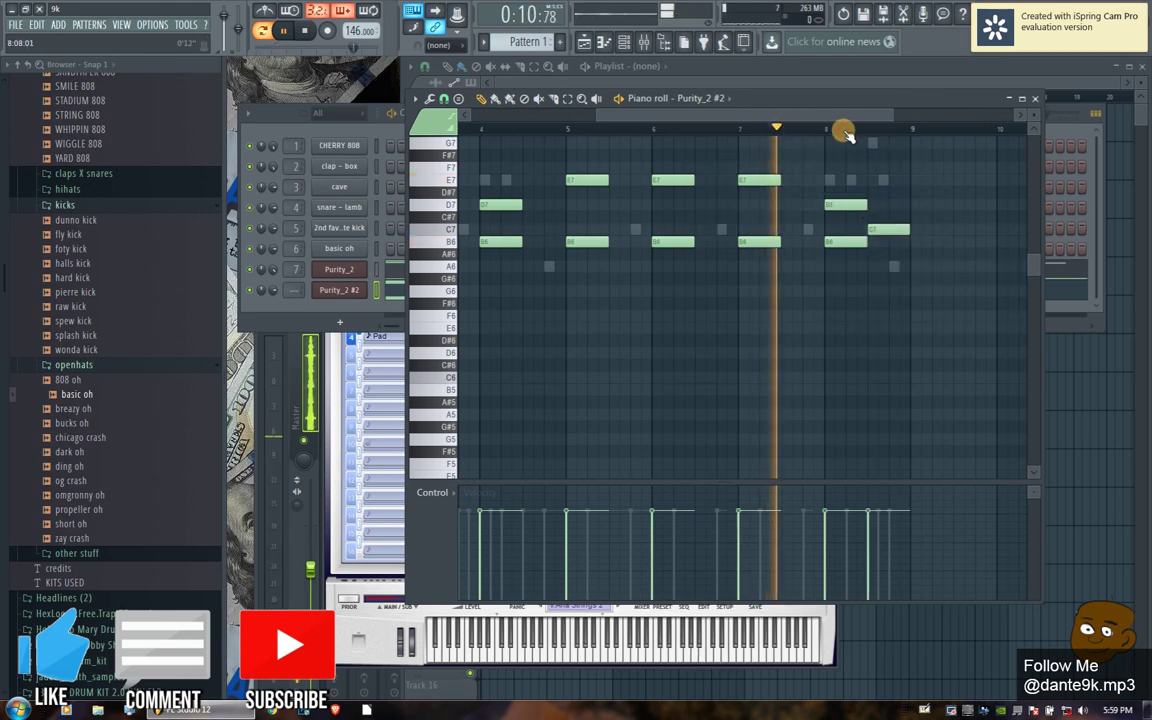
{"action": "left_click", "coordinate": [878, 266]}
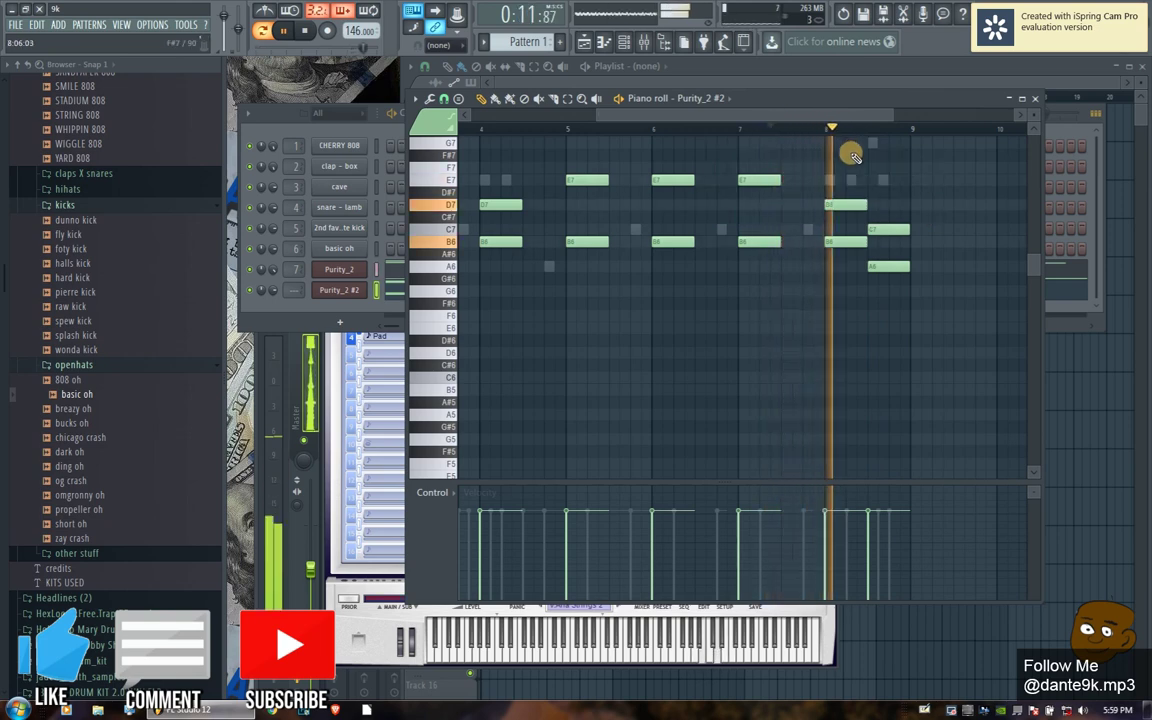
{"action": "left_click", "coordinate": [527, 265]}
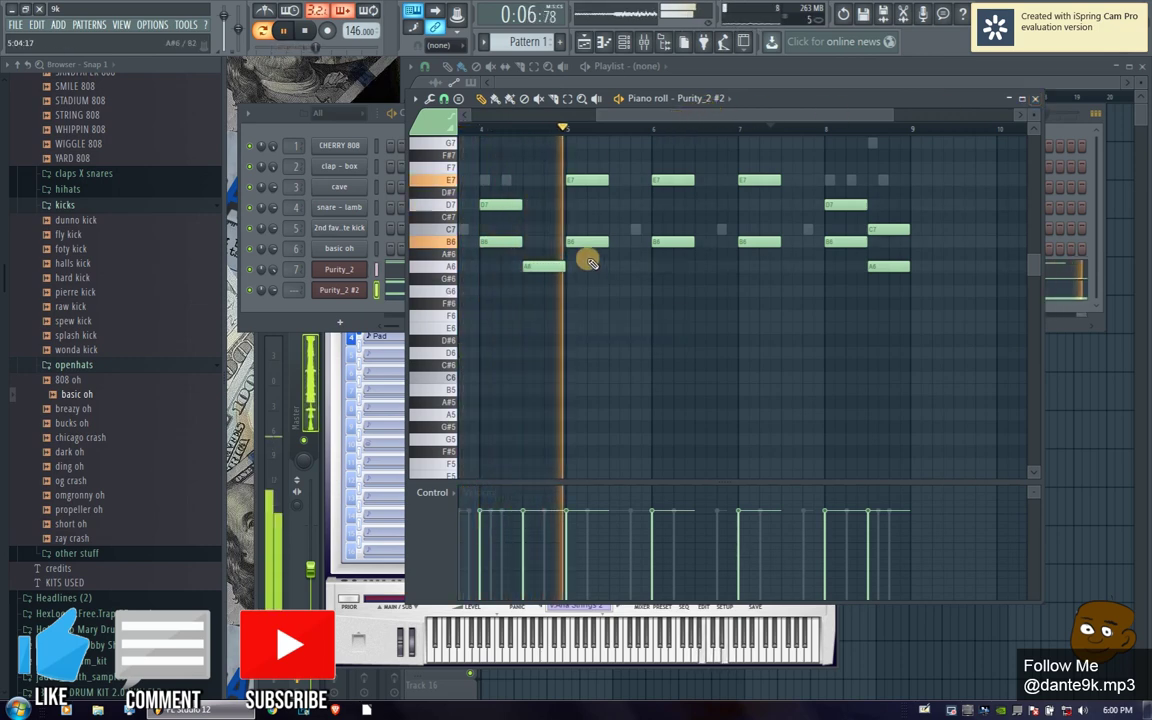
- Try V.Ana Strings 1, SynthString 6 and Legato Strings 1 from 055 Strings in the first slot of Purity_2 #2
{"action": "left_click", "coordinate": [340, 290]}
{"action": "right_click", "coordinate": [395, 283]}
{"action": "mouse_move", "coordinate": [435, 510]}
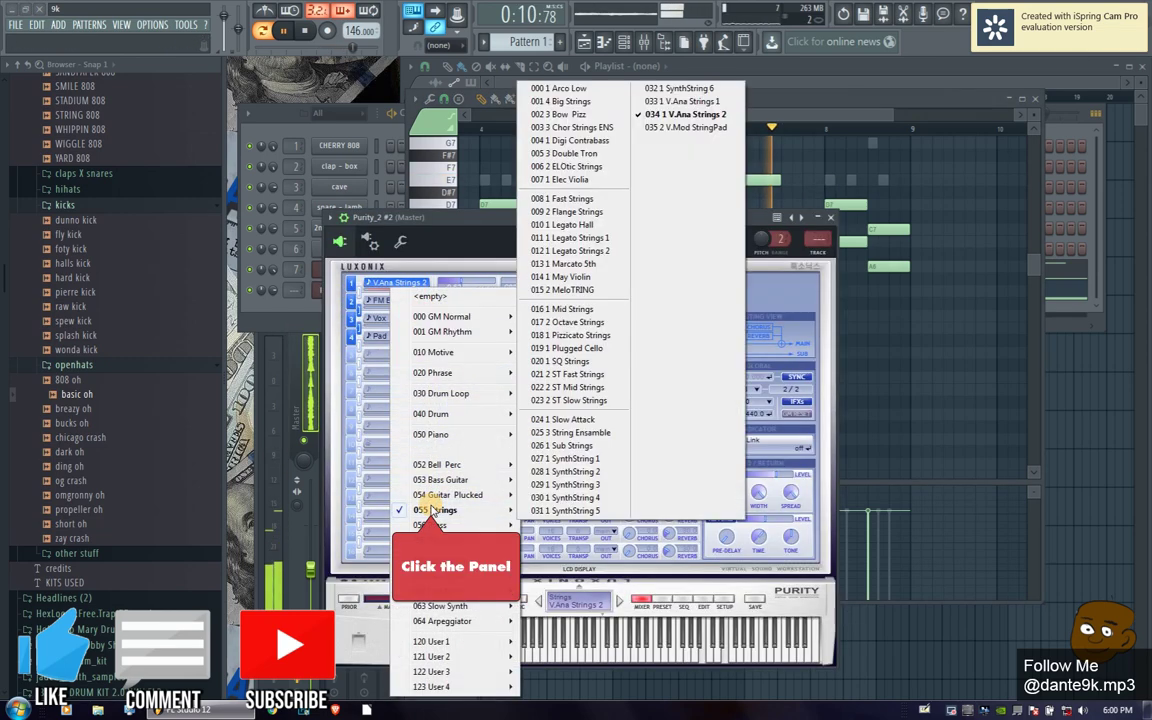
{"action": "left_click", "coordinate": [710, 103]}
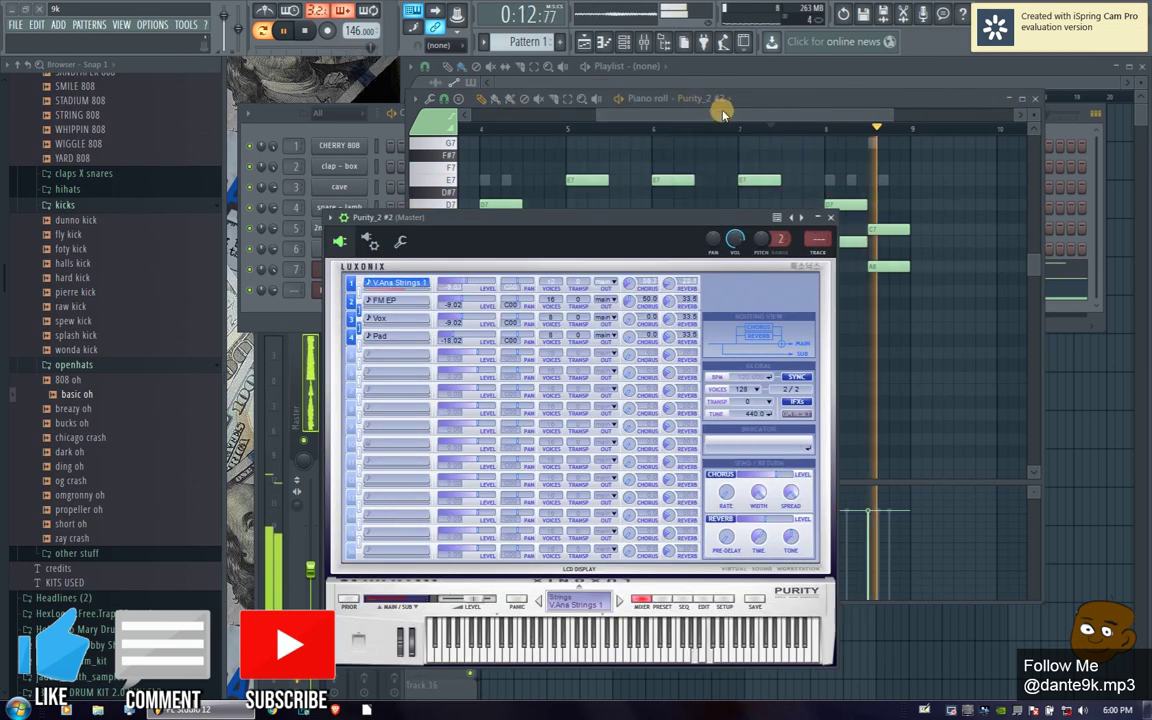
{"action": "right_click", "coordinate": [390, 283]}
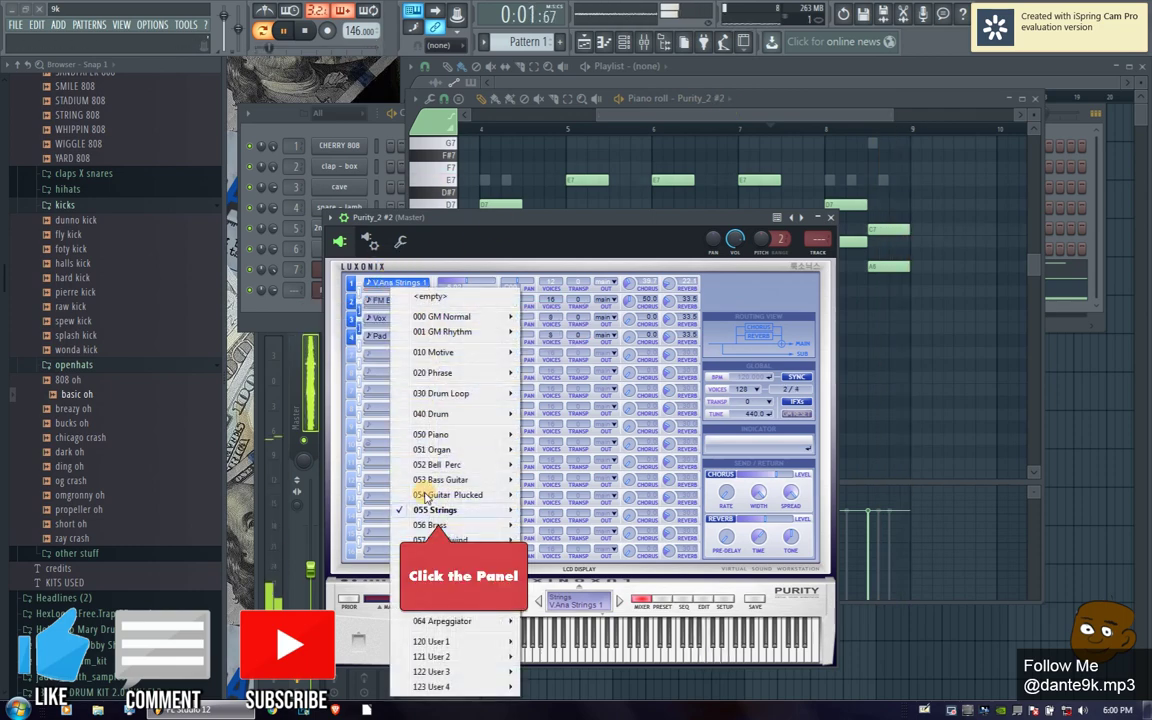
{"action": "left_click", "coordinate": [713, 89]}
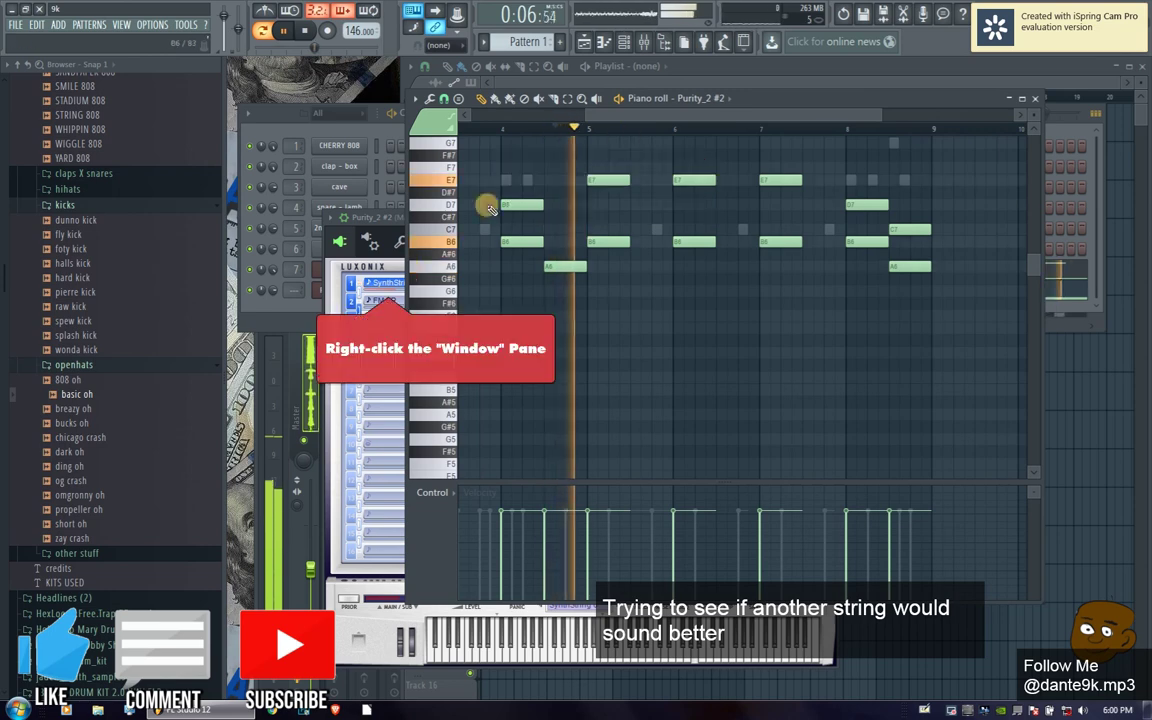
{"action": "right_click", "coordinate": [389, 286]}
{"action": "mouse_move", "coordinate": [450, 512]}
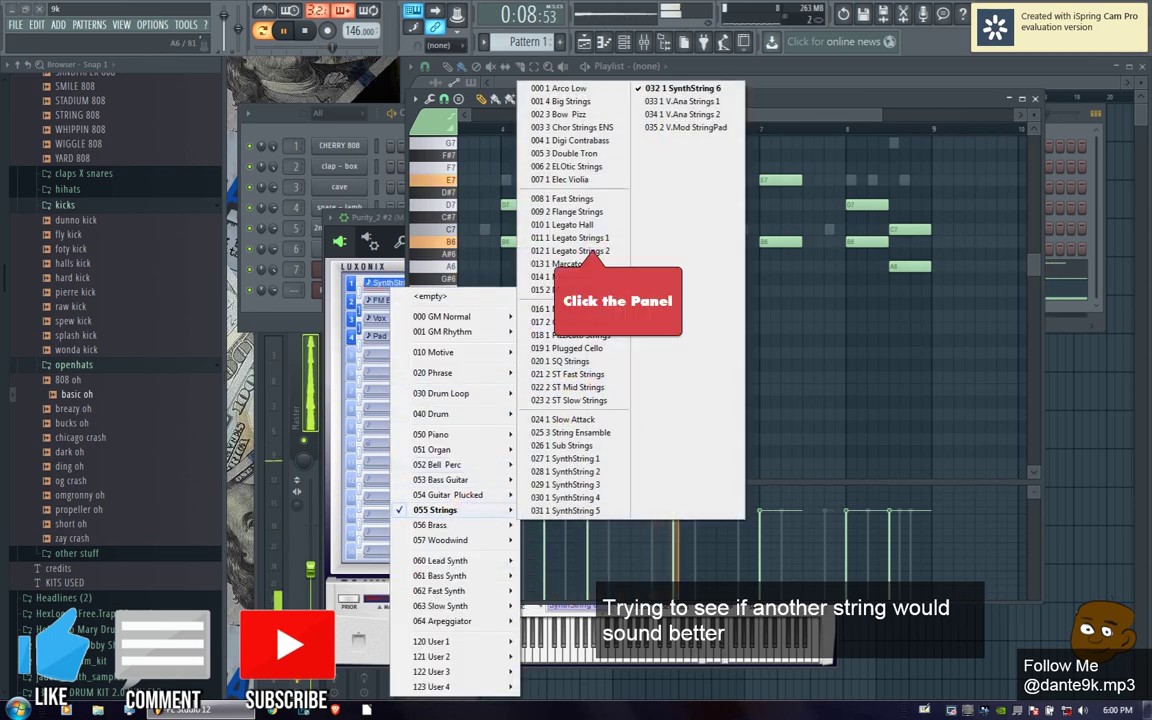
{"action": "left_click", "coordinate": [589, 239]}
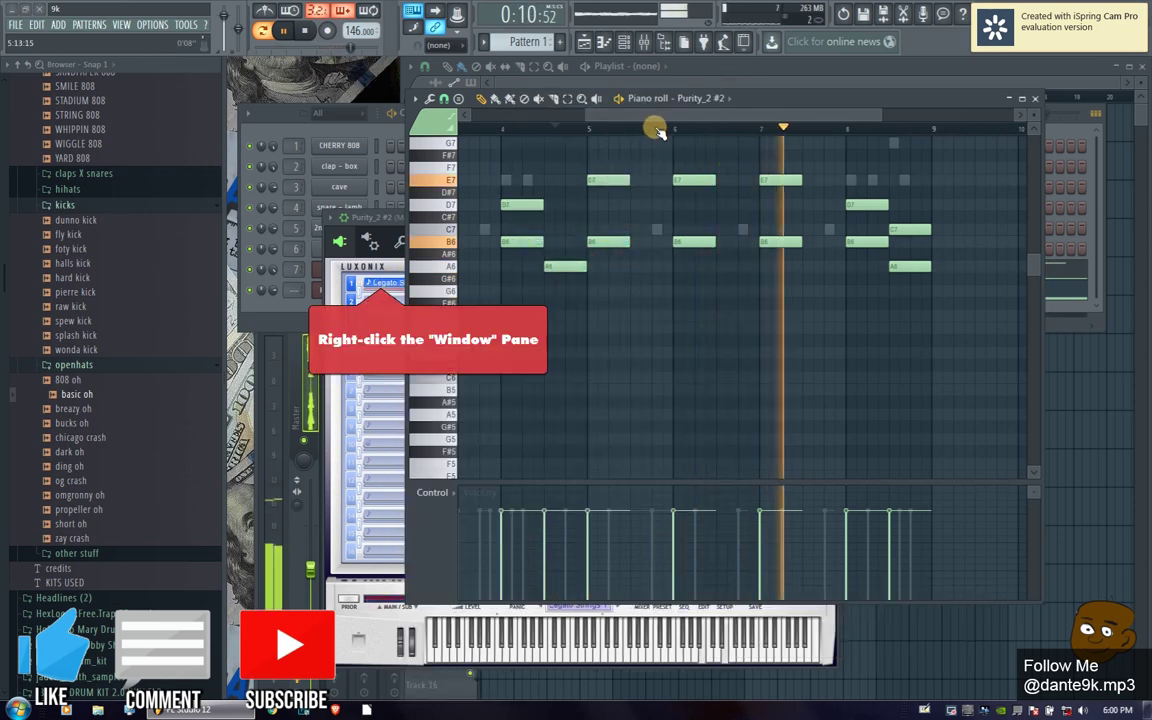
- Load V.Ana Strings 2 from 055 Strings back into the first slot of Purity_2 #2
{"action": "right_click", "coordinate": [388, 285]}
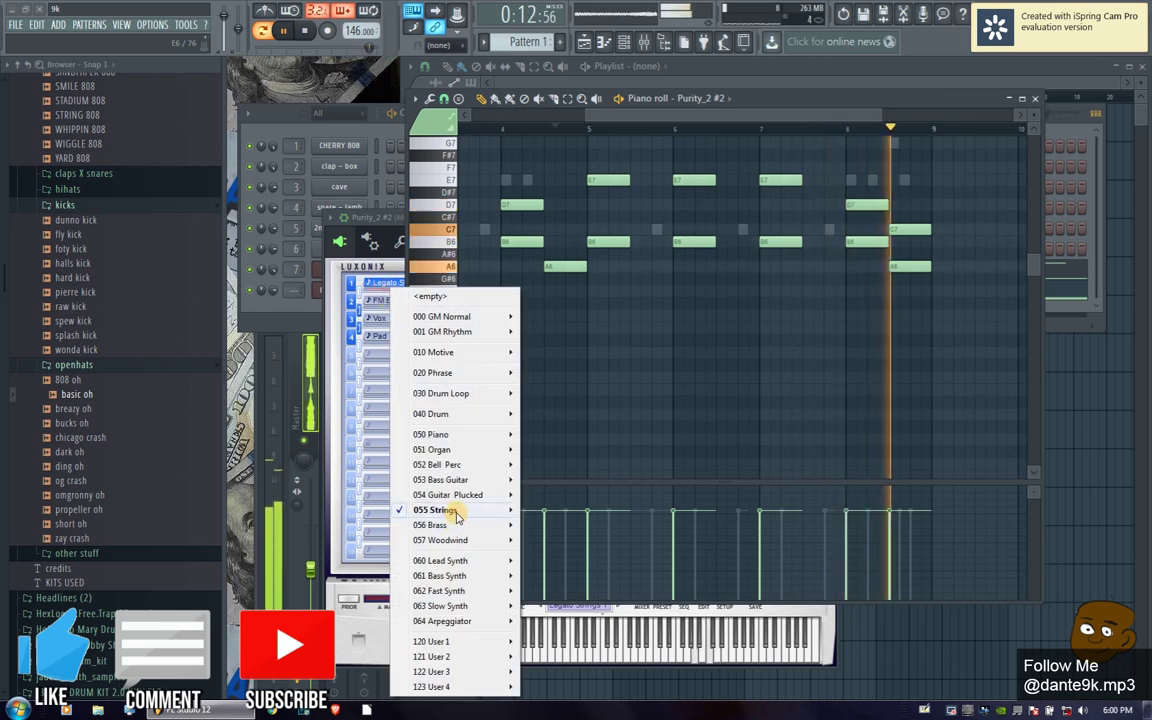
{"action": "mouse_move", "coordinate": [452, 512]}
{"action": "left_click", "coordinate": [695, 119]}
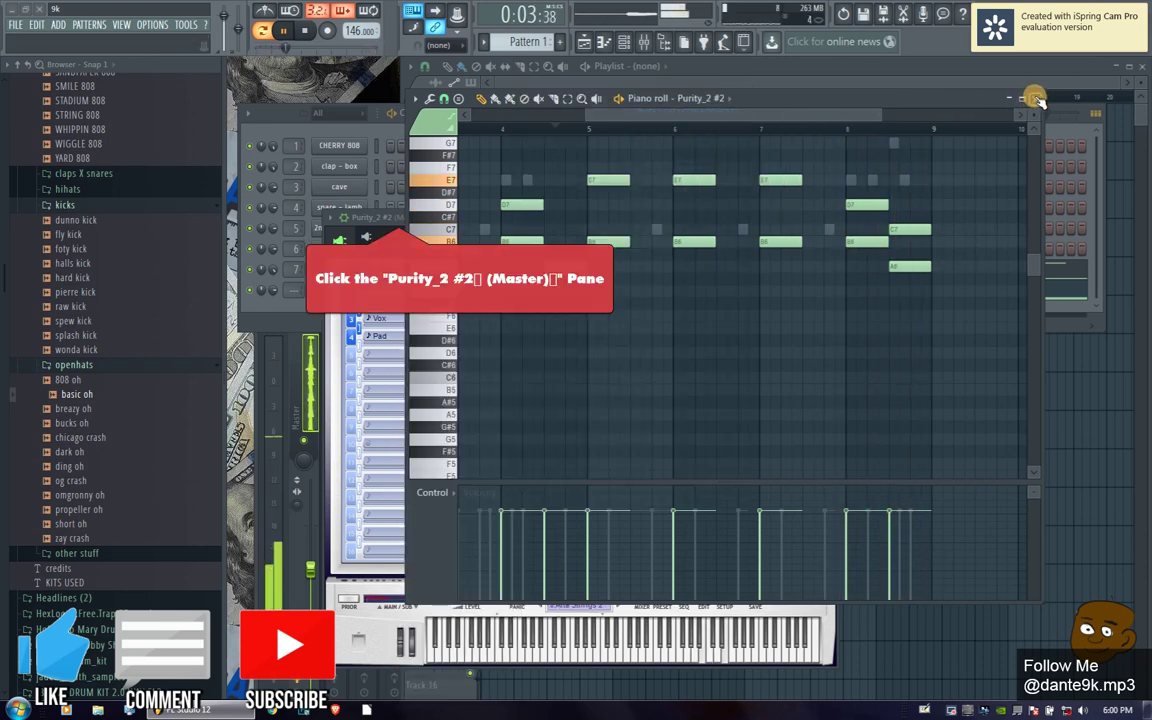
- Set the first slot's V.Ana Strings 2 chorus amount to about 53.8% in Purity_2 #2
{"action": "left_click", "coordinate": [398, 219]}
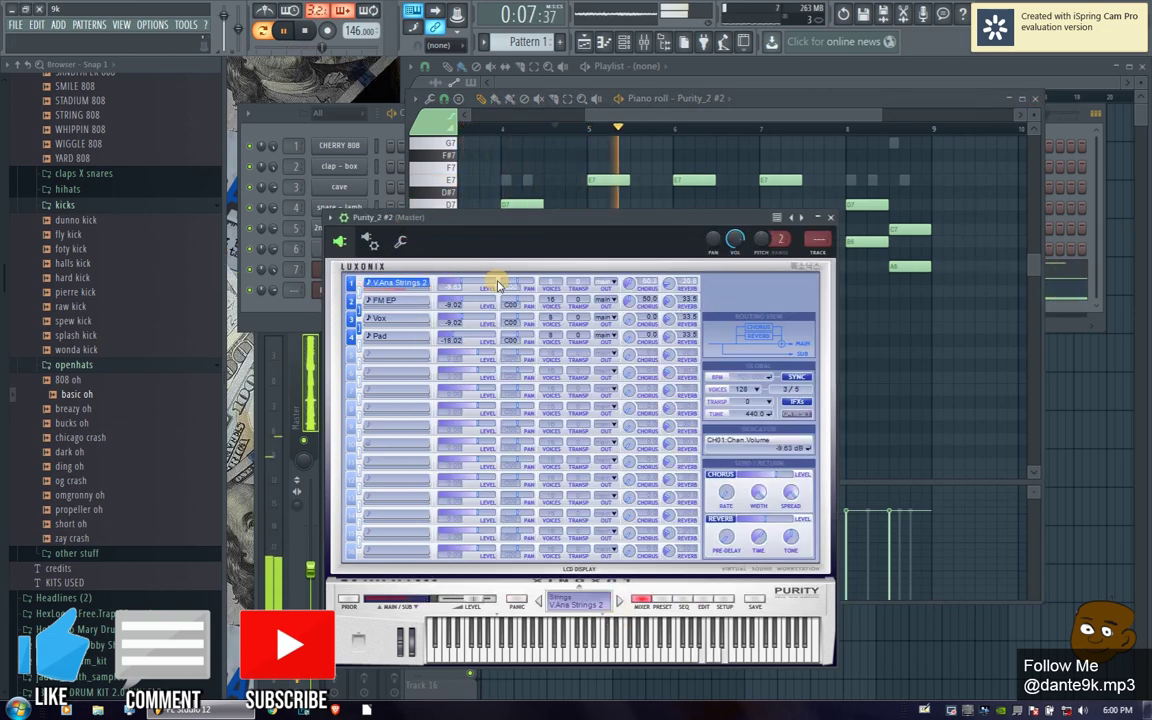
{"action": "left_click", "coordinate": [552, 285]}
{"action": "left_click", "coordinate": [574, 360]}
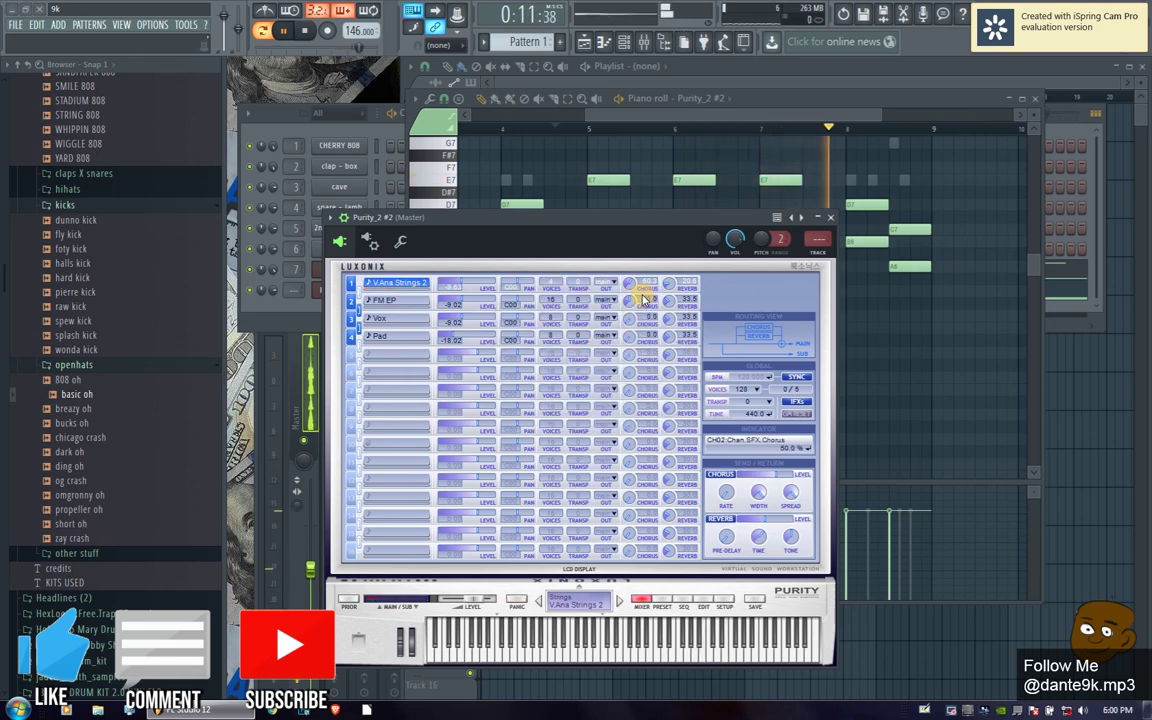
{"action": "left_click_drag", "start_coordinate": [629, 286], "coordinate": [629, 293]}
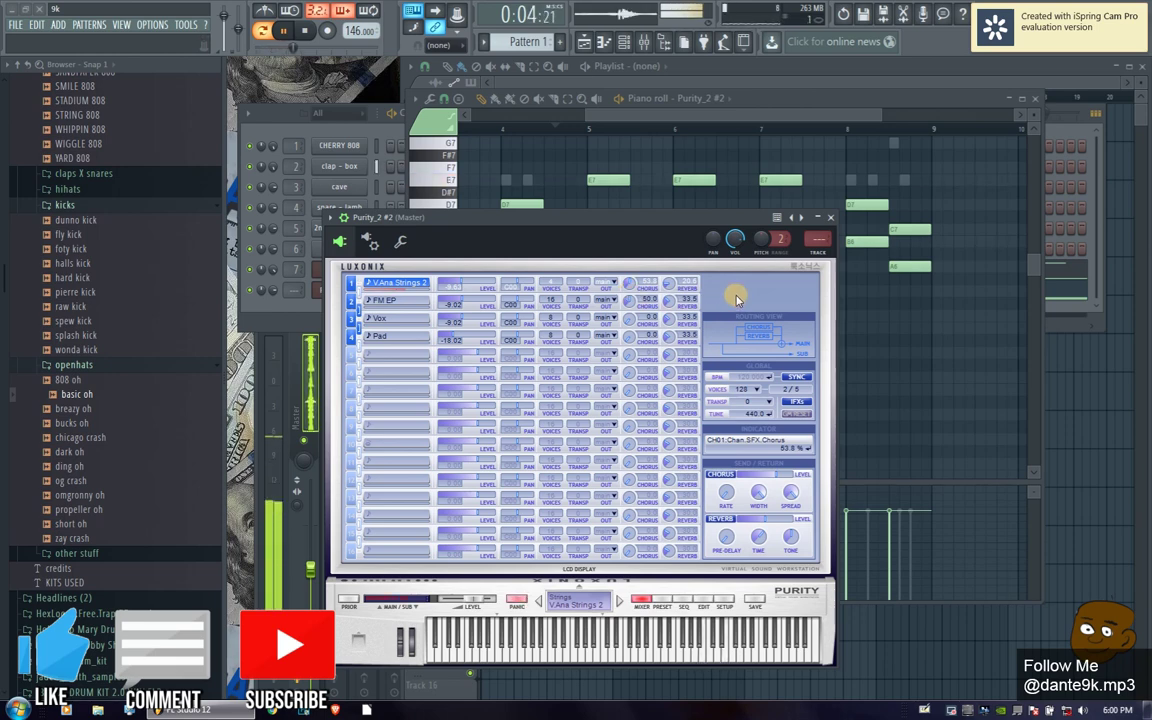
- Close the Purity_2 #2 plugin window and its piano roll to return to the channel rack
{"action": "left_click", "coordinate": [758, 208]}
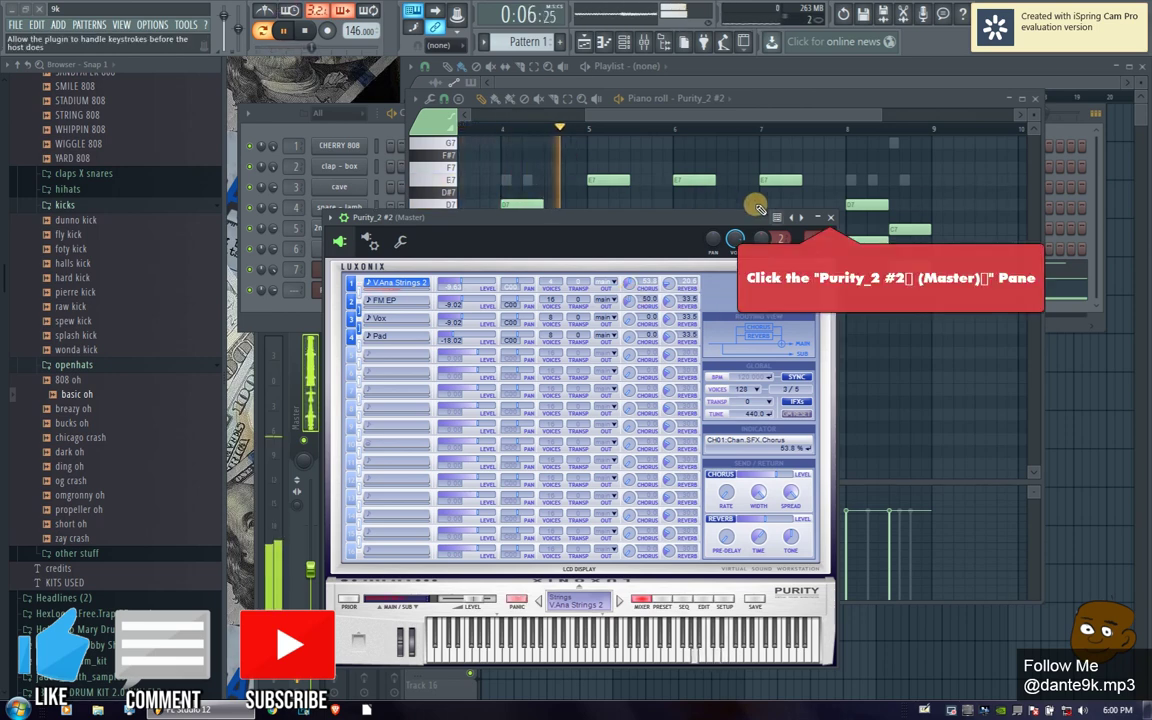
{"action": "left_click", "coordinate": [830, 218]}
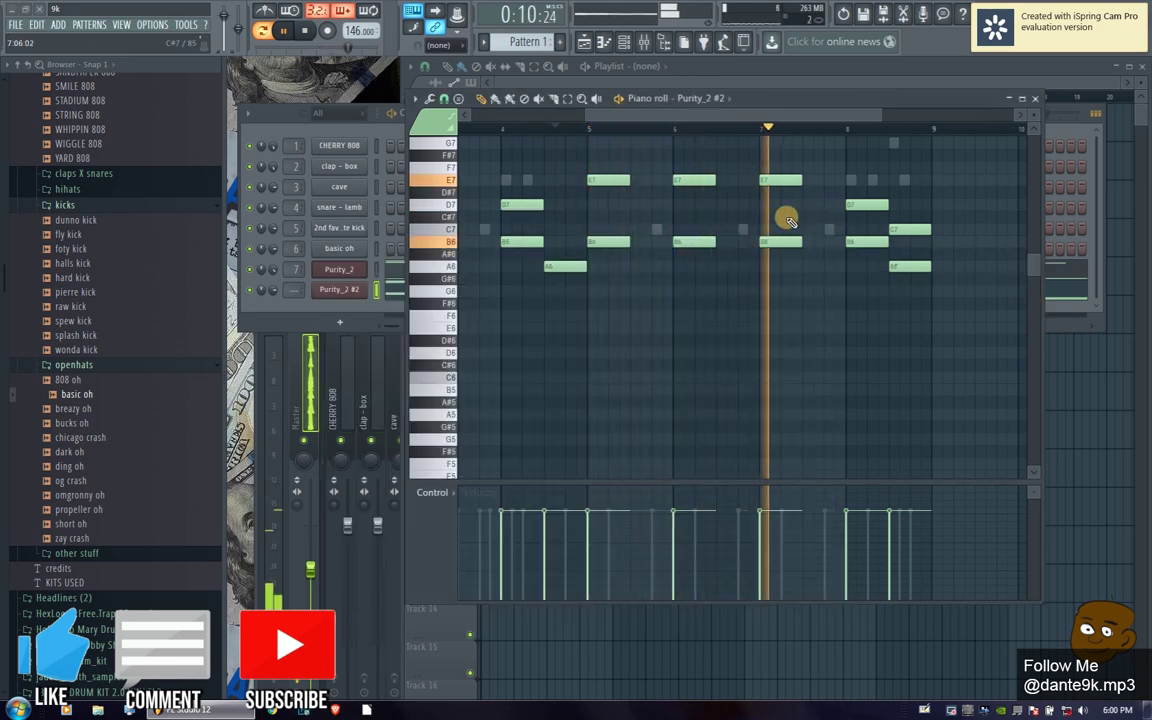
{"action": "left_click", "coordinate": [1040, 92]}
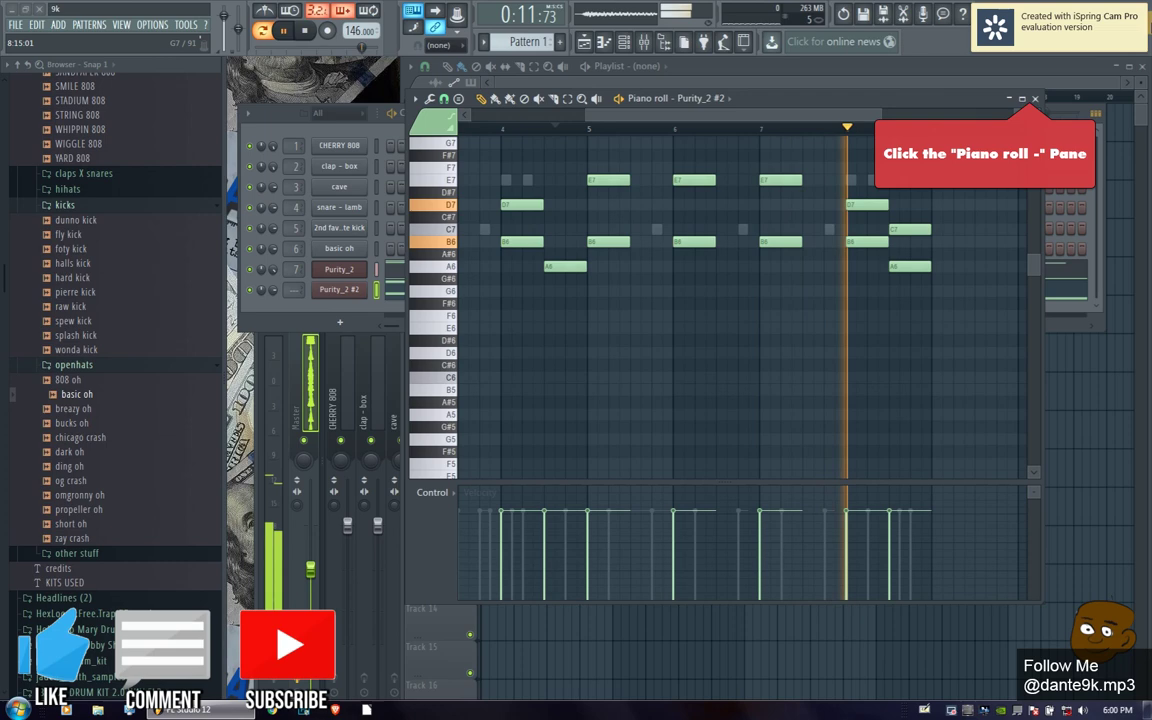
{"action": "left_click", "coordinate": [1035, 98]}
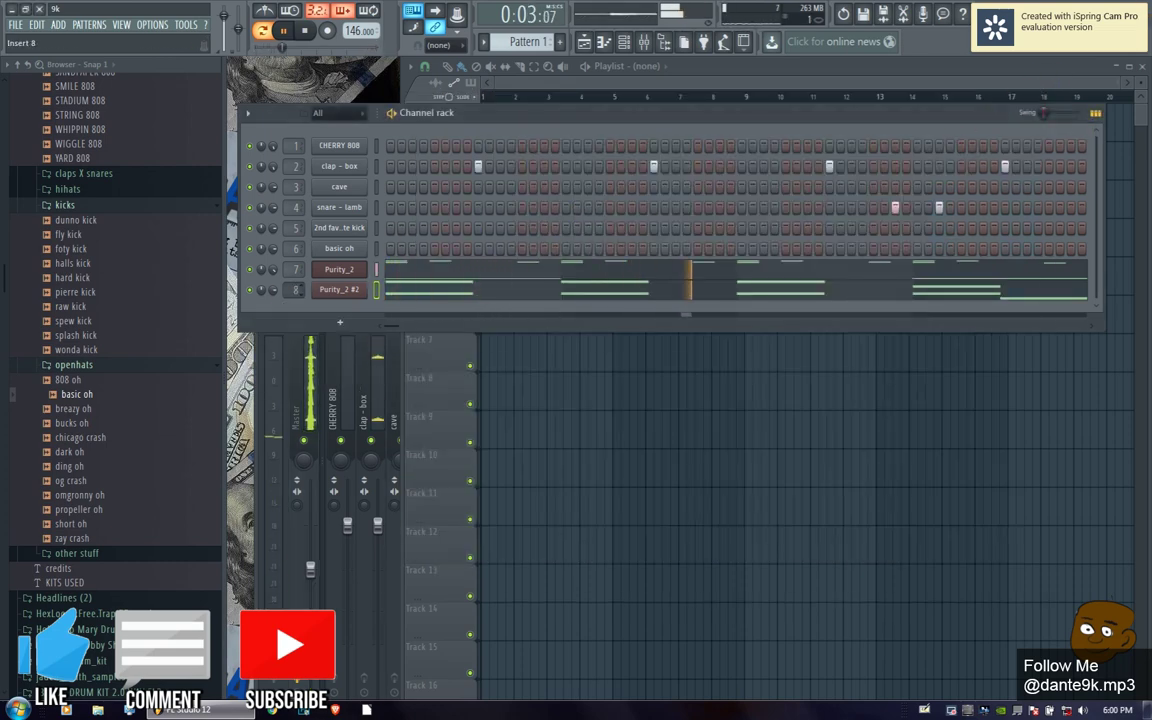
- Place a 2nd favorite kick hit on step 1 and adjust the kick channel's volume
{"action": "left_click", "coordinate": [383, 229]}
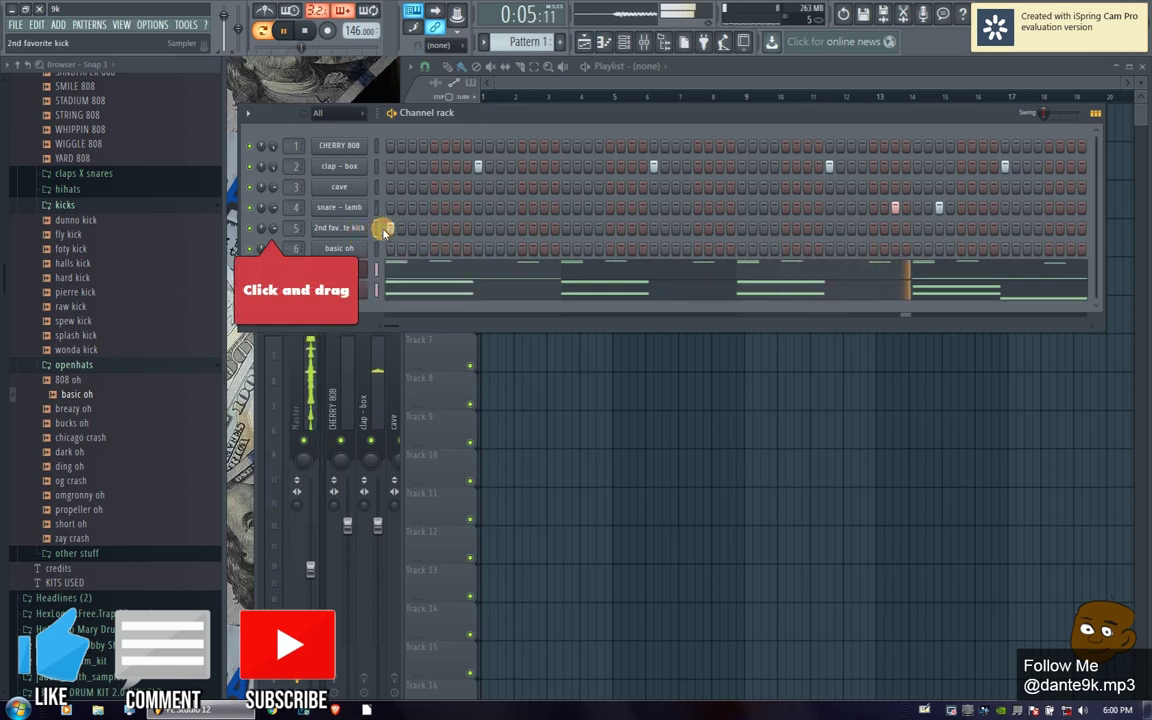
{"action": "left_click_drag", "start_coordinate": [275, 232], "coordinate": [275, 222]}
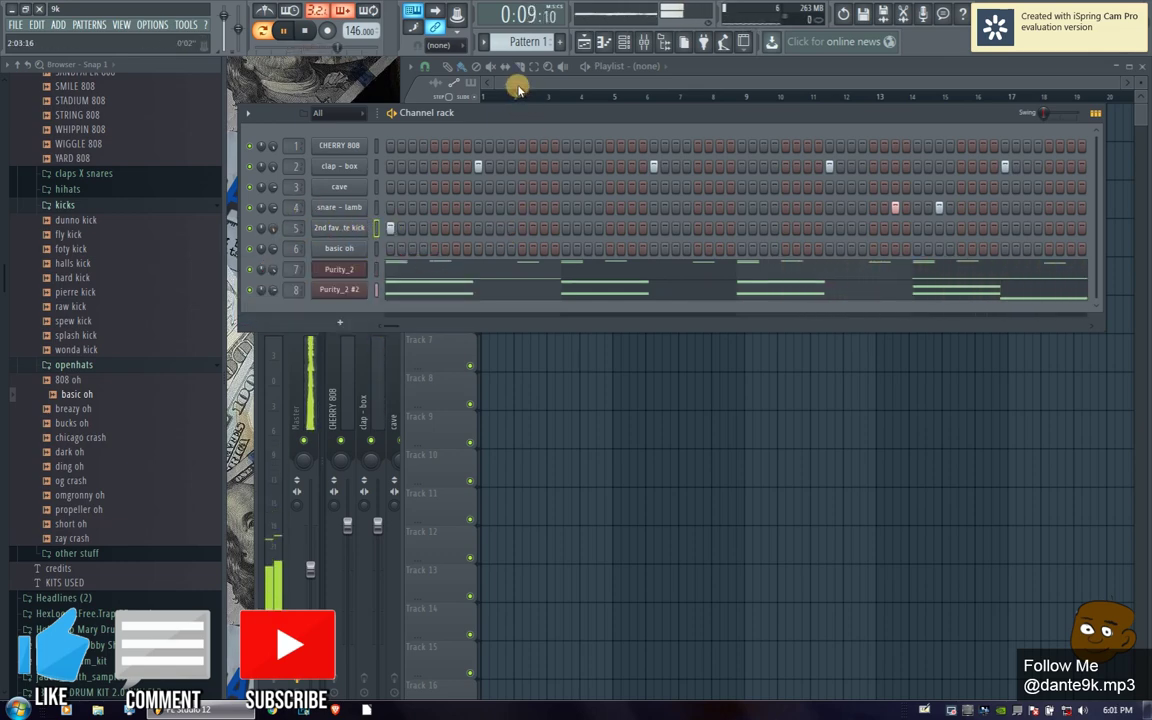
- Turn on Normalize for the basic oh sample and close its channel settings
{"action": "left_click", "coordinate": [385, 262]}
{"action": "left_click", "coordinate": [345, 250]}
{"action": "left_click", "coordinate": [362, 415]}
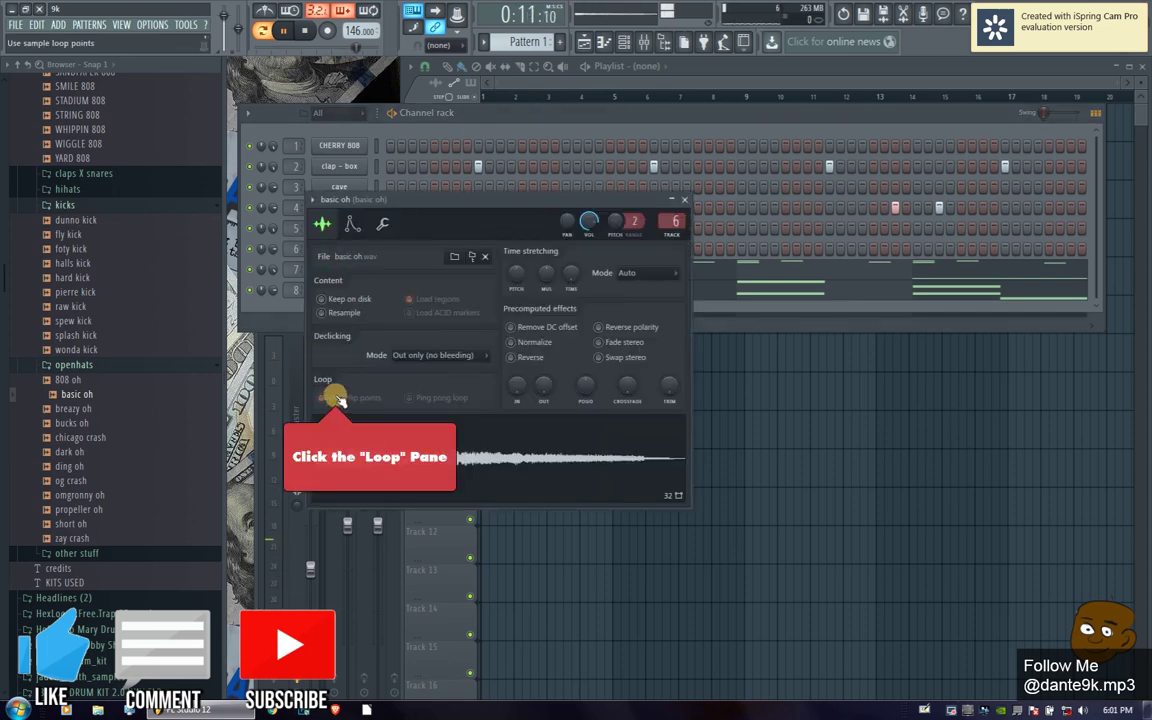
{"action": "left_click", "coordinate": [365, 442]}
{"action": "left_click", "coordinate": [533, 342]}
{"action": "left_click", "coordinate": [684, 200]}
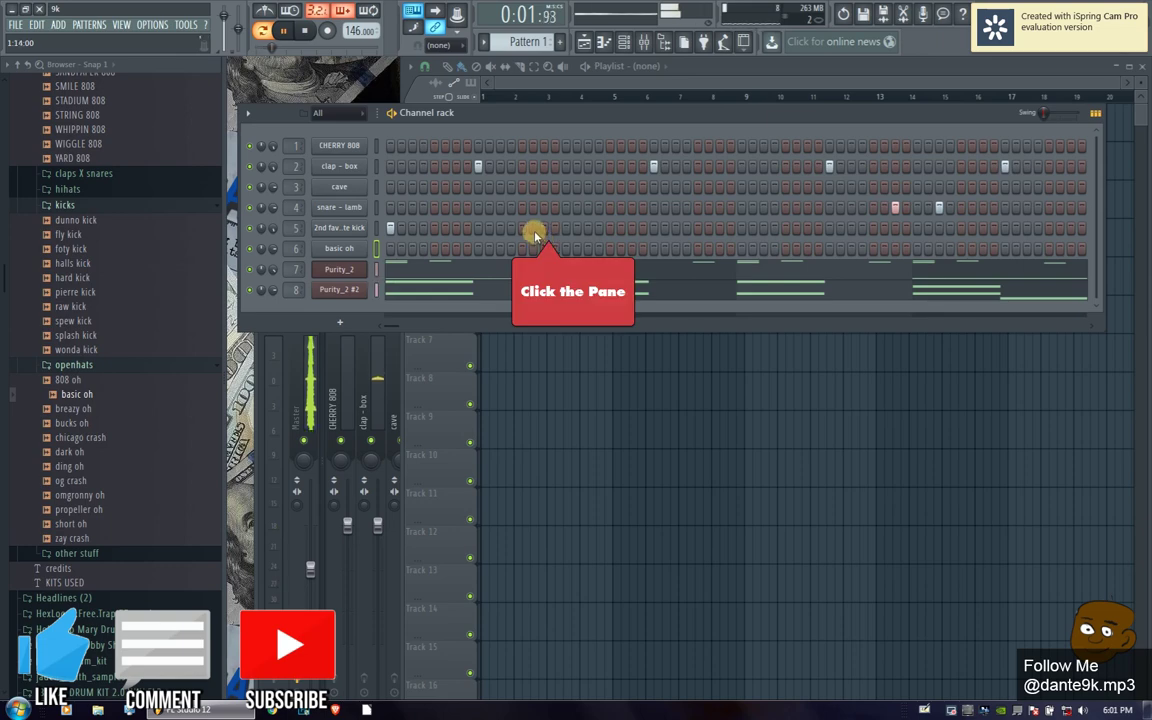
- Add 2nd favorite kick hits on steps 15 and 21 while auditioning the pattern
{"action": "key", "text": "space"}
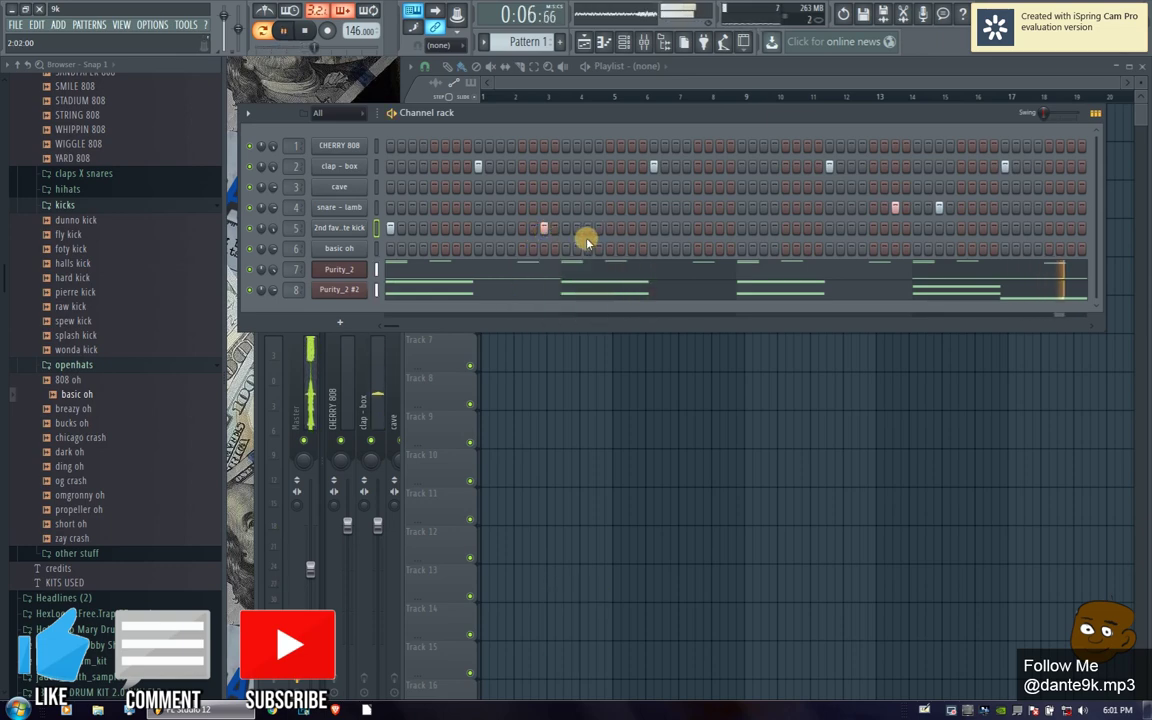
{"action": "double_click", "coordinate": [253, 277]}
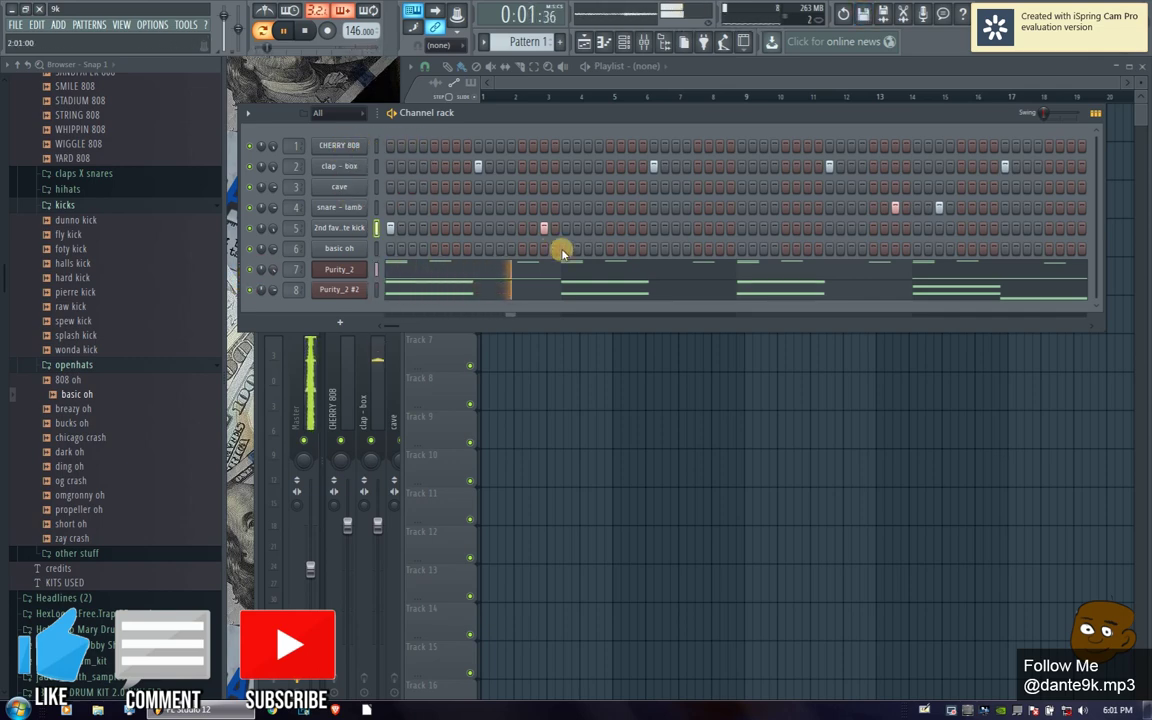
{"action": "left_click", "coordinate": [599, 249]}
{"action": "left_click", "coordinate": [610, 228]}
{"action": "key", "text": "space"}
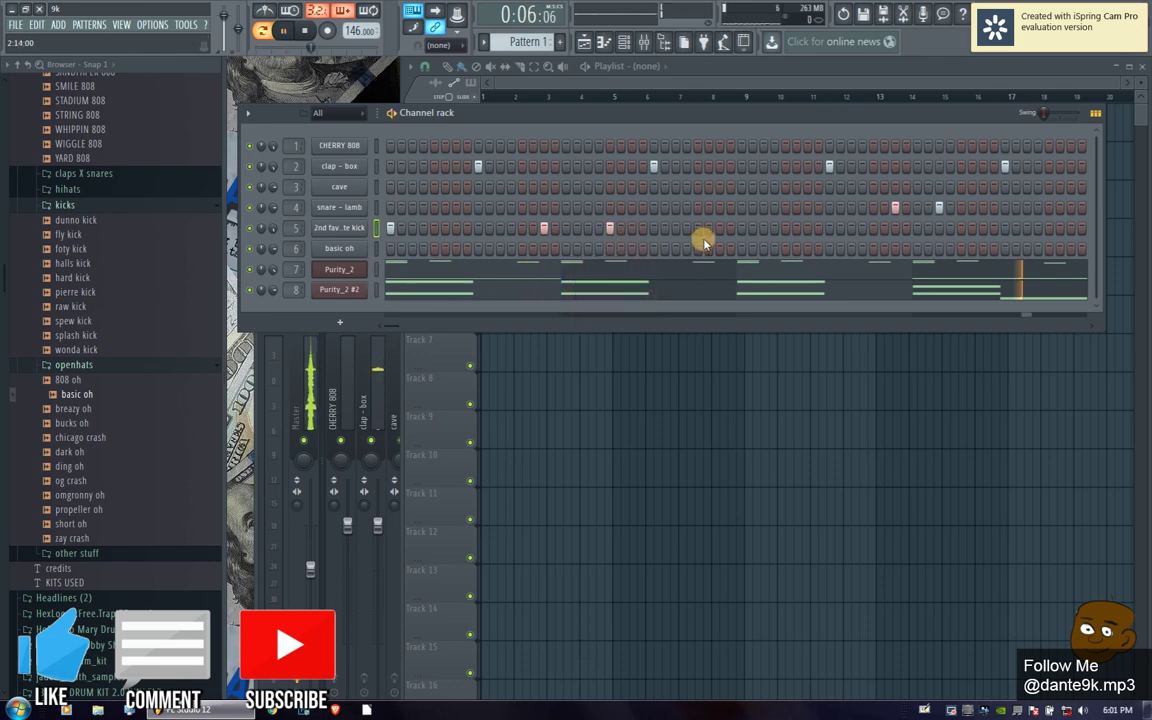
{"action": "left_click", "coordinate": [507, 64]}
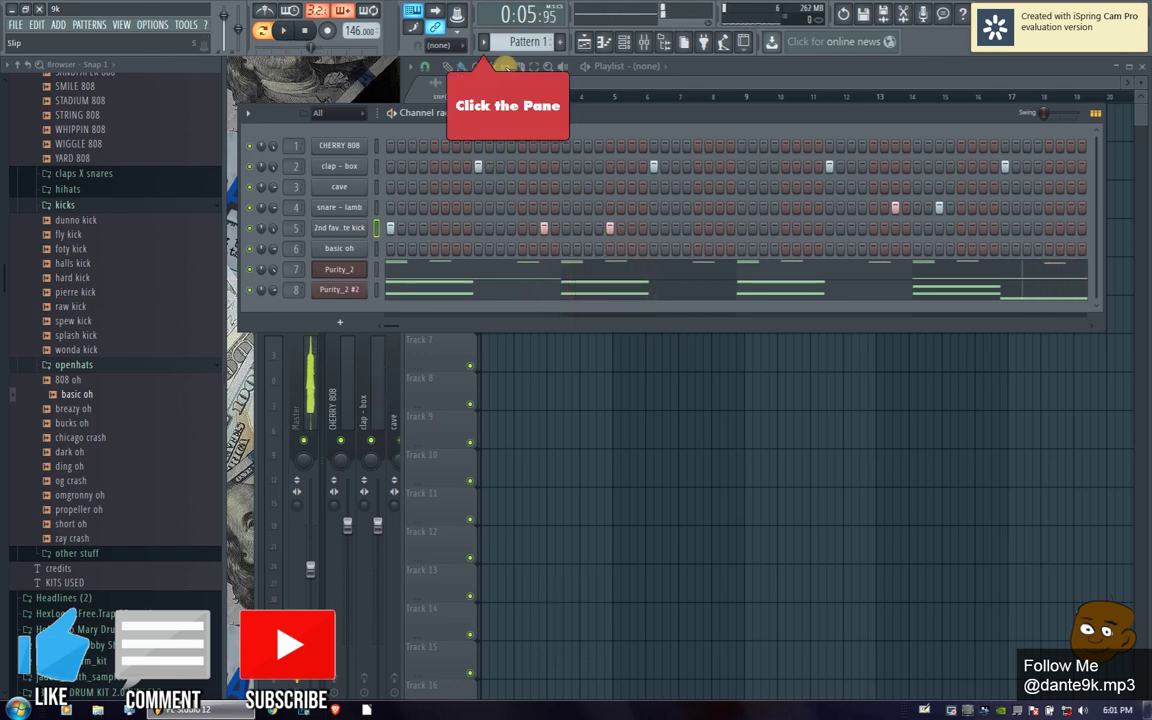
{"action": "left_click", "coordinate": [484, 43]}
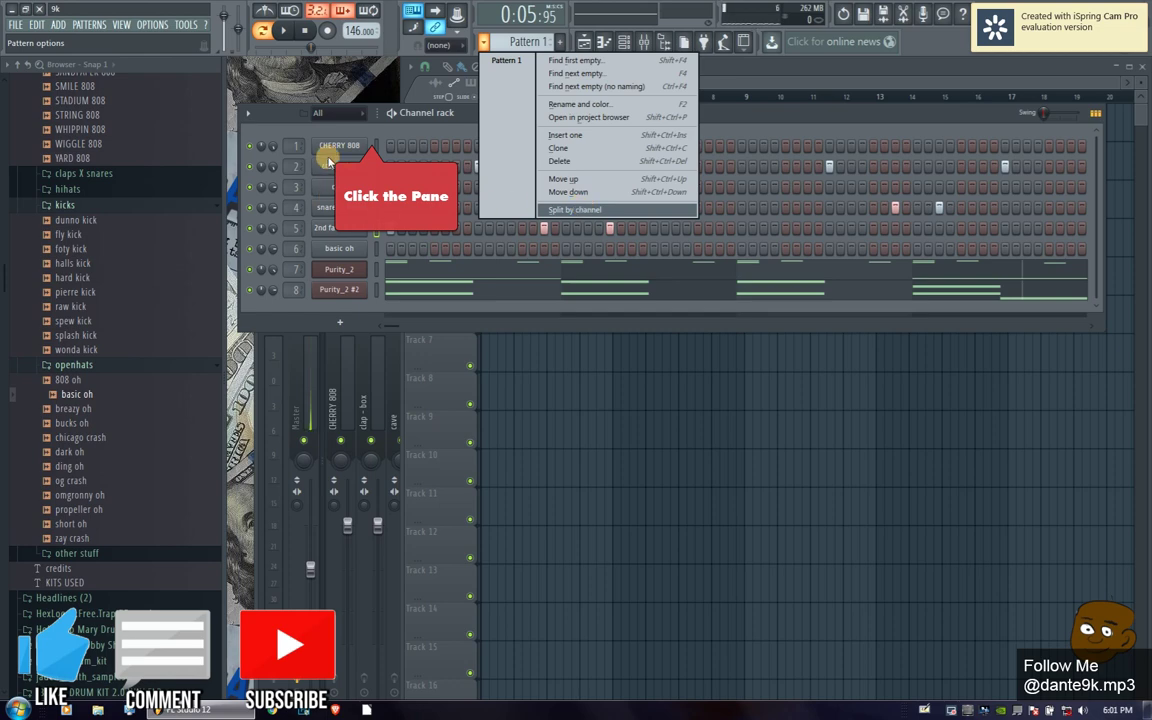
{"action": "left_click", "coordinate": [372, 138]}
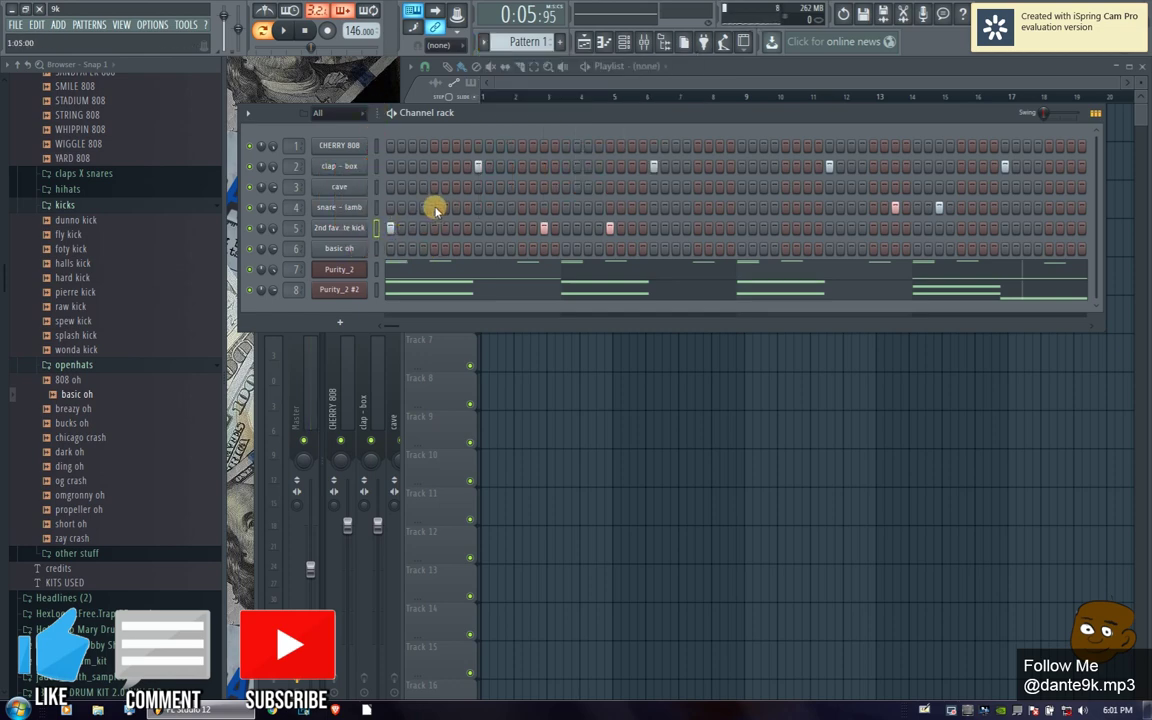
- Place basic oh hits on steps 5, 13, 29, 37, 53 and 61 of the pattern
{"action": "left_click", "coordinate": [380, 262]}
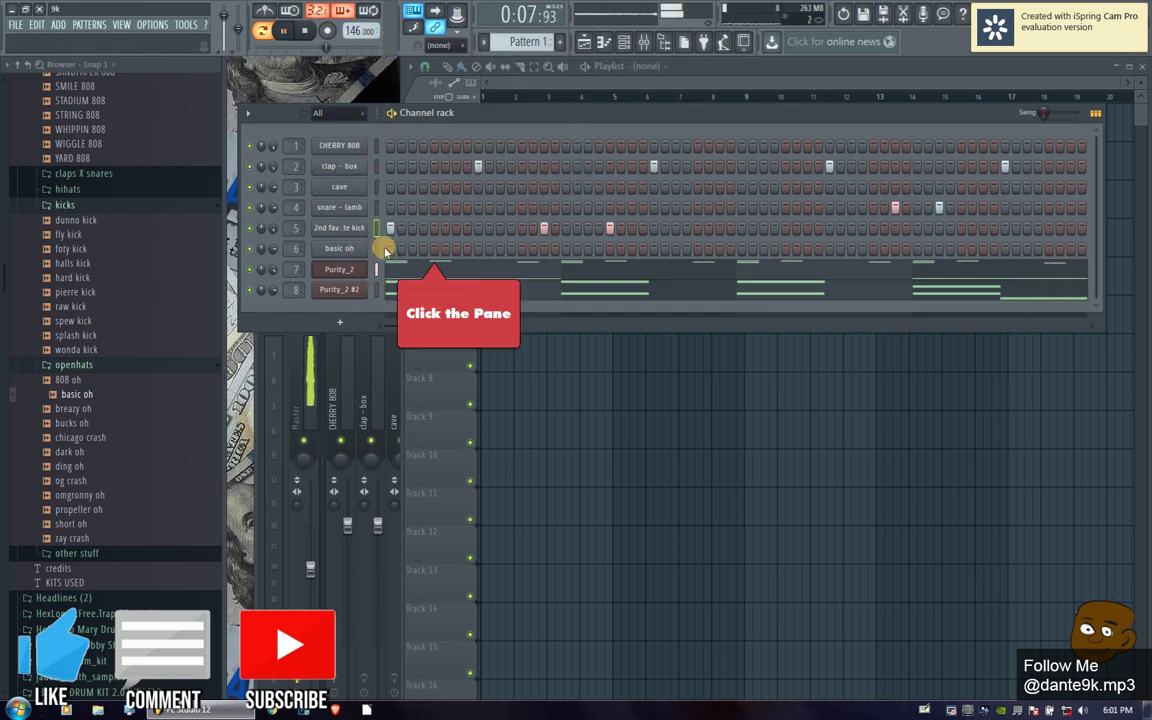
{"action": "left_click", "coordinate": [528, 253]}
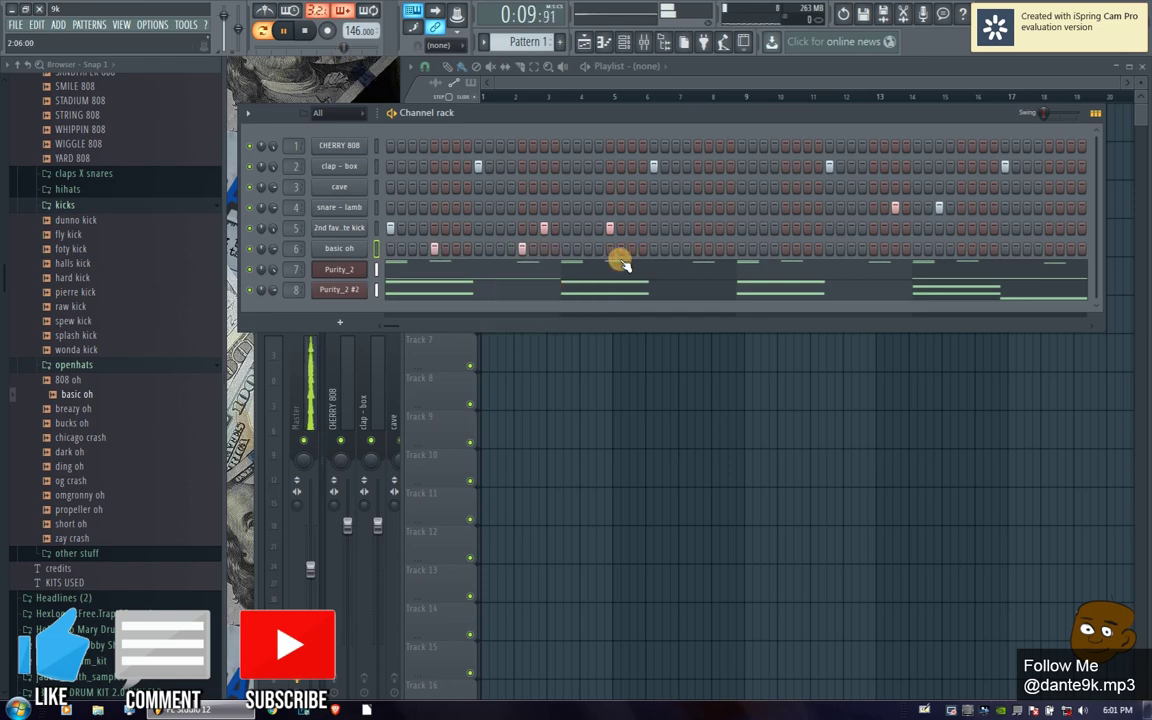
{"action": "left_click", "coordinate": [688, 250]}
{"action": "left_click", "coordinate": [699, 250]}
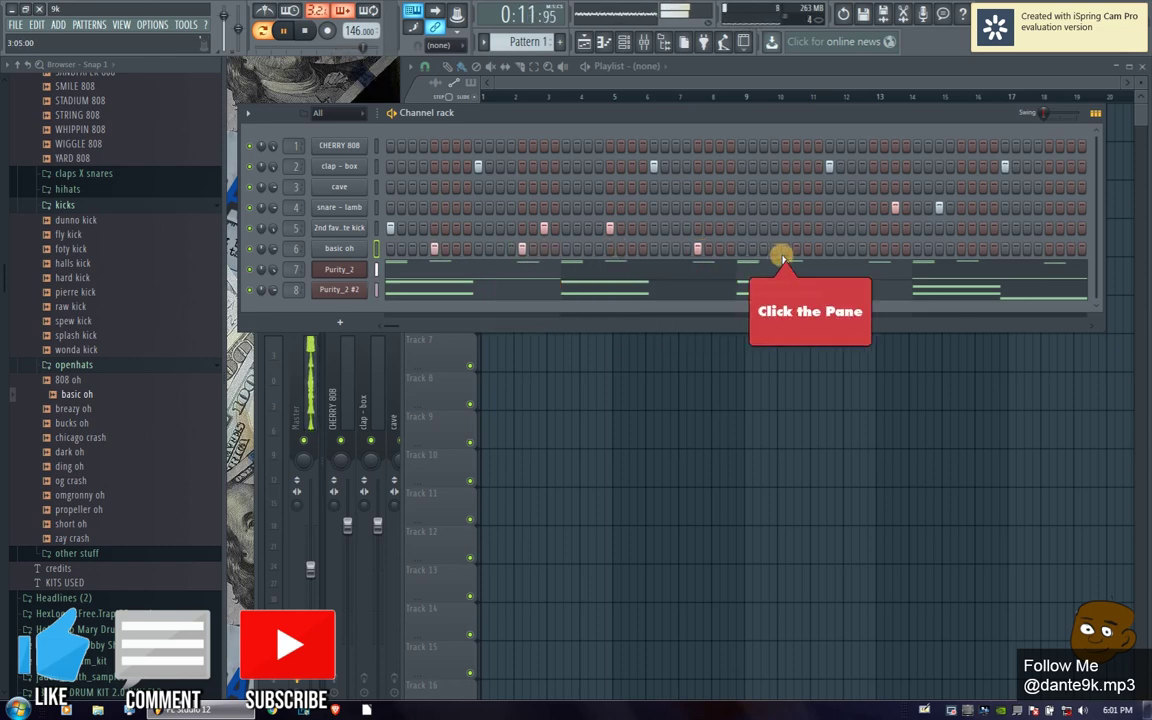
{"action": "left_click", "coordinate": [898, 250]}
{"action": "left_click", "coordinate": [1037, 250]}
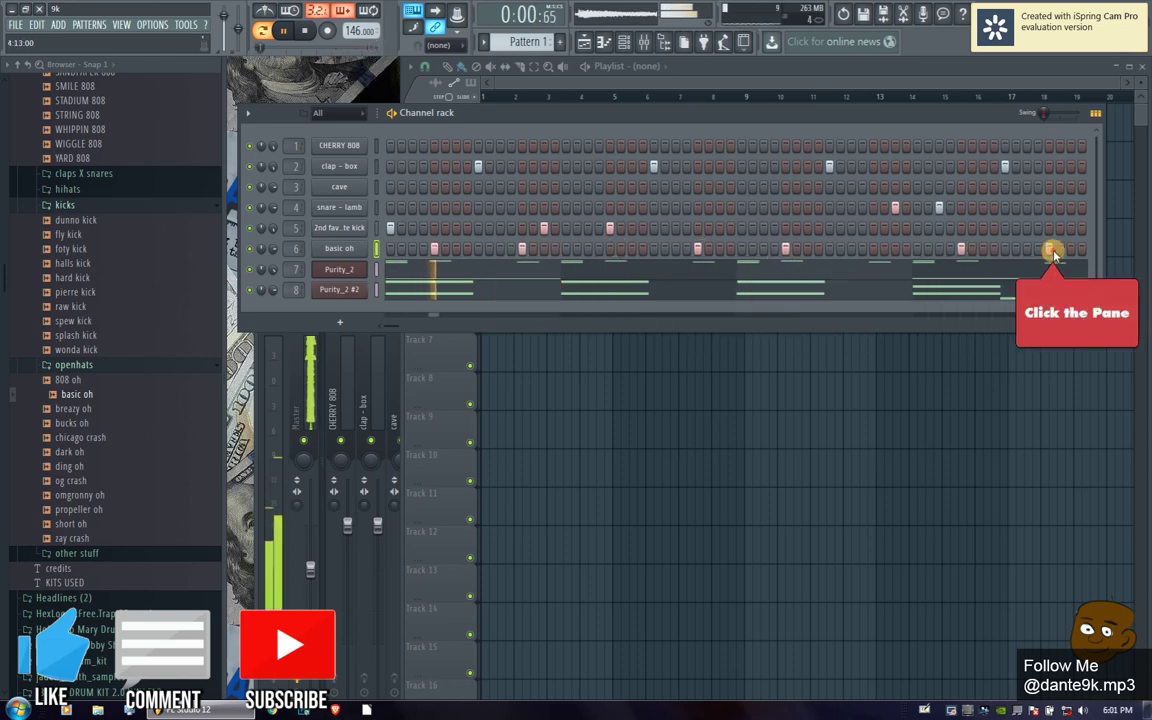
- Add 2nd favorite kick hits on steps 33, 53 and 59
{"action": "left_click", "coordinate": [538, 271]}
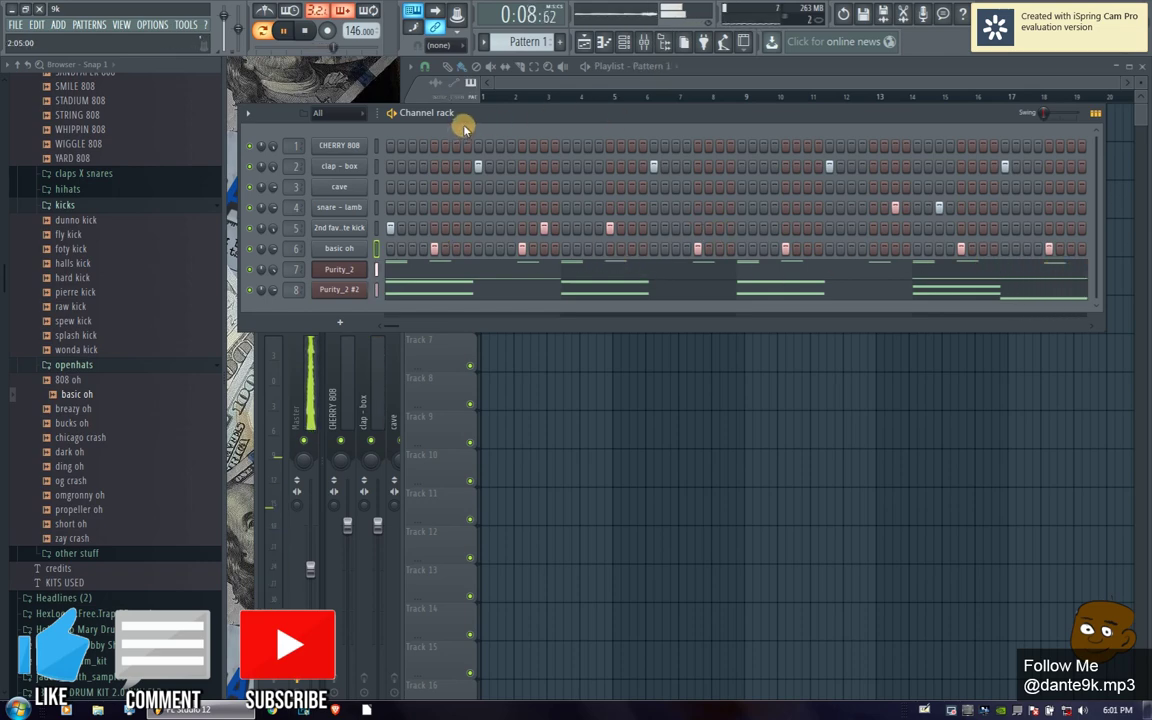
{"action": "key", "text": "F4"}
{"action": "key", "text": "minus"}
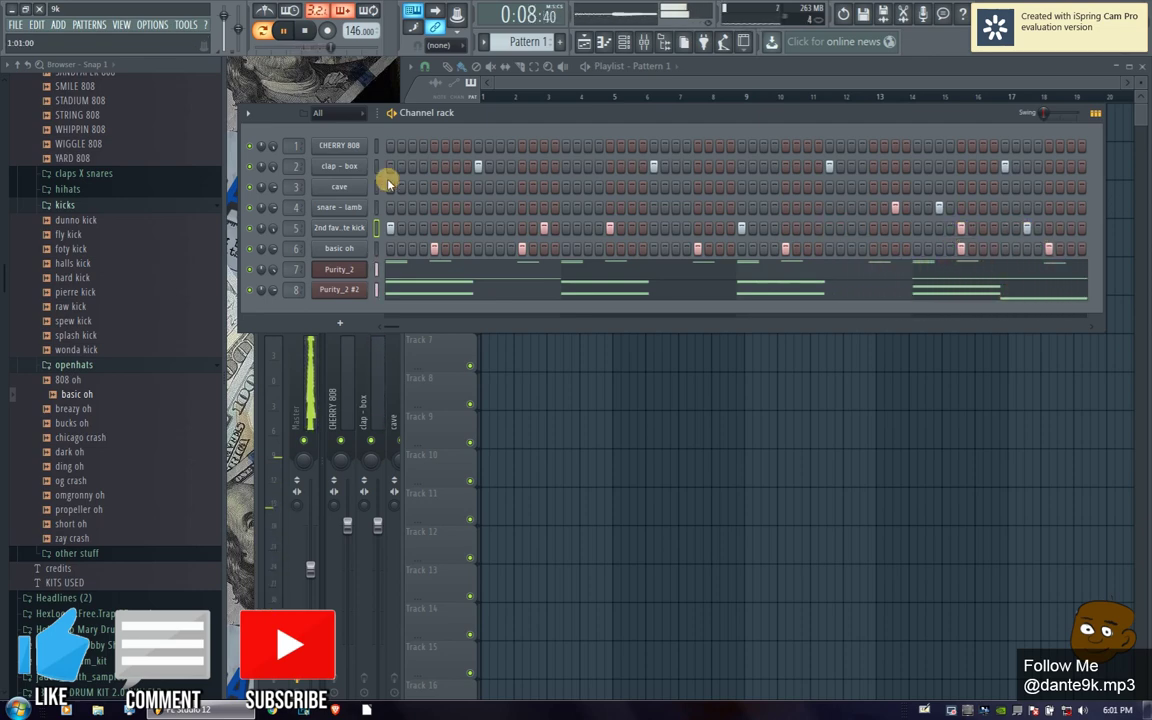
- Open the 2nd favorite kick's notes in the piano roll and apply Quick legato to join the C5 notes
{"action": "right_click", "coordinate": [330, 237]}
{"action": "left_click", "coordinate": [392, 232]}
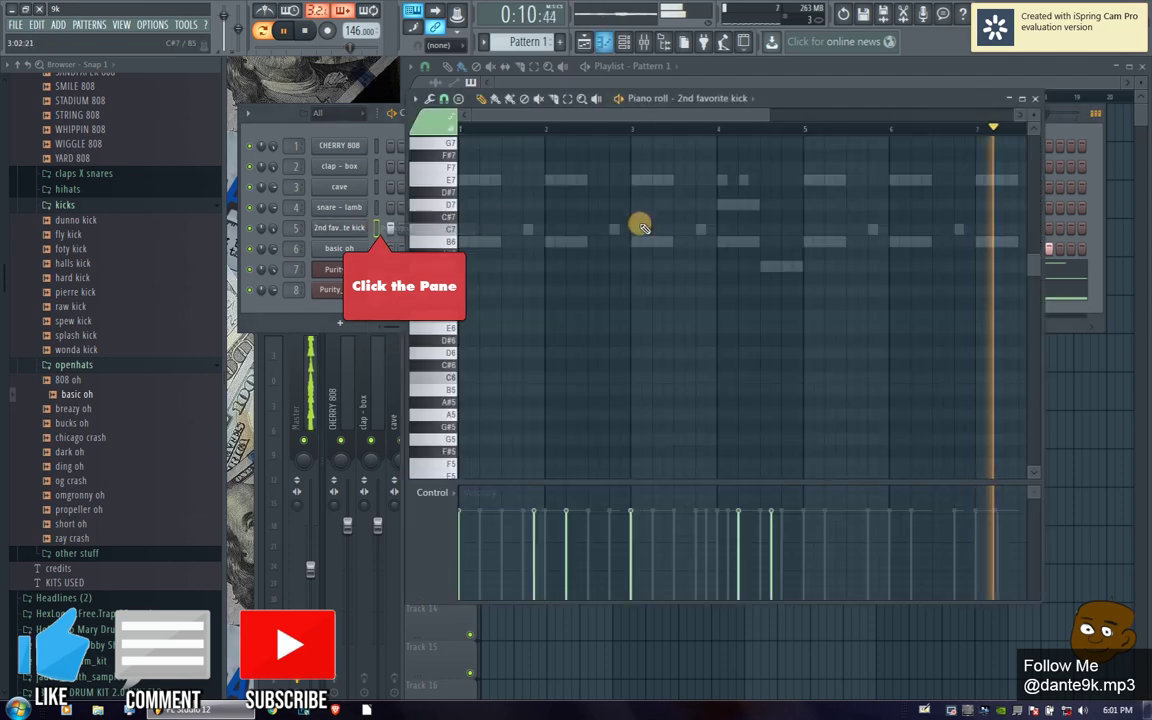
{"action": "scroll", "coordinate": [604, 242], "scroll_direction": "down", "scroll_amount": 5}
{"action": "scroll", "coordinate": [617, 247], "scroll_direction": "up", "scroll_amount": 1}
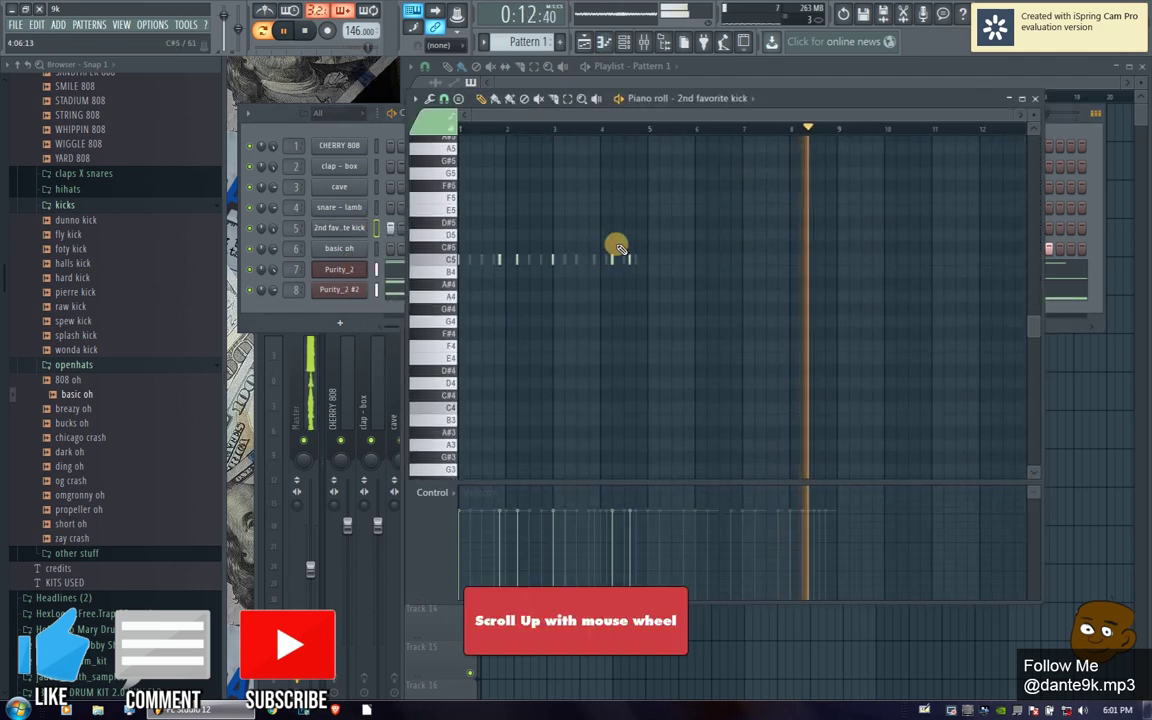
{"action": "key", "text": "ctrl+l"}
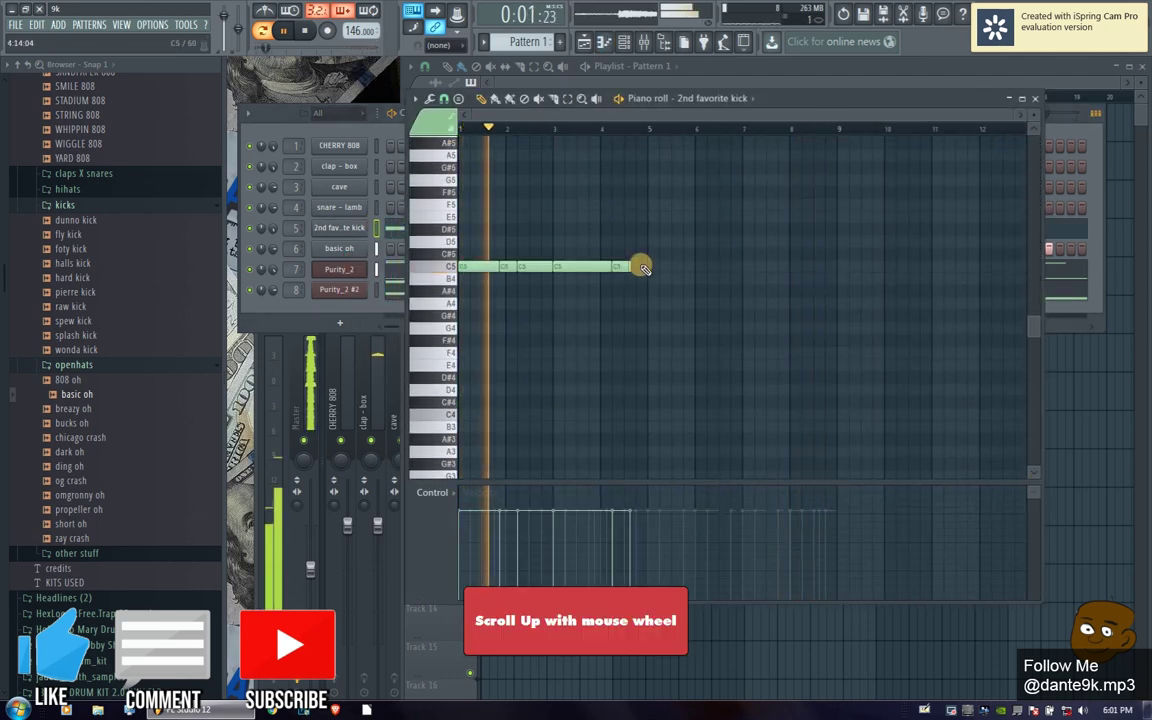
- Extend the last C5 kick note to the end of bar 4
{"action": "scroll", "coordinate": [638, 127], "scroll_direction": "up", "scroll_amount": 2}
{"action": "scroll", "coordinate": [638, 127], "scroll_direction": "up", "scroll_amount": 2}
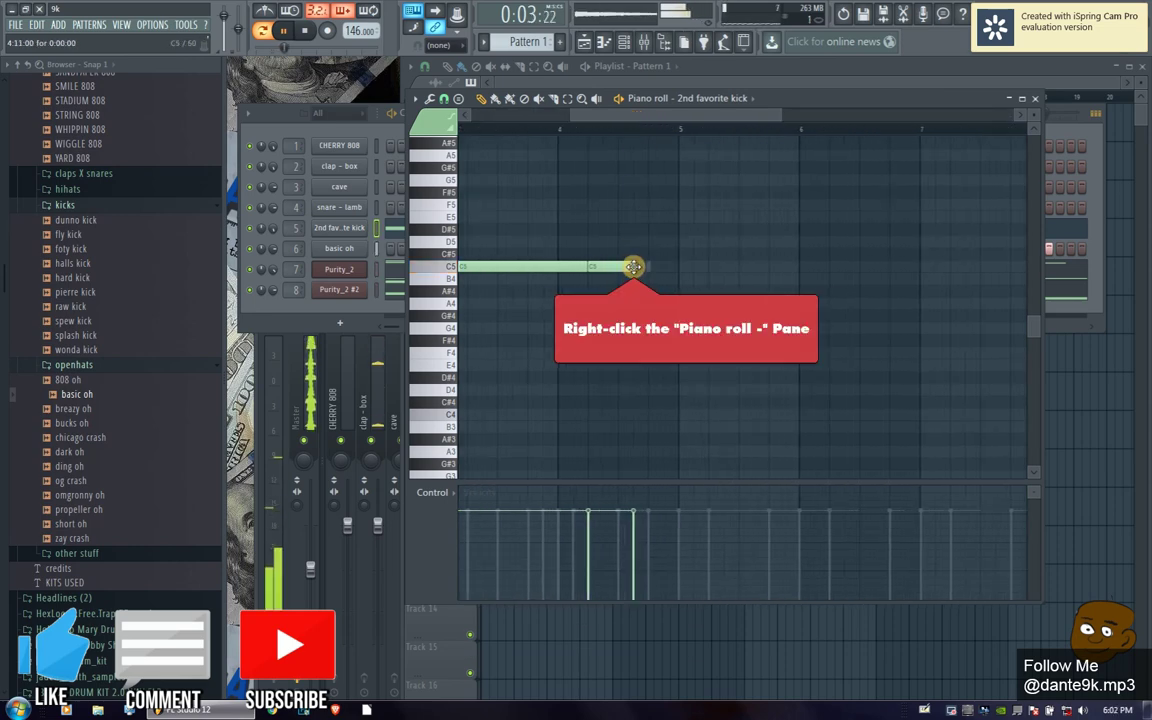
{"action": "left_click_drag", "start_coordinate": [625, 262], "coordinate": [640, 262]}
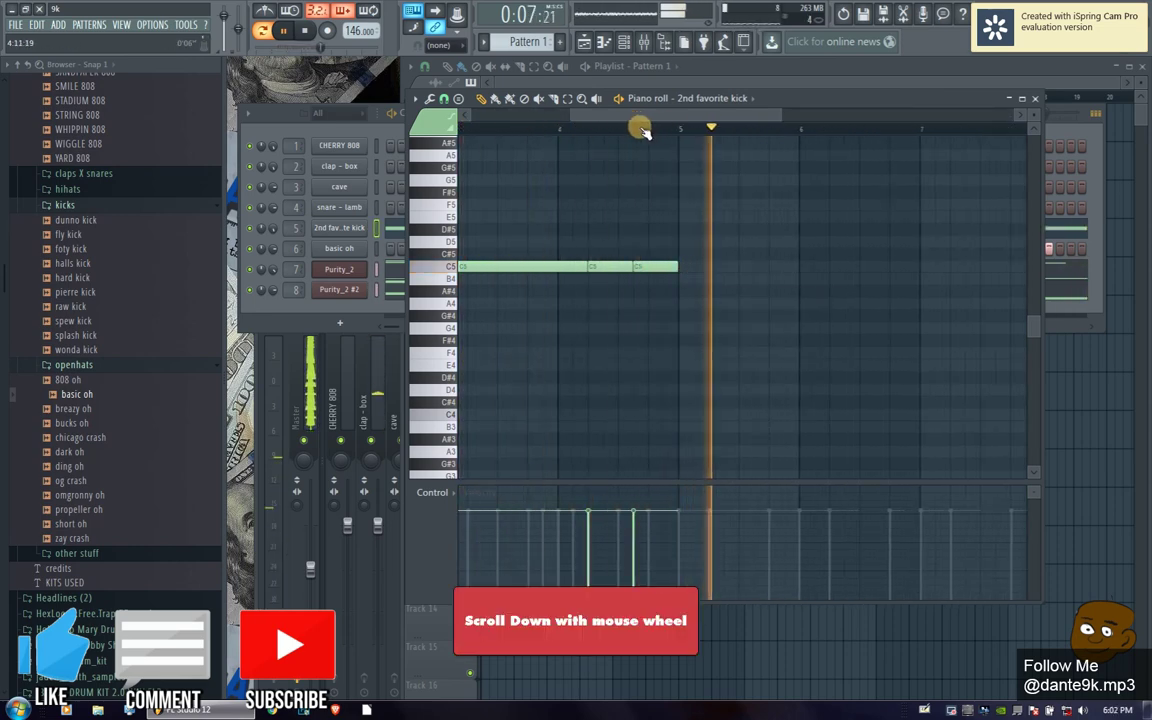
- Duplicate all the C5 kick notes and move the copies to start at bar 5
{"action": "scroll", "coordinate": [640, 130], "scroll_direction": "down", "scroll_amount": 3}
{"action": "key", "text": "ctrl+a"}
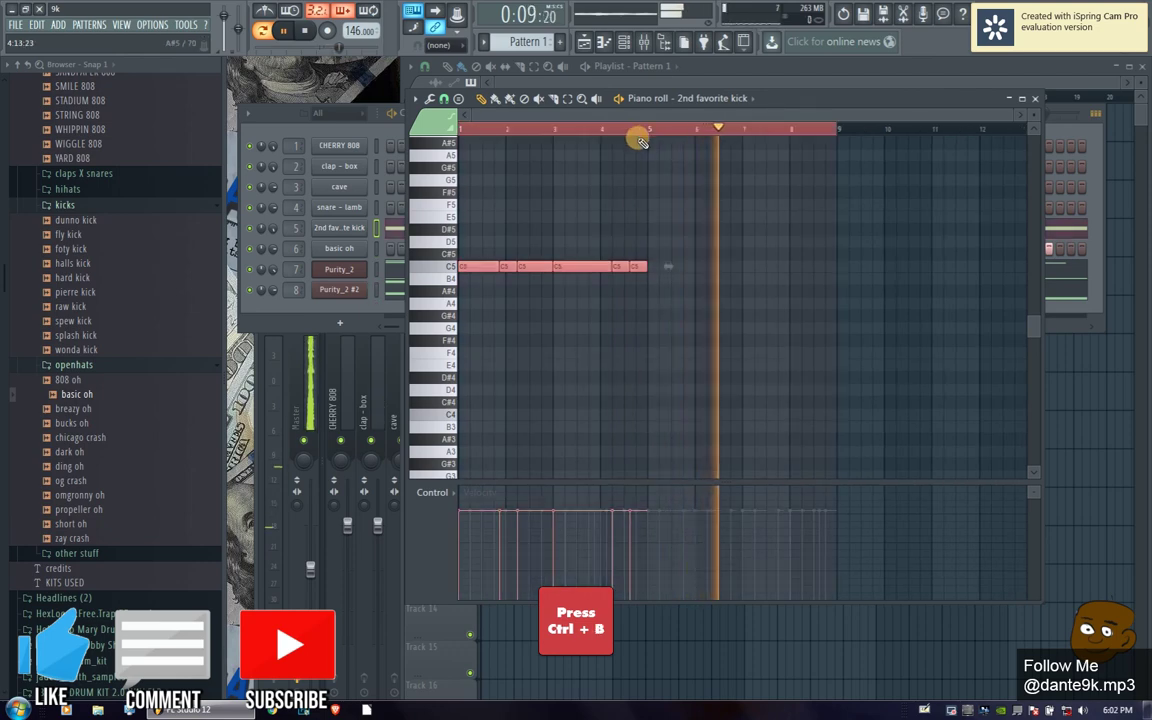
{"action": "key", "text": "ctrl+b"}
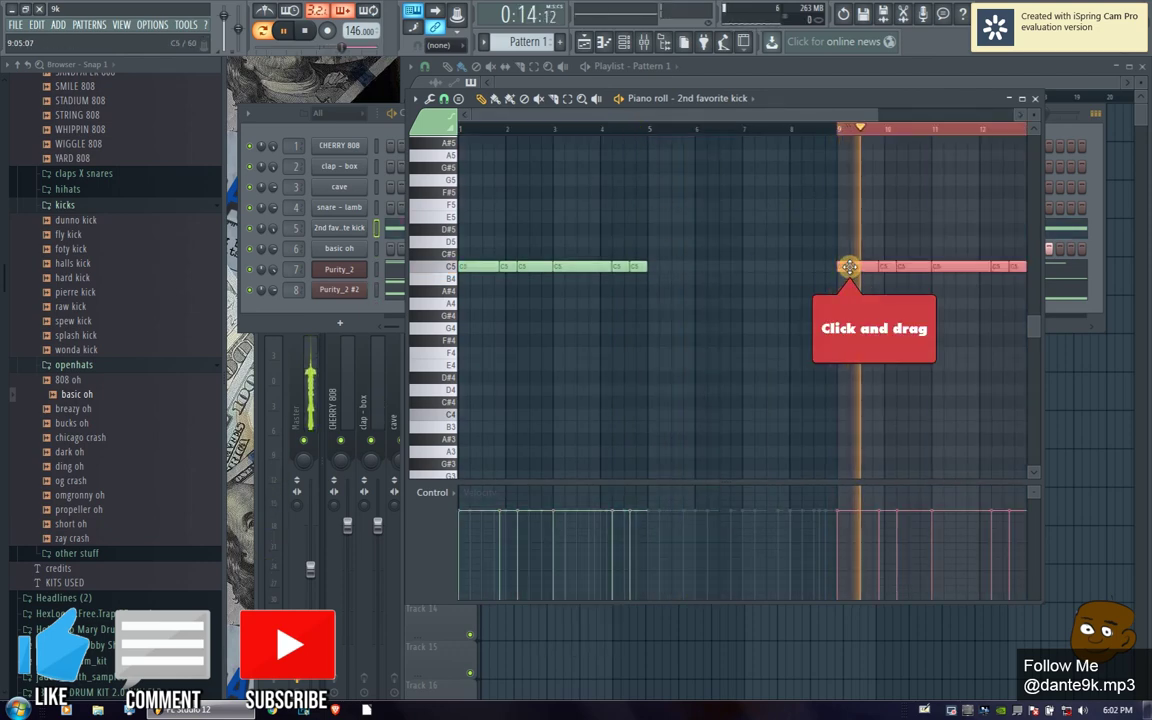
{"action": "left_click_drag", "start_coordinate": [848, 267], "coordinate": [658, 266]}
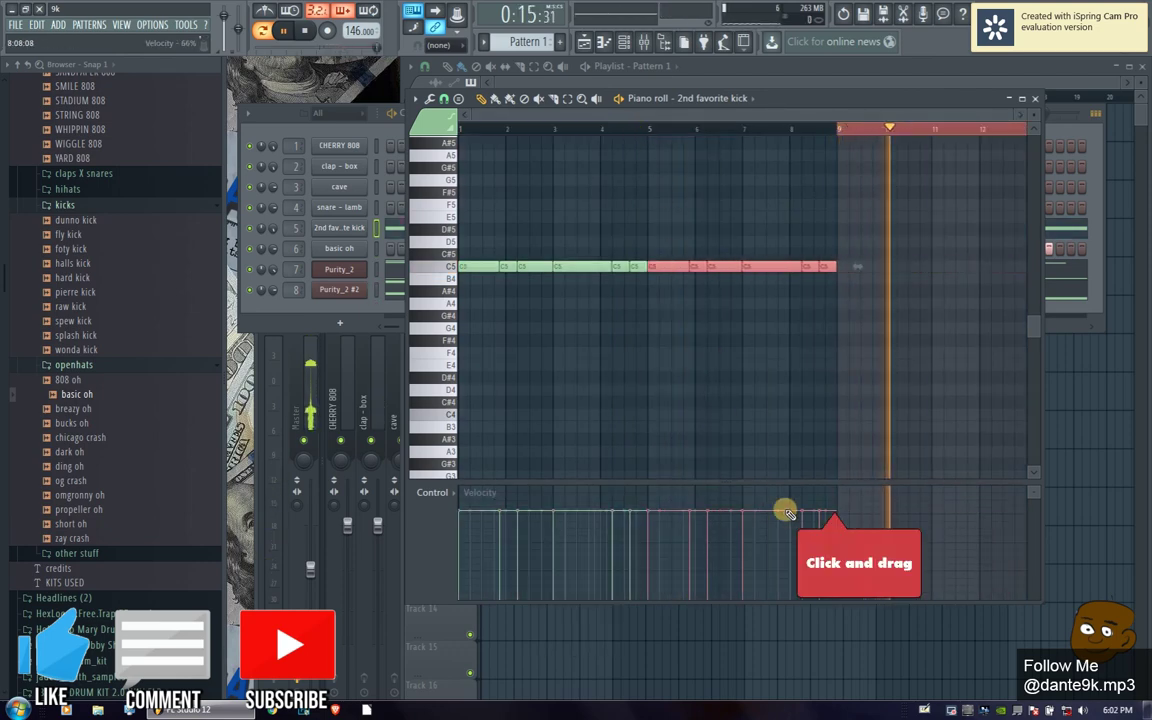
- Remove the stray C4 note in bar 2 and raise the velocity of all kick notes to maximum
{"action": "double_click", "coordinate": [548, 414]}
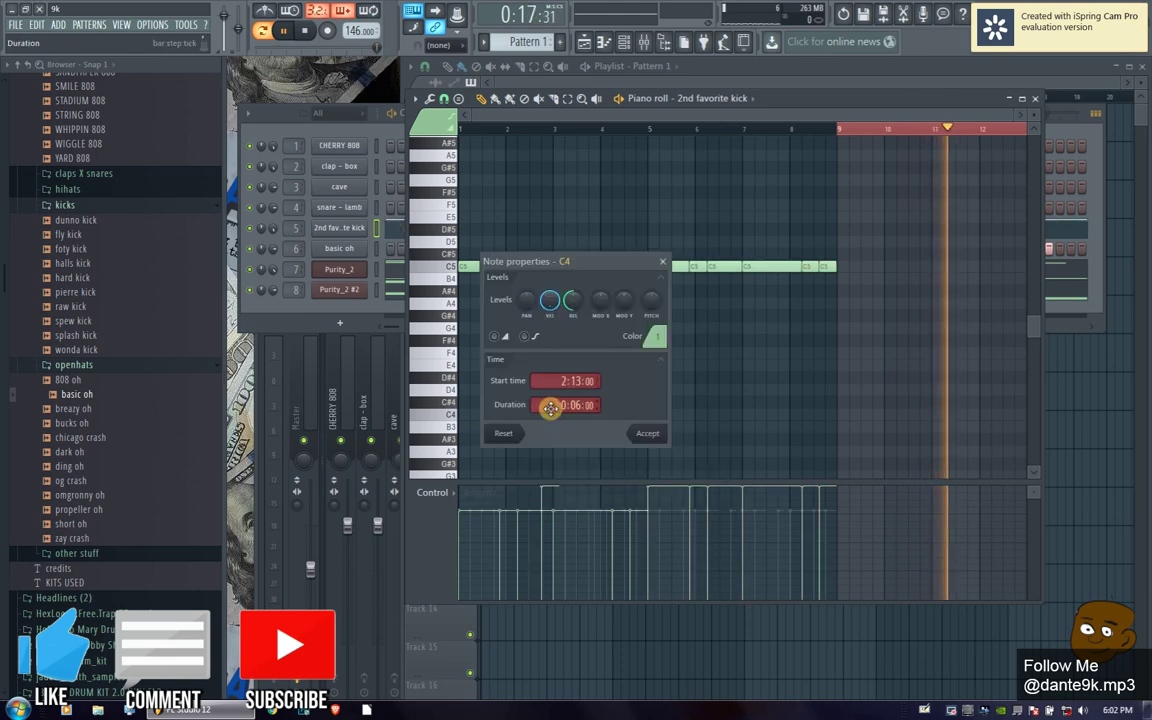
{"action": "left_click", "coordinate": [659, 261]}
{"action": "right_click", "coordinate": [548, 413]}
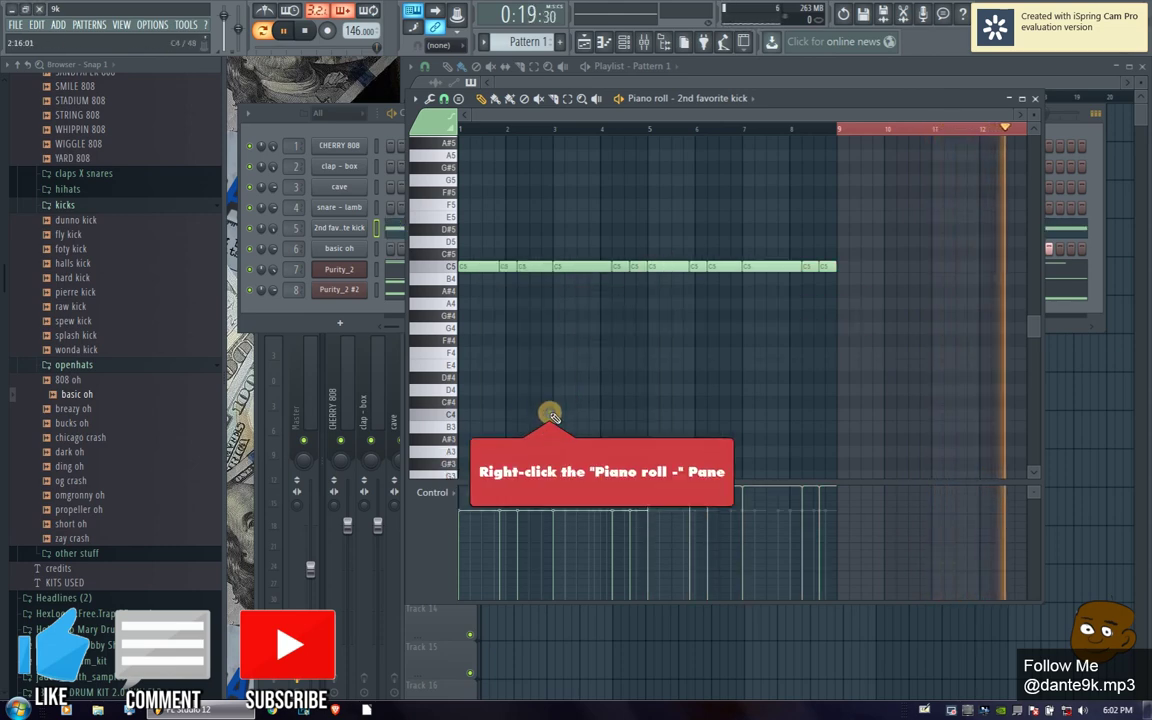
{"action": "left_click_drag", "start_coordinate": [538, 131], "coordinate": [459, 136]}
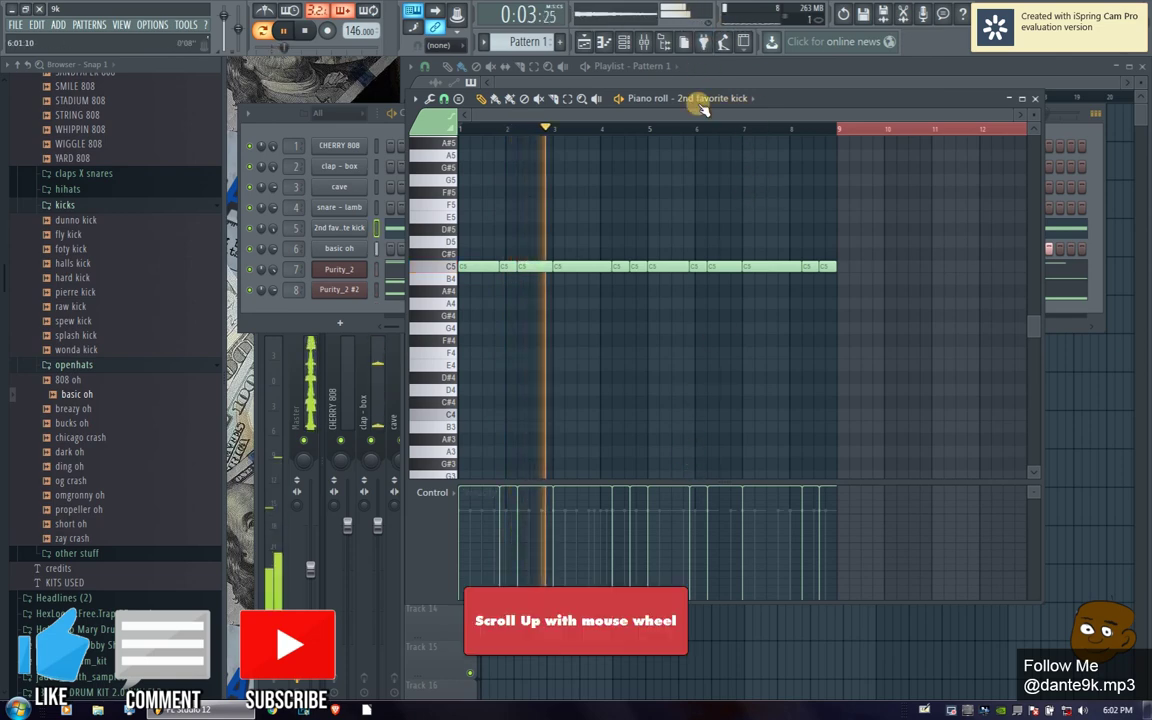
- Shorten the second C5 kick note in bar 6 and add another C5 note in the freed space before bar 7
{"action": "scroll", "coordinate": [650, 133], "scroll_direction": "up", "scroll_amount": 2}
{"action": "scroll", "coordinate": [650, 133], "scroll_direction": "up", "scroll_amount": 1}
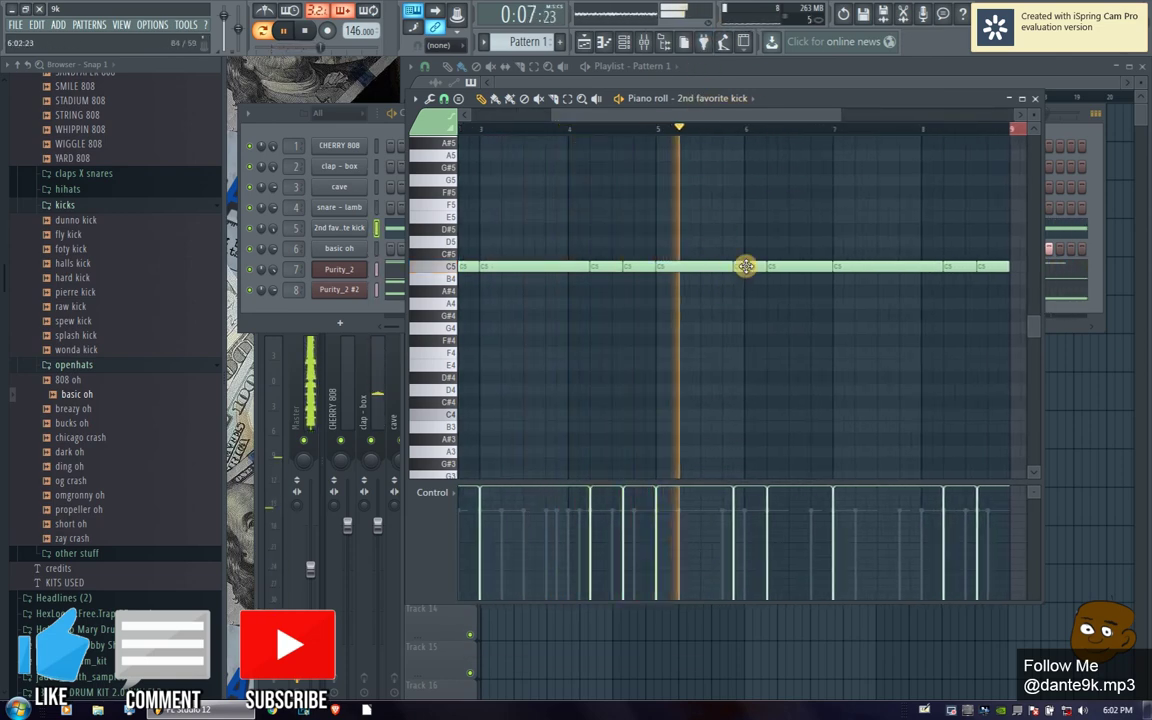
{"action": "left_click_drag", "start_coordinate": [826, 270], "coordinate": [806, 278]}
{"action": "left_click", "coordinate": [803, 272]}
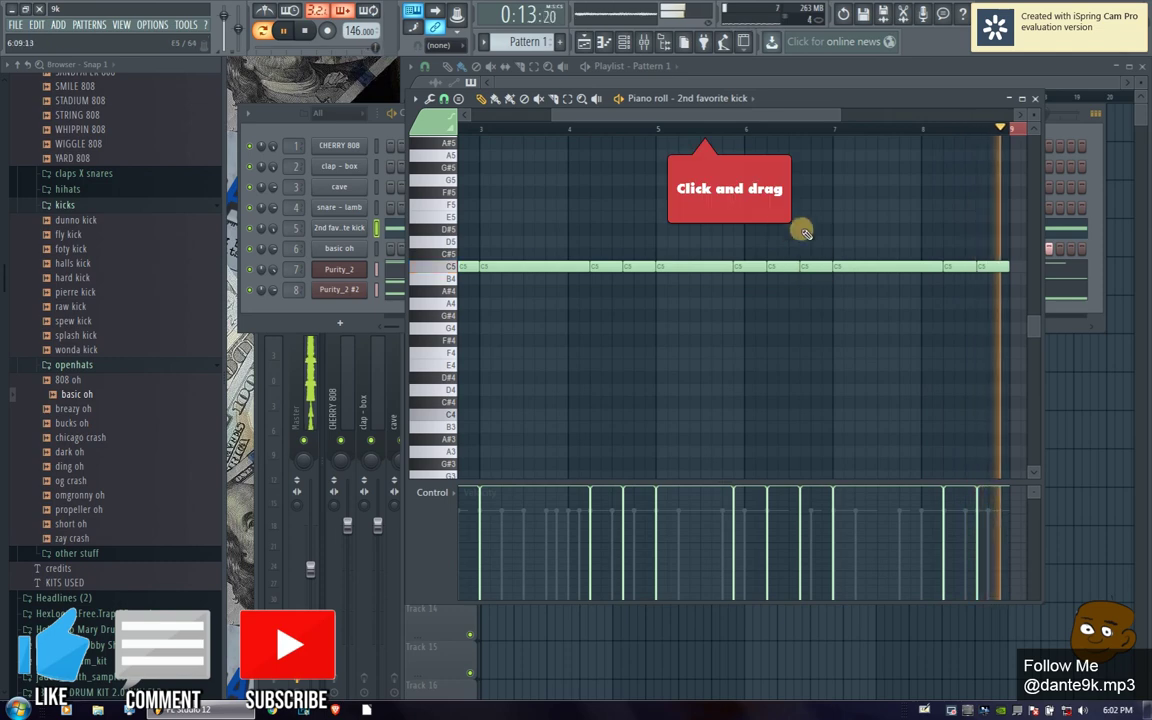
- Clear the time selection in the kick's piano roll and close the piano roll
{"action": "left_click_drag", "start_coordinate": [704, 115], "coordinate": [673, 115]}
{"action": "left_click_drag", "start_coordinate": [762, 129], "coordinate": [290, 166]}
{"action": "scroll", "coordinate": [659, 128], "scroll_direction": "down", "scroll_amount": 3}
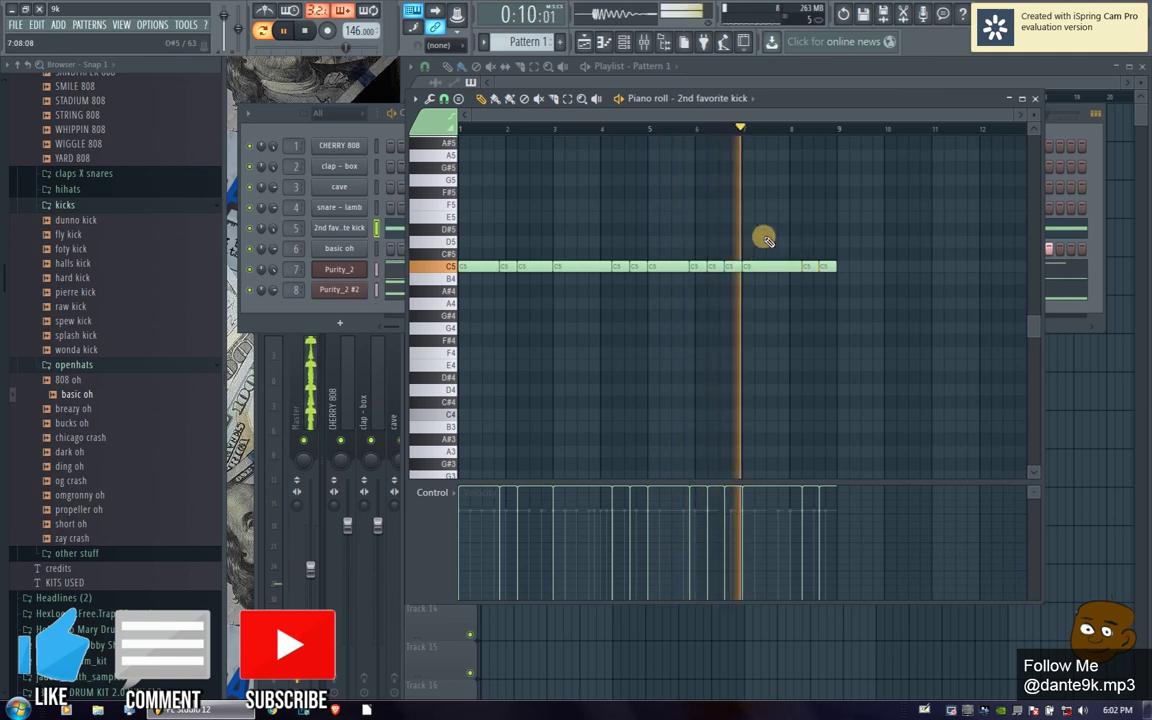
{"action": "scroll", "coordinate": [812, 129], "scroll_direction": "up", "scroll_amount": 2}
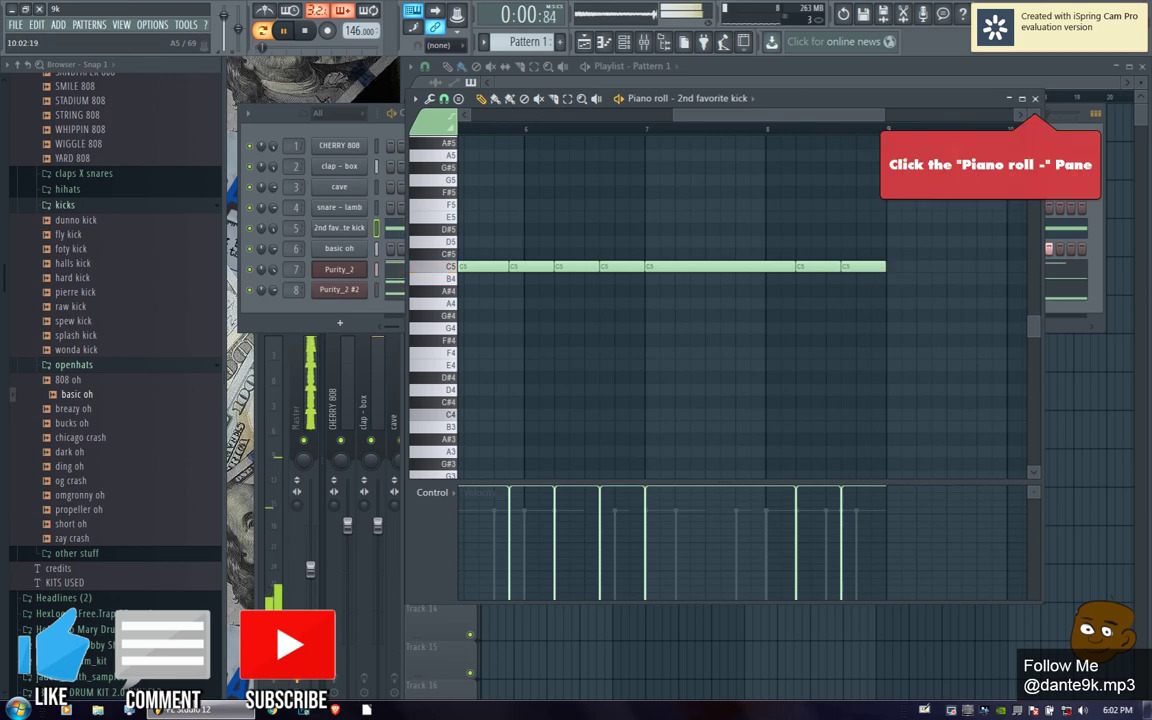
{"action": "left_click", "coordinate": [1035, 101]}
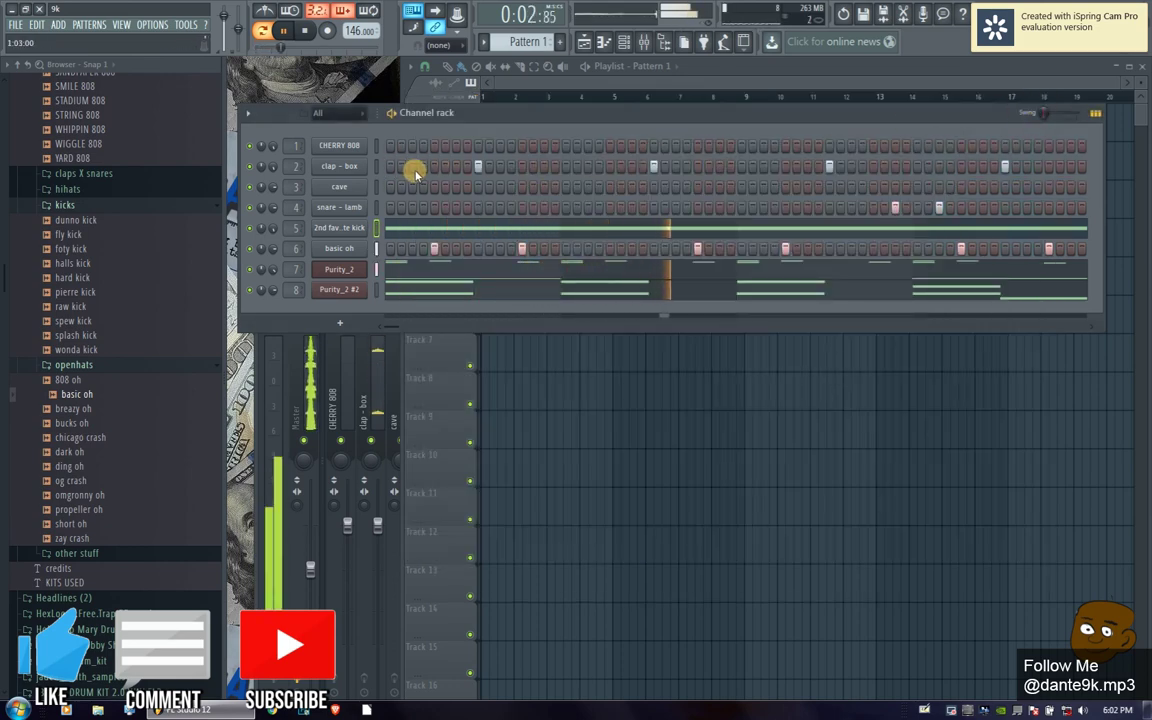
- Try a basic oh hit on step 21 and remove it again
{"action": "left_click", "coordinate": [608, 250]}
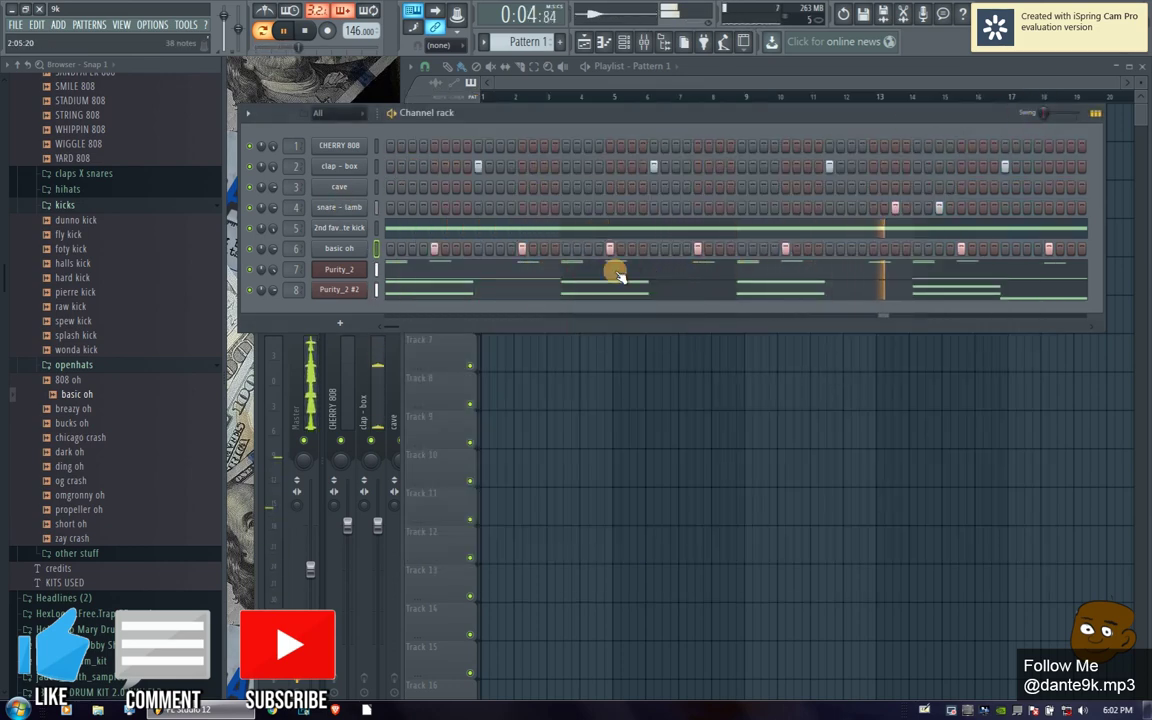
{"action": "right_click", "coordinate": [611, 249]}
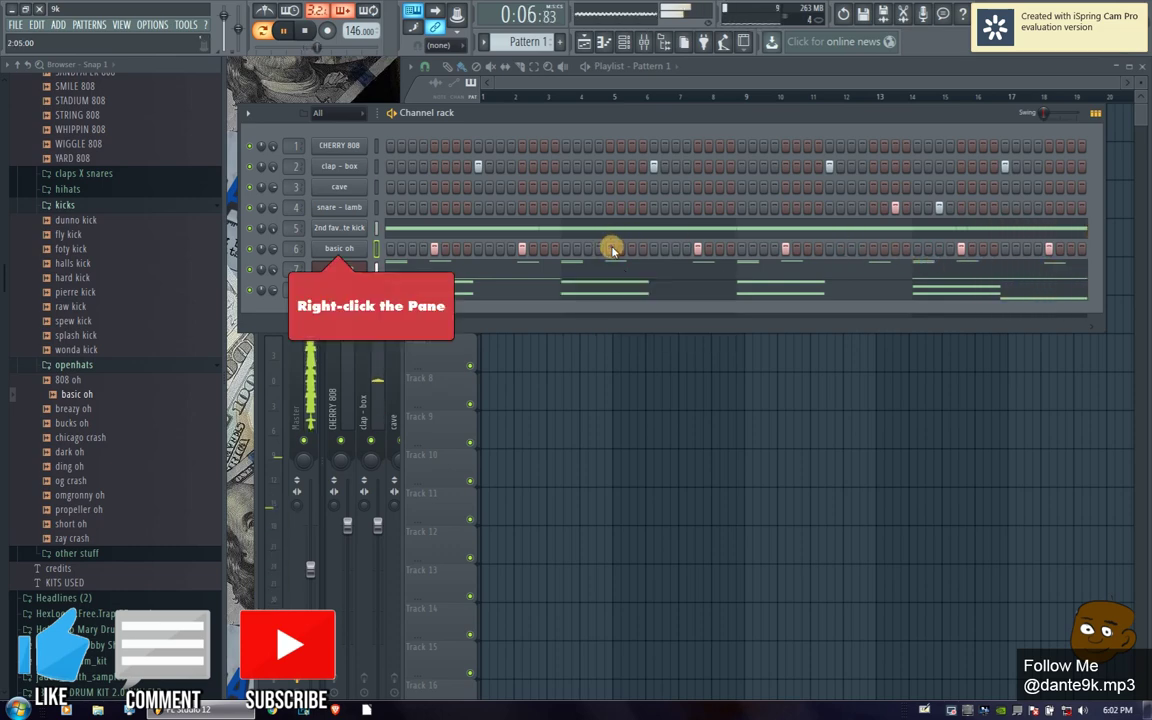
- Open the basic oh channel's piano roll and apply quick legato to its C5 notes
{"action": "right_click", "coordinate": [340, 247]}
{"action": "left_click", "coordinate": [360, 249]}
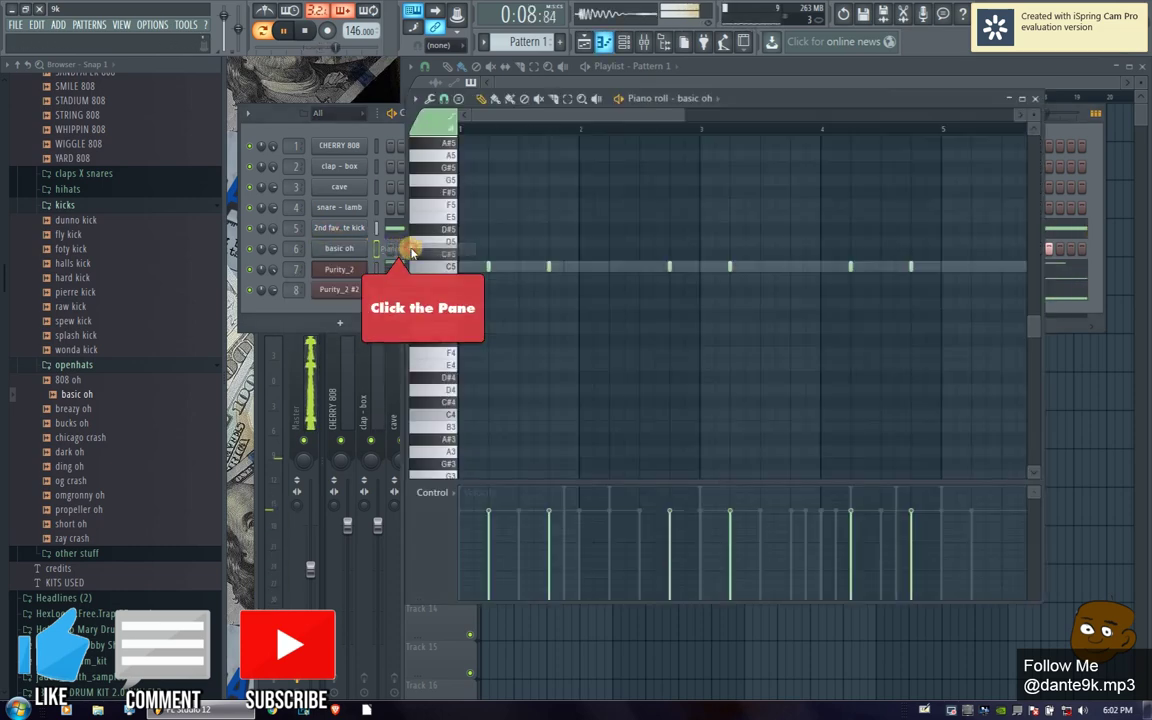
{"action": "scroll", "coordinate": [557, 143], "scroll_direction": "down", "scroll_amount": 1}
{"action": "scroll", "coordinate": [552, 138], "scroll_direction": "down", "scroll_amount": 3}
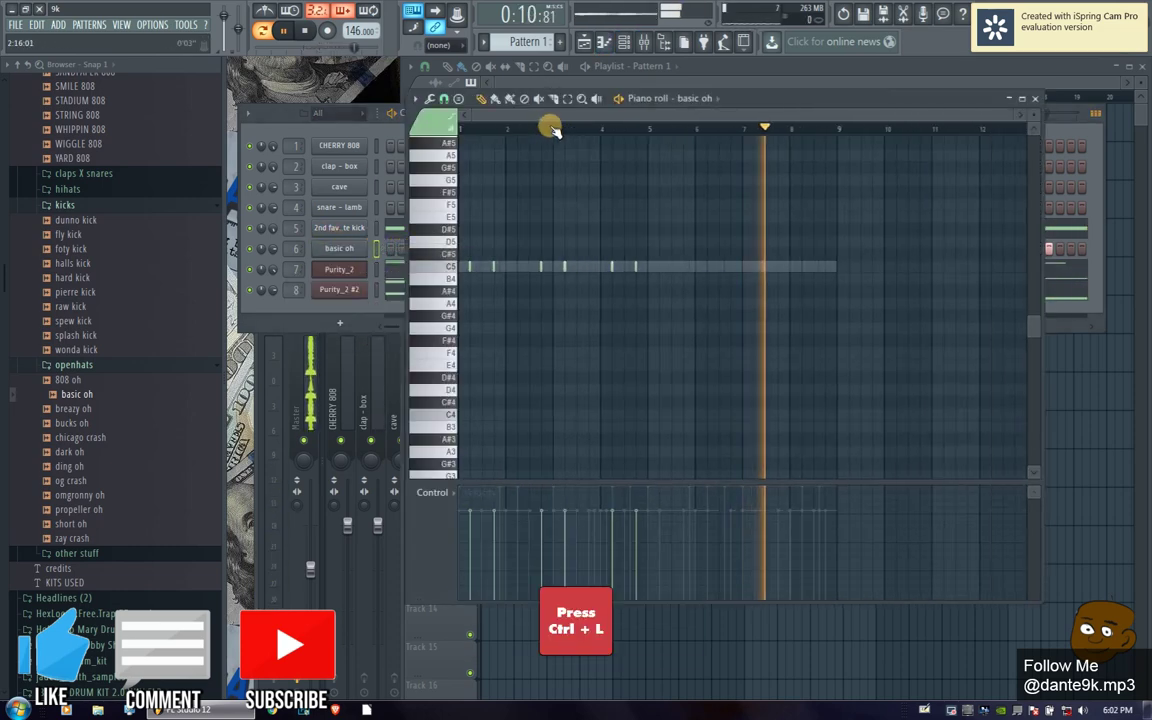
{"action": "key", "text": "ctrl+l"}
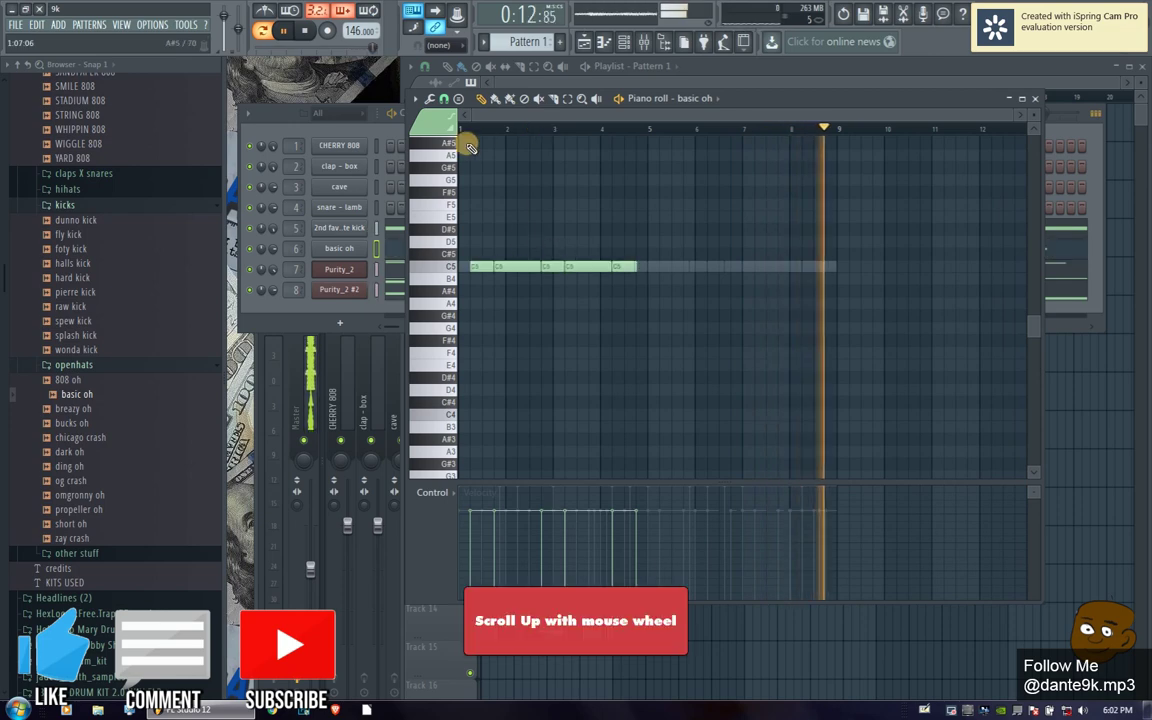
- Shorten the second C5 open hat note to half a bar, fill the bar 2 gap with an F4 note, and lower its velocity
{"action": "scroll", "coordinate": [487, 137], "scroll_direction": "up", "scroll_amount": 3}
{"action": "left_click_drag", "start_coordinate": [537, 116], "coordinate": [518, 116]}
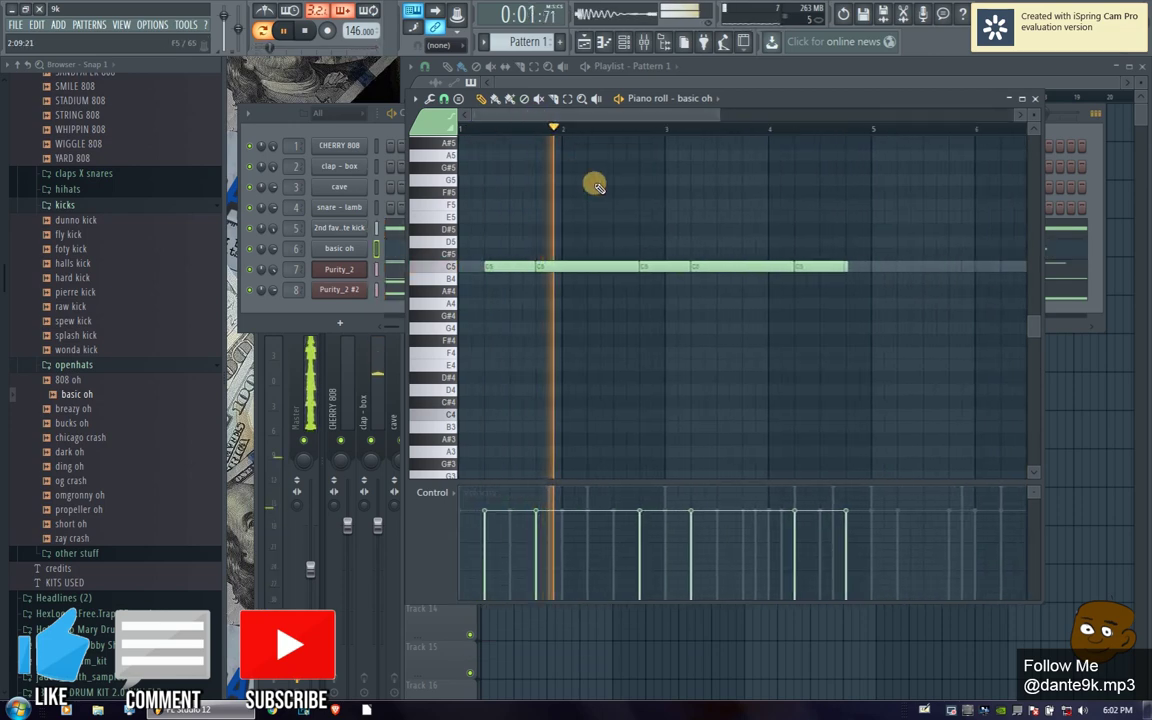
{"action": "left_click_drag", "start_coordinate": [633, 268], "coordinate": [578, 277]}
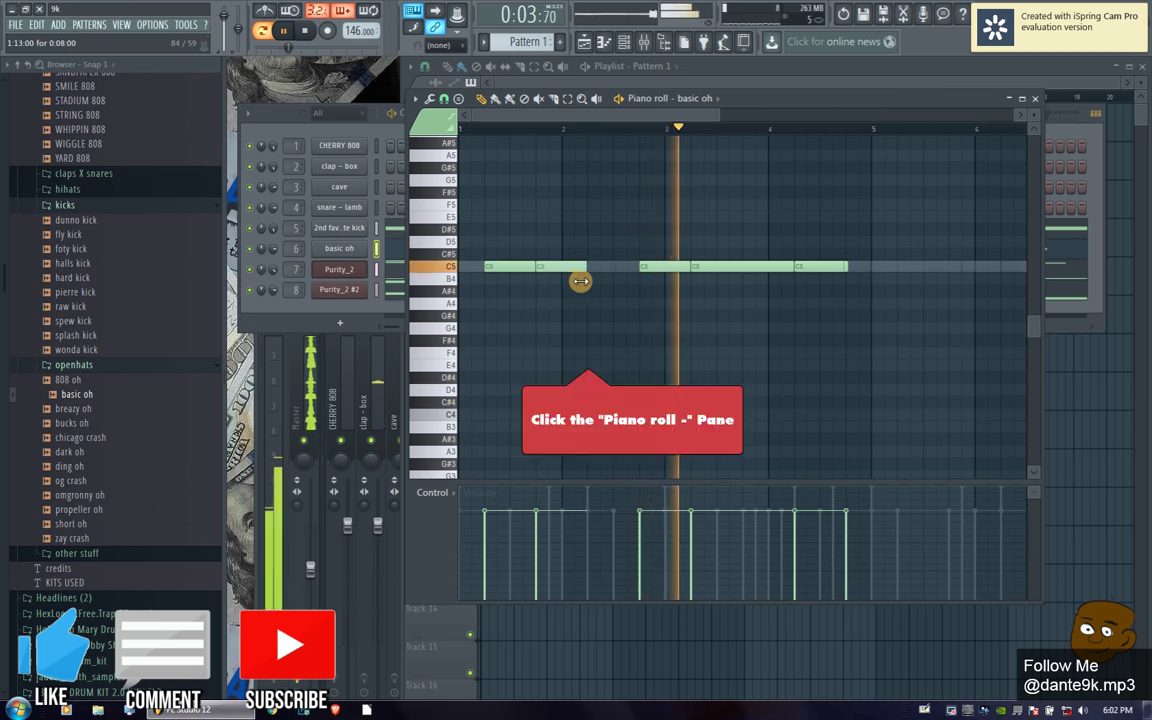
{"action": "left_click", "coordinate": [591, 355]}
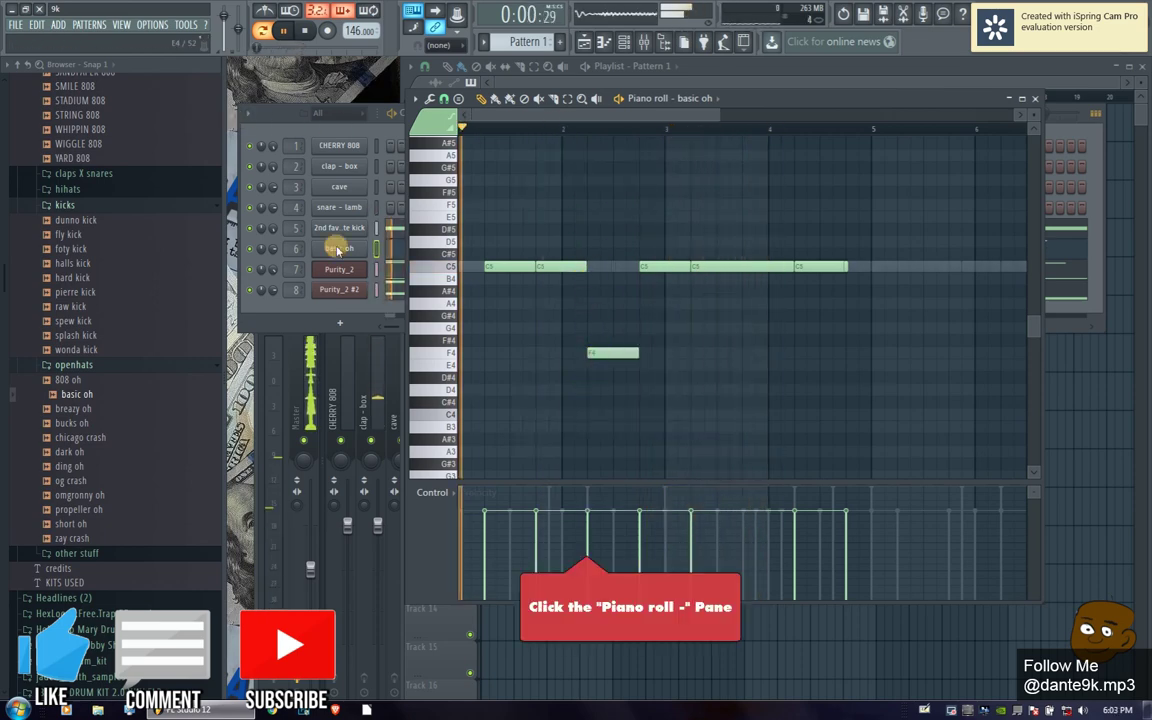
{"action": "left_click", "coordinate": [588, 545]}
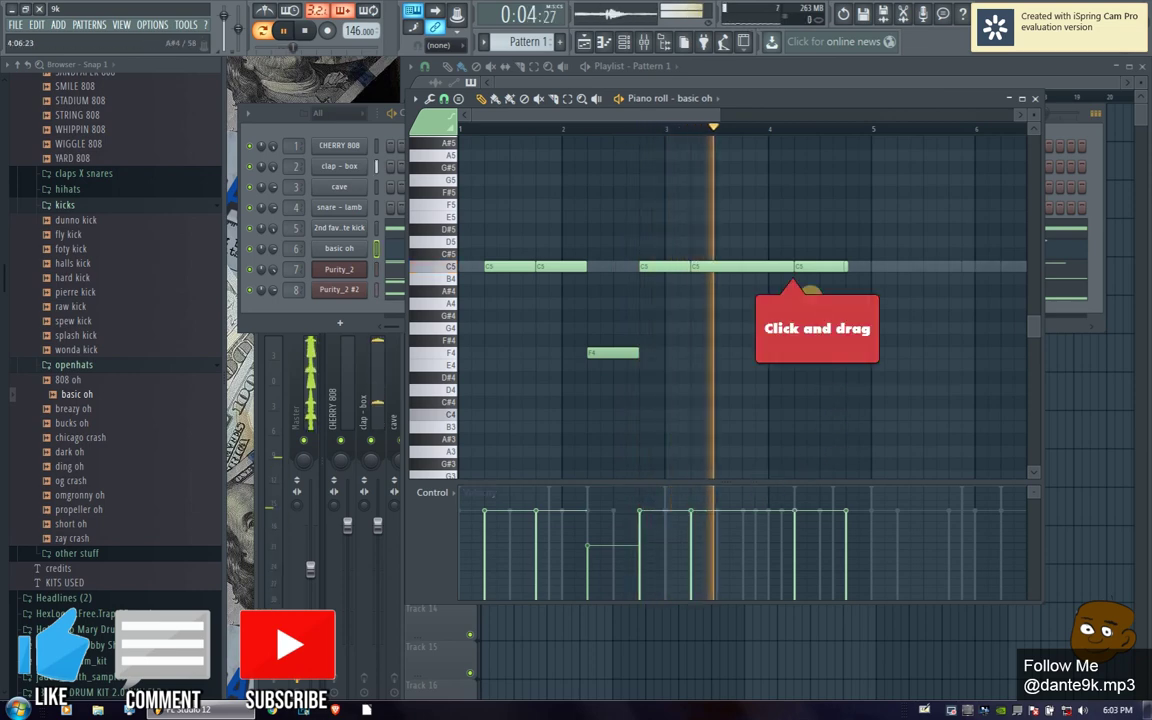
- Shorten the fourth C5 open hat note to half a bar and fill the gap before the fifth with a lower-velocity G4 note
{"action": "left_click_drag", "start_coordinate": [792, 267], "coordinate": [741, 268]}
{"action": "left_click", "coordinate": [748, 329]}
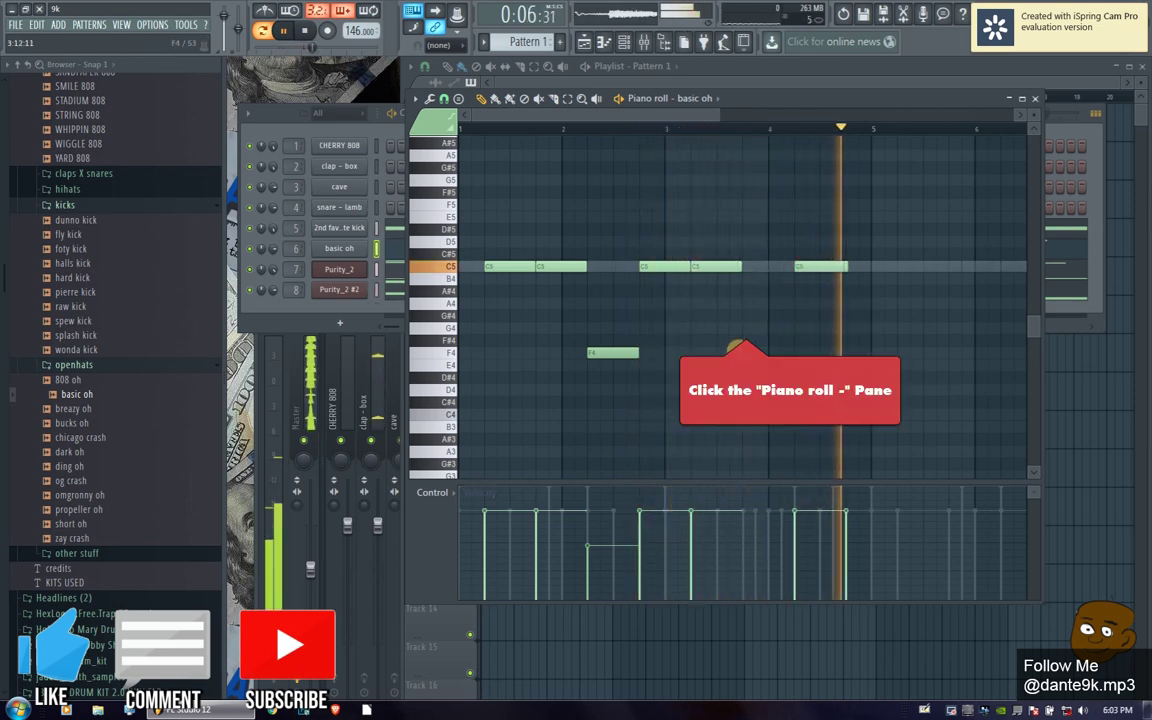
{"action": "left_click", "coordinate": [742, 537]}
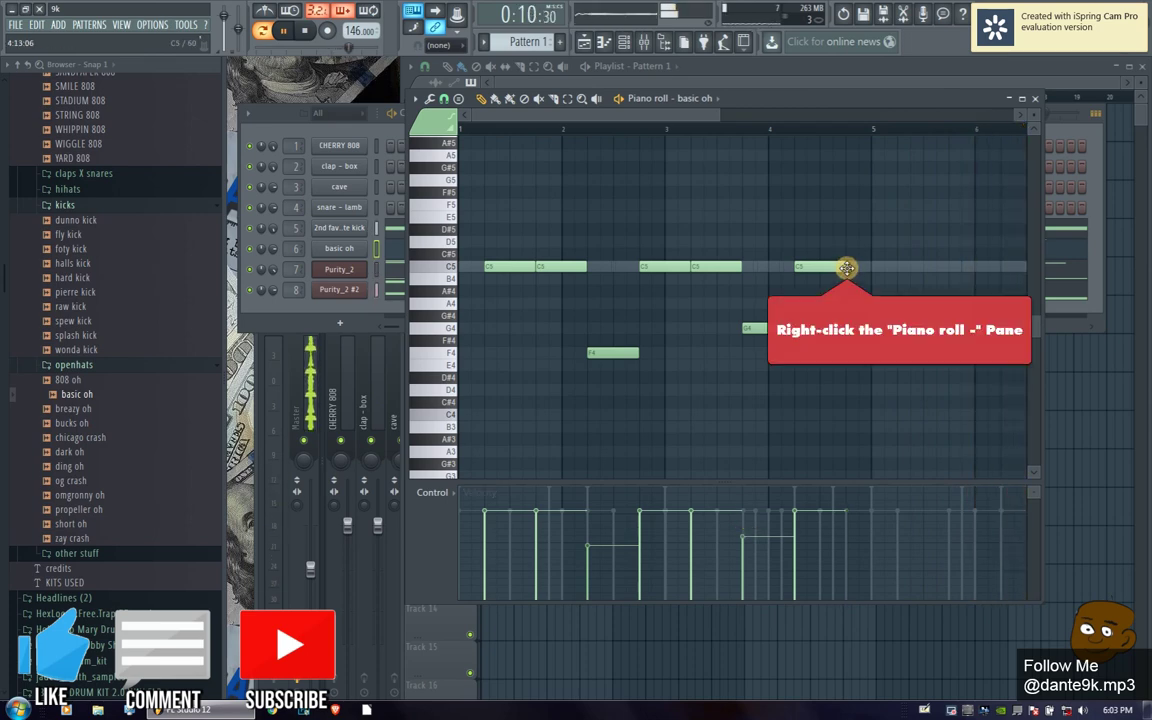
- Make the last C5 open hat note end at bar 5 and close the piano roll
{"action": "left_click_drag", "start_coordinate": [846, 268], "coordinate": [833, 270]}
{"action": "left_click_drag", "start_coordinate": [903, 277], "coordinate": [869, 267]}
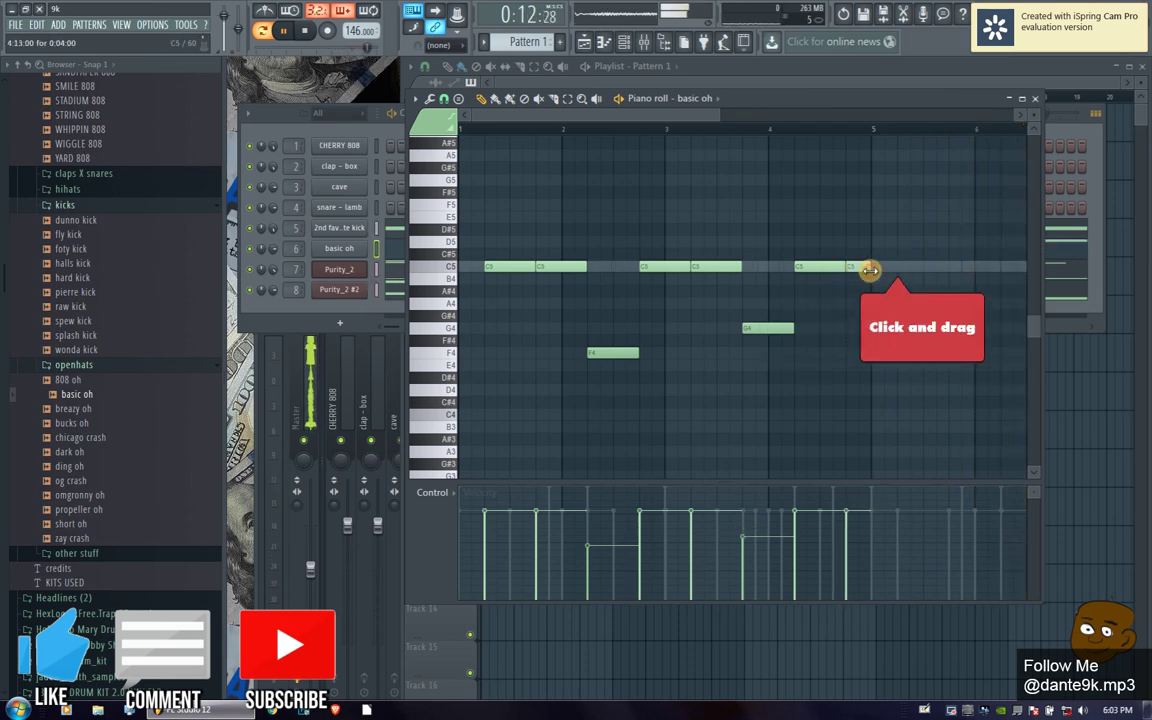
{"action": "left_click", "coordinate": [1034, 98]}
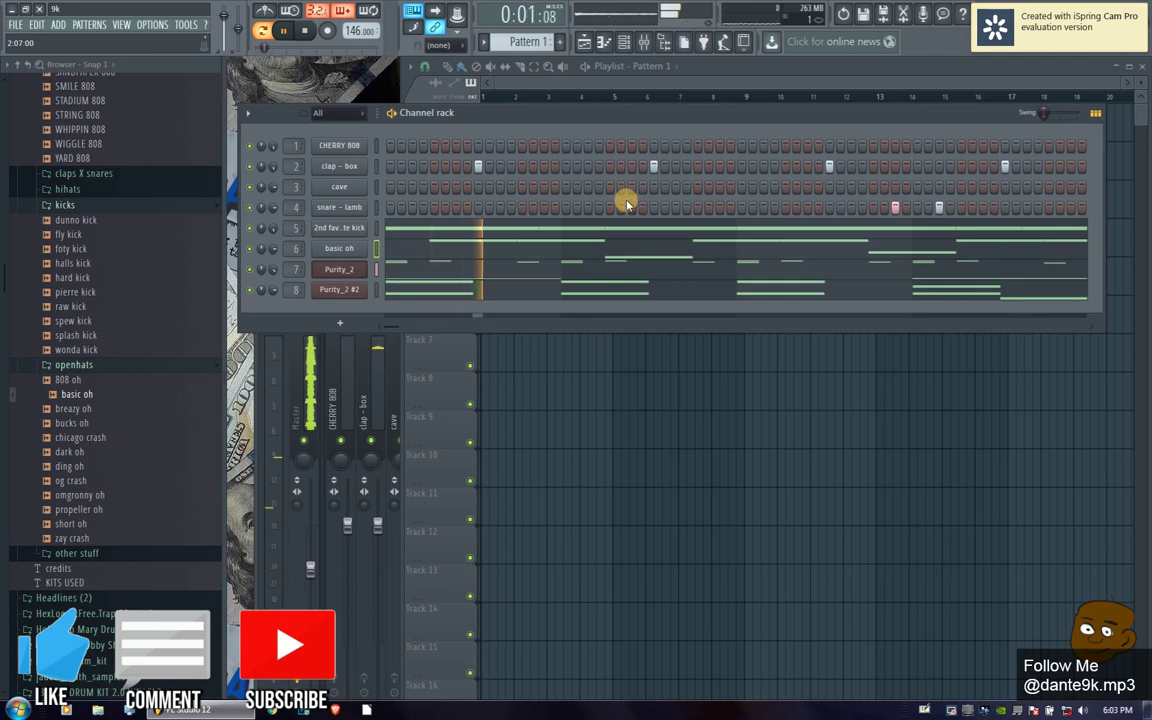
- Fill every 2 steps of the cave channel with hits
{"action": "right_click", "coordinate": [345, 187]}
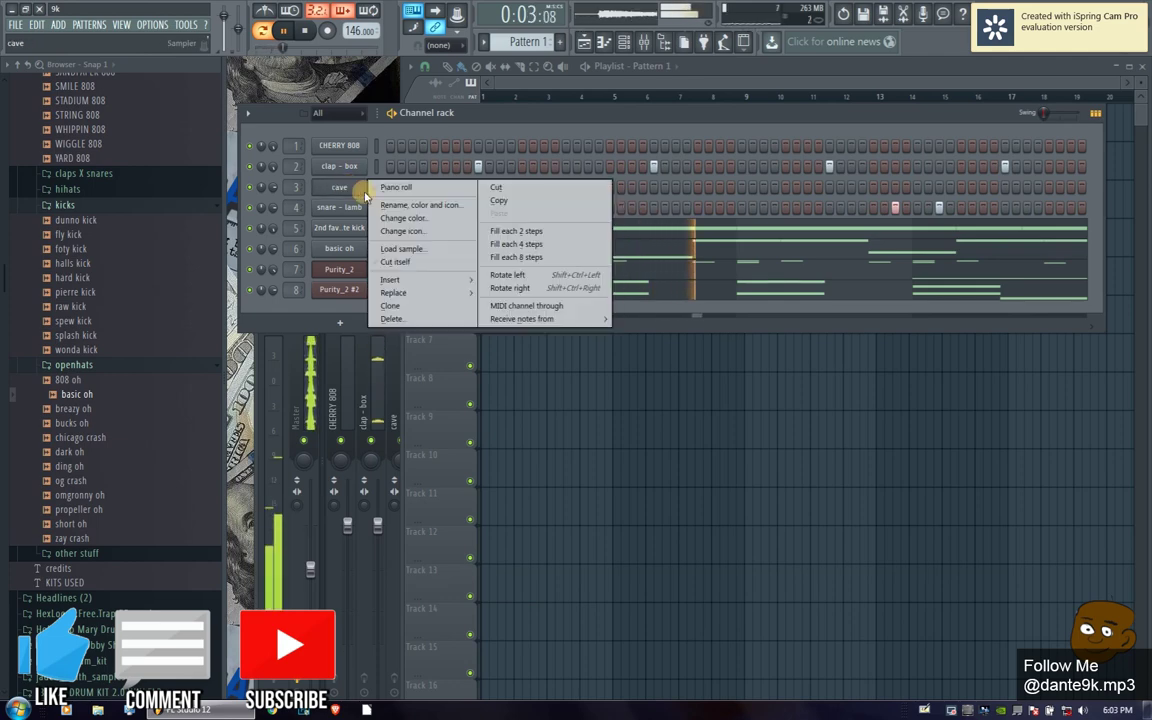
{"action": "left_click", "coordinate": [398, 188]}
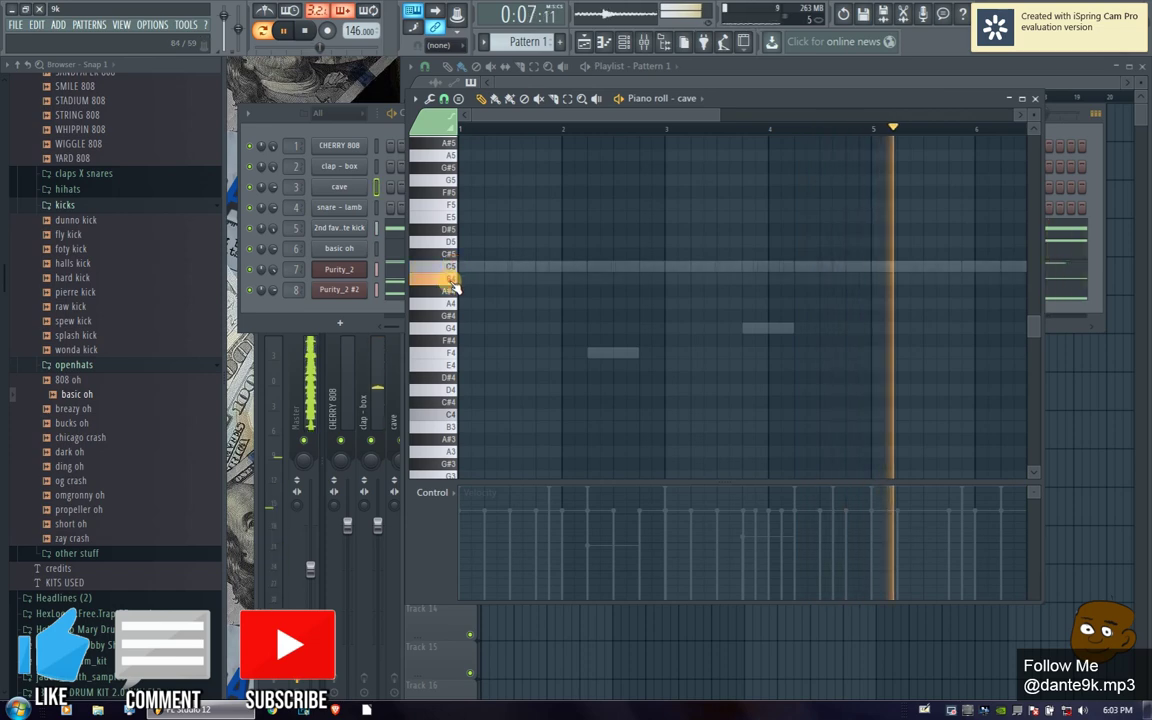
{"action": "right_click", "coordinate": [327, 170]}
{"action": "right_click", "coordinate": [325, 187]}
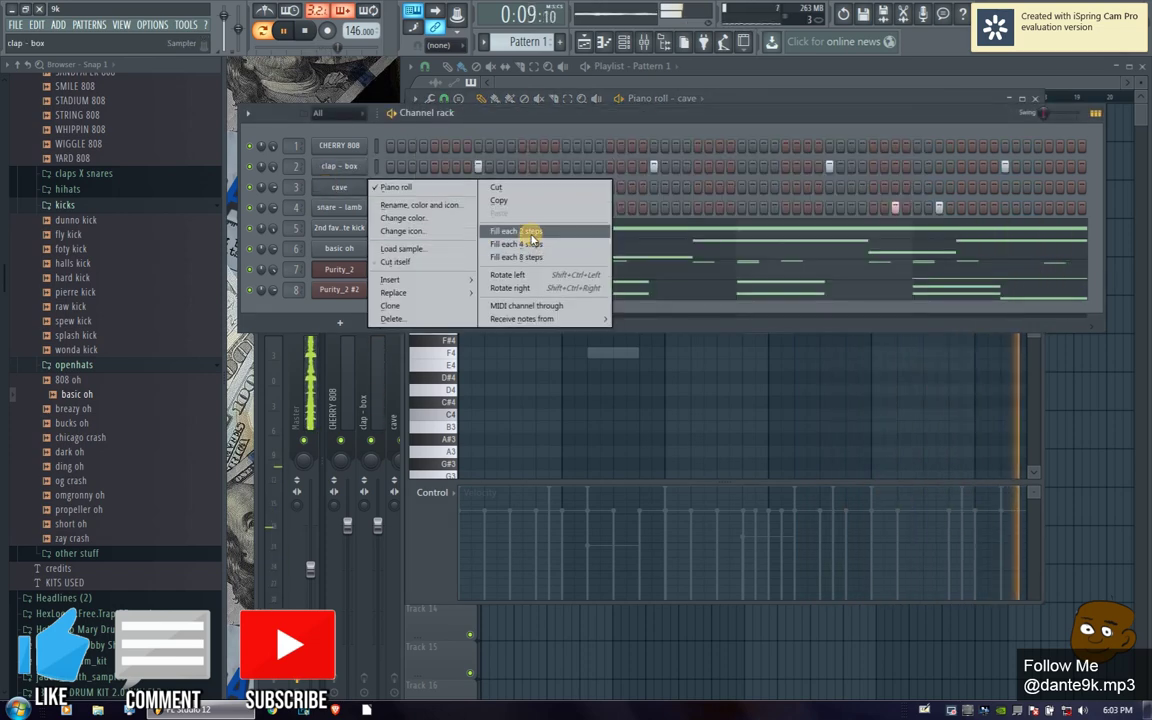
{"action": "left_click", "coordinate": [529, 230]}
- Rename the cave channel to "Hi Hats"
{"action": "right_click", "coordinate": [341, 190]}
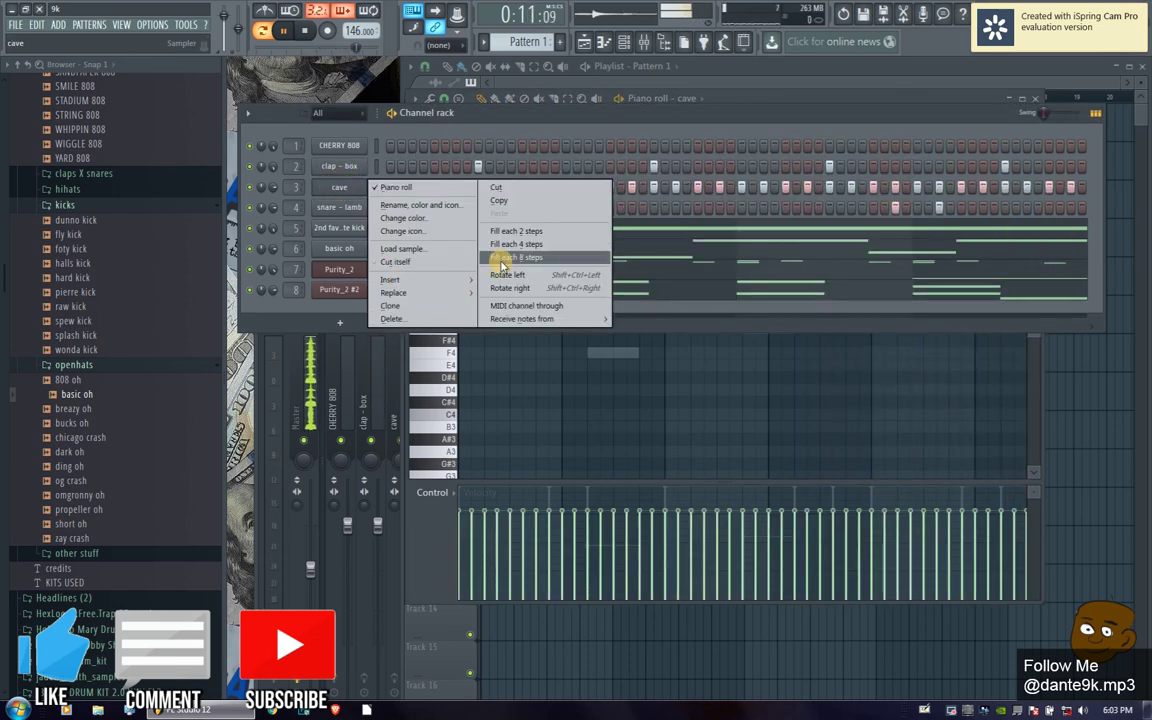
{"action": "left_click", "coordinate": [430, 205]}
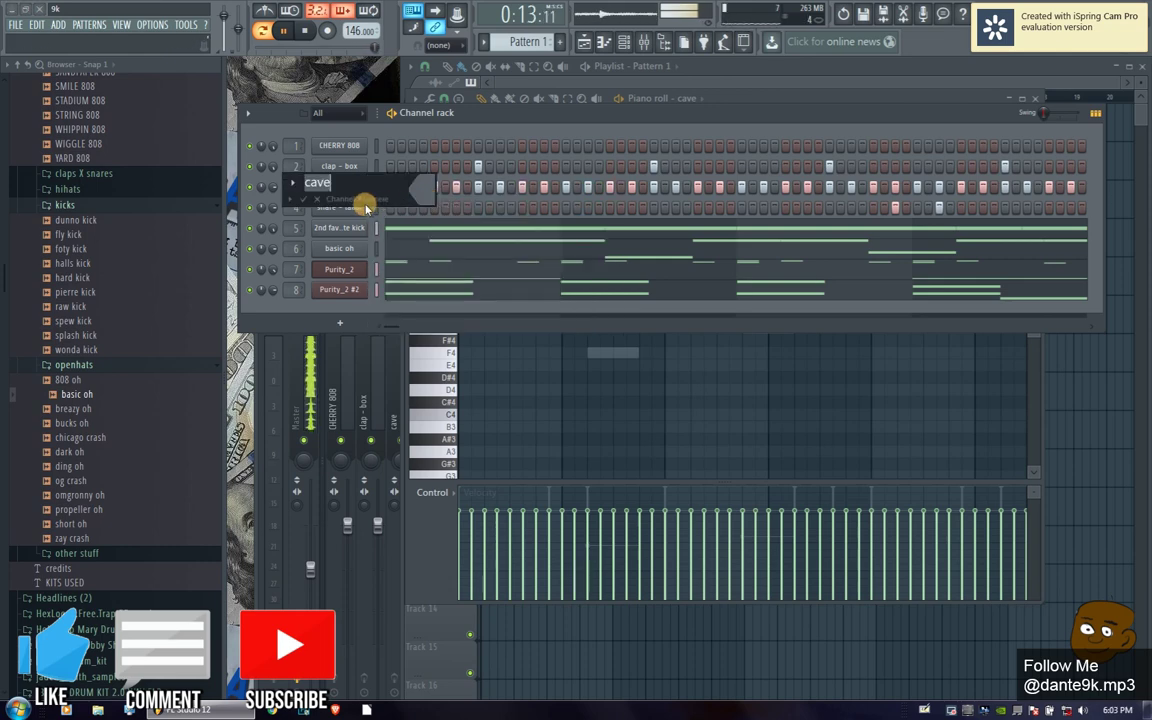
{"action": "type", "text": "Hi Hats"}
{"action": "key", "text": "Return"}
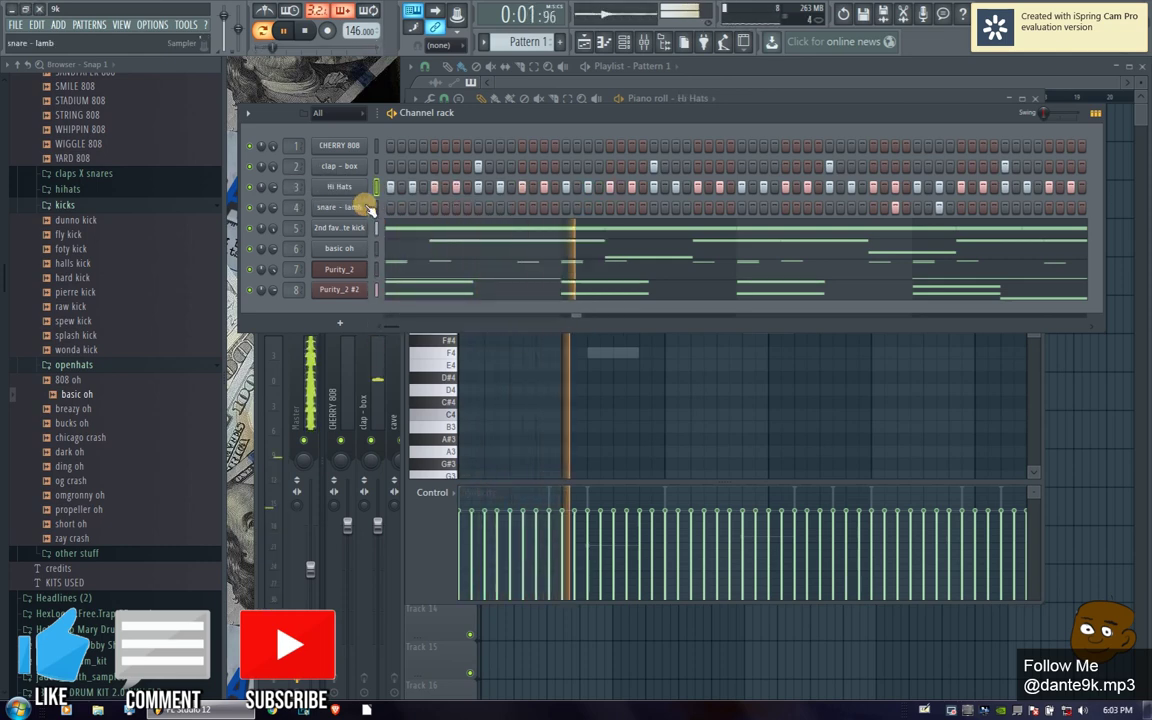
- Open the Hi Hats channel's piano roll and apply quick legato to its notes
{"action": "right_click", "coordinate": [378, 188]}
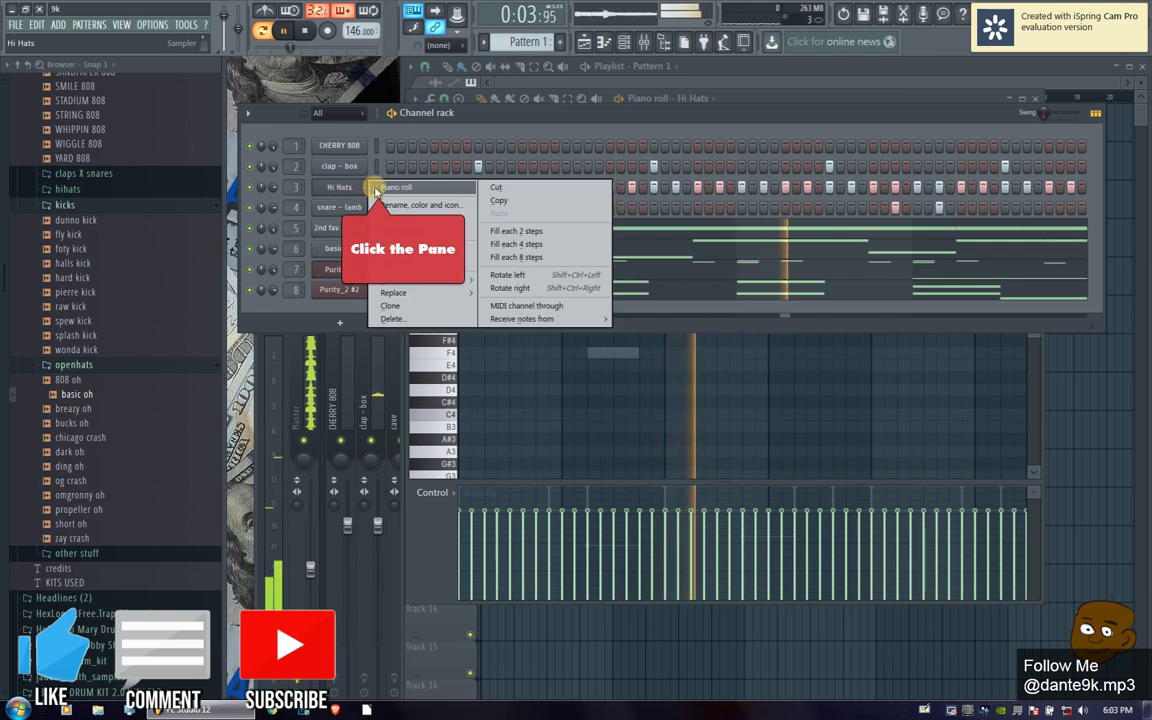
{"action": "left_click", "coordinate": [380, 190]}
{"action": "right_click", "coordinate": [381, 193]}
{"action": "left_click", "coordinate": [395, 187]}
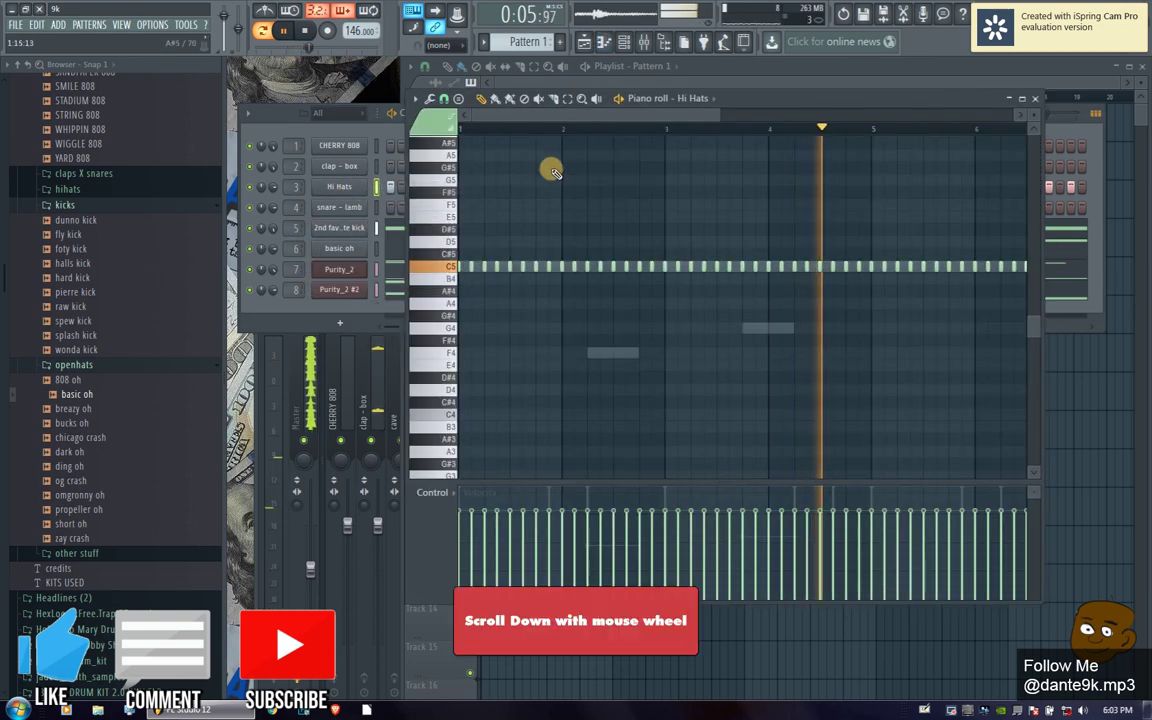
{"action": "scroll", "coordinate": [556, 130], "scroll_direction": "down", "scroll_amount": 2}
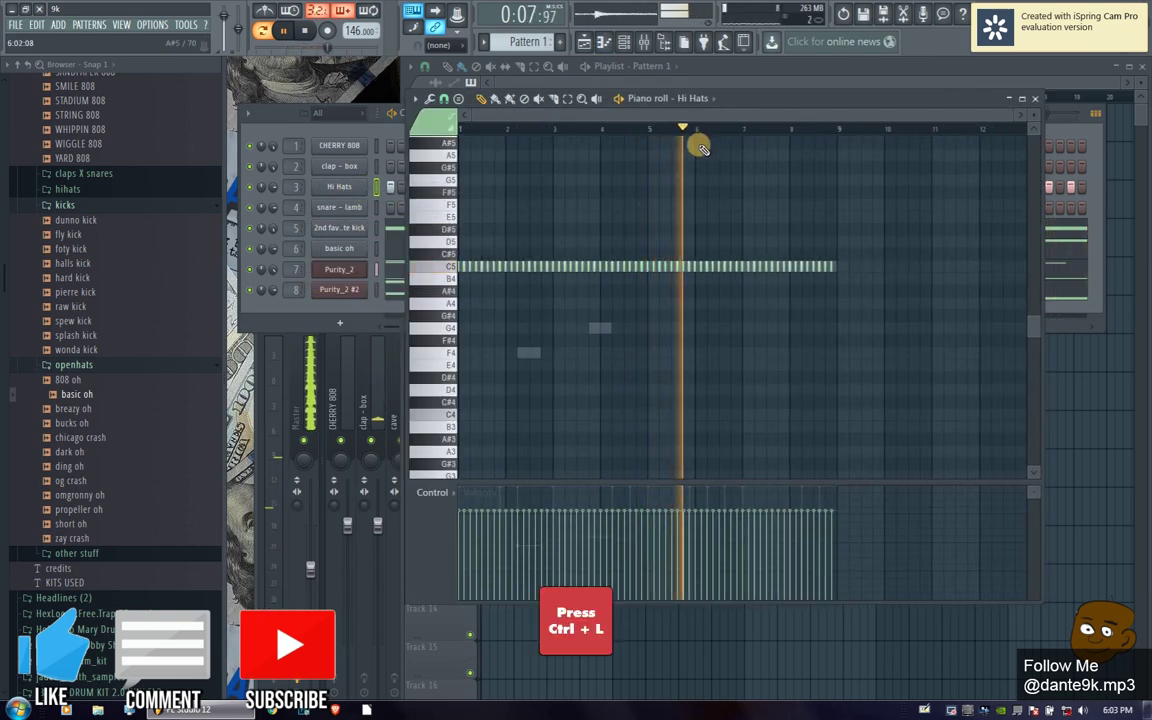
{"action": "key", "text": "ctrl+l"}
- Try varying the hi-hat note velocities with the LFO tool, lowering its start value, and reset and close it
{"action": "left_click", "coordinate": [442, 98]}
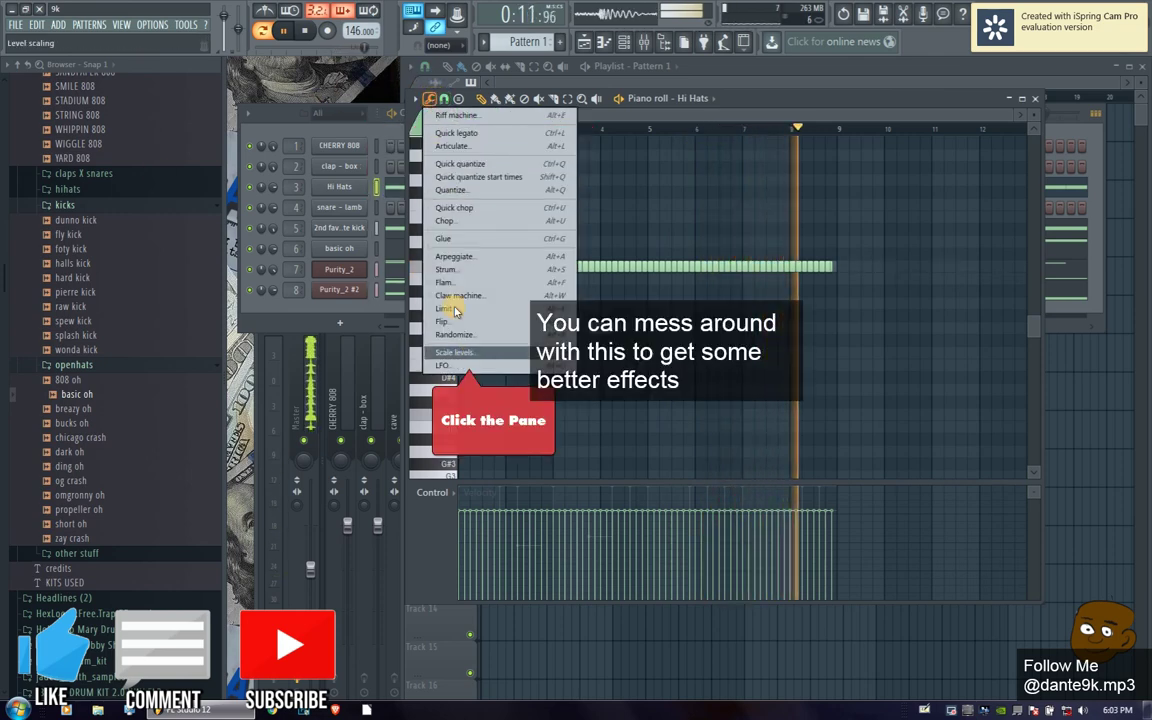
{"action": "left_click", "coordinate": [455, 352]}
{"action": "left_click", "coordinate": [625, 265]}
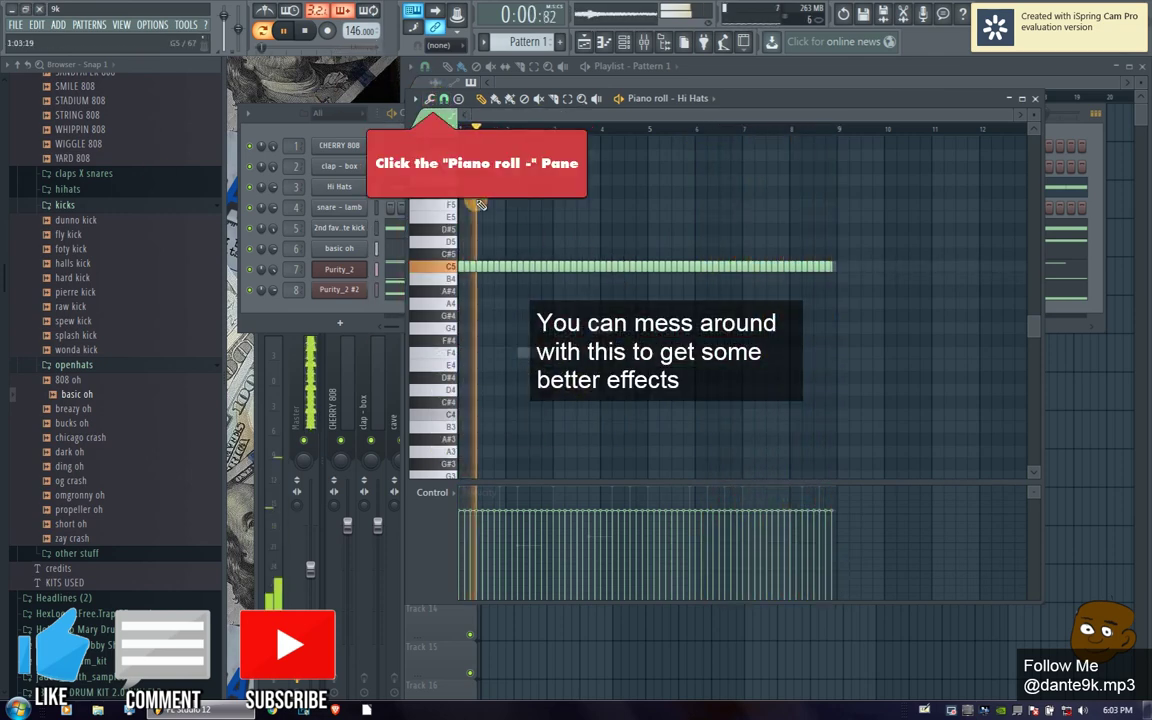
{"action": "left_click", "coordinate": [430, 98]}
{"action": "left_click", "coordinate": [442, 365]}
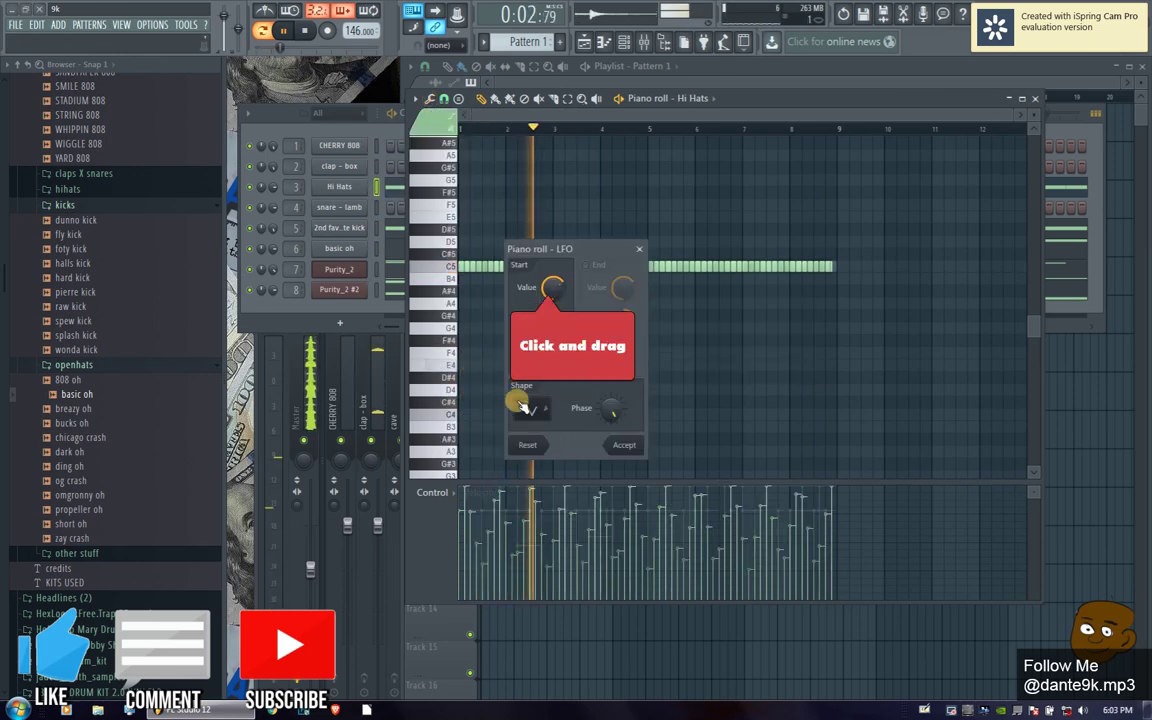
{"action": "mouse_move", "coordinate": [553, 287]}
{"action": "left_mouse_down"}
{"action": "mouse_move", "coordinate": [553, 320]}
{"action": "mouse_move", "coordinate": [553, 308]}
{"action": "left_mouse_up"}
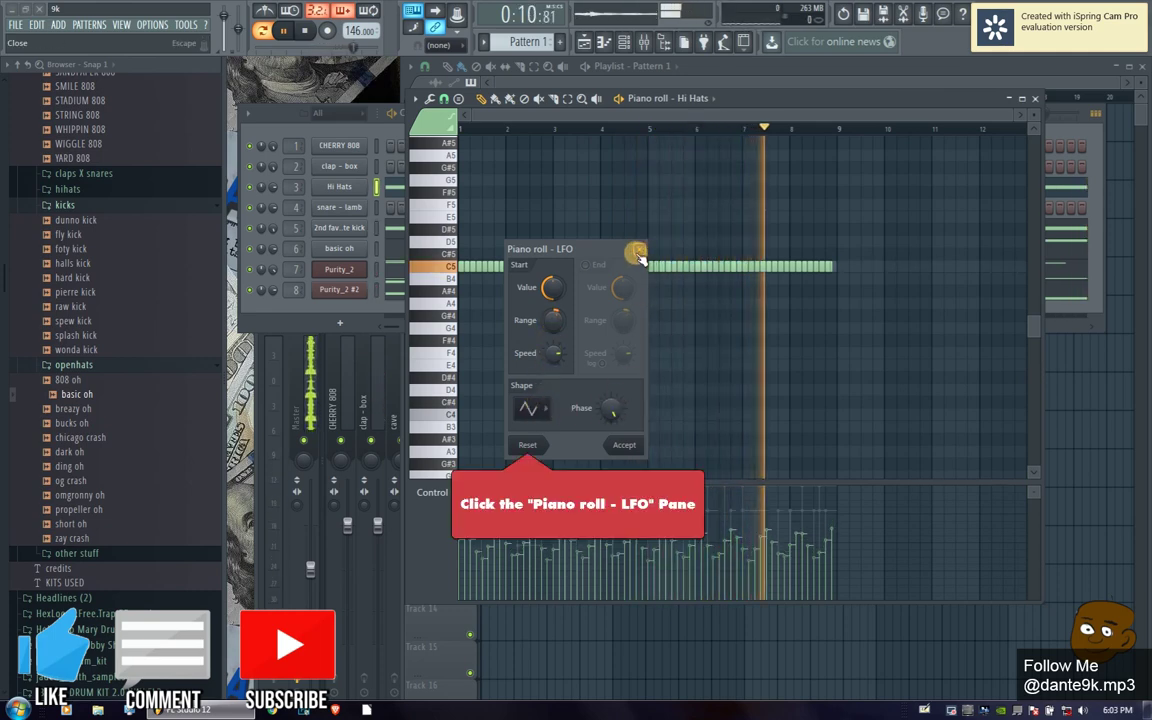
{"action": "left_click", "coordinate": [529, 442]}
{"action": "left_click", "coordinate": [638, 254]}
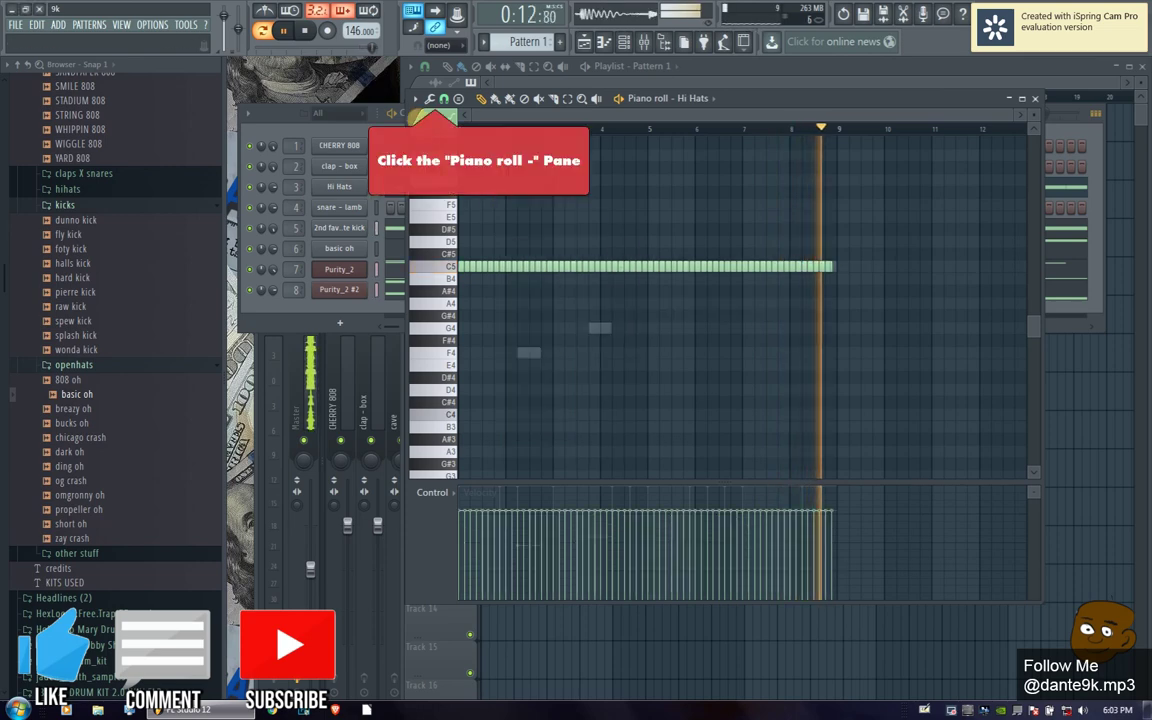
{"action": "left_click", "coordinate": [430, 98]}
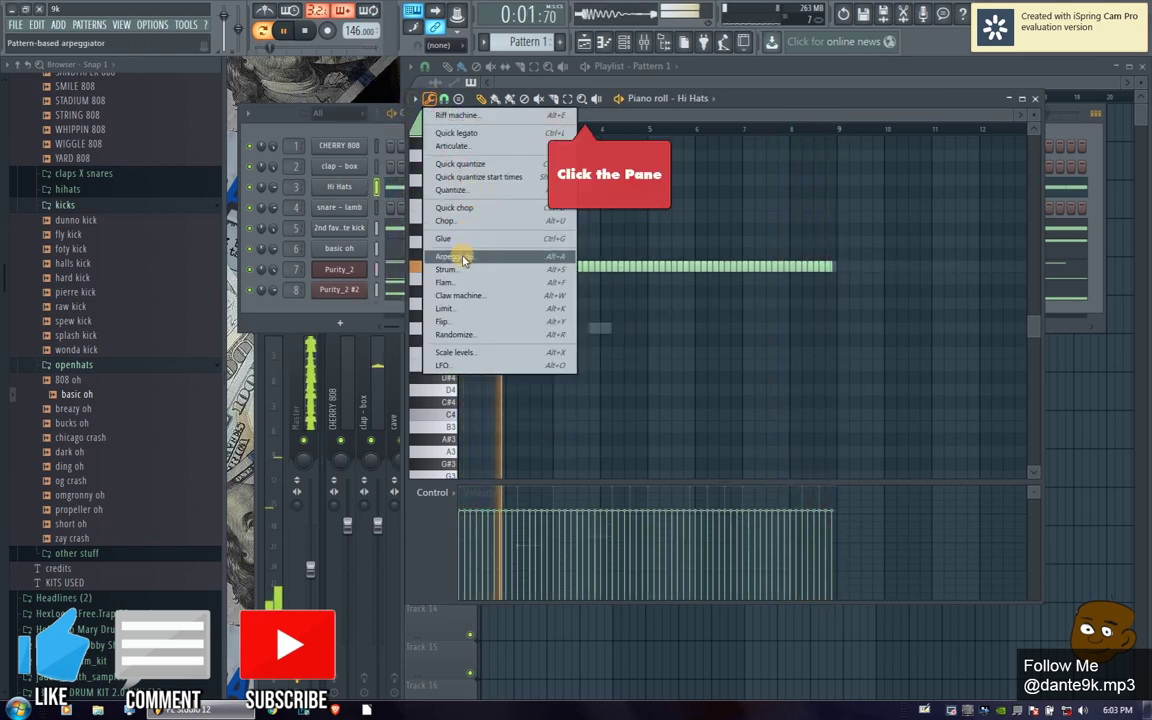
{"action": "left_click", "coordinate": [486, 195]}
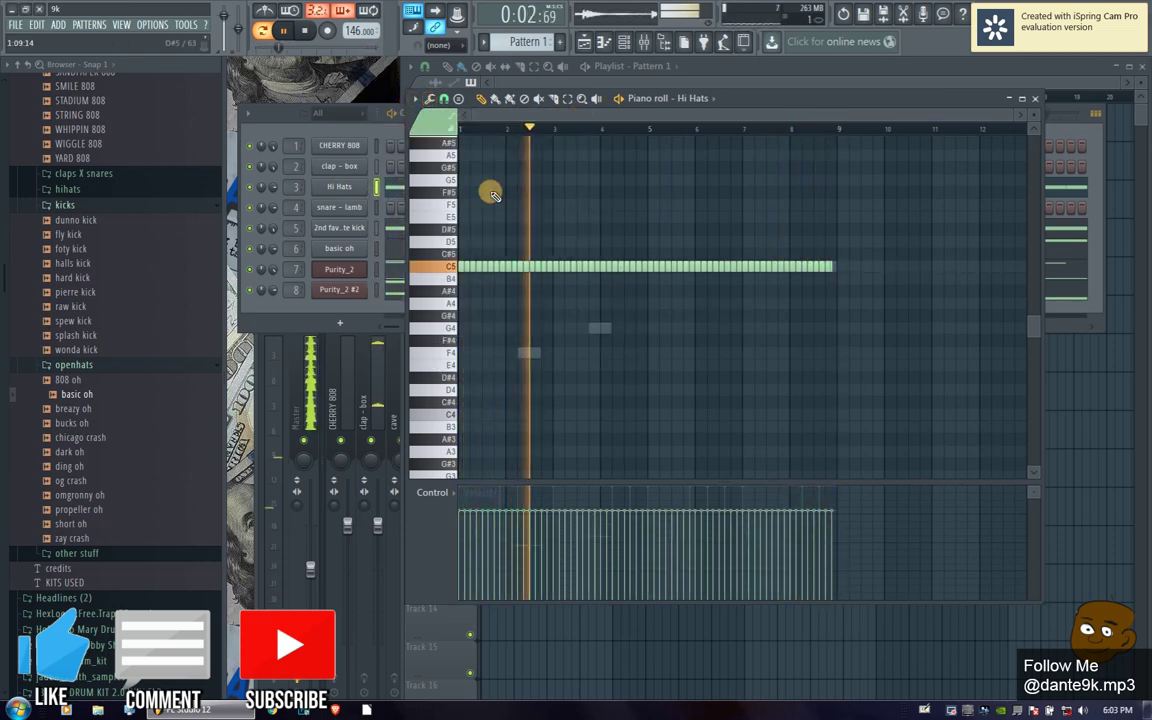
- Apply an LFO to the Hi Hats note velocities with a lowered start value and reduced range
{"action": "left_click", "coordinate": [430, 98]}
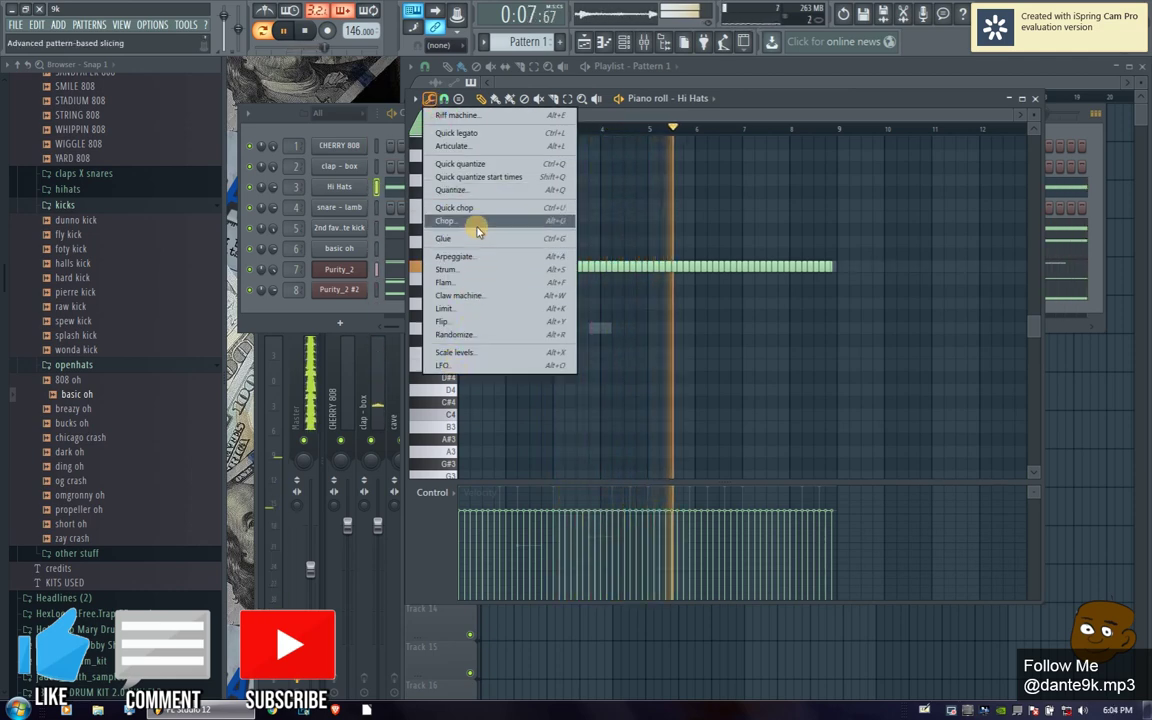
{"action": "left_click", "coordinate": [443, 365]}
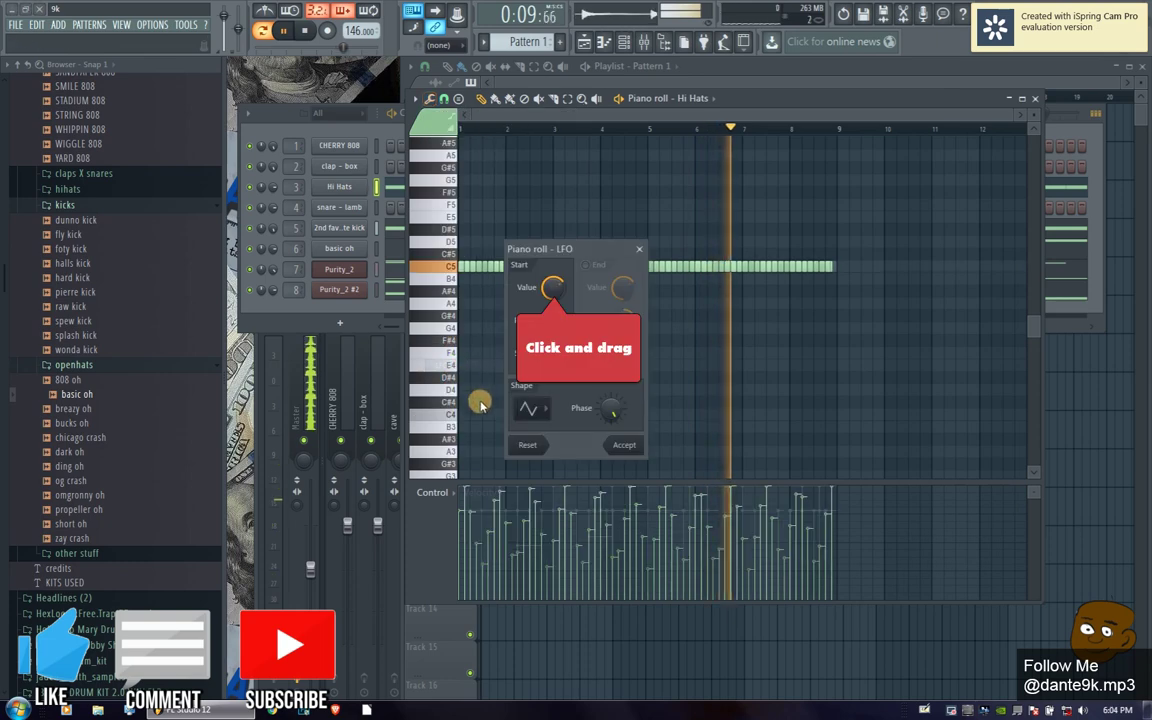
{"action": "left_click_drag", "start_coordinate": [565, 303], "coordinate": [565, 335]}
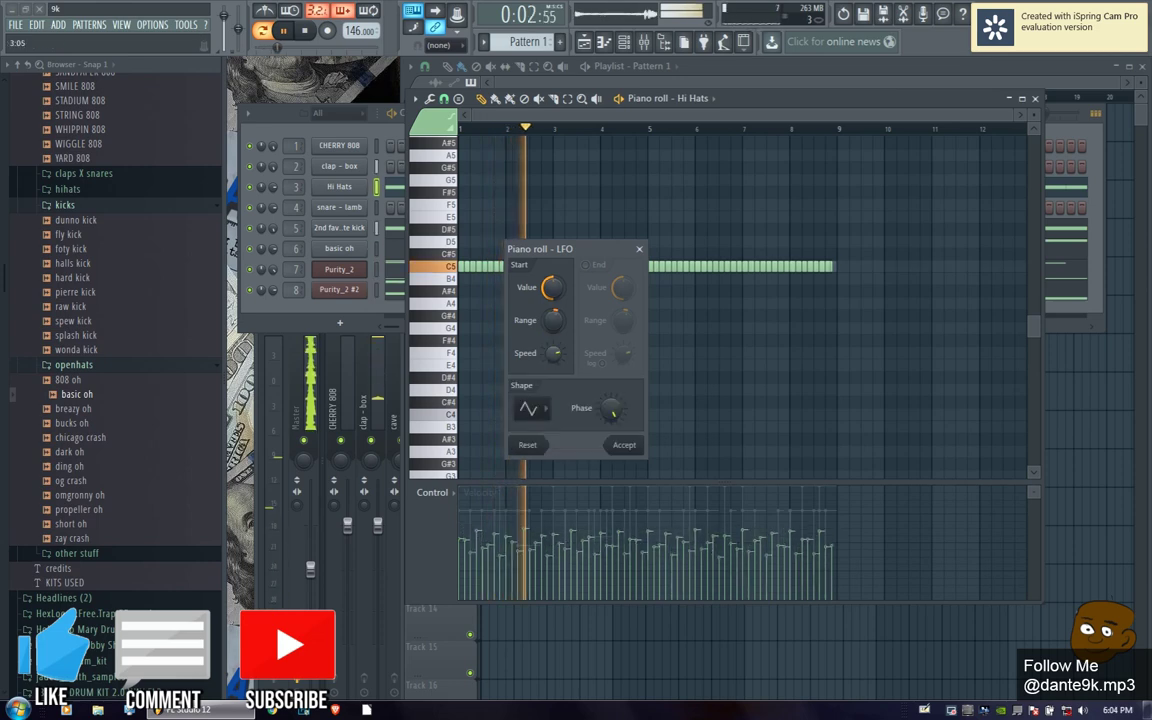
{"action": "left_click", "coordinate": [588, 355]}
{"action": "left_click", "coordinate": [626, 447]}
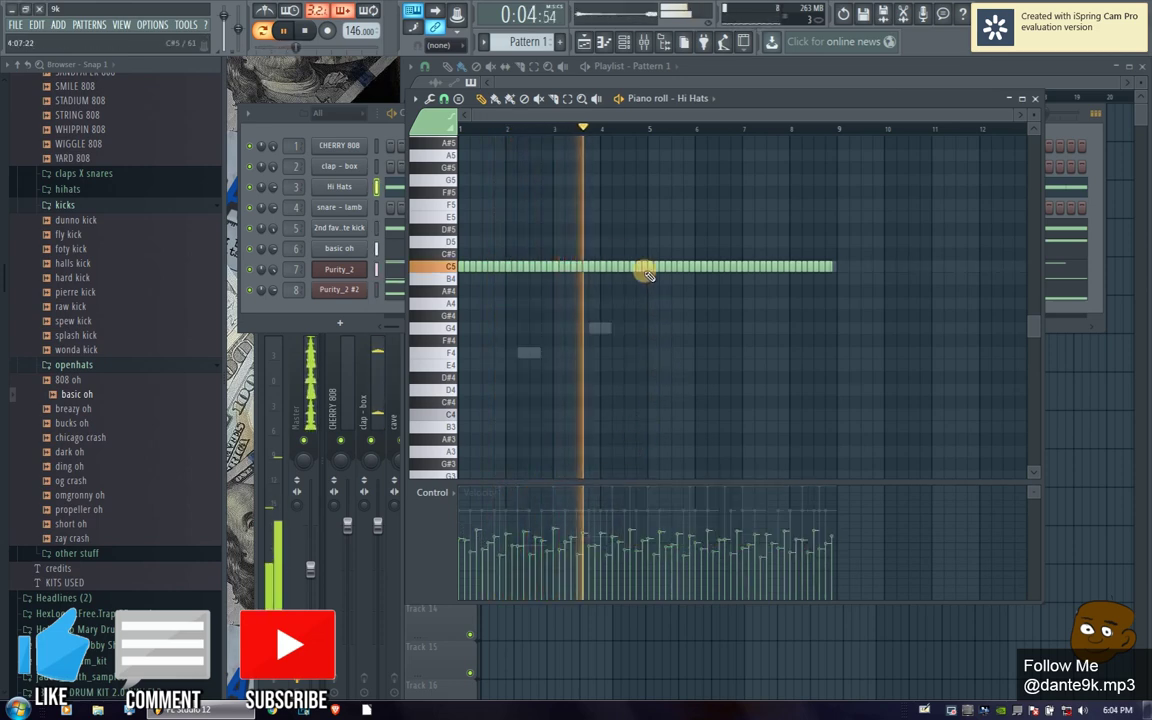
- Add an A4 hi-hat note just before bar 5, chop it with the default pattern, and taper the roll's velocities downward
{"action": "scroll", "coordinate": [663, 125], "scroll_direction": "up", "scroll_amount": 4}
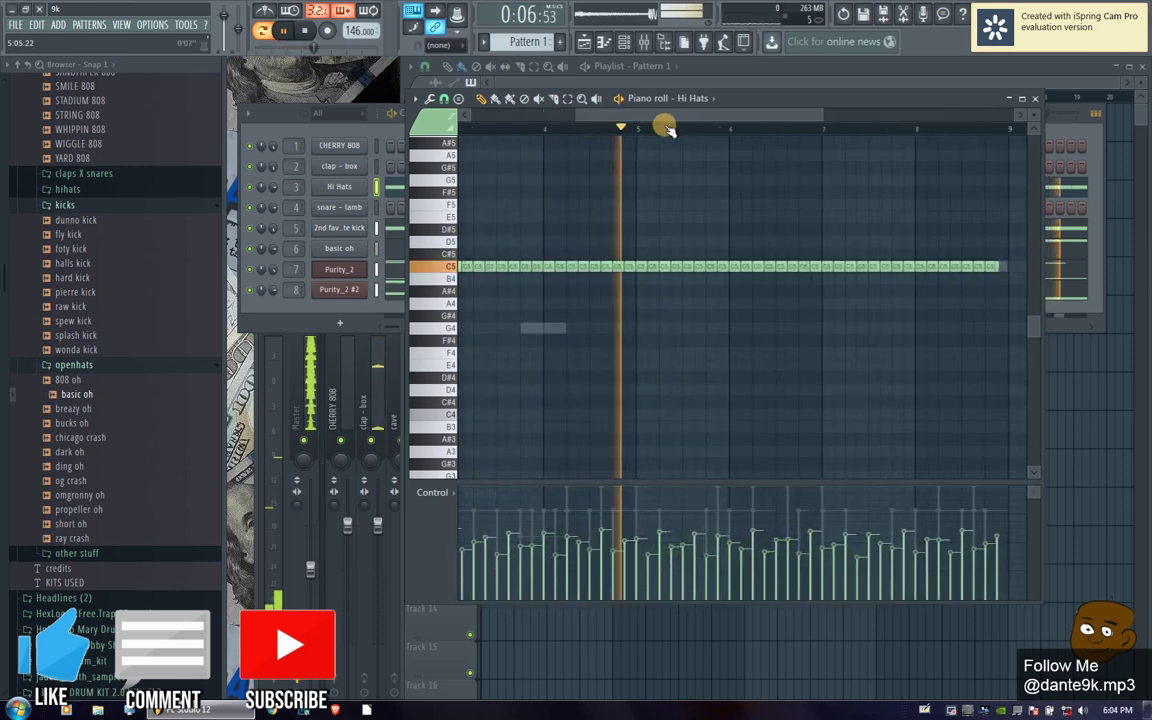
{"action": "left_click", "coordinate": [610, 304], "text": "ctrl"}
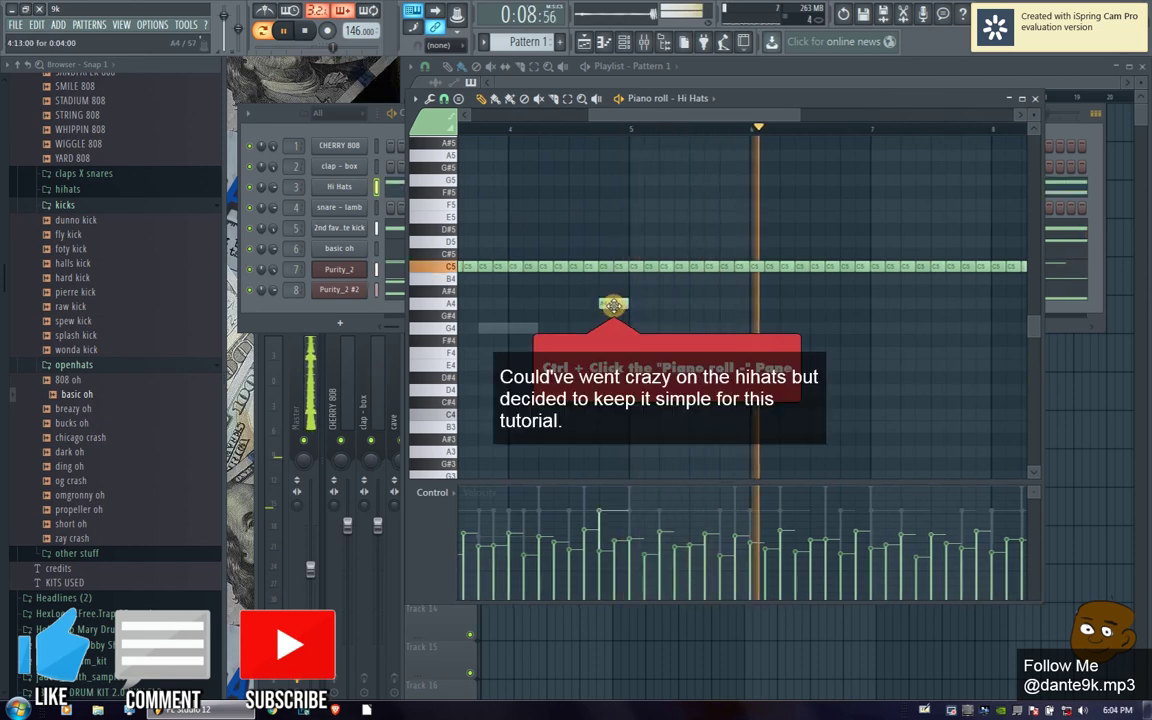
{"action": "left_click", "coordinate": [440, 101]}
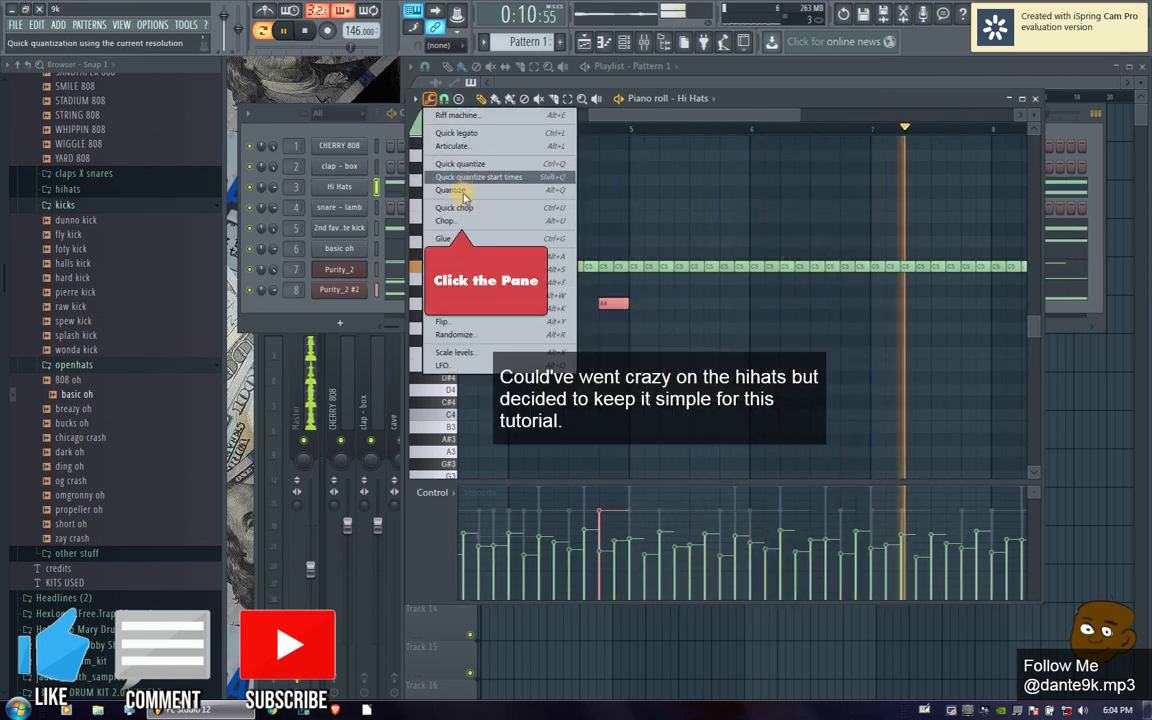
{"action": "left_click", "coordinate": [465, 220]}
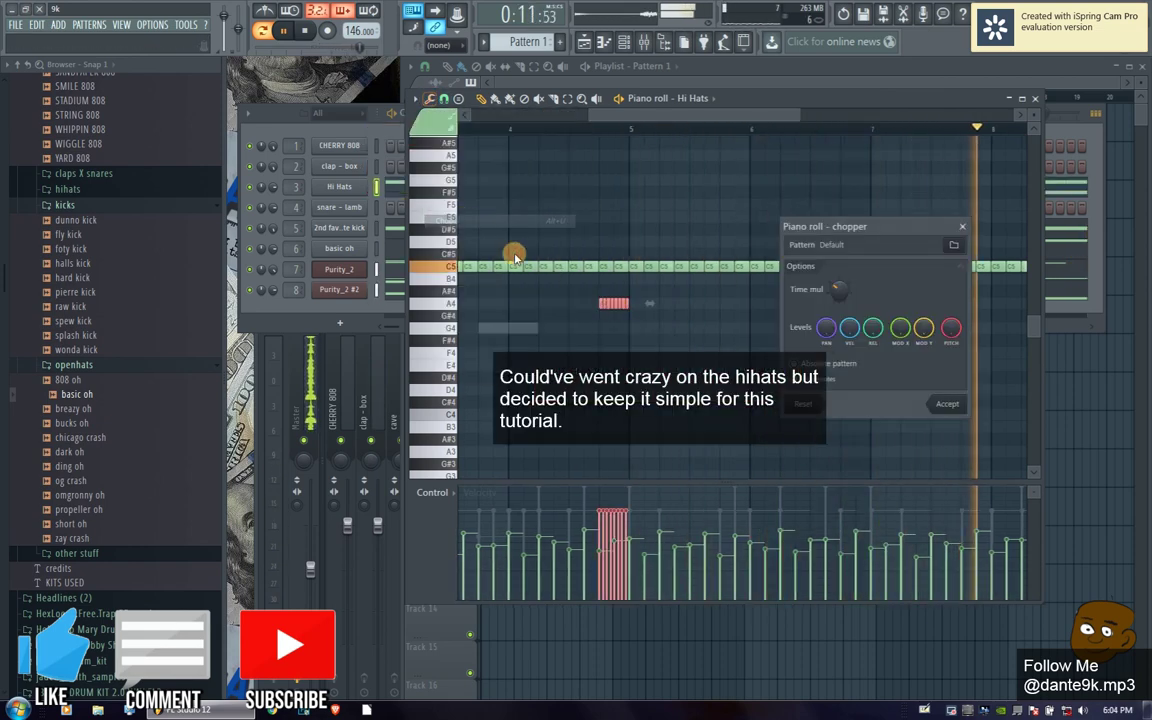
{"action": "left_click", "coordinate": [955, 404]}
{"action": "left_click_drag", "start_coordinate": [612, 527], "coordinate": [596, 524]}
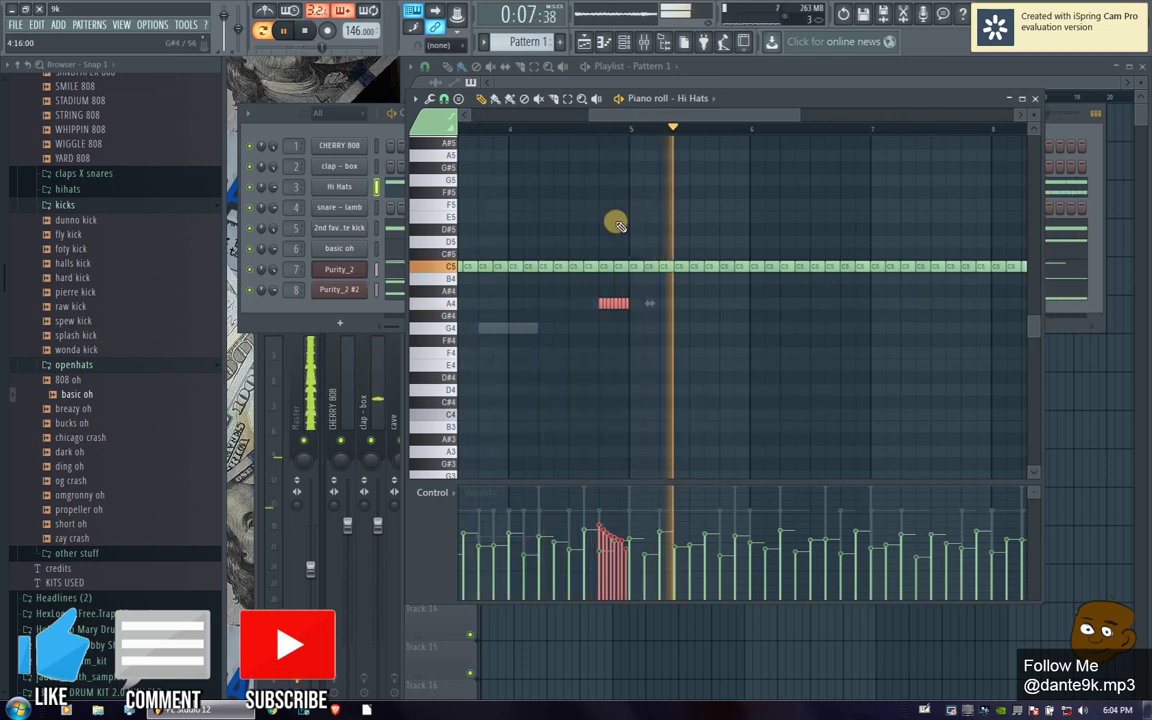
{"action": "left_click", "coordinate": [1035, 98]}
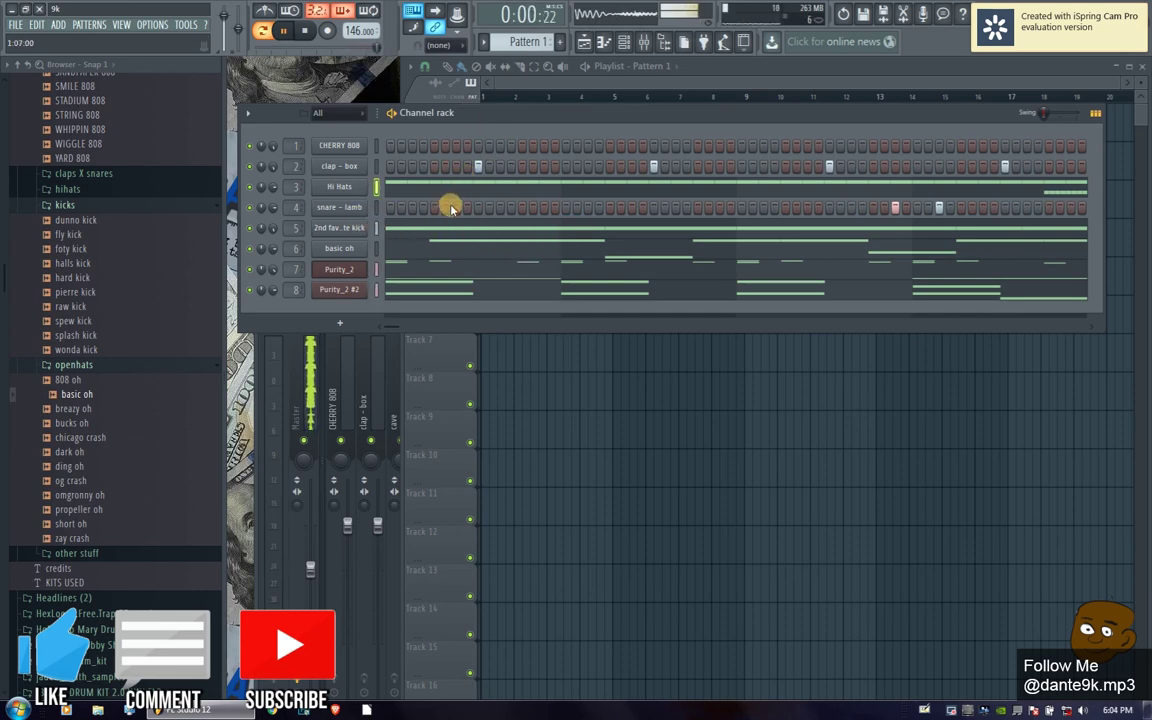
- Add snare – lamb hits on steps 3, 15, 19 and 35 of the pattern
{"action": "left_click", "coordinate": [546, 208]}
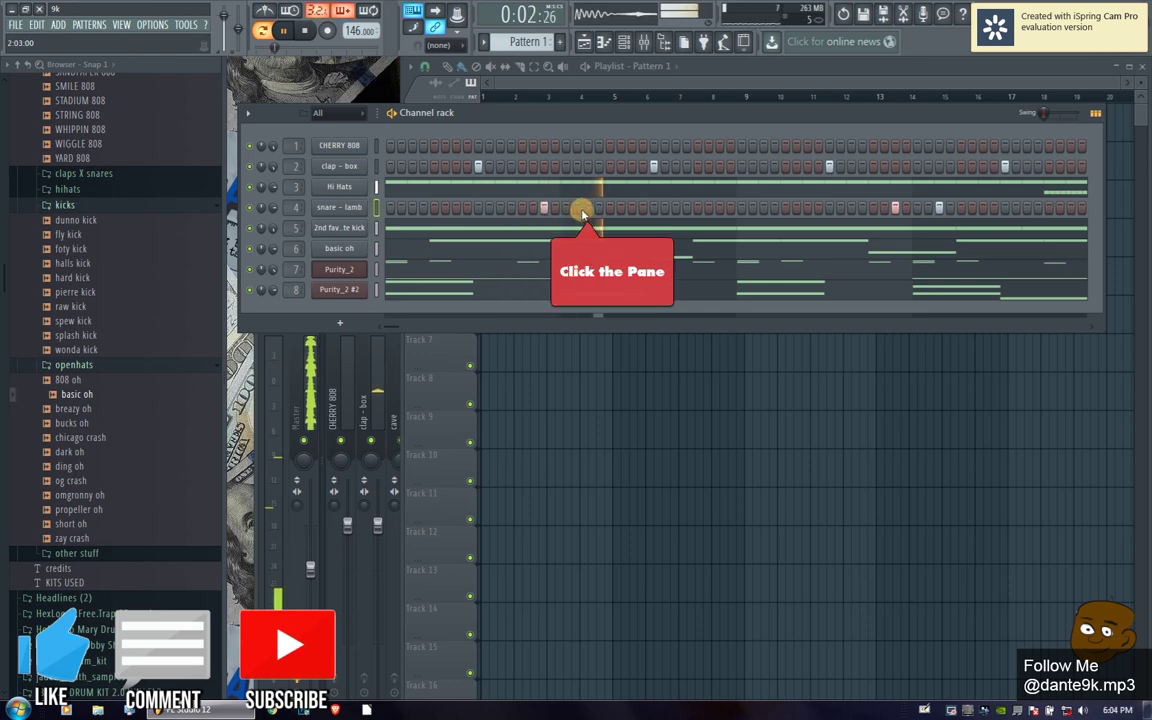
{"action": "left_click", "coordinate": [401, 212]}
{"action": "key", "text": "space"}
{"action": "key", "text": "space"}
{"action": "left_click", "coordinate": [407, 213]}
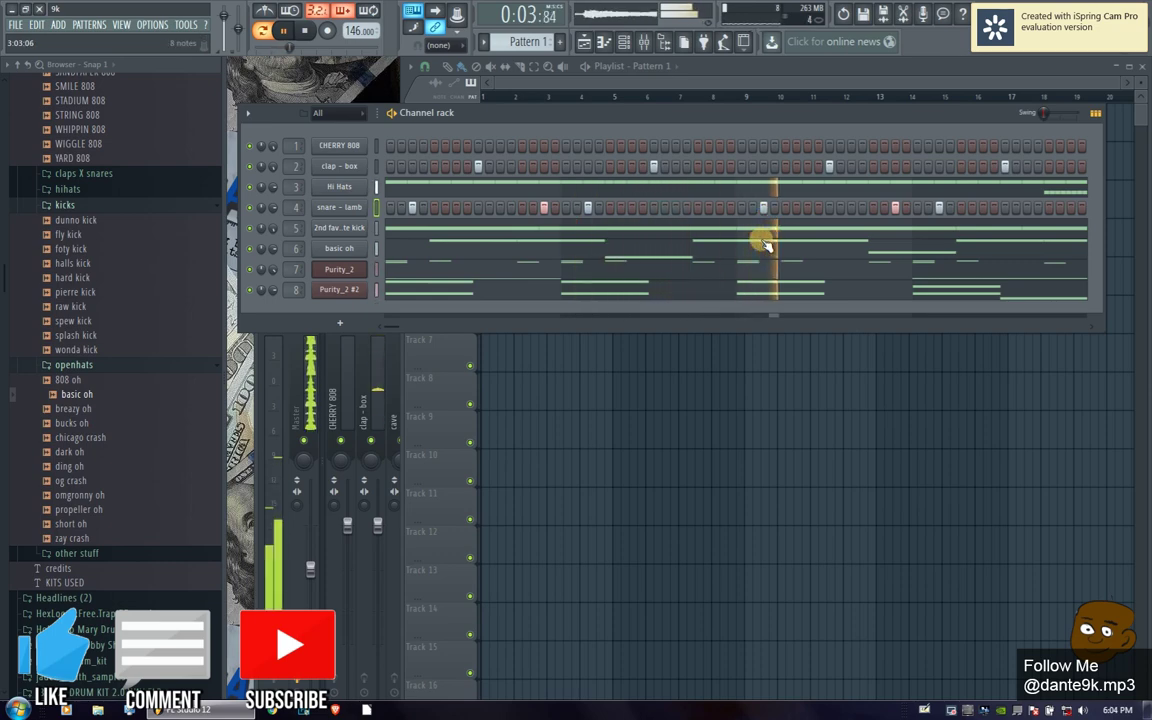
- Raise the velocities of the snare – lamb notes to maximum in the piano roll and close it
{"action": "right_click", "coordinate": [383, 205]}
{"action": "left_click", "coordinate": [410, 212]}
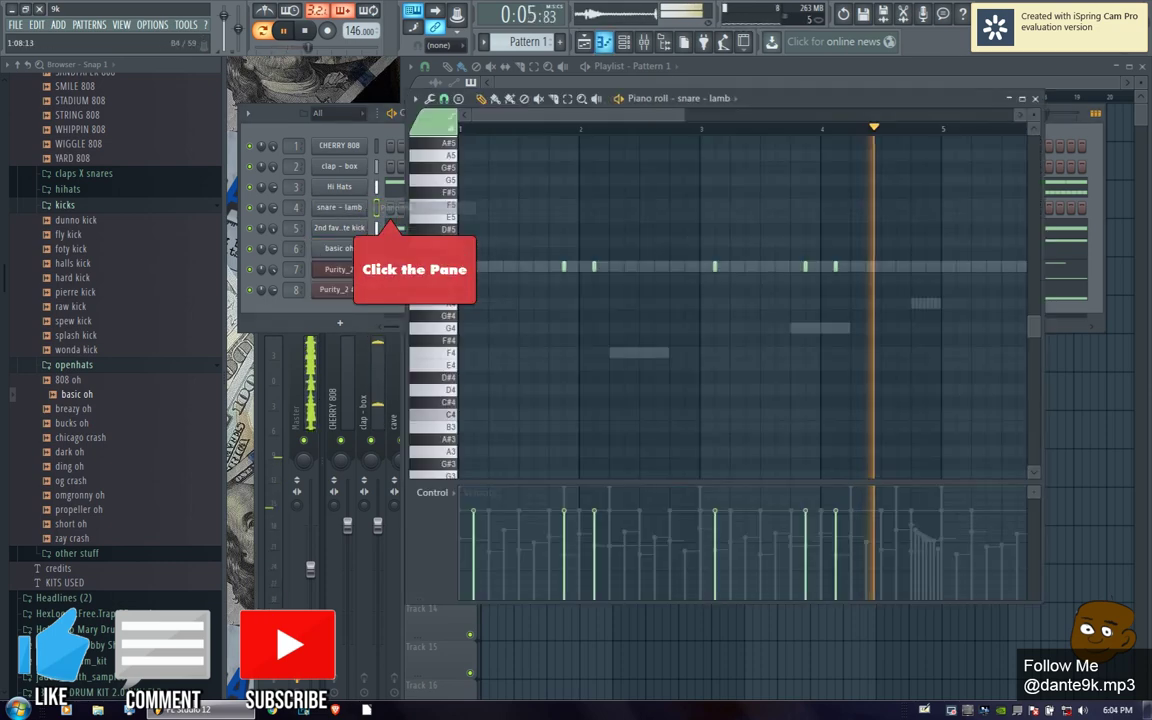
{"action": "scroll", "coordinate": [585, 133], "scroll_direction": "down", "scroll_amount": 5}
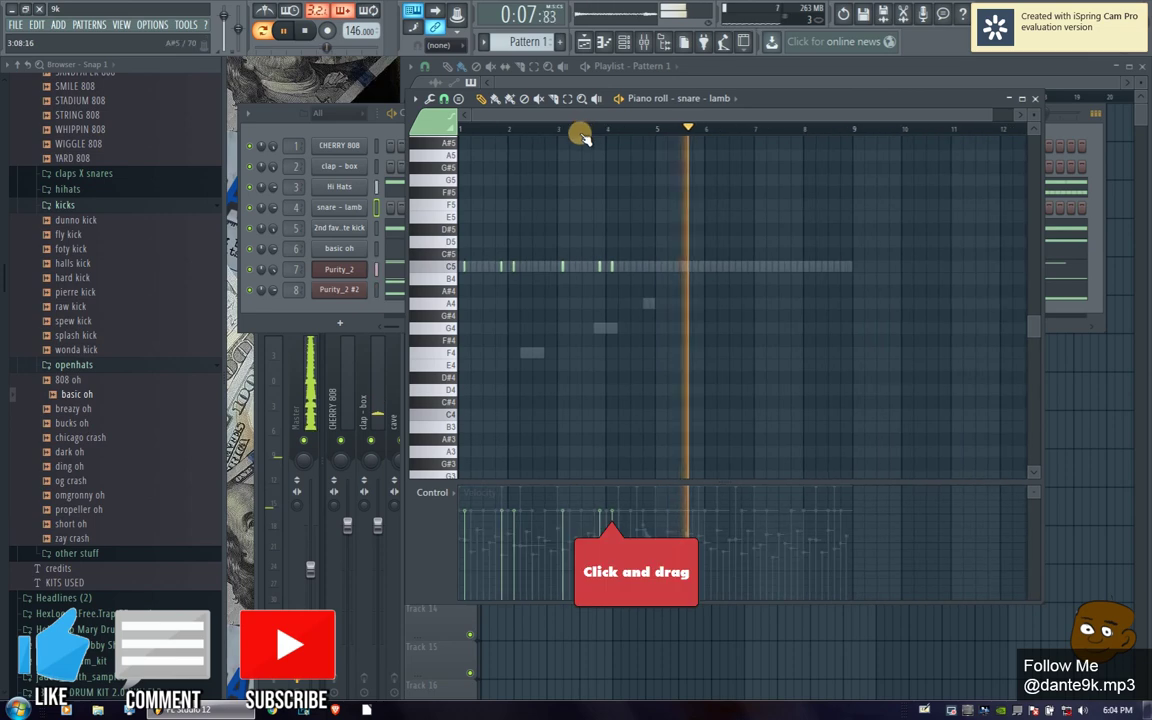
{"action": "left_click", "coordinate": [1022, 98]}
{"action": "left_click", "coordinate": [1130, 64]}
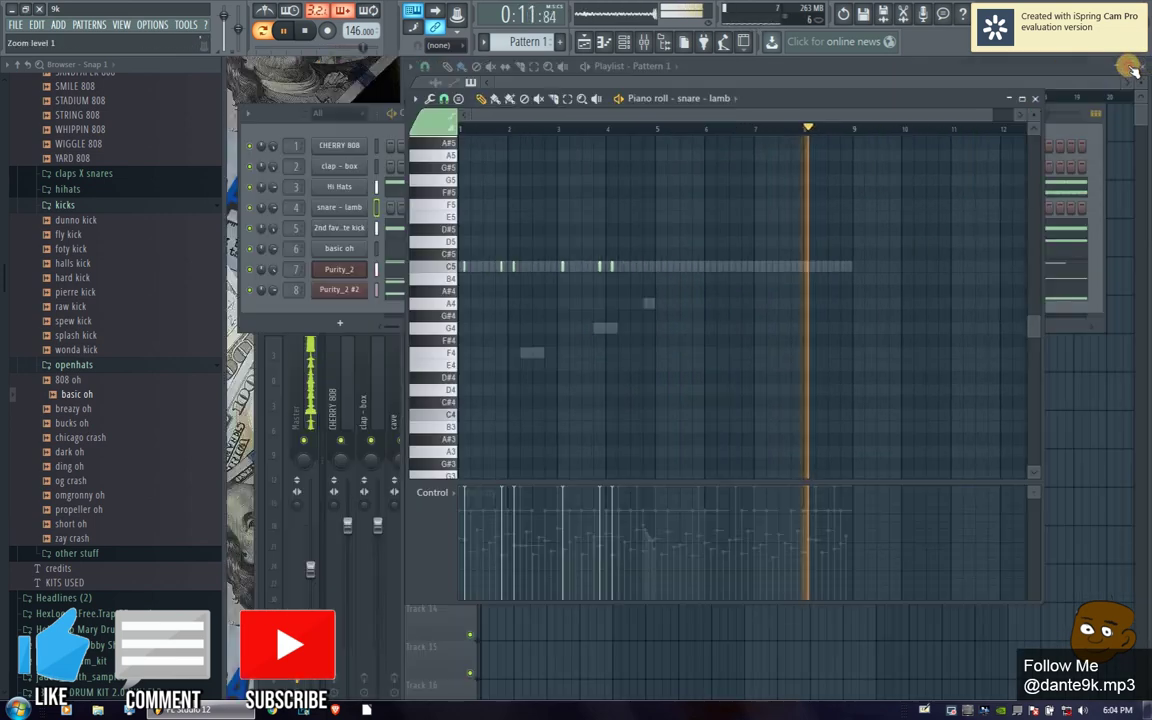
{"action": "left_click", "coordinate": [1036, 99]}
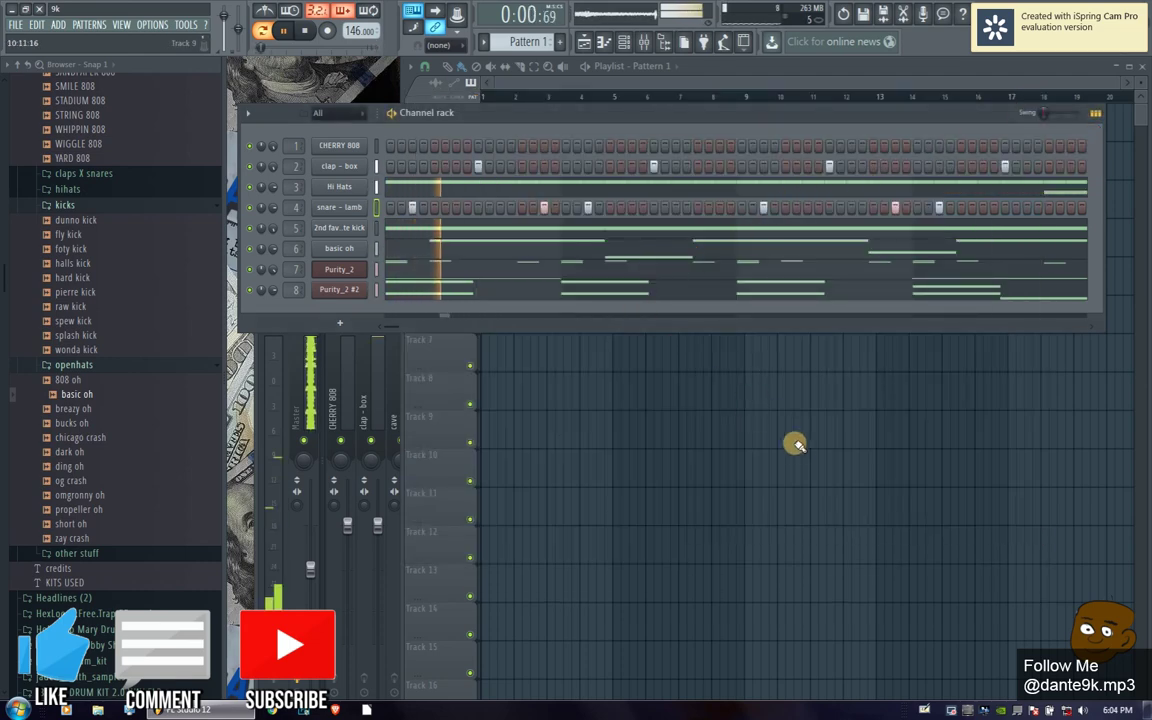
- Lower the cave mixer track to about -10.7 dB with adjusted stereo separation, and the clap – box track to about -3.5 dB
{"action": "left_click", "coordinate": [378, 396]}
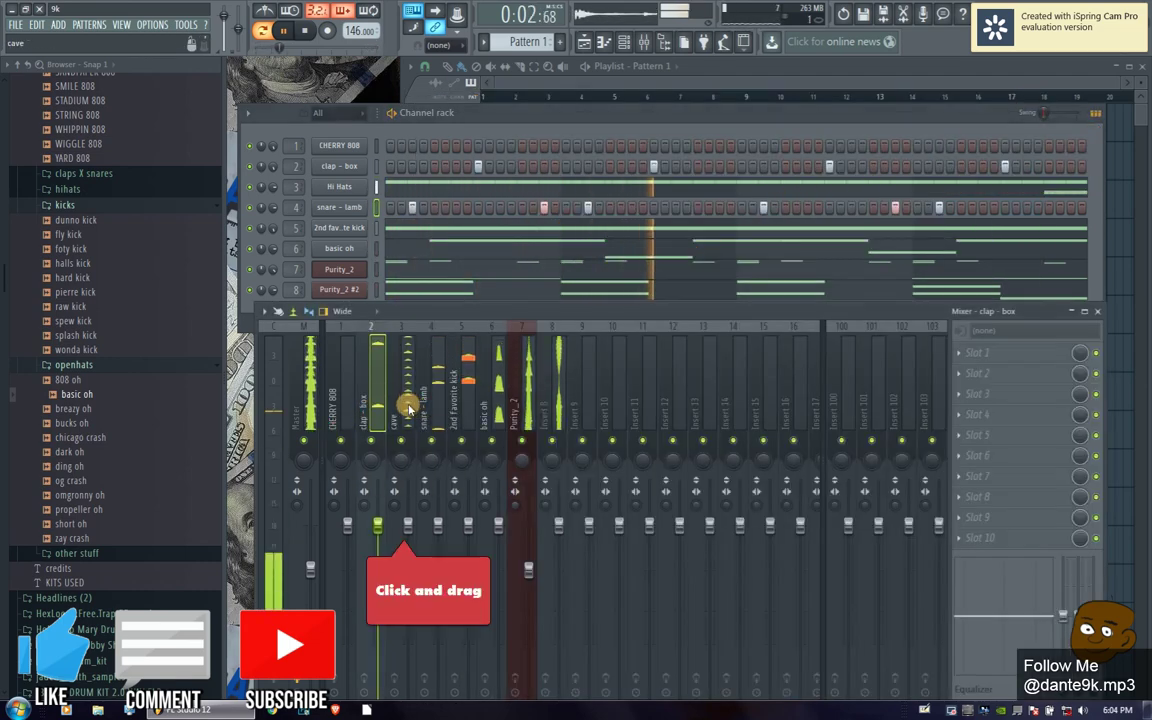
{"action": "left_click_drag", "start_coordinate": [407, 525], "coordinate": [408, 533]}
{"action": "left_click_drag", "start_coordinate": [407, 577], "coordinate": [407, 606]}
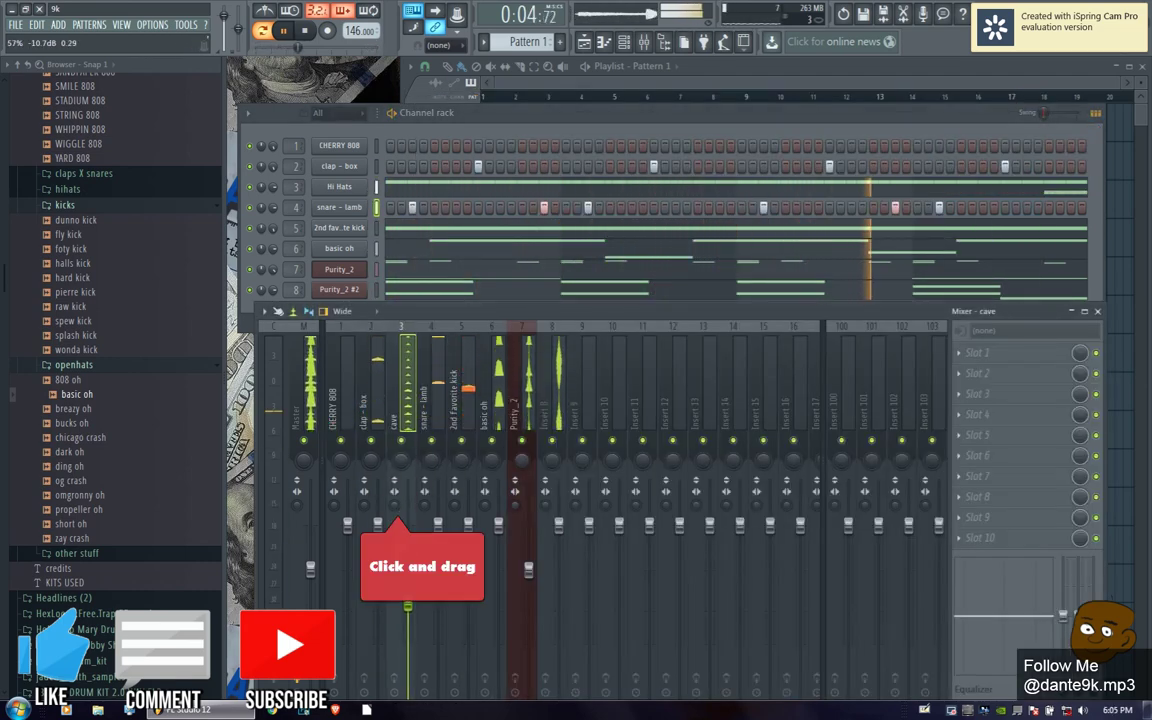
{"action": "left_click_drag", "start_coordinate": [394, 505], "coordinate": [377, 548]}
{"action": "left_click", "coordinate": [380, 449]}
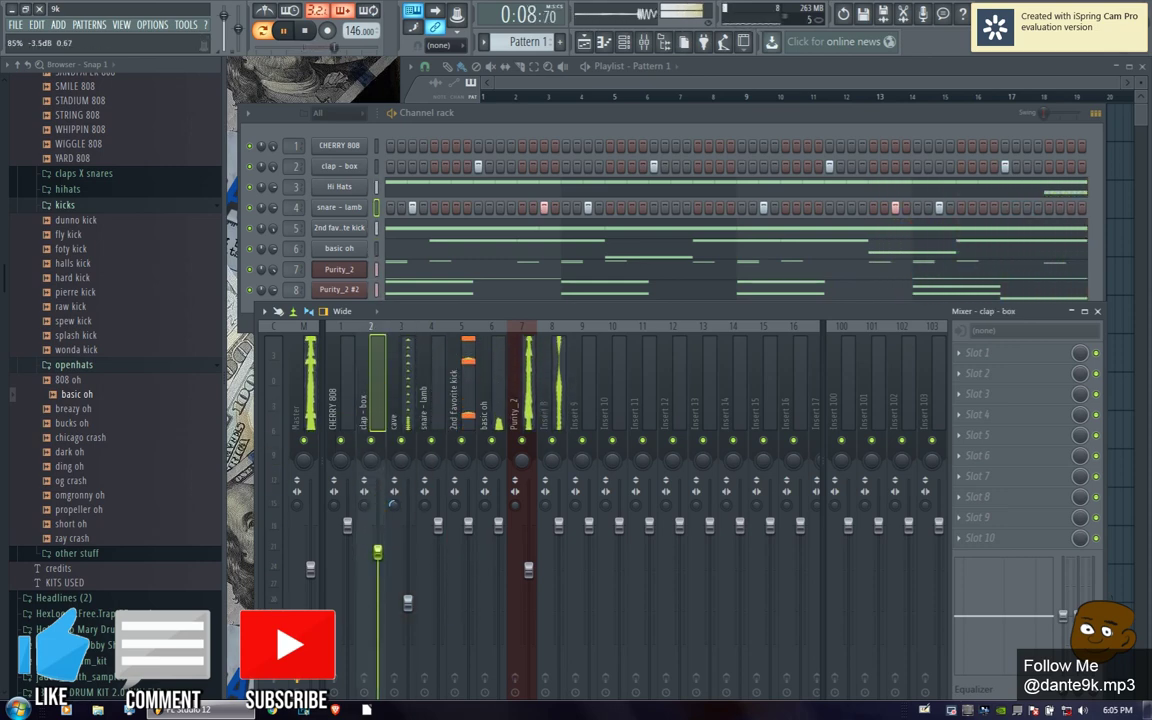
- Lower the mixer levels of the Purity_2 track slightly and the Insert 8 track more strongly, and minimize the mixer
{"action": "left_click", "coordinate": [466, 378]}
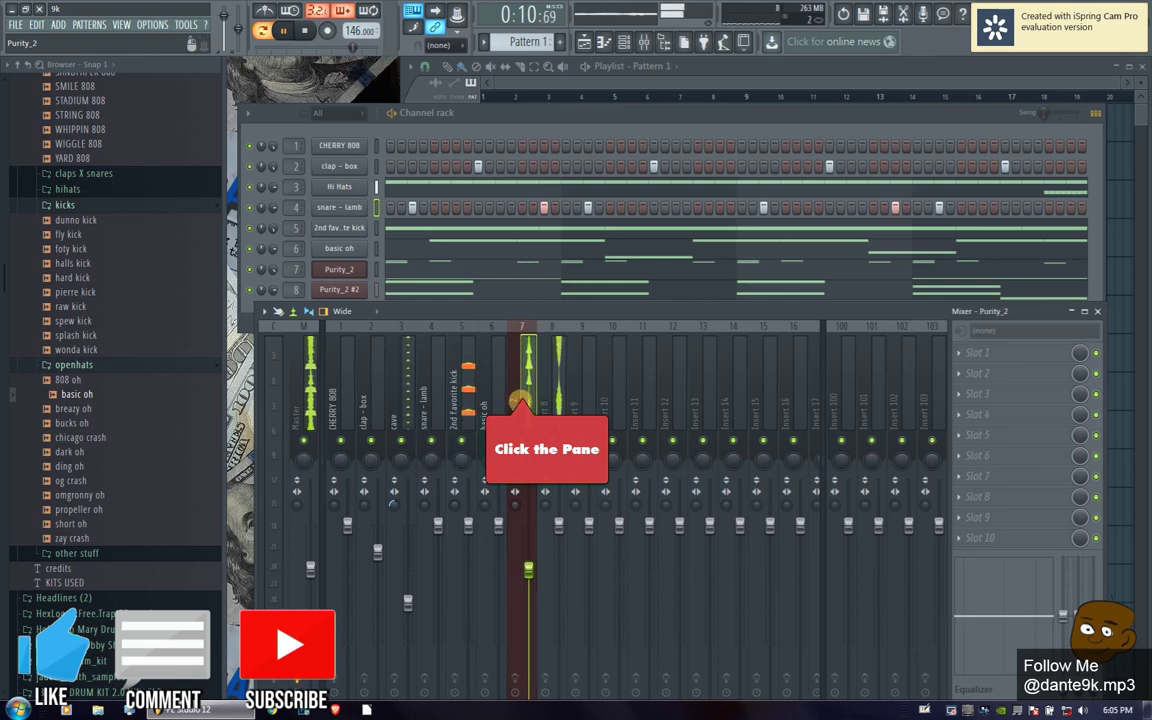
{"action": "left_click_drag", "start_coordinate": [528, 572], "coordinate": [530, 578]}
{"action": "left_click", "coordinate": [556, 415]}
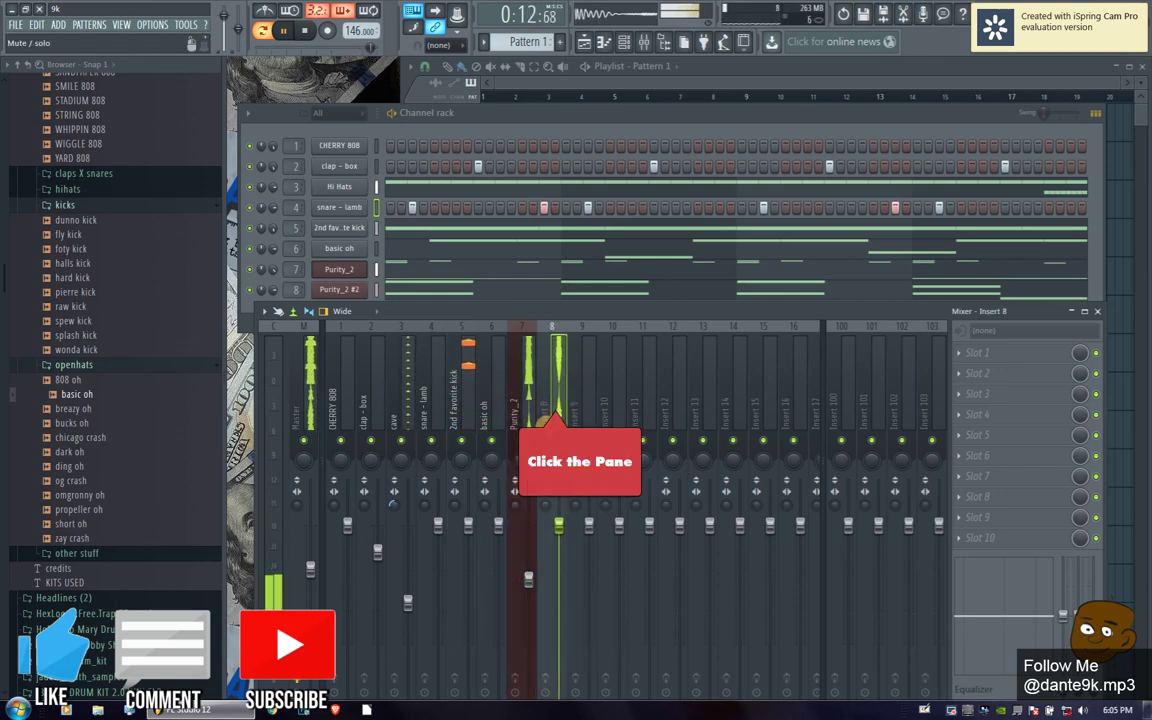
{"action": "left_click_drag", "start_coordinate": [558, 525], "coordinate": [558, 549]}
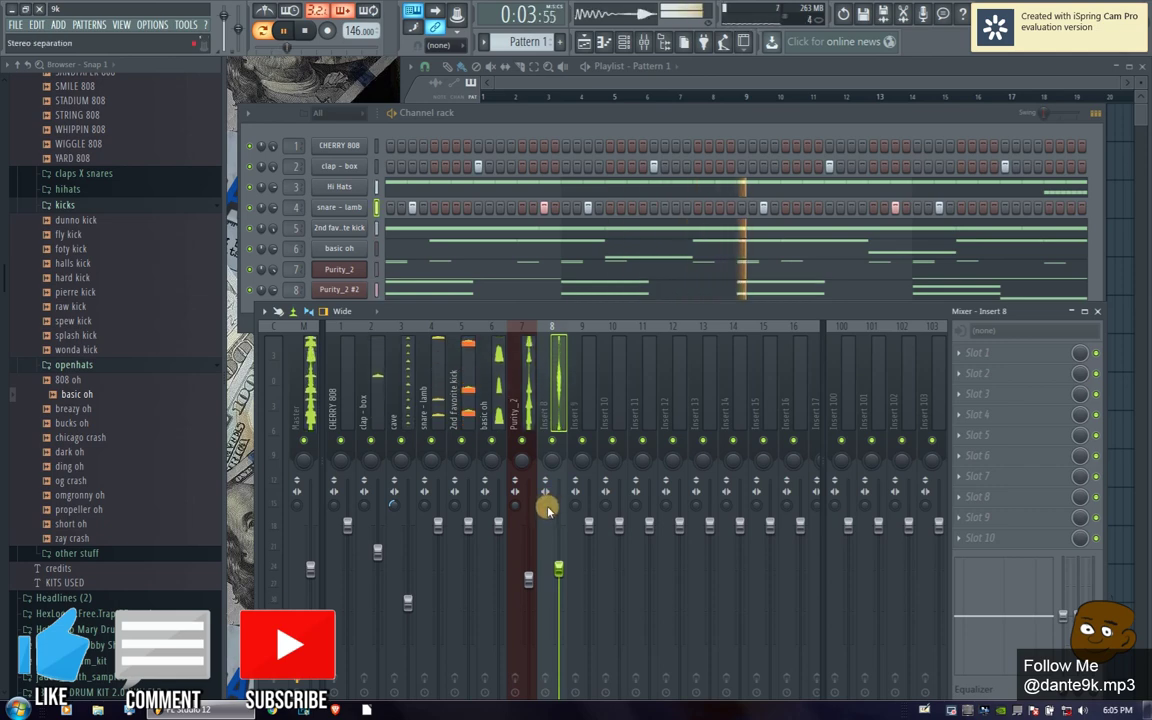
{"action": "left_click", "coordinate": [1073, 312]}
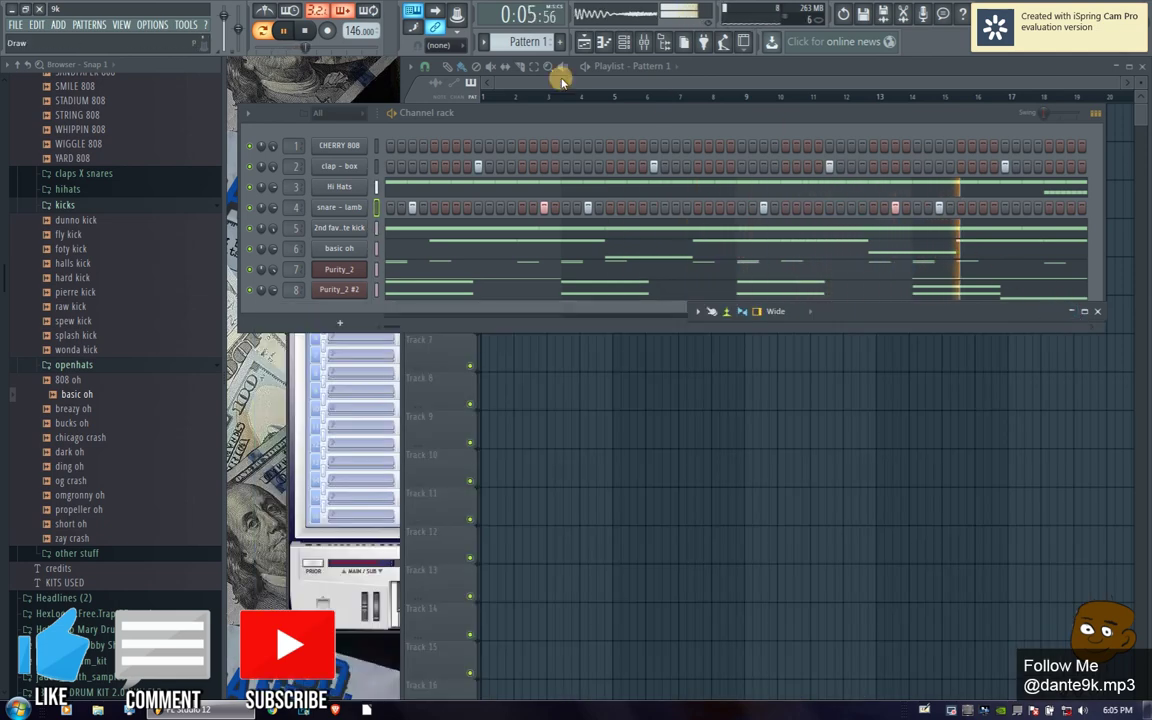
- Copy the note pattern of the 2nd favorite kick channel and paste it into the CHERRY 808 channel
{"action": "right_click", "coordinate": [339, 145]}
{"action": "left_click", "coordinate": [410, 147]}
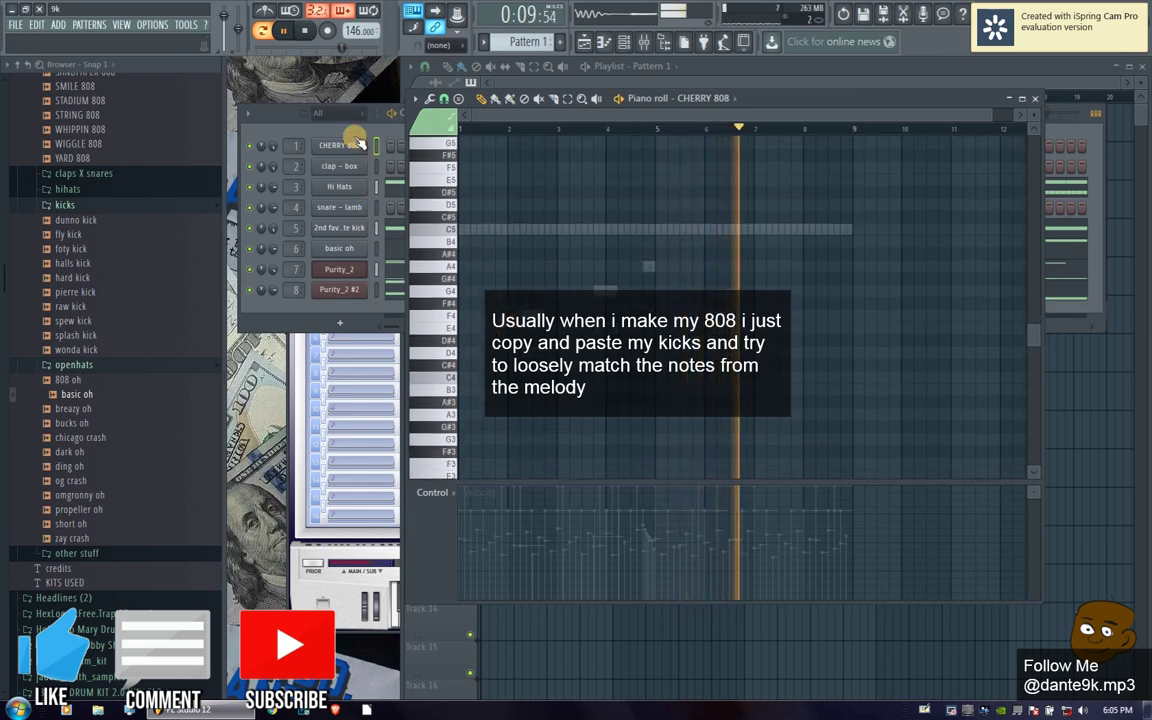
{"action": "left_click", "coordinate": [352, 143]}
{"action": "right_click", "coordinate": [345, 226]}
{"action": "left_click", "coordinate": [514, 250]}
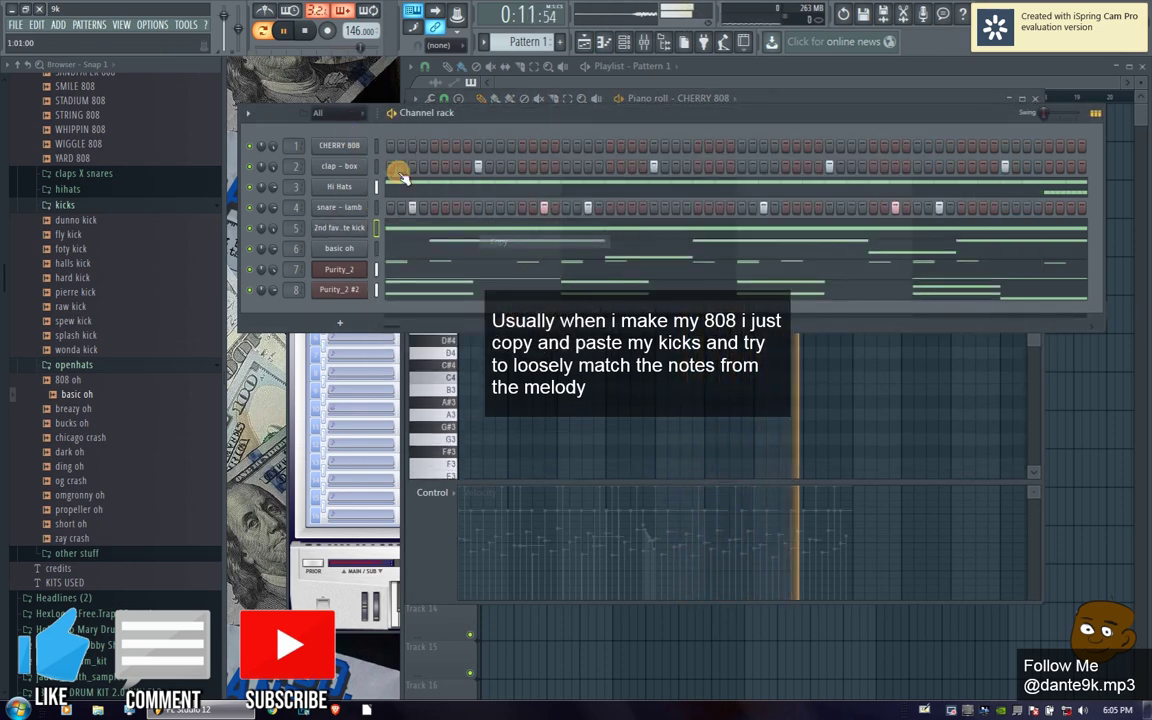
{"action": "right_click", "coordinate": [339, 145]}
{"action": "left_click", "coordinate": [509, 175]}
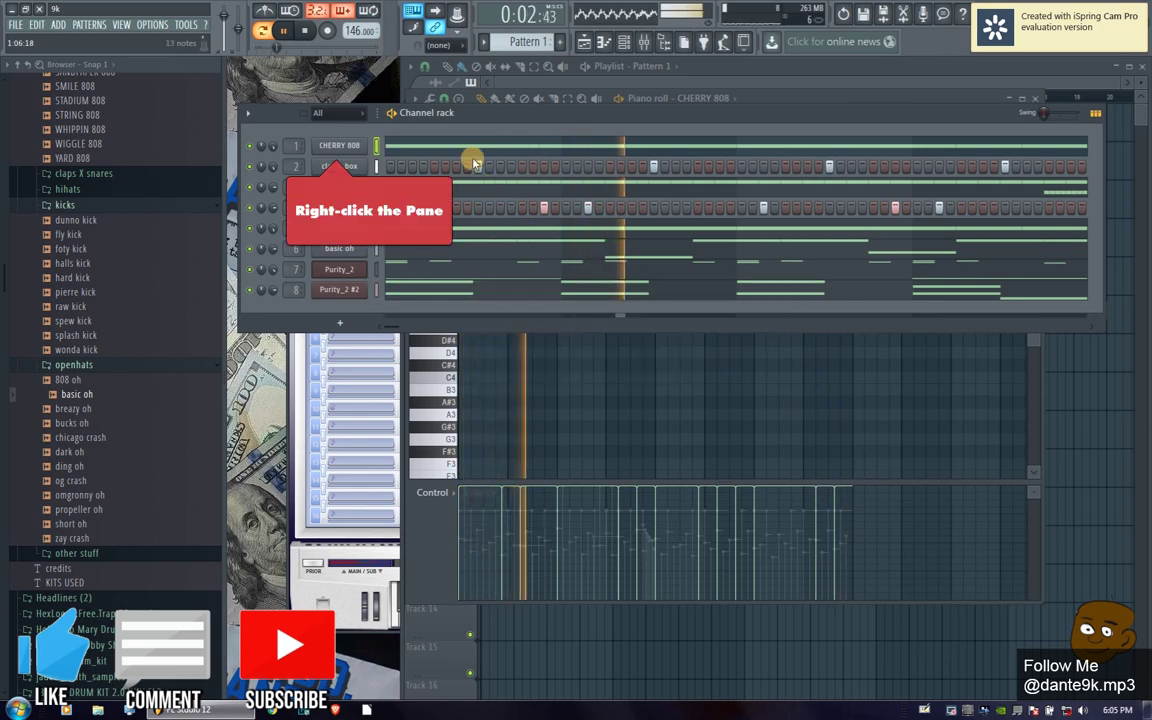
- Adjust the CHERRY 808 channel's volume envelope, including its hold time, and close the channel settings after reviewing the sample settings
{"action": "right_click", "coordinate": [342, 151]}
{"action": "left_click", "coordinate": [393, 222]}
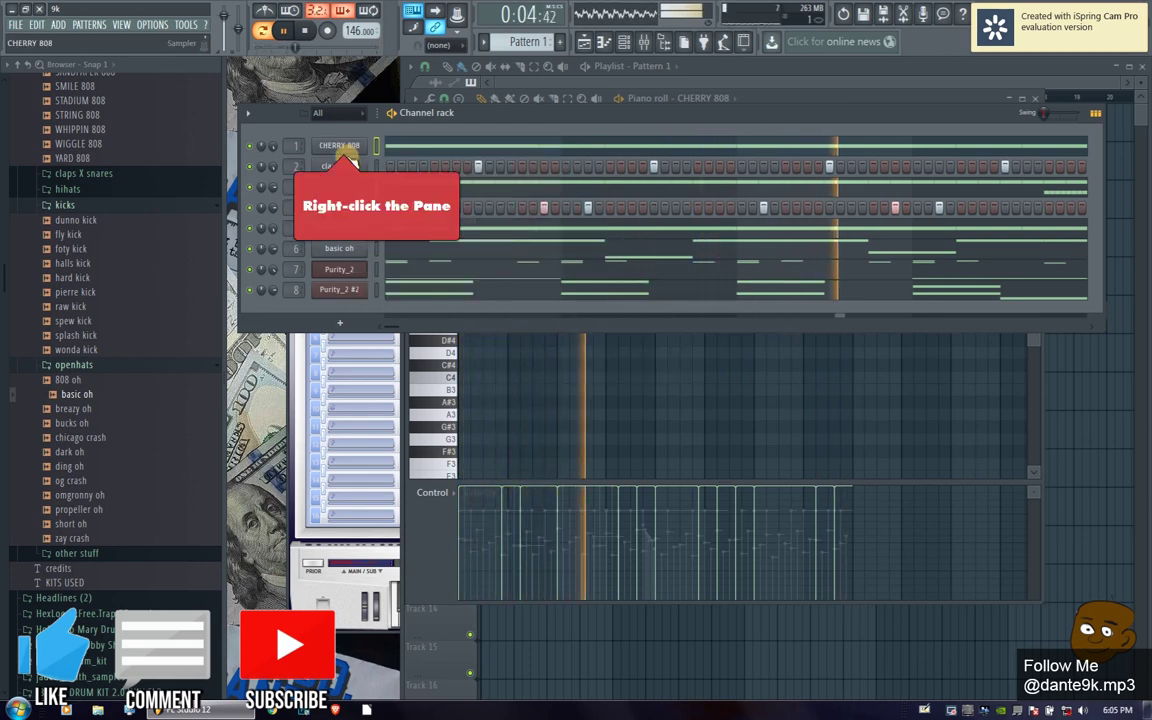
{"action": "right_click", "coordinate": [345, 150]}
{"action": "left_click", "coordinate": [343, 145]}
{"action": "double_click", "coordinate": [348, 147]}
{"action": "left_click", "coordinate": [555, 296]}
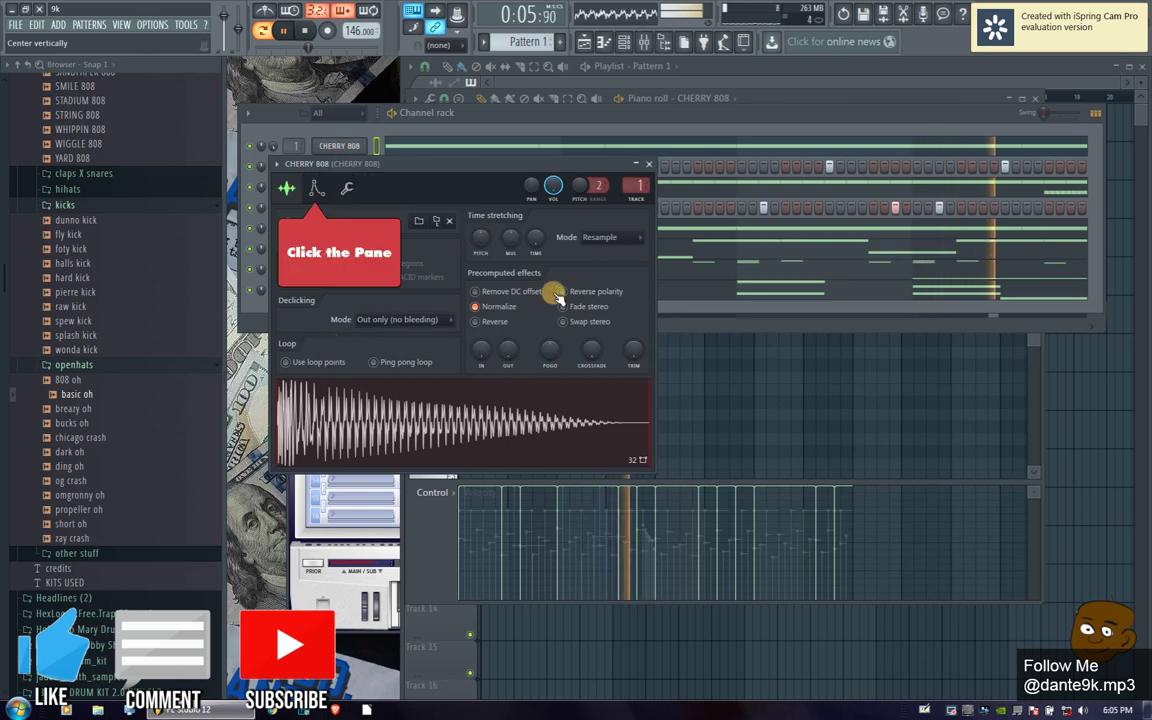
{"action": "left_click", "coordinate": [316, 193]}
{"action": "left_click_drag", "start_coordinate": [316, 327], "coordinate": [337, 305]}
{"action": "left_click_drag", "start_coordinate": [361, 323], "coordinate": [408, 340]}
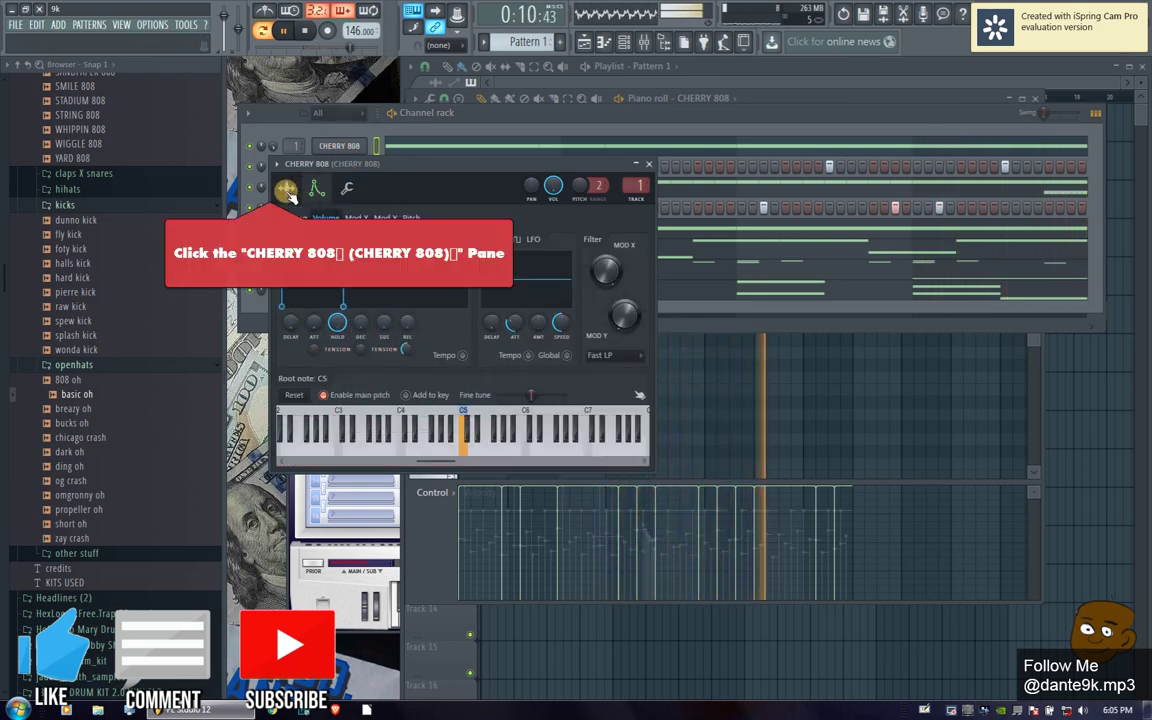
{"action": "left_click", "coordinate": [286, 190]}
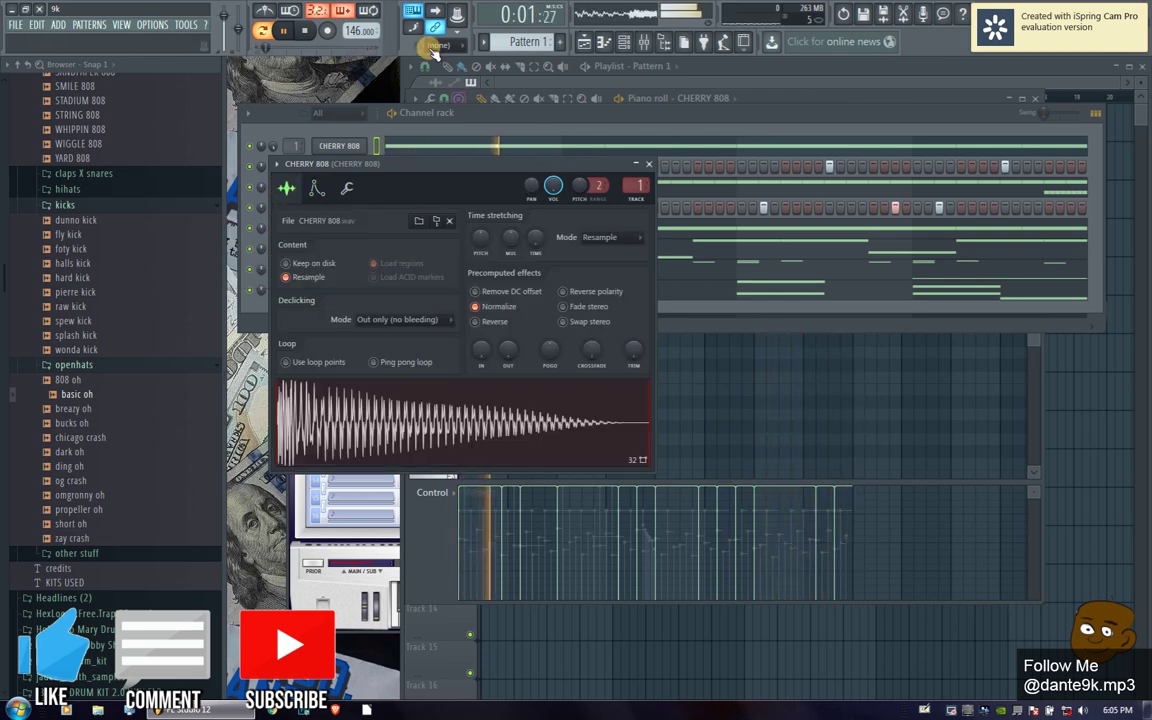
{"action": "left_click", "coordinate": [674, 189]}
{"action": "left_click", "coordinate": [648, 166]}
- Move the first CHERRY 808 note up to E5 in the piano roll, using the main piano melody's notes as reference
{"action": "right_click", "coordinate": [340, 150]}
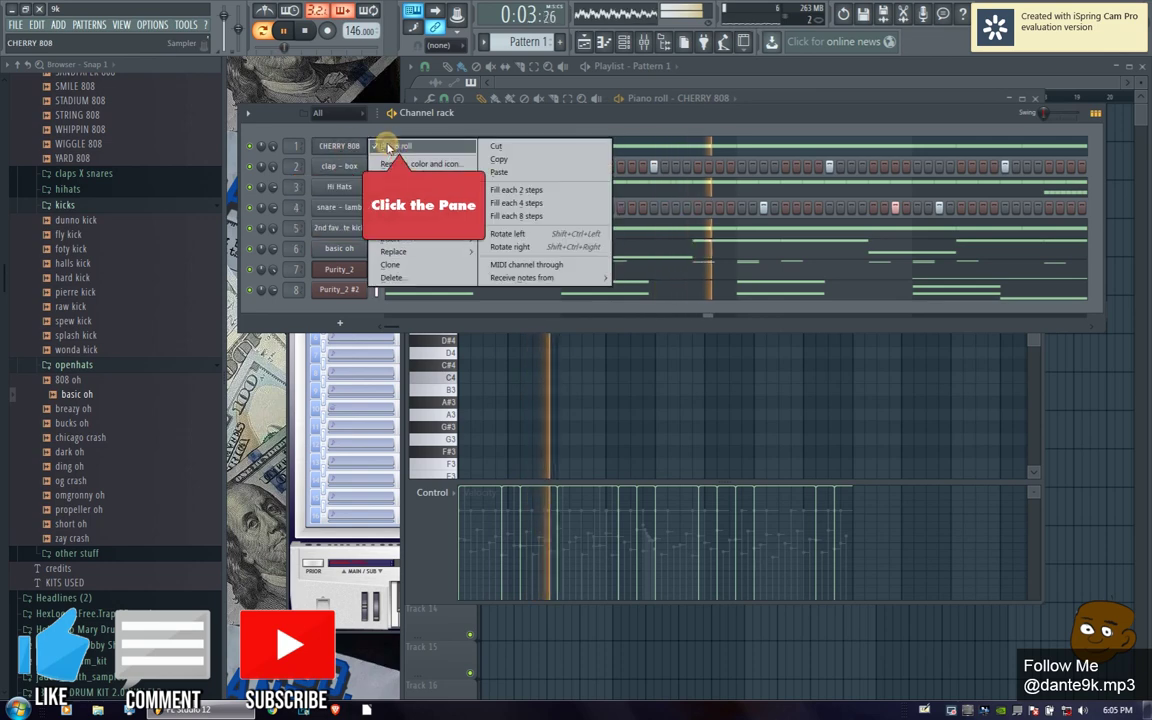
{"action": "left_click", "coordinate": [390, 148]}
{"action": "left_click", "coordinate": [441, 150]}
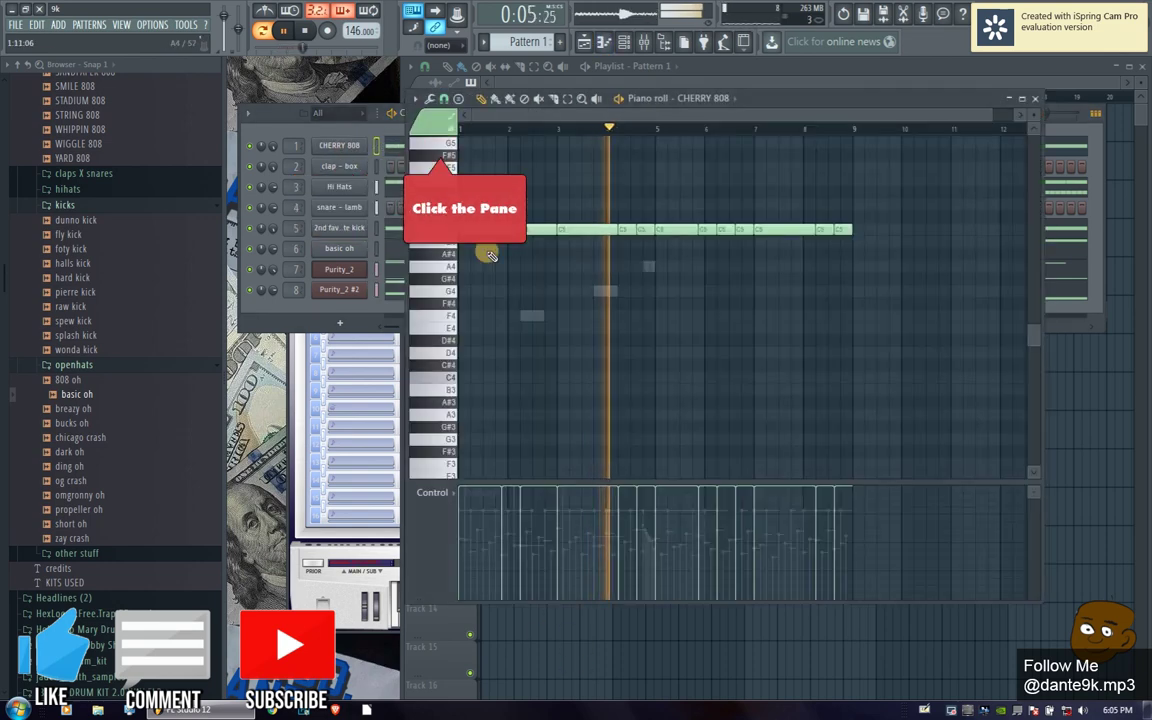
{"action": "scroll", "coordinate": [490, 305], "scroll_direction": "up", "scroll_amount": 5}
{"action": "scroll", "coordinate": [483, 339], "scroll_direction": "up", "scroll_amount": 5}
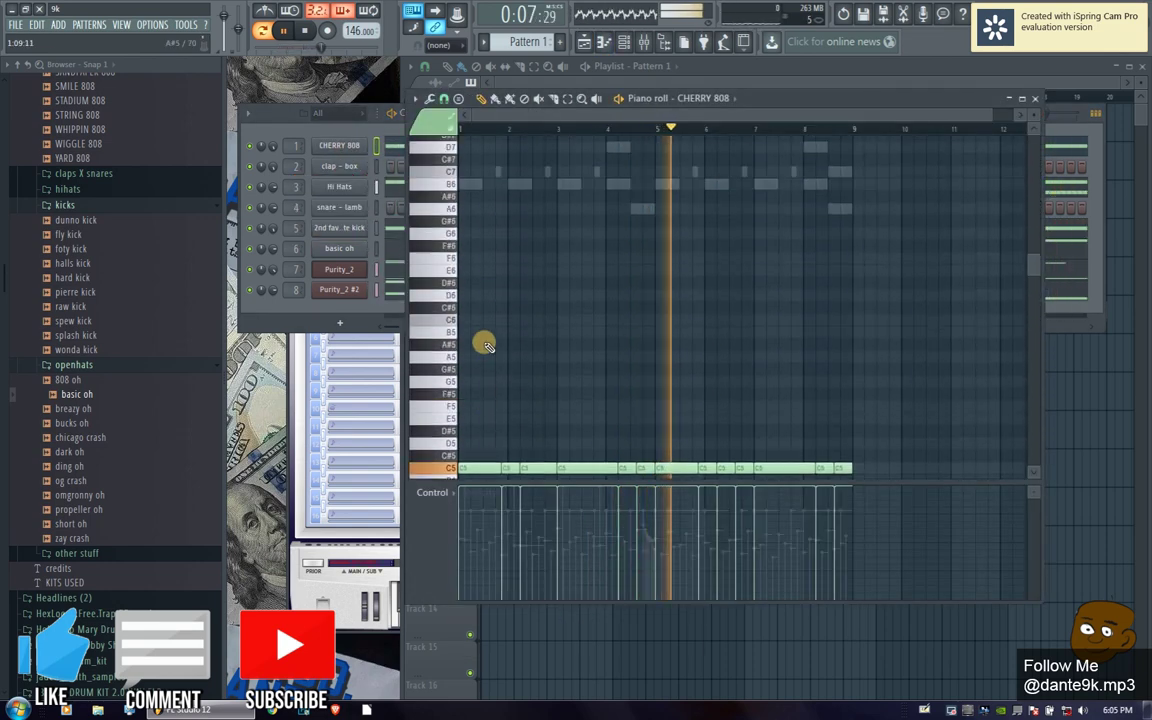
{"action": "scroll", "coordinate": [483, 332], "scroll_direction": "down", "scroll_amount": 8}
{"action": "left_click_drag", "start_coordinate": [471, 337], "coordinate": [471, 284]}
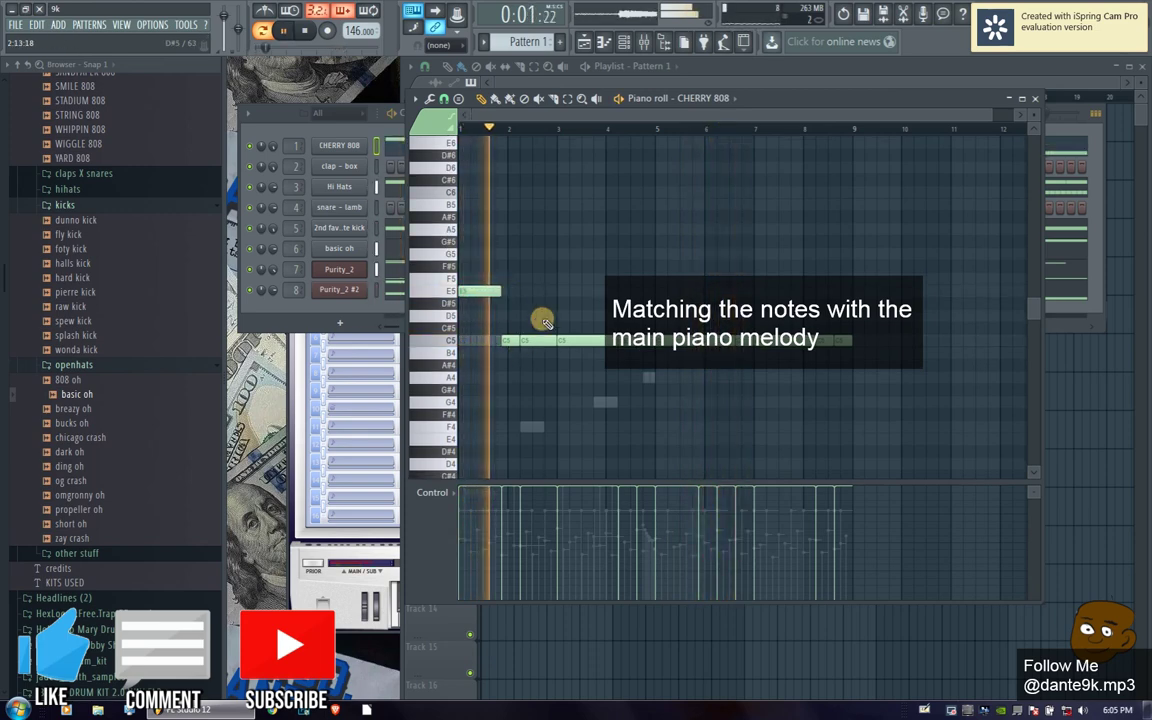
{"action": "scroll", "coordinate": [546, 300], "scroll_direction": "up", "scroll_amount": 5}
{"action": "scroll", "coordinate": [550, 295], "scroll_direction": "up", "scroll_amount": 1}
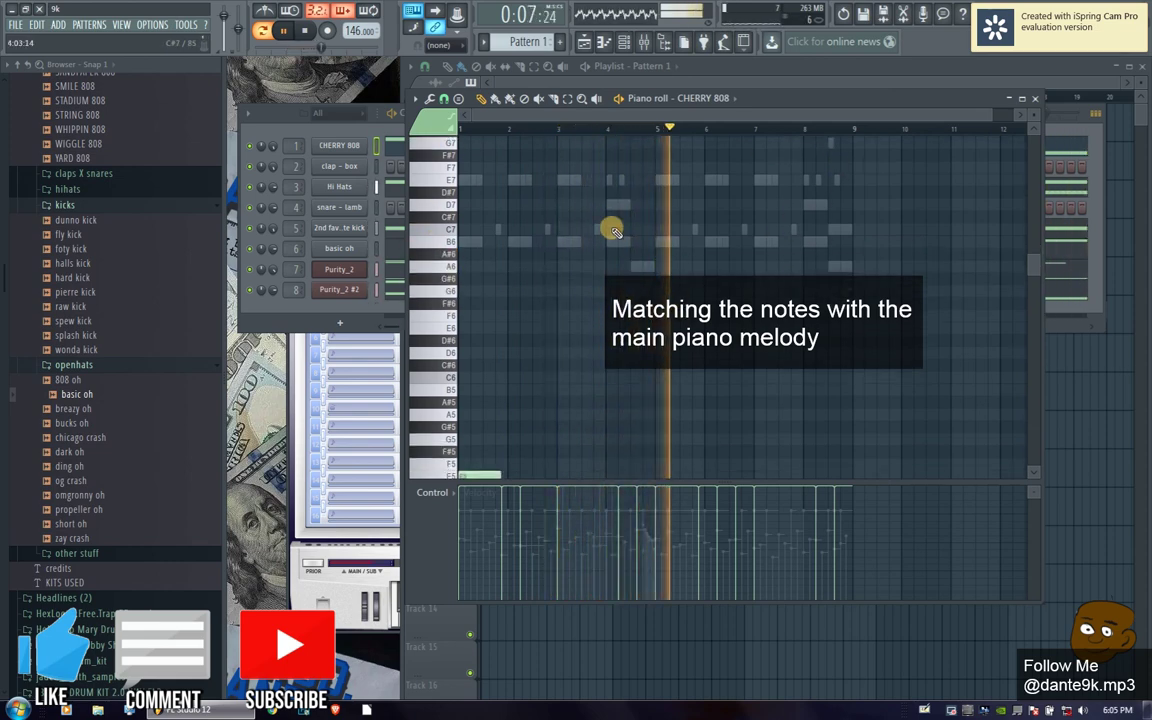
- Raise the short CHERRY 808 notes at the end of bar 1 and in bar 4 to D5
{"action": "scroll", "coordinate": [614, 226], "scroll_direction": "down", "scroll_amount": 6}
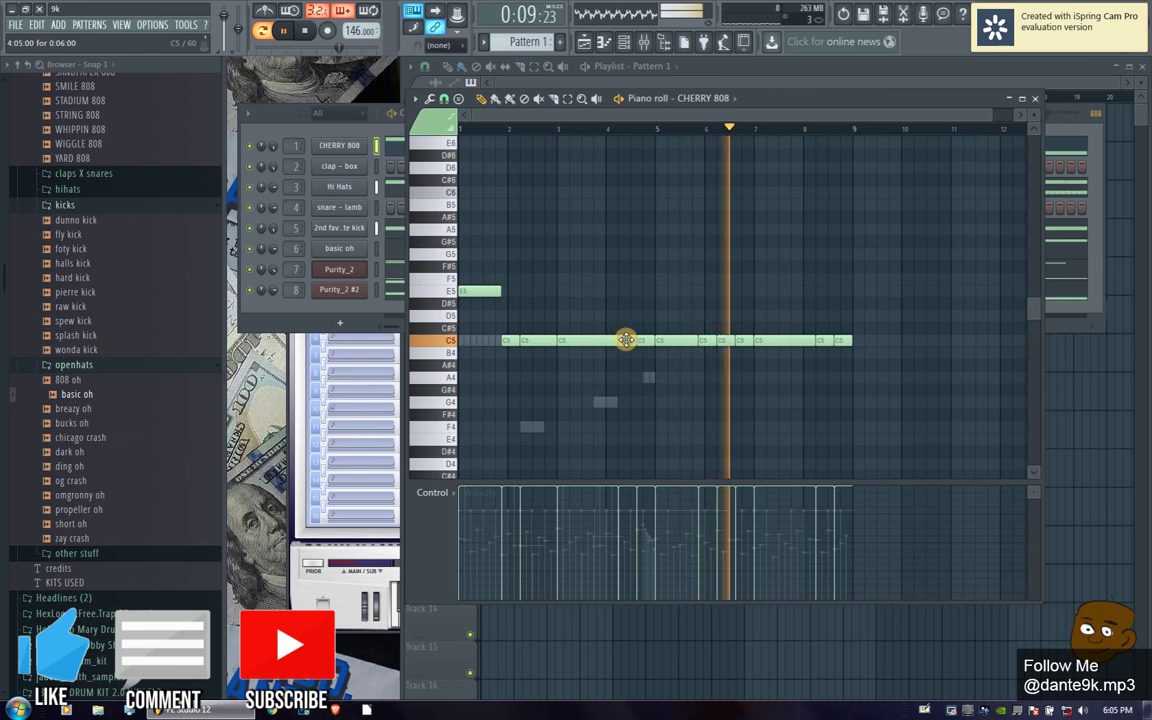
{"action": "right_click", "coordinate": [625, 339]}
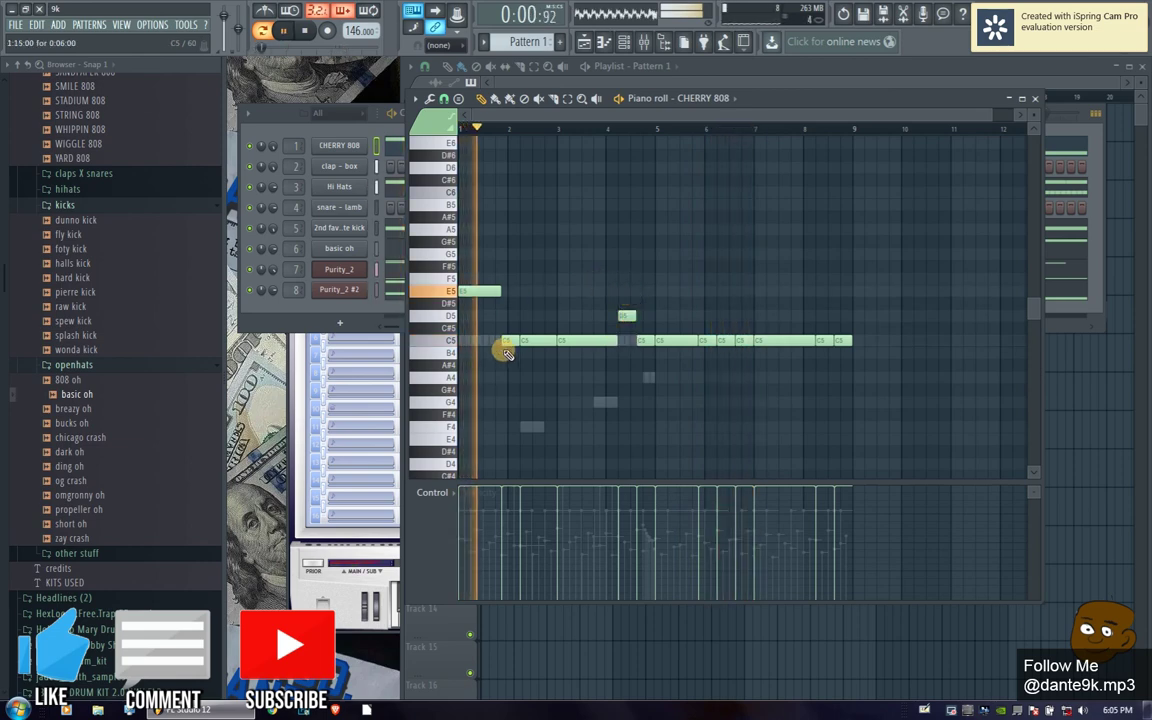
{"action": "left_click_drag", "start_coordinate": [508, 340], "coordinate": [509, 312]}
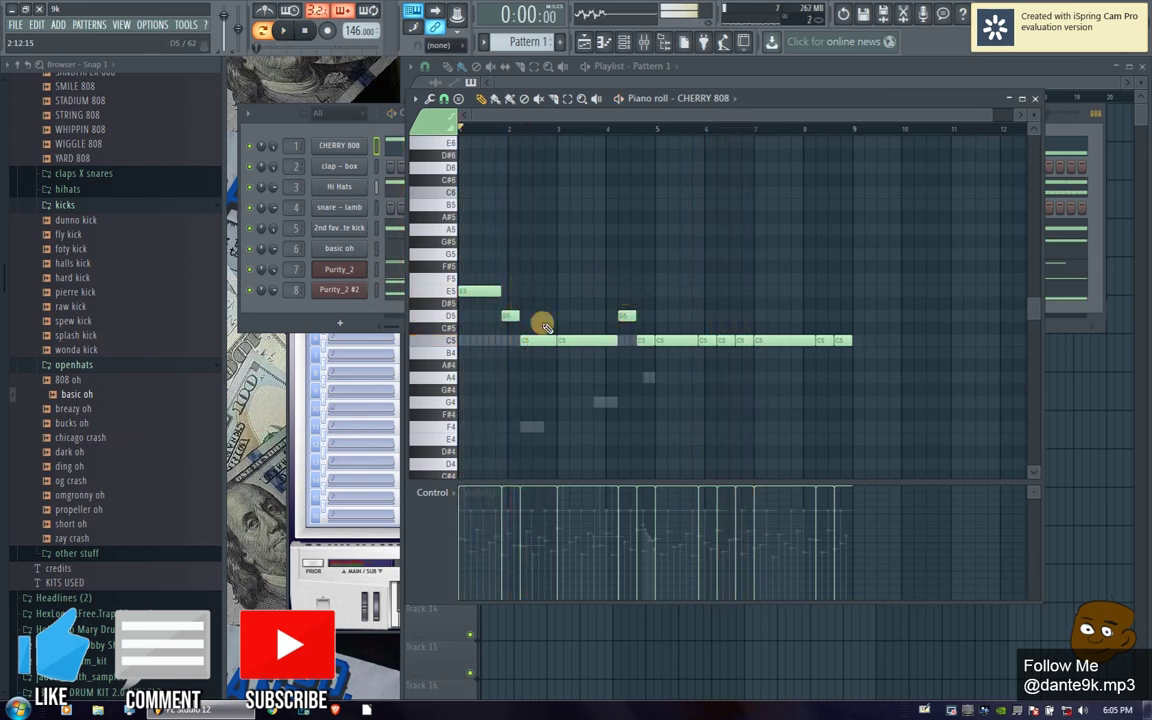
- Raise the bar 2 note of the CHERRY 808 line to E5 and delete the short note just before it
{"action": "scroll", "coordinate": [543, 313], "scroll_direction": "up", "scroll_amount": 6}
{"action": "scroll", "coordinate": [543, 307], "scroll_direction": "down", "scroll_amount": 5}
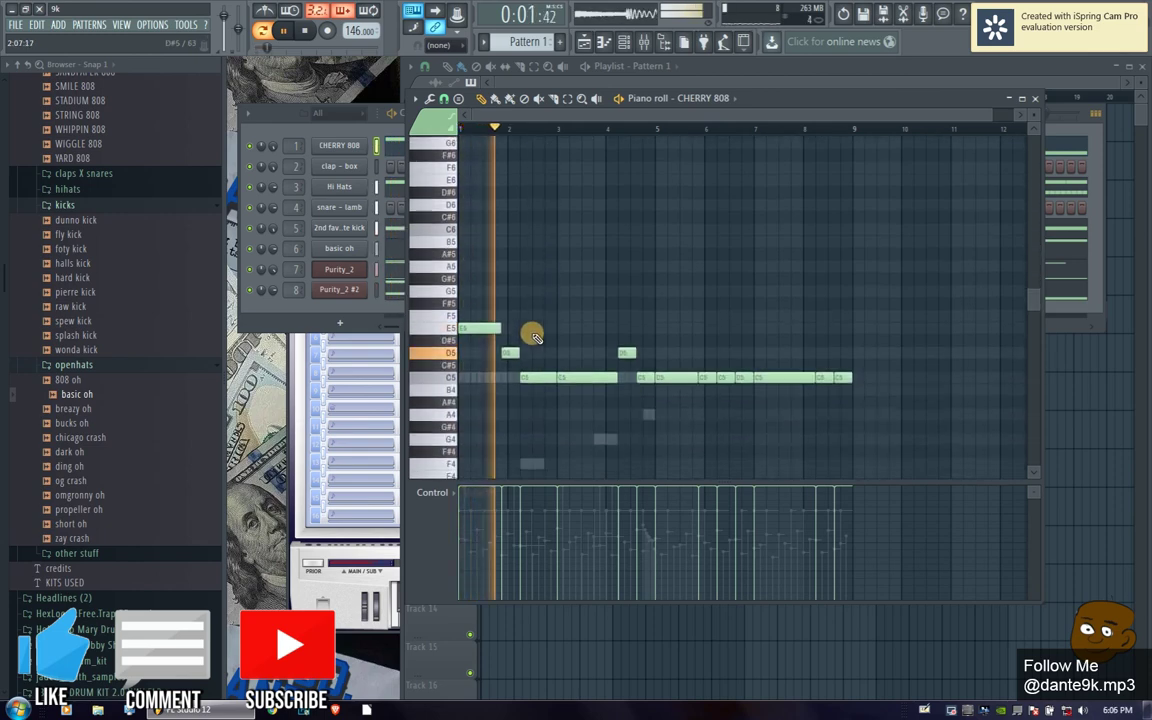
{"action": "left_click_drag", "start_coordinate": [511, 354], "coordinate": [532, 321]}
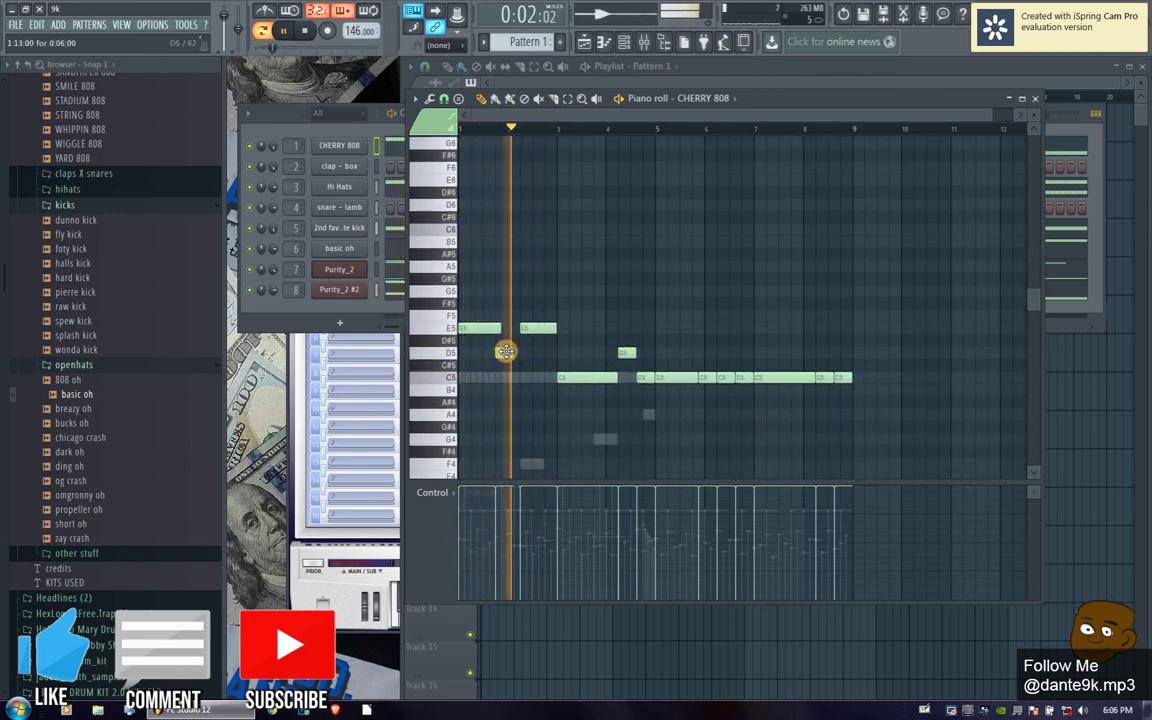
{"action": "right_click", "coordinate": [513, 355]}
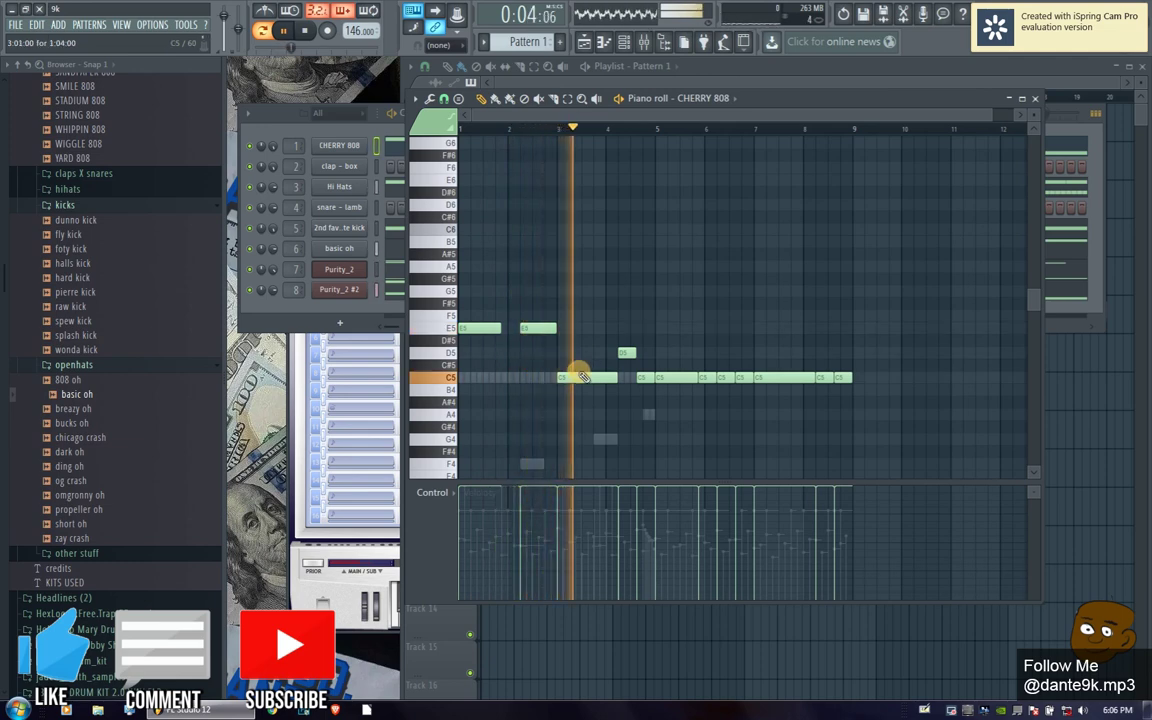
- Raise the long notes starting in bars 3, 5 and 7 to E5, and the short notes after the last two to D5
{"action": "left_click_drag", "start_coordinate": [579, 374], "coordinate": [578, 326]}
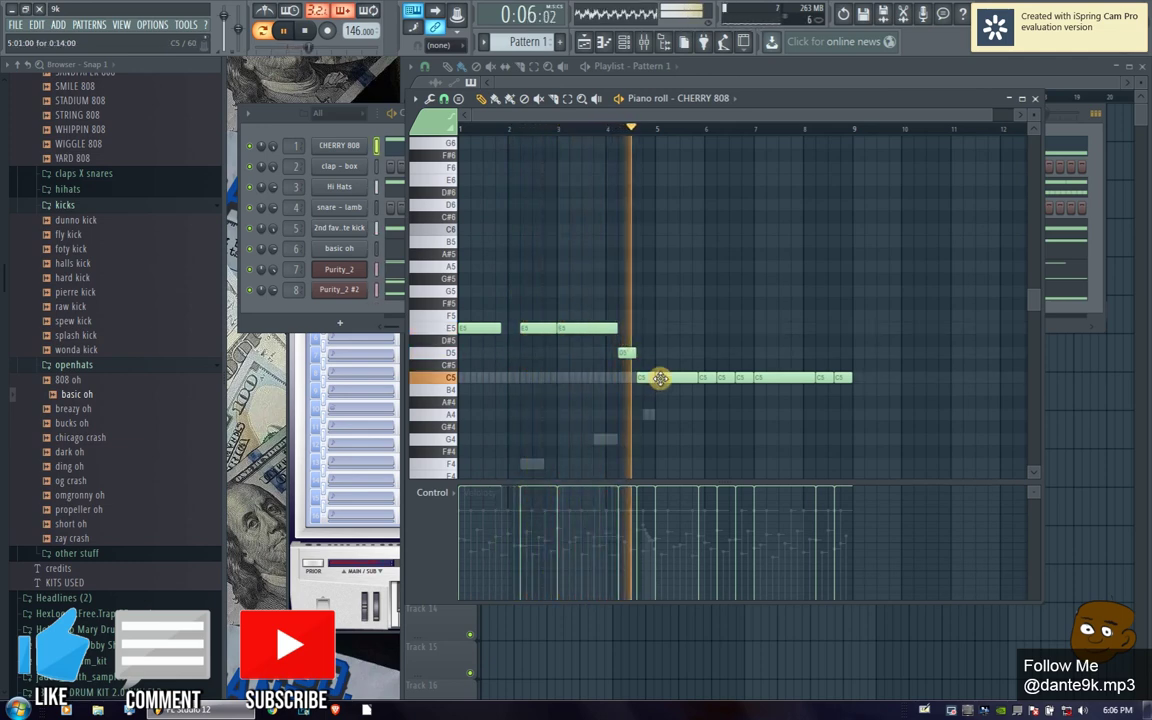
{"action": "left_click_drag", "start_coordinate": [668, 379], "coordinate": [676, 329]}
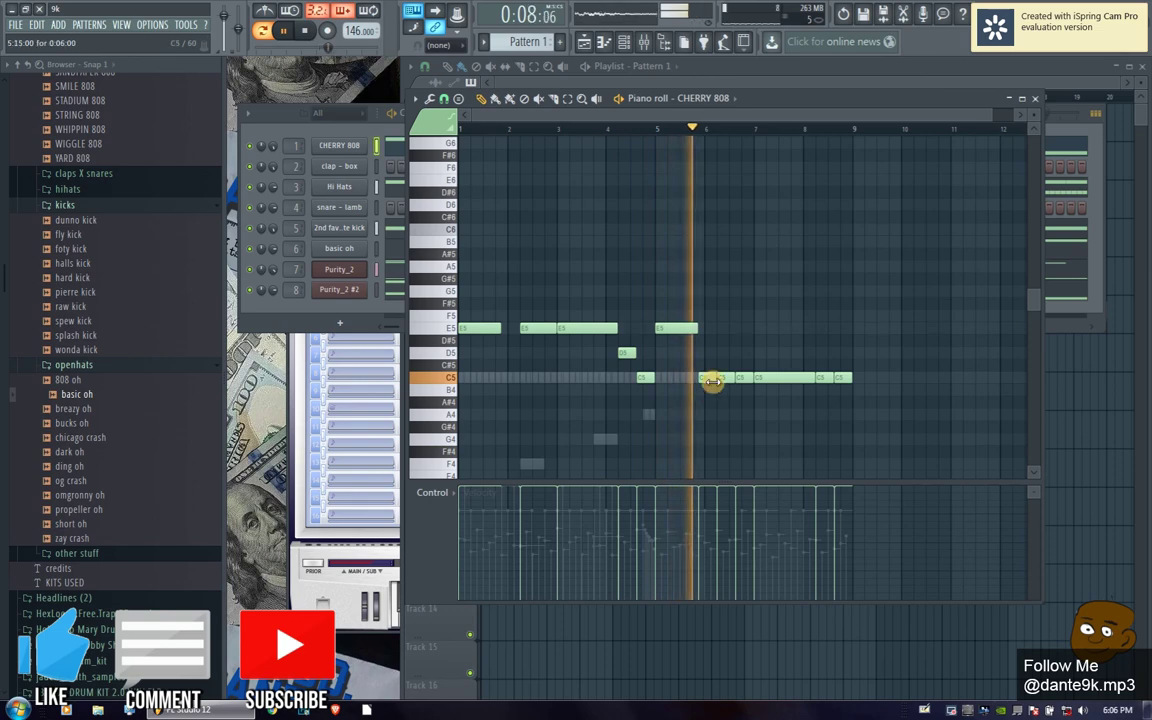
{"action": "left_click", "coordinate": [707, 352]}
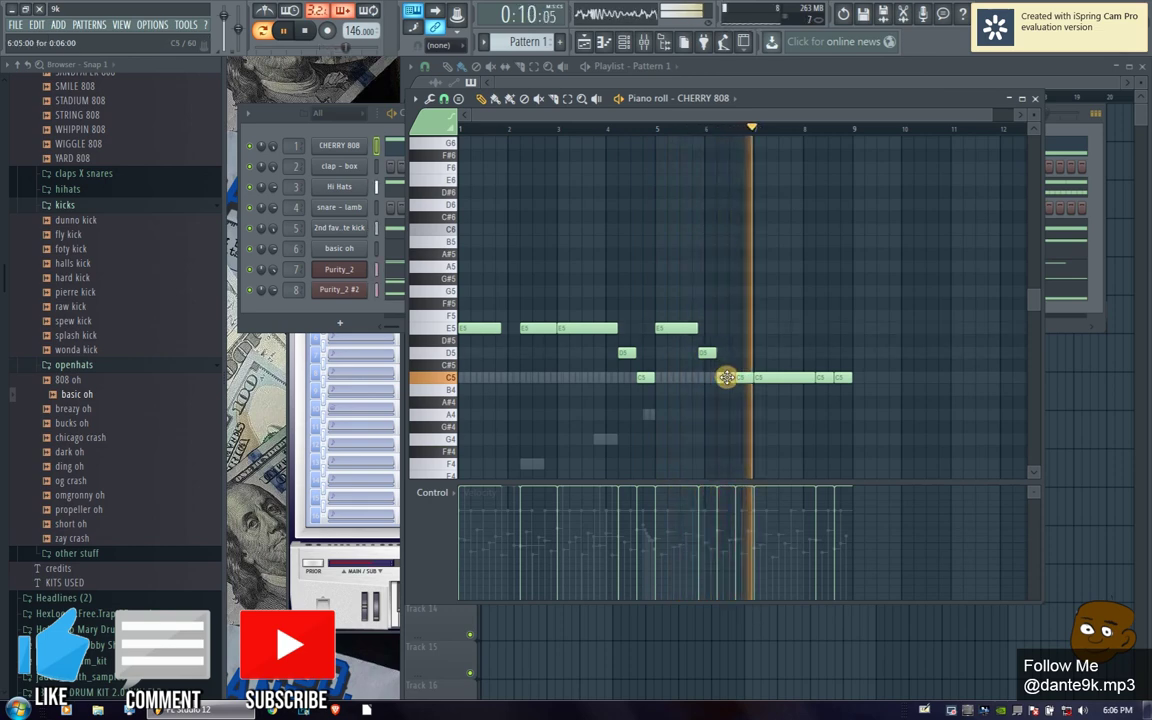
{"action": "left_click_drag", "start_coordinate": [758, 378], "coordinate": [785, 337]}
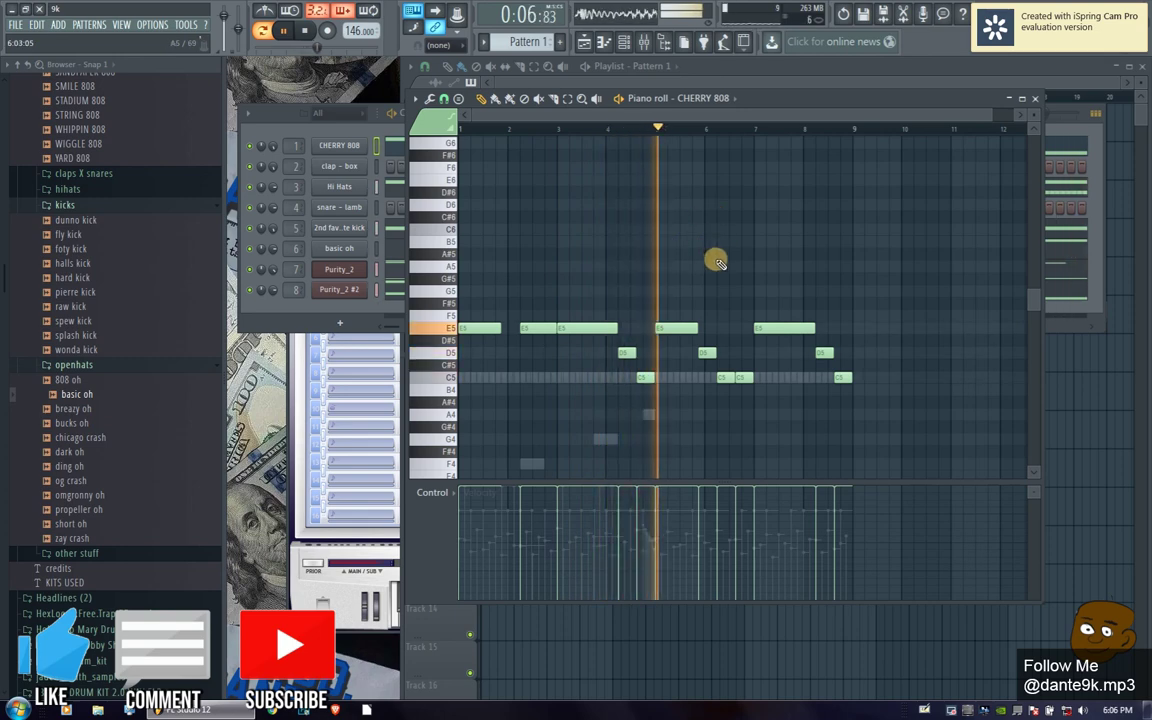
- Match the short notes to the piano: bar 4's last to B4, end of bar 5 and first in bar 6 to E5, the next to D5
{"action": "scroll", "coordinate": [656, 391], "scroll_direction": "up", "scroll_amount": 2}
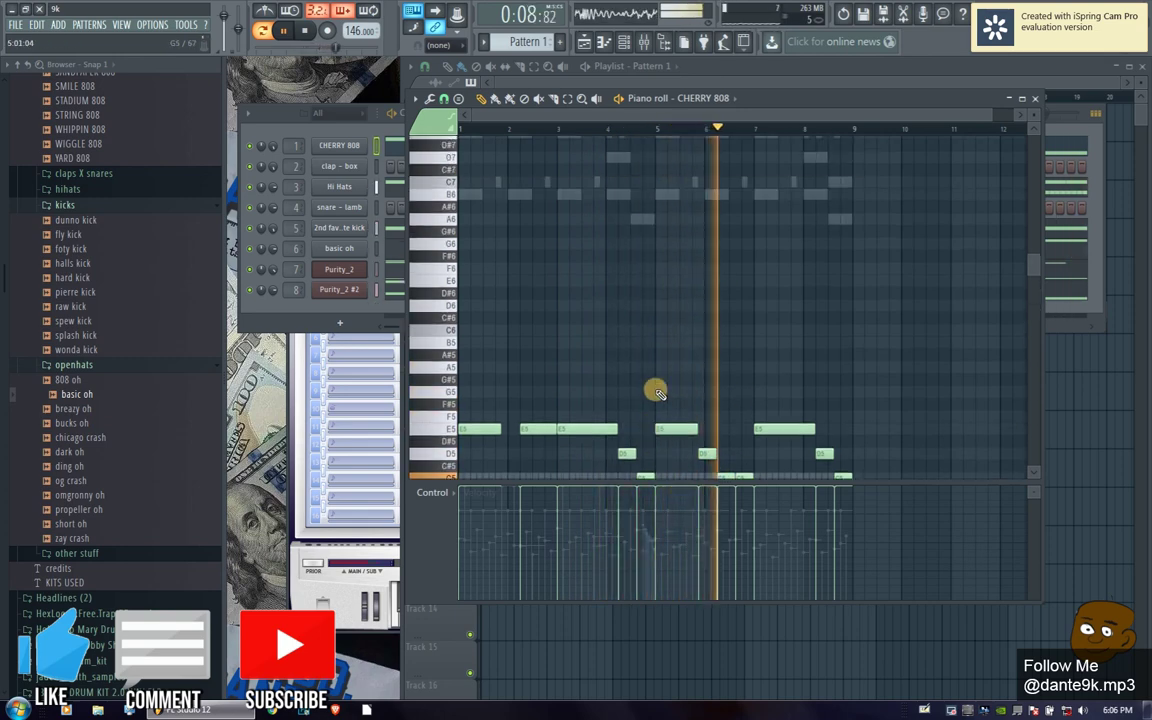
{"action": "scroll", "coordinate": [655, 390], "scroll_direction": "down", "scroll_amount": 2}
{"action": "left_click_drag", "start_coordinate": [701, 349], "coordinate": [703, 323]}
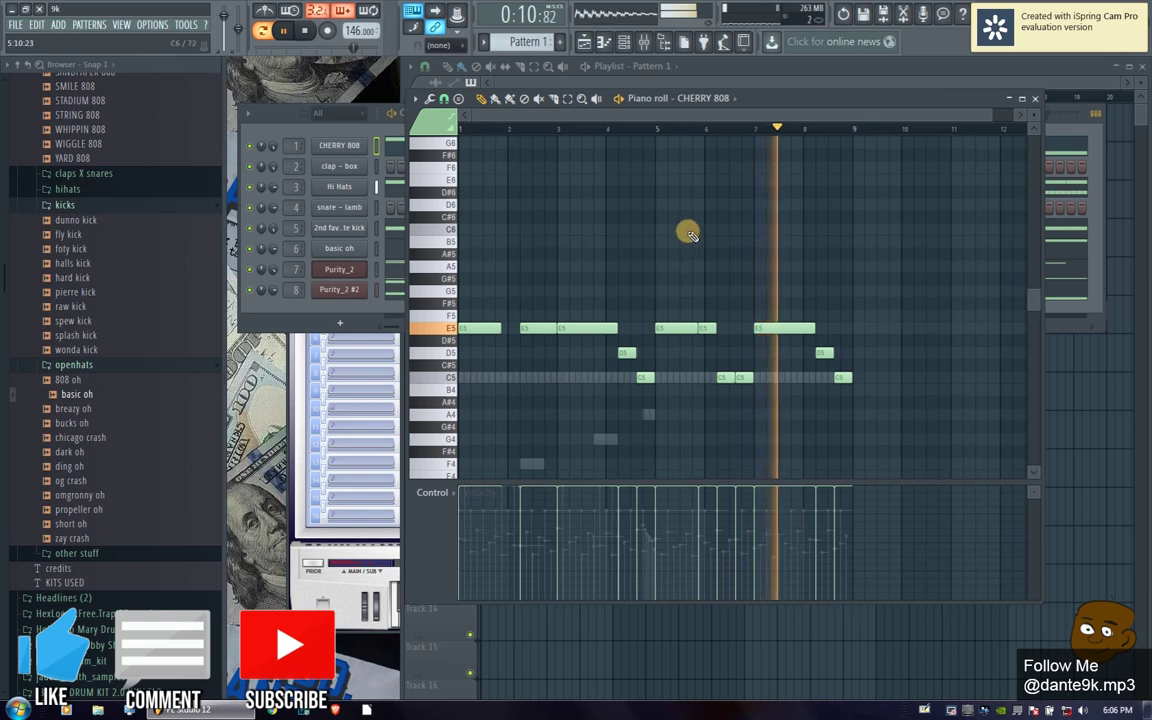
{"action": "scroll", "coordinate": [692, 245], "scroll_direction": "up", "scroll_amount": 6}
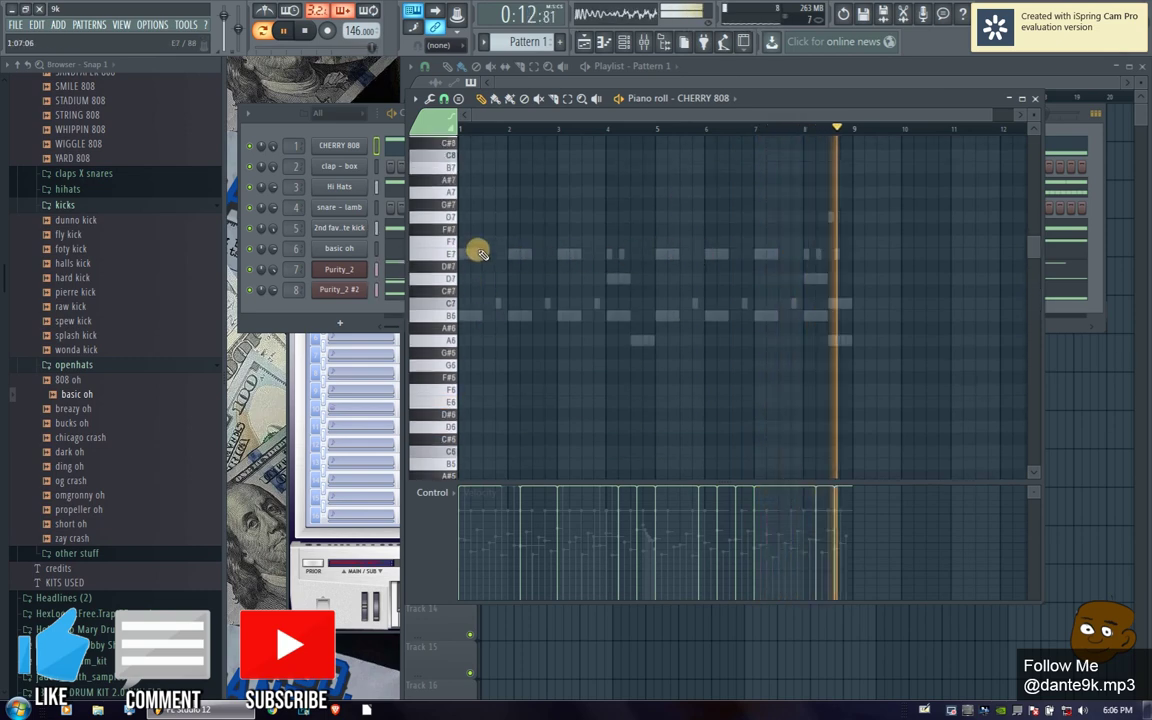
{"action": "scroll", "coordinate": [572, 344], "scroll_direction": "down", "scroll_amount": 7}
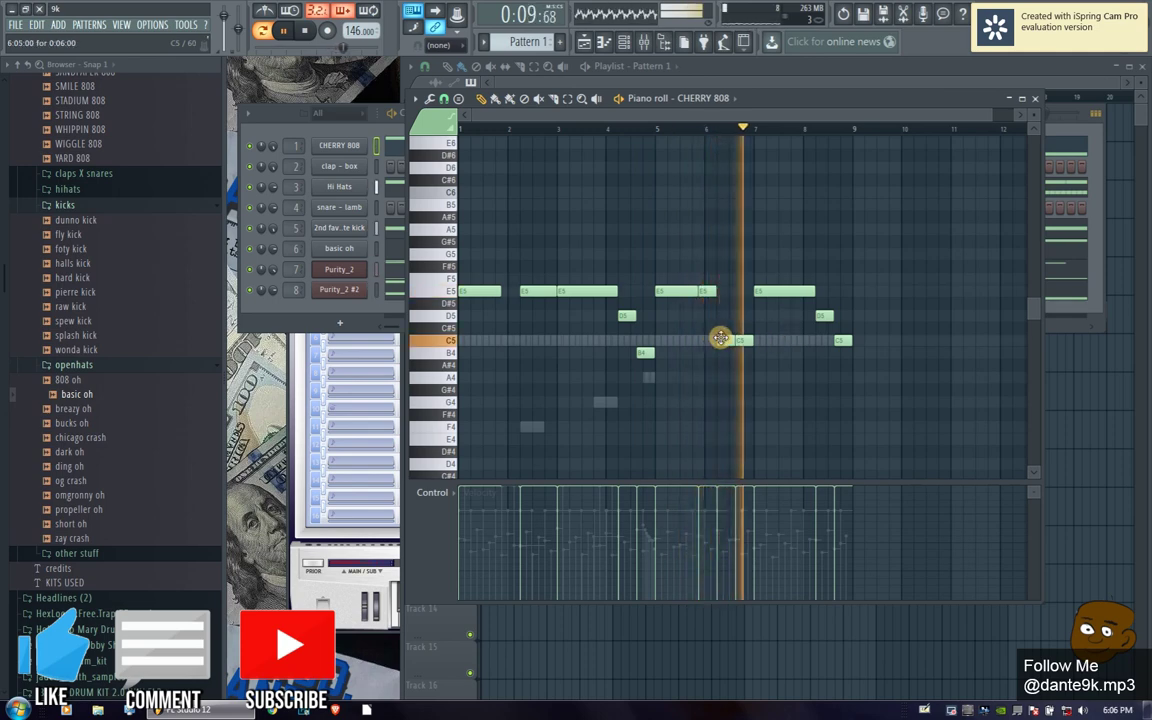
{"action": "left_click_drag", "start_coordinate": [721, 338], "coordinate": [742, 313]}
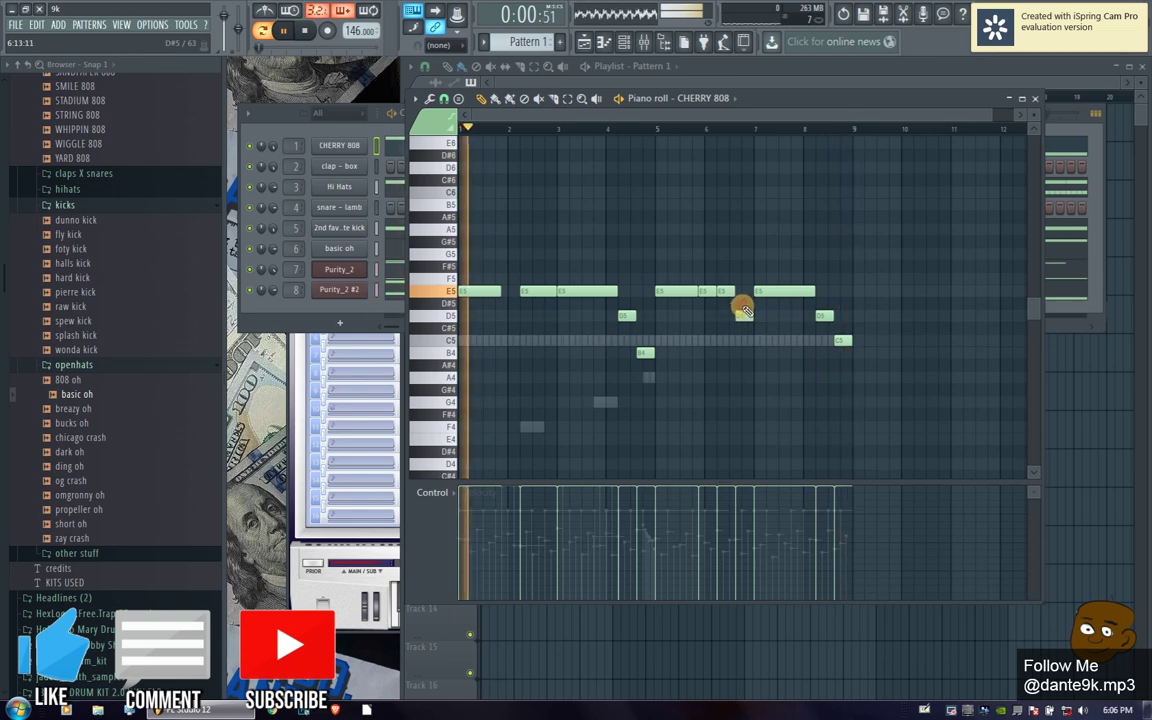
- Try the first short note of bar 6 at G5 and the first short note of bar 4 at G5 and E5, replaying the pattern
{"action": "scroll", "coordinate": [742, 310], "scroll_direction": "up", "scroll_amount": 6}
{"action": "scroll", "coordinate": [742, 318], "scroll_direction": "down", "scroll_amount": 4}
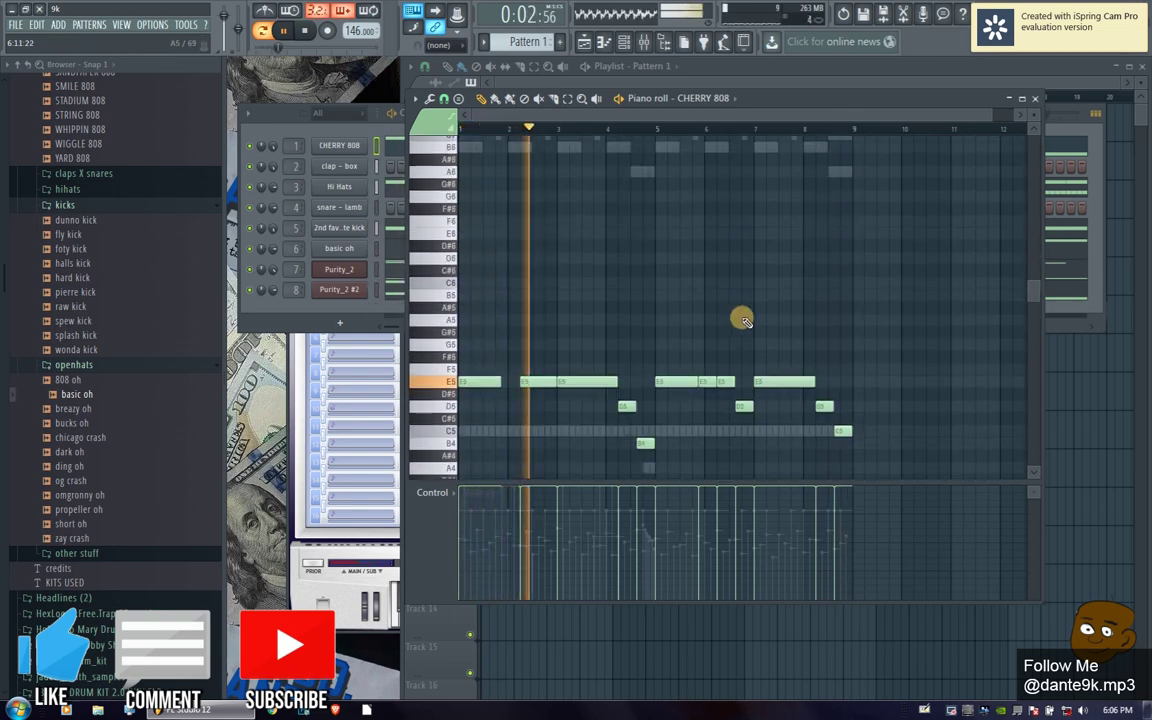
{"action": "scroll", "coordinate": [625, 380], "scroll_direction": "down", "scroll_amount": 2}
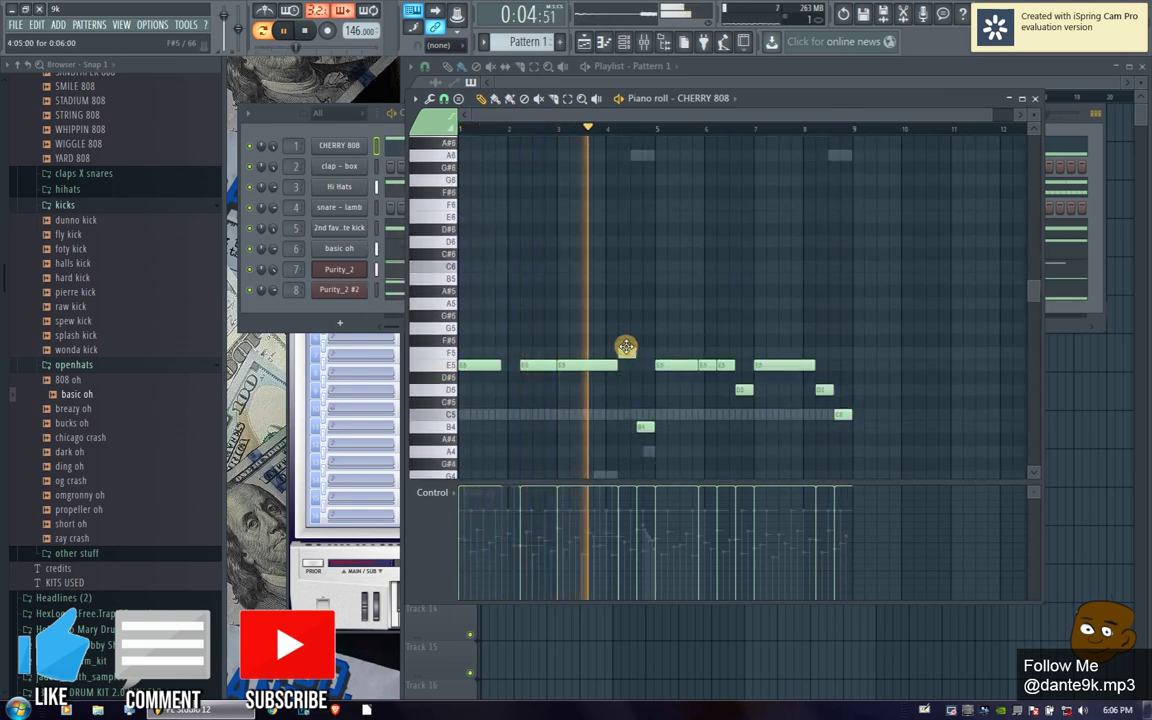
{"action": "left_click", "coordinate": [626, 328]}
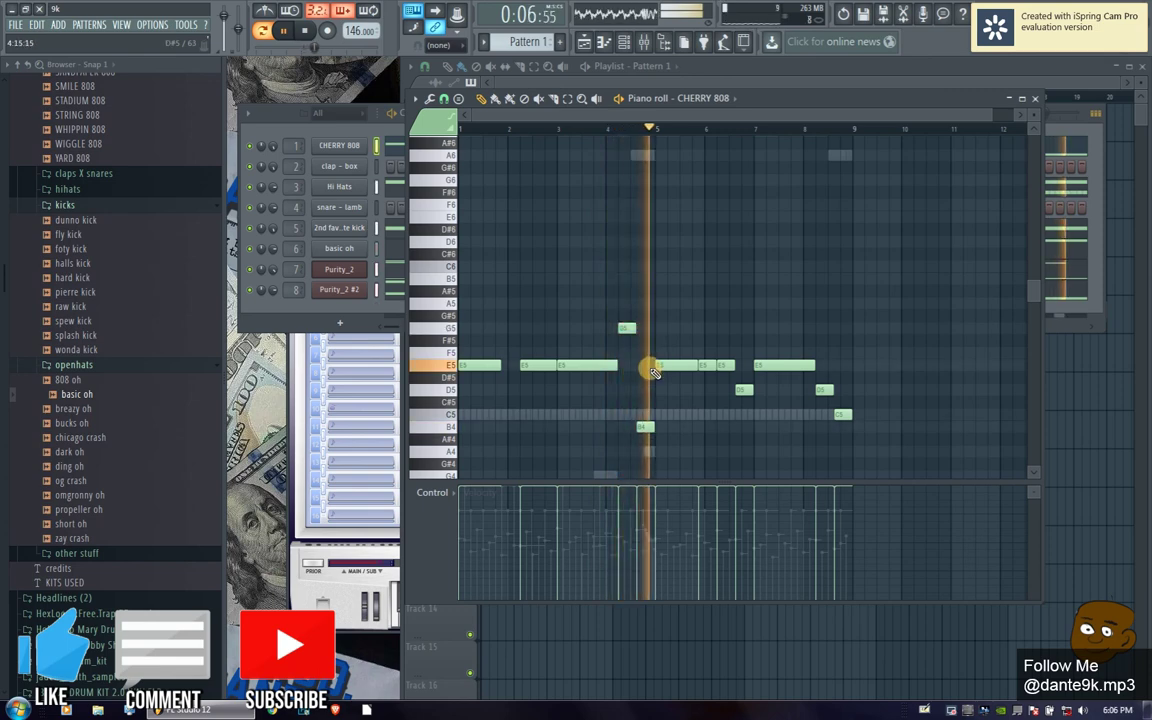
{"action": "left_click_drag", "start_coordinate": [728, 366], "coordinate": [726, 329]}
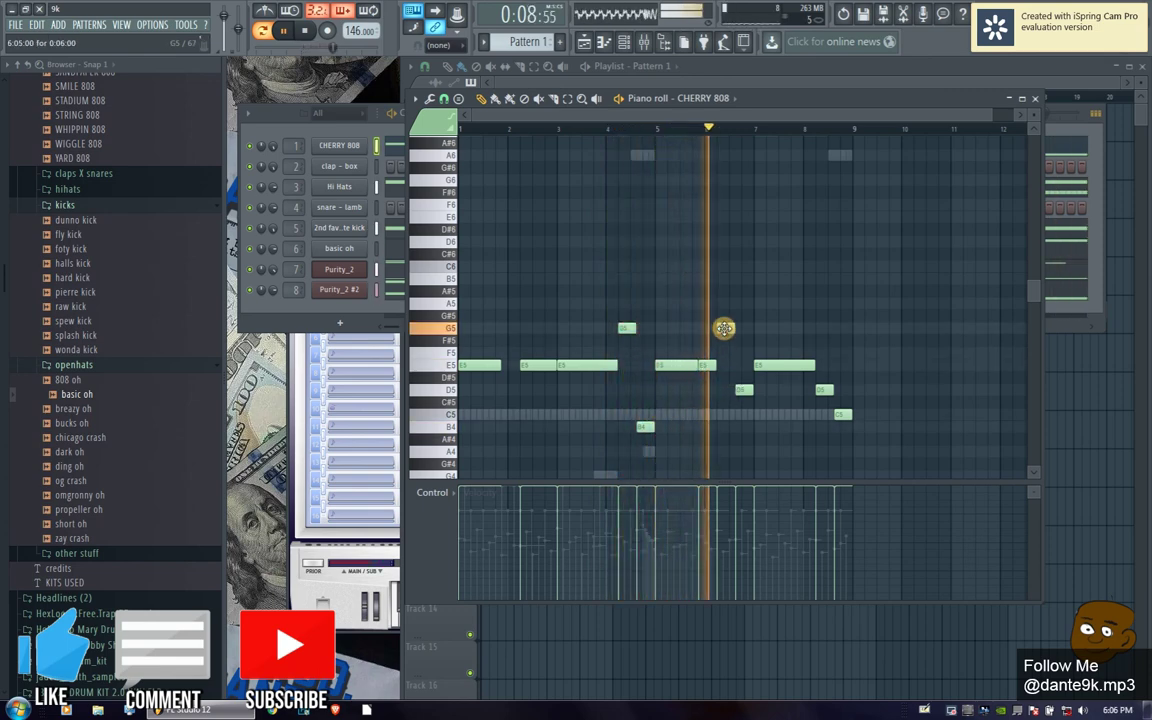
{"action": "left_click_drag", "start_coordinate": [624, 329], "coordinate": [630, 365]}
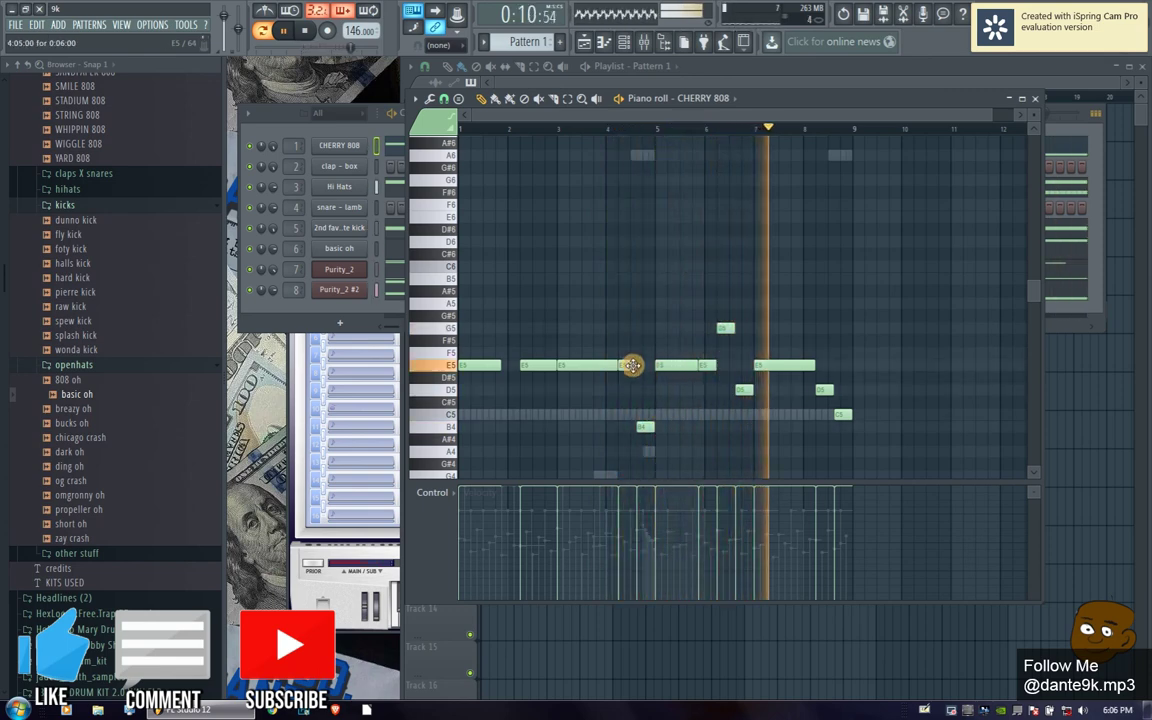
{"action": "key", "text": "space"}
{"action": "key", "text": "space"}
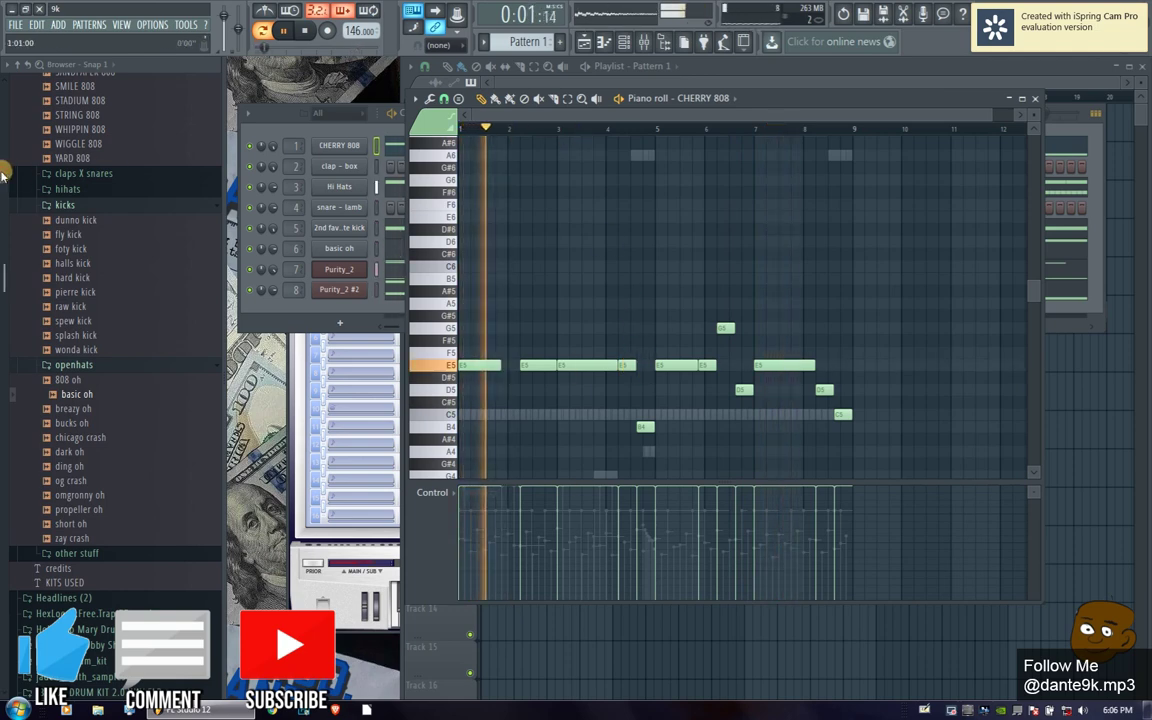
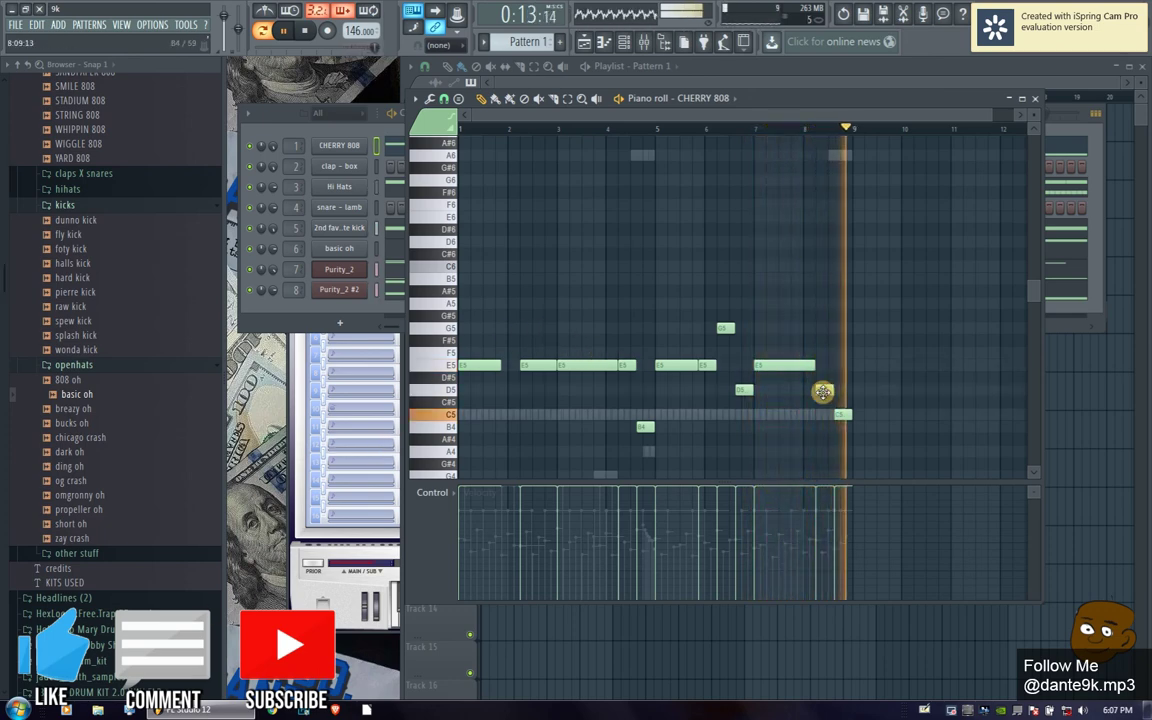
- Lower the last note in bar 8 to B4 and lengthen the first note until it meets the bar 2 note
{"action": "left_click_drag", "start_coordinate": [843, 413], "coordinate": [842, 427]}
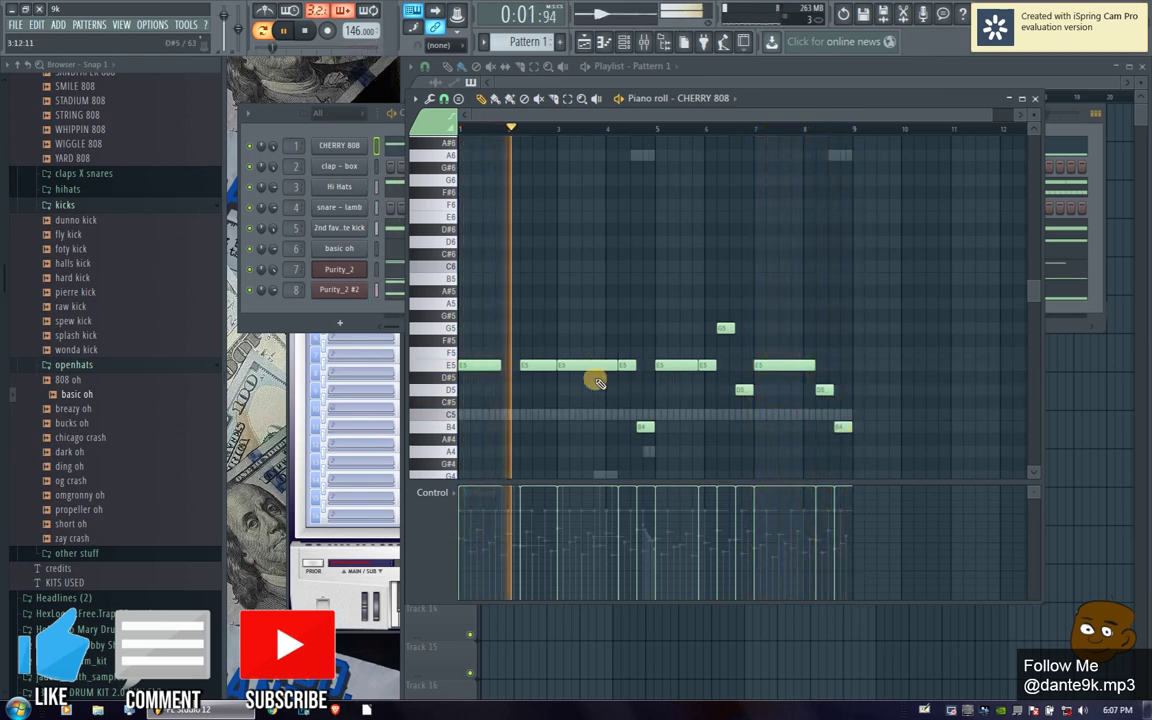
{"action": "left_click_drag", "start_coordinate": [493, 369], "coordinate": [586, 365]}
{"action": "scroll", "coordinate": [516, 125], "scroll_direction": "up", "scroll_amount": 3}
{"action": "scroll", "coordinate": [828, 303], "scroll_direction": "down", "scroll_amount": 2}
{"action": "scroll", "coordinate": [810, 220], "scroll_direction": "up", "scroll_amount": 4}
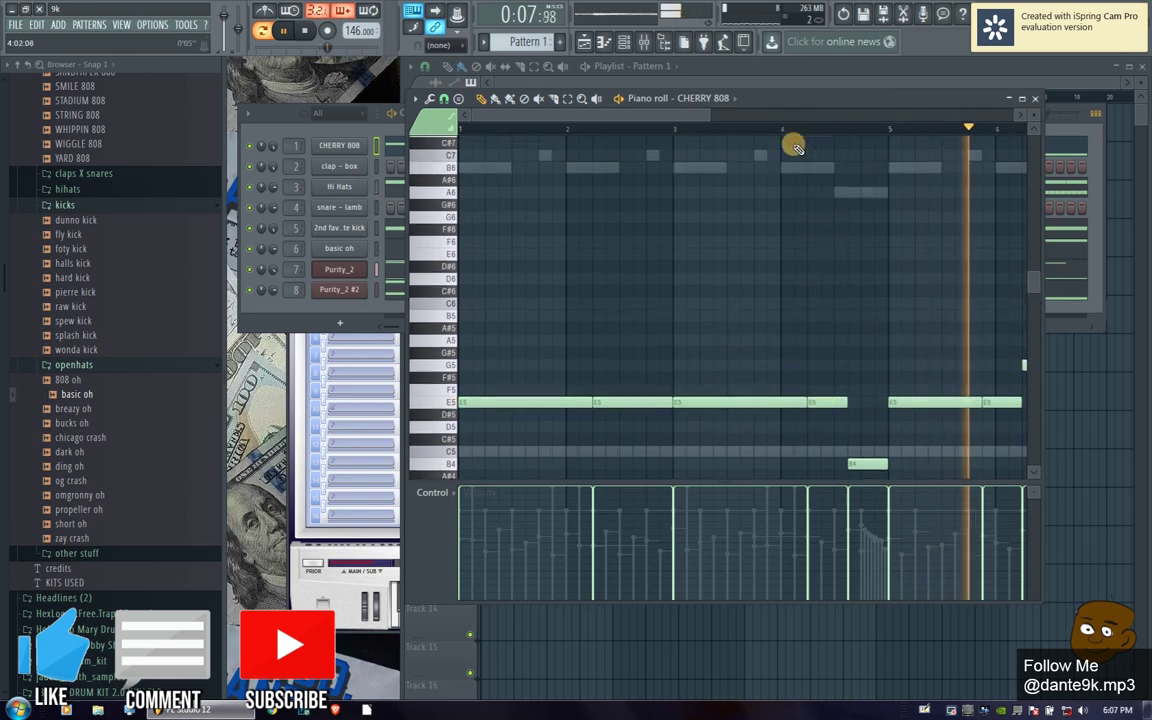
{"action": "scroll", "coordinate": [787, 123], "scroll_direction": "down", "scroll_amount": 3}
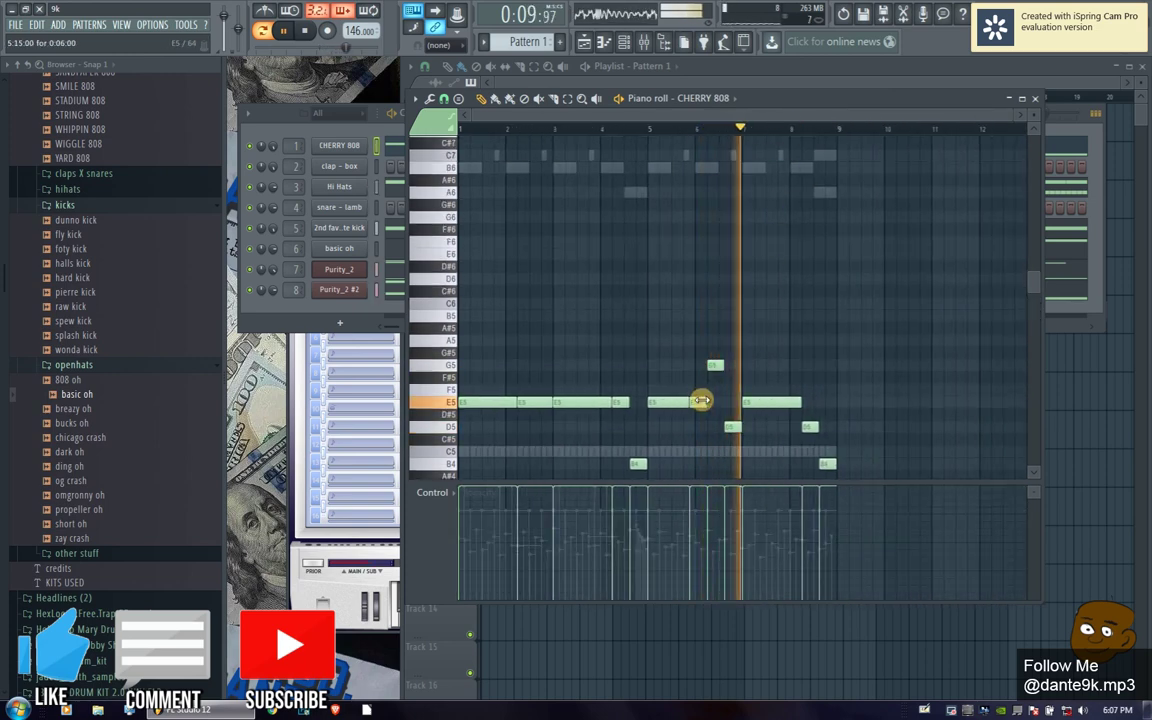
- Raise the first short note of bar 4 to G5, keep both short notes after the long bar 5 note at E5, and close the piano roll
{"action": "left_click_drag", "start_coordinate": [699, 399], "coordinate": [750, 401]}
{"action": "scroll", "coordinate": [725, 365], "scroll_direction": "up", "scroll_amount": 3}
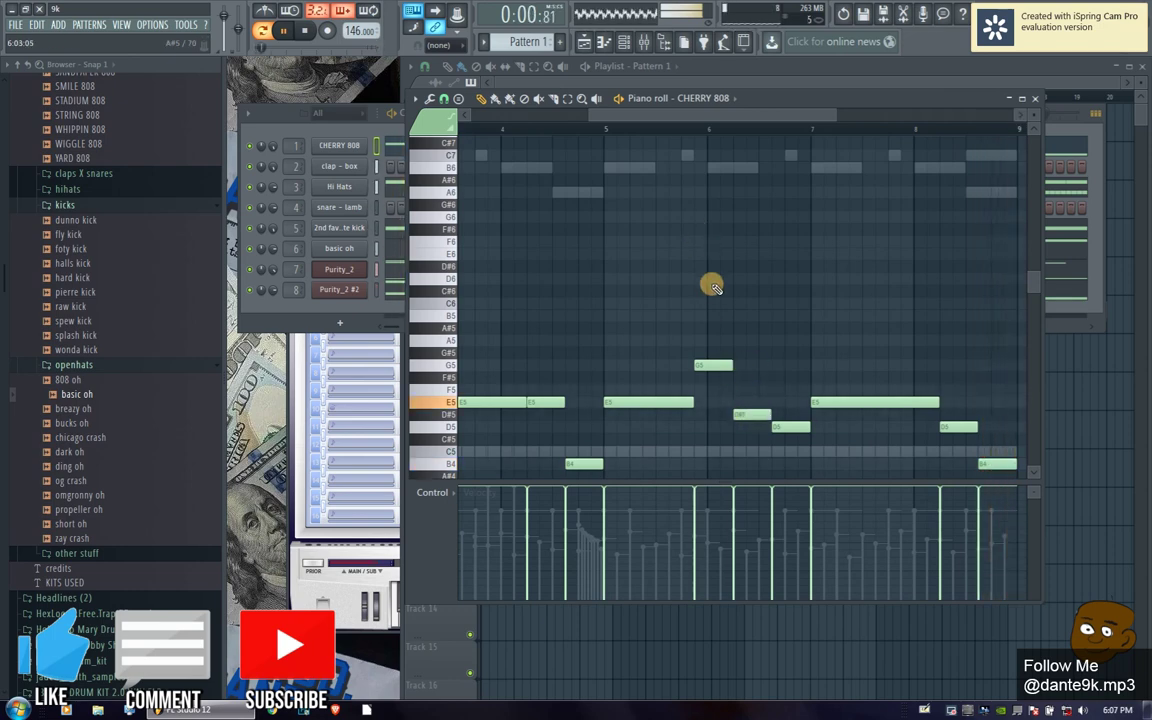
{"action": "left_click_drag", "start_coordinate": [661, 119], "coordinate": [525, 114]}
{"action": "left_click_drag", "start_coordinate": [676, 404], "coordinate": [681, 365]}
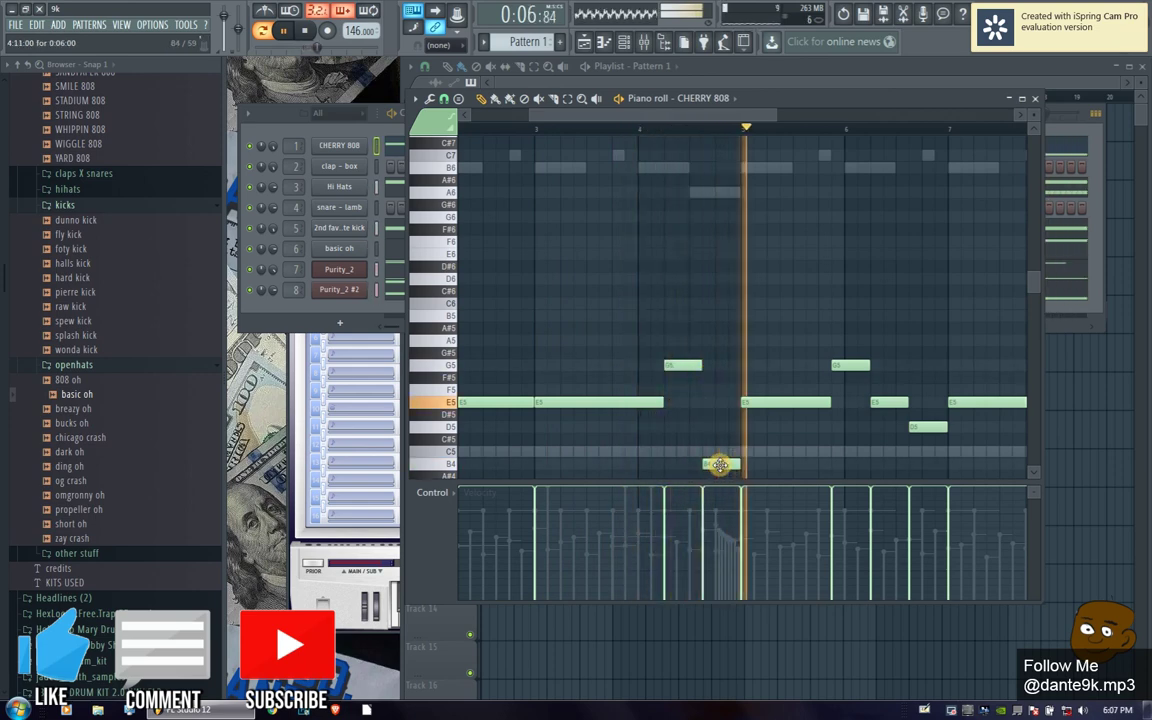
{"action": "left_click_drag", "start_coordinate": [836, 366], "coordinate": [847, 402]}
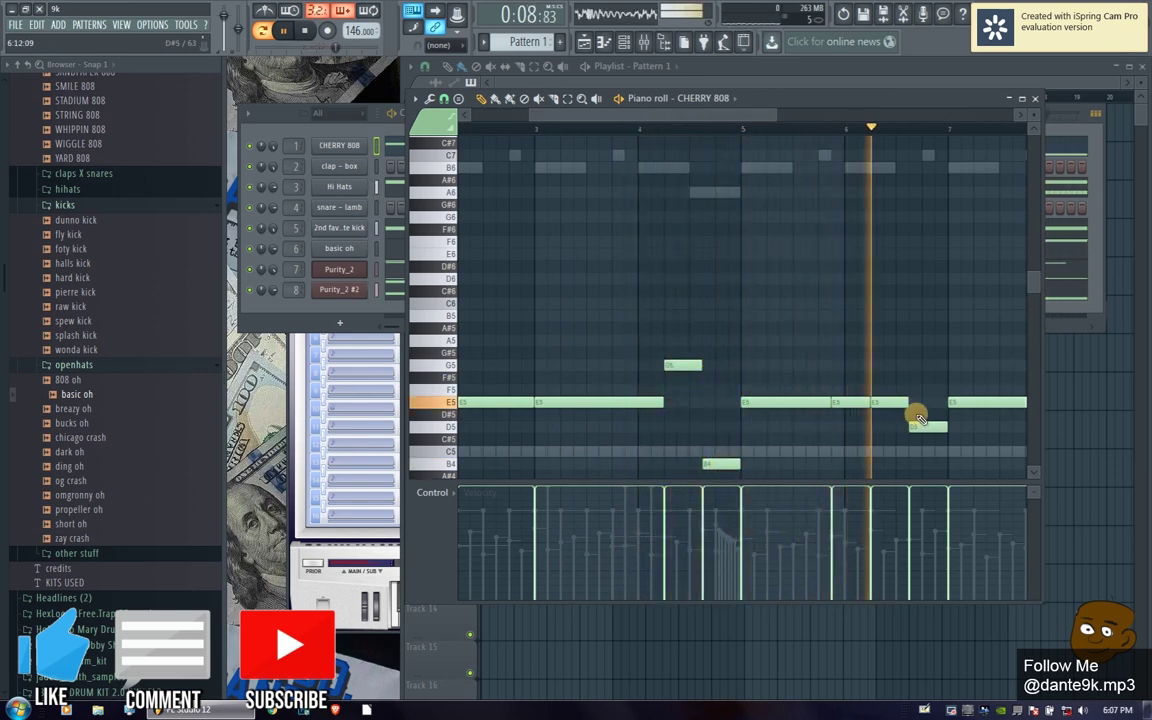
{"action": "left_click_drag", "start_coordinate": [726, 118], "coordinate": [828, 129]}
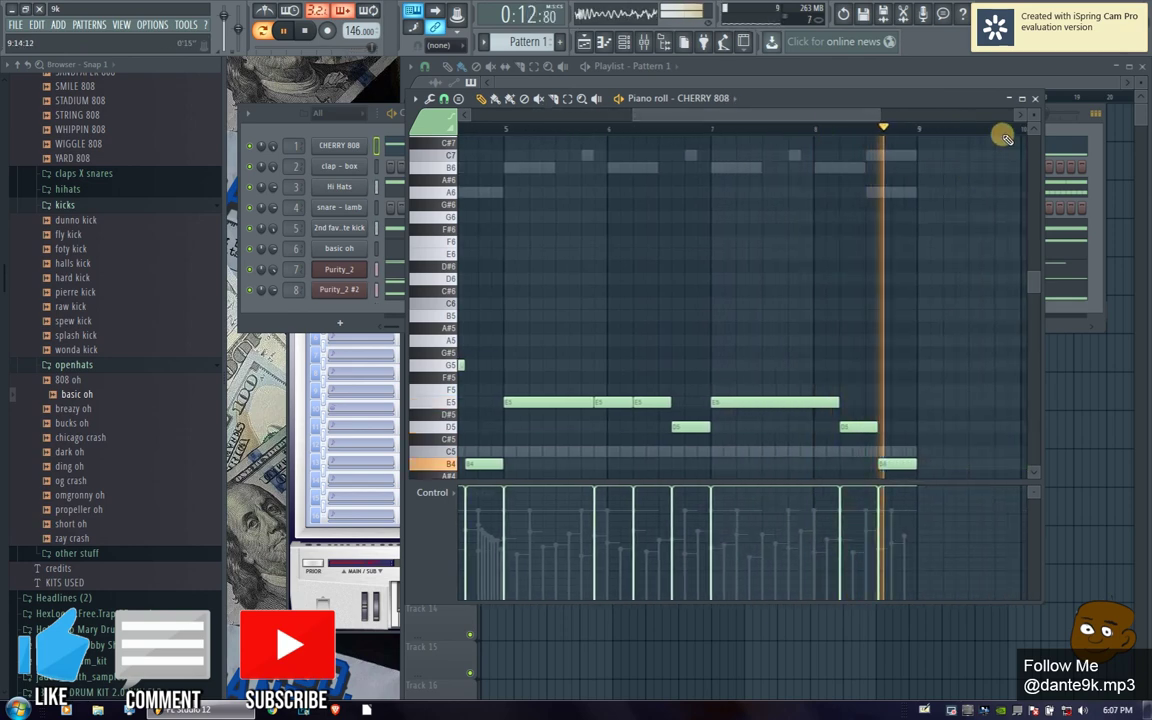
{"action": "left_click", "coordinate": [1035, 98]}
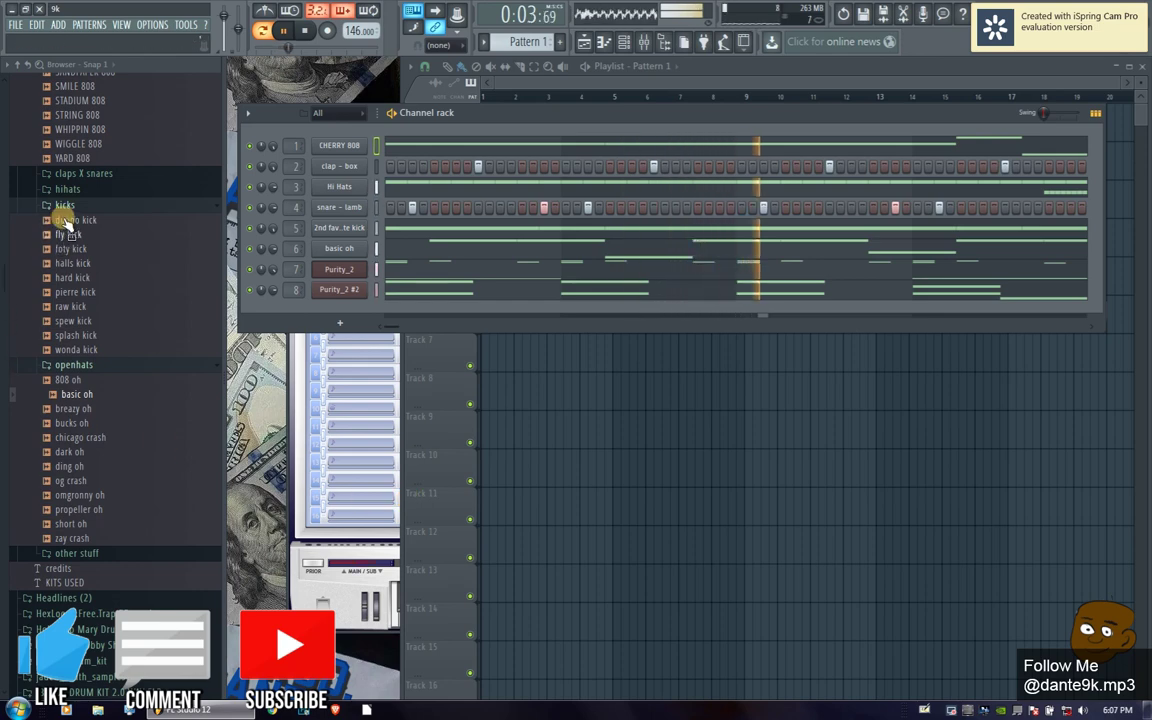
- Add the gucci triangle sample from the other stuff folder as a new channel and place hits on steps 29 and 61
{"action": "left_click", "coordinate": [75, 553]}
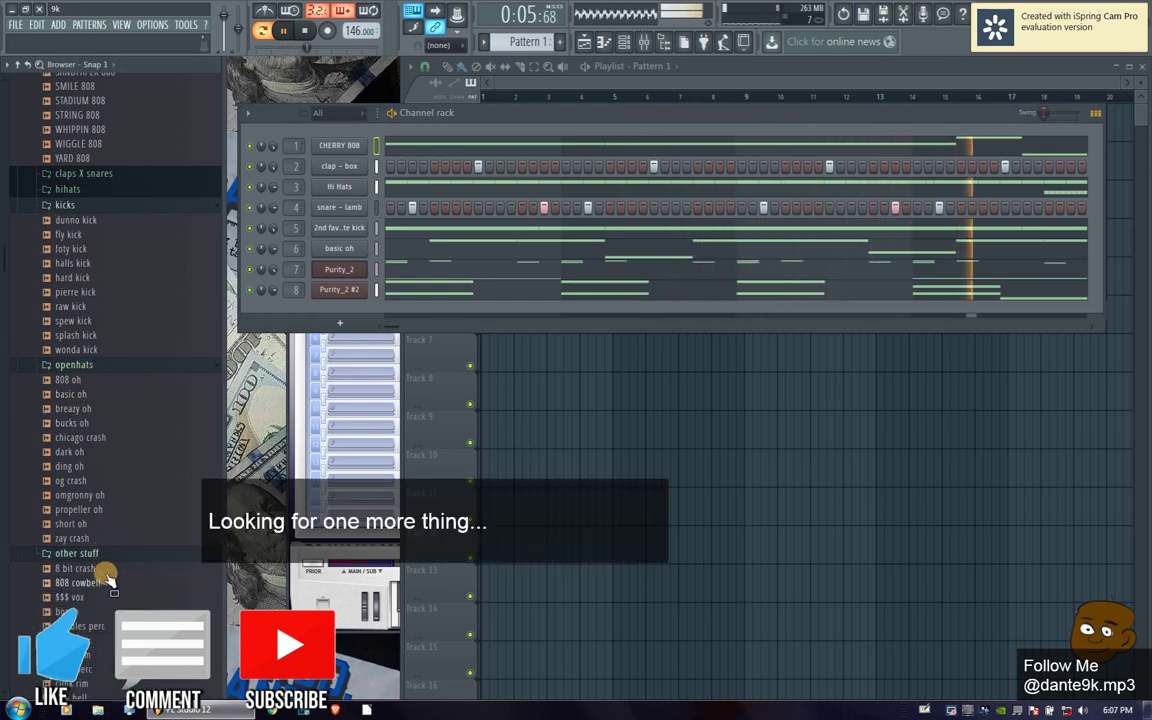
{"action": "left_click", "coordinate": [100, 627]}
{"action": "scroll", "coordinate": [107, 640], "scroll_direction": "down", "scroll_amount": 6}
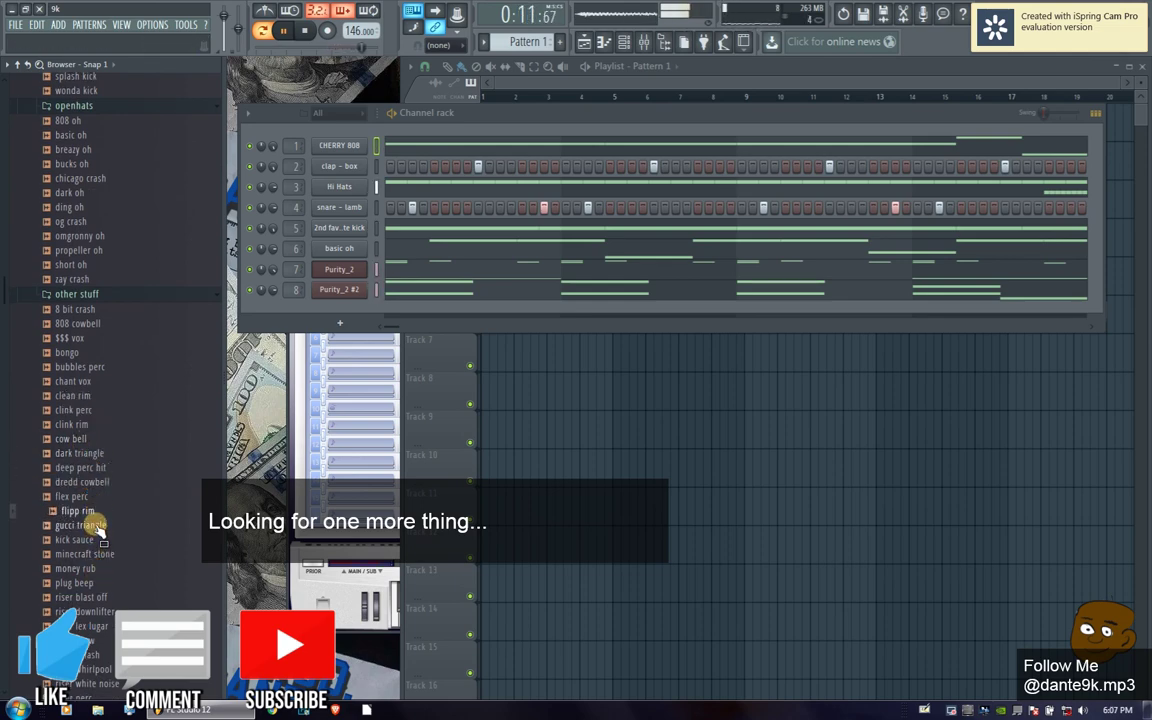
{"action": "left_click_drag", "start_coordinate": [97, 527], "coordinate": [345, 310]}
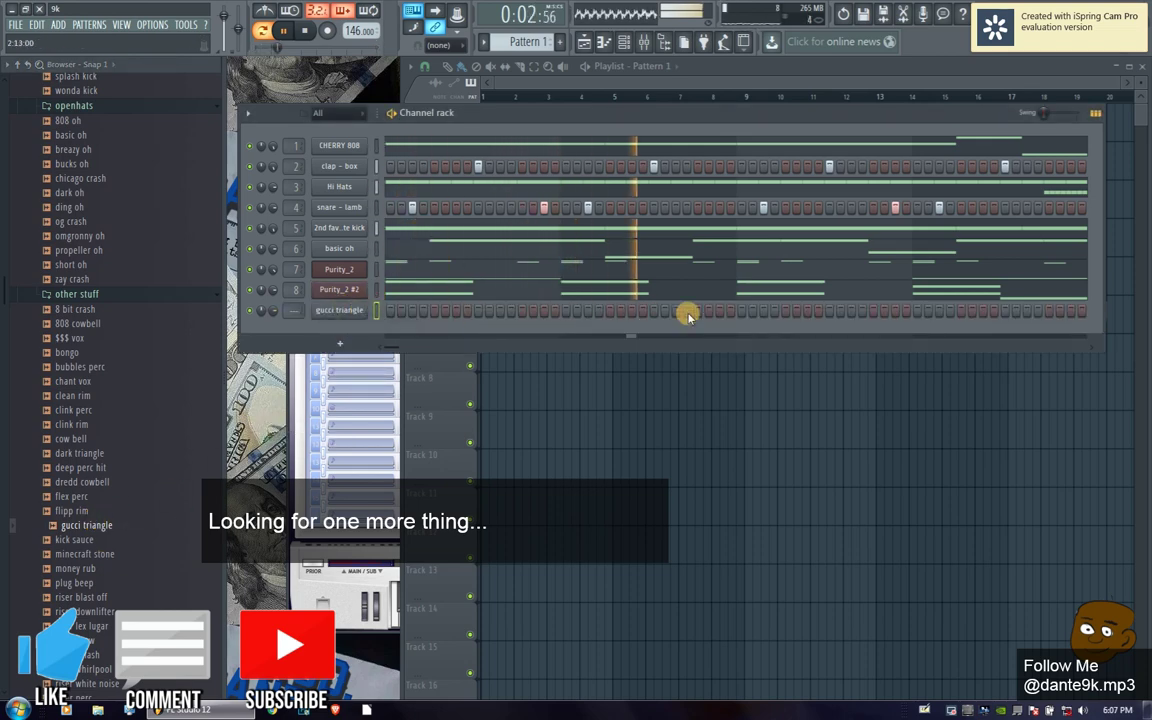
{"action": "left_click", "coordinate": [1048, 311]}
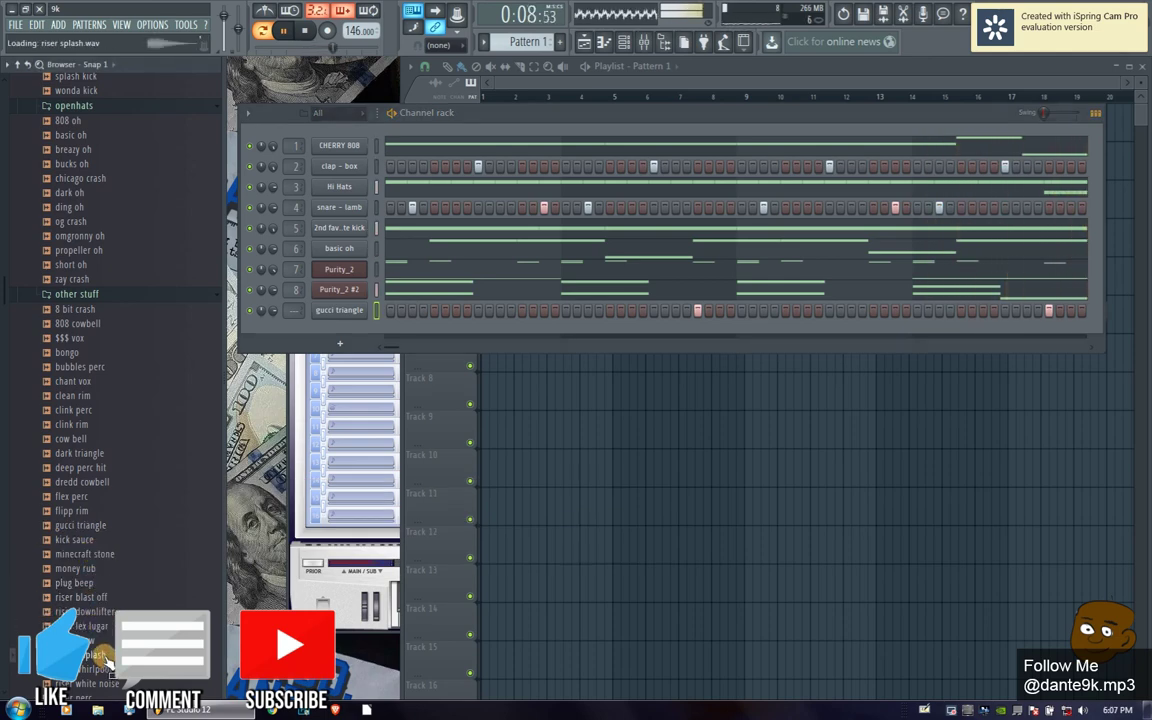
- Audition riser and white noise samples in the other stuff folder, and kick and snare samples in the drum kit folders
{"action": "scroll", "coordinate": [139, 560], "scroll_direction": "down", "scroll_amount": 6}
{"action": "left_click", "coordinate": [95, 455]}
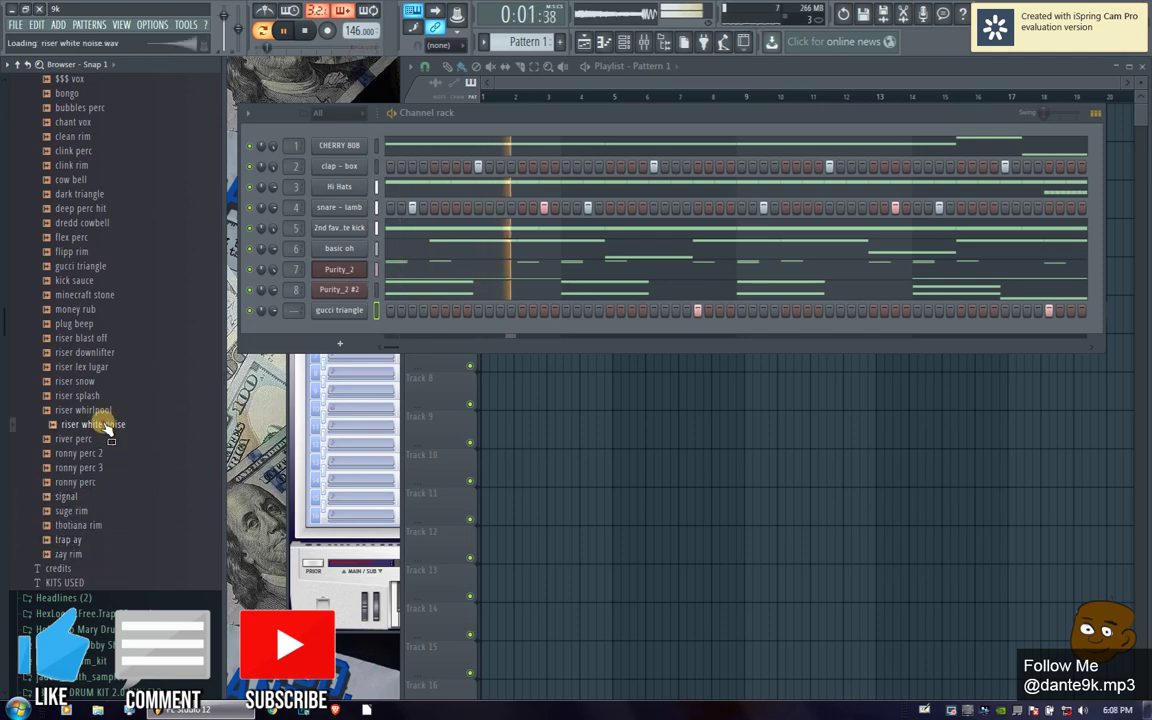
{"action": "scroll", "coordinate": [105, 300], "scroll_direction": "up", "scroll_amount": 10}
{"action": "left_click", "coordinate": [105, 208]}
{"action": "scroll", "coordinate": [104, 190], "scroll_direction": "up", "scroll_amount": 6}
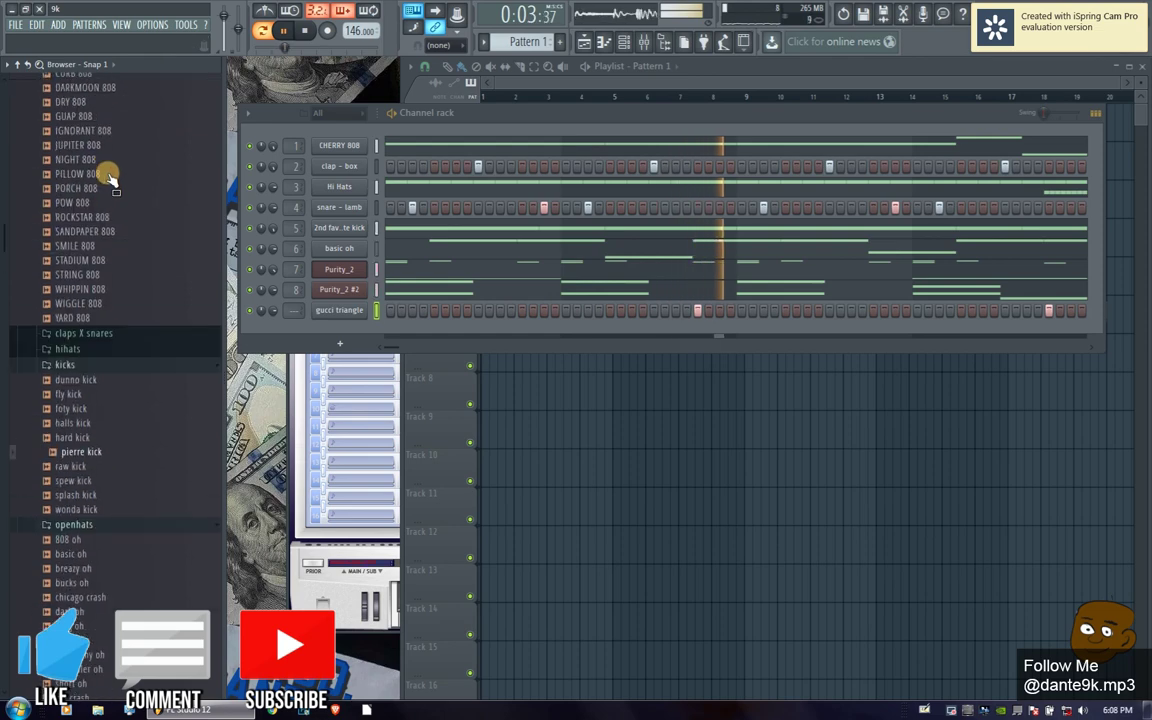
{"action": "left_click", "coordinate": [105, 433]}
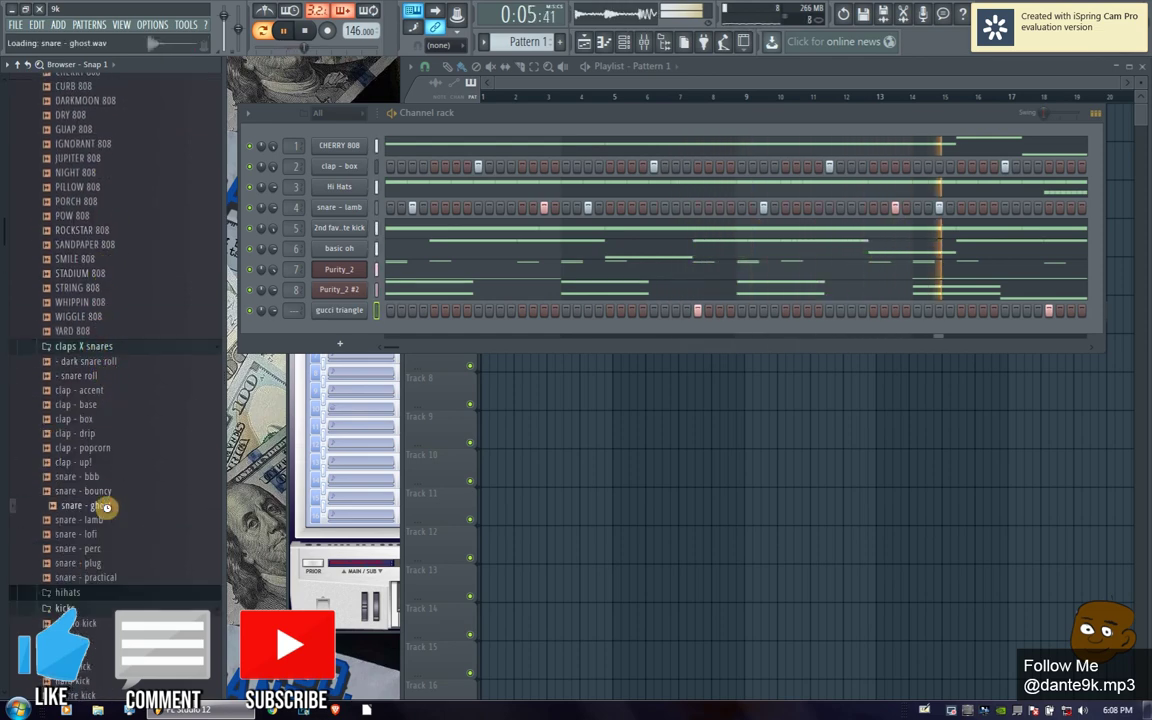
{"action": "left_click", "coordinate": [105, 448]}
{"action": "scroll", "coordinate": [108, 435], "scroll_direction": "up", "scroll_amount": 8}
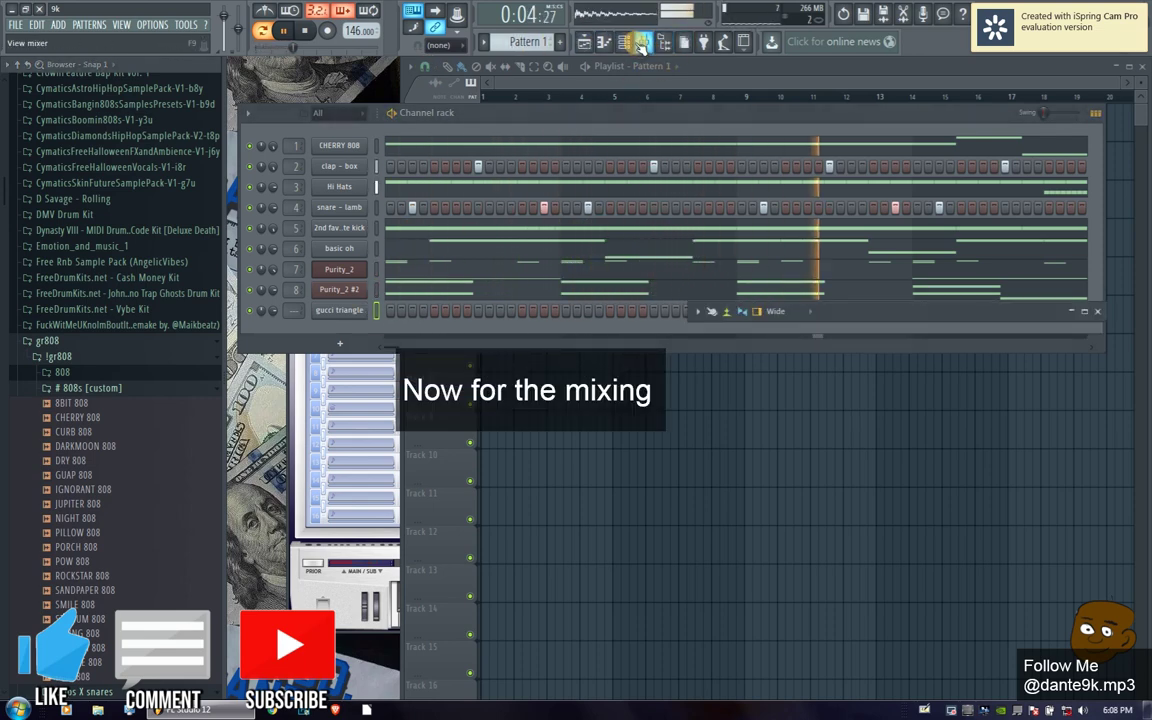
- Bring up the mixer and lower the CHERRY 808 track's volume fader slightly
{"action": "left_click", "coordinate": [640, 44]}
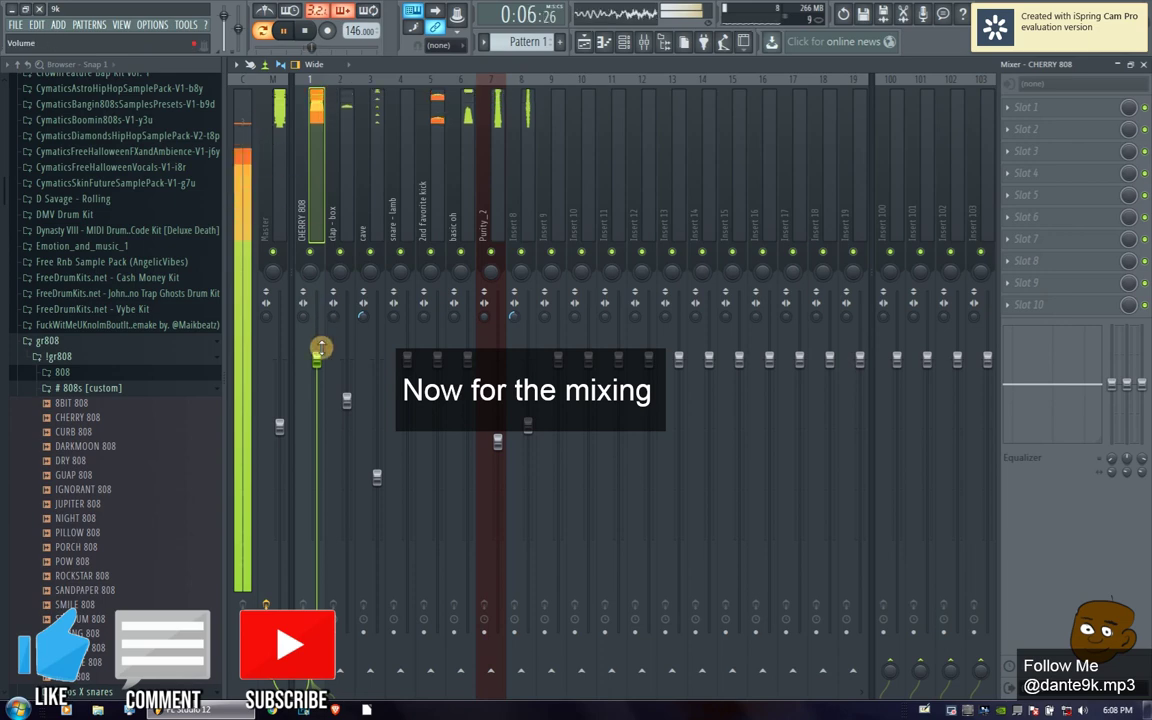
{"action": "left_click_drag", "start_coordinate": [316, 403], "coordinate": [316, 392]}
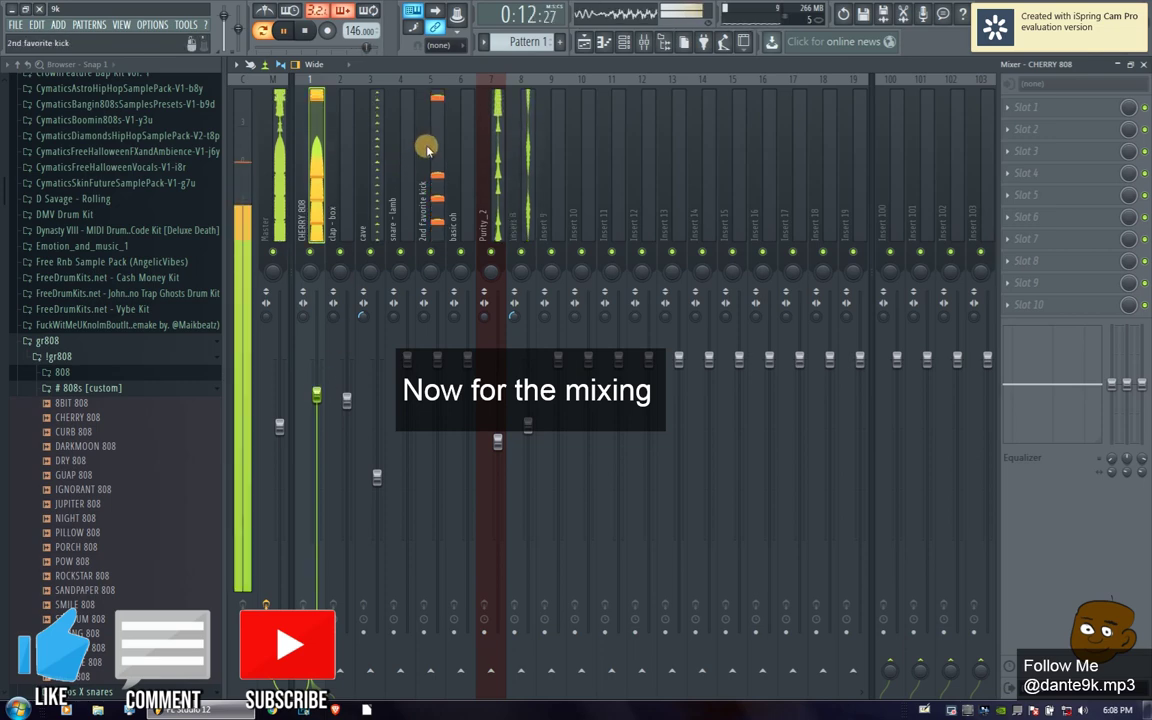
- Add Fruity Peak Controller to the first effect slot of the 2nd favorite kick track and set its peak volume to 56%
{"action": "left_click", "coordinate": [437, 358]}
{"action": "left_click", "coordinate": [989, 115]}
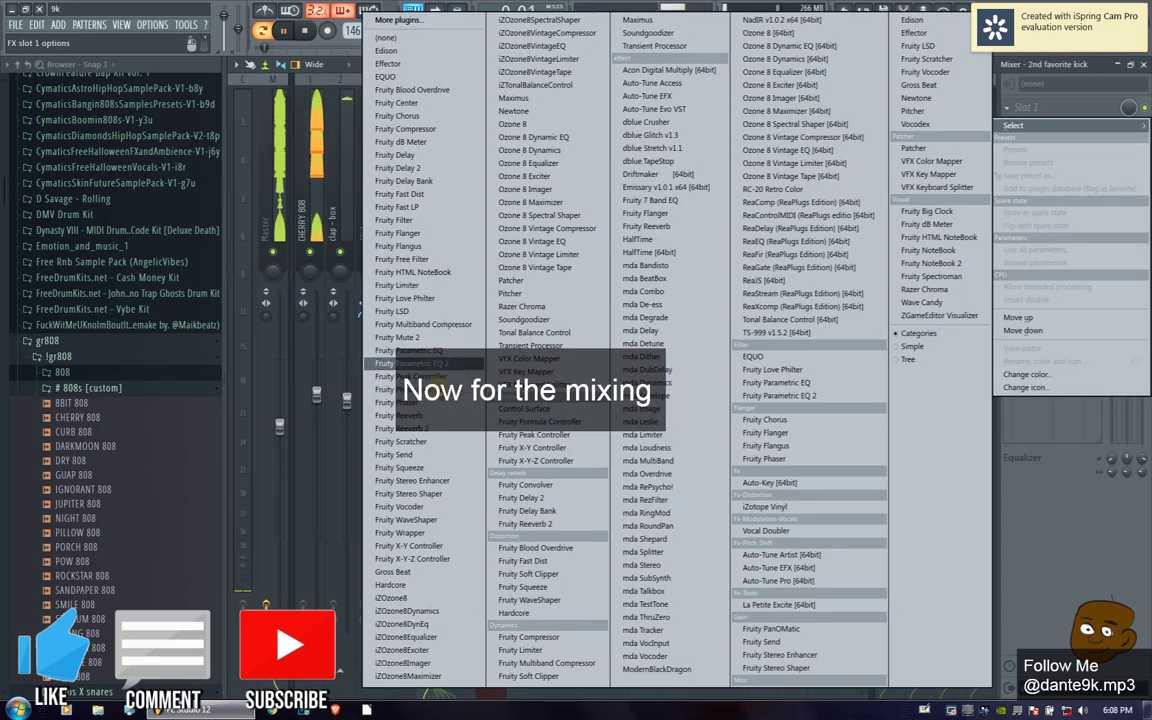
{"action": "left_click", "coordinate": [481, 302]}
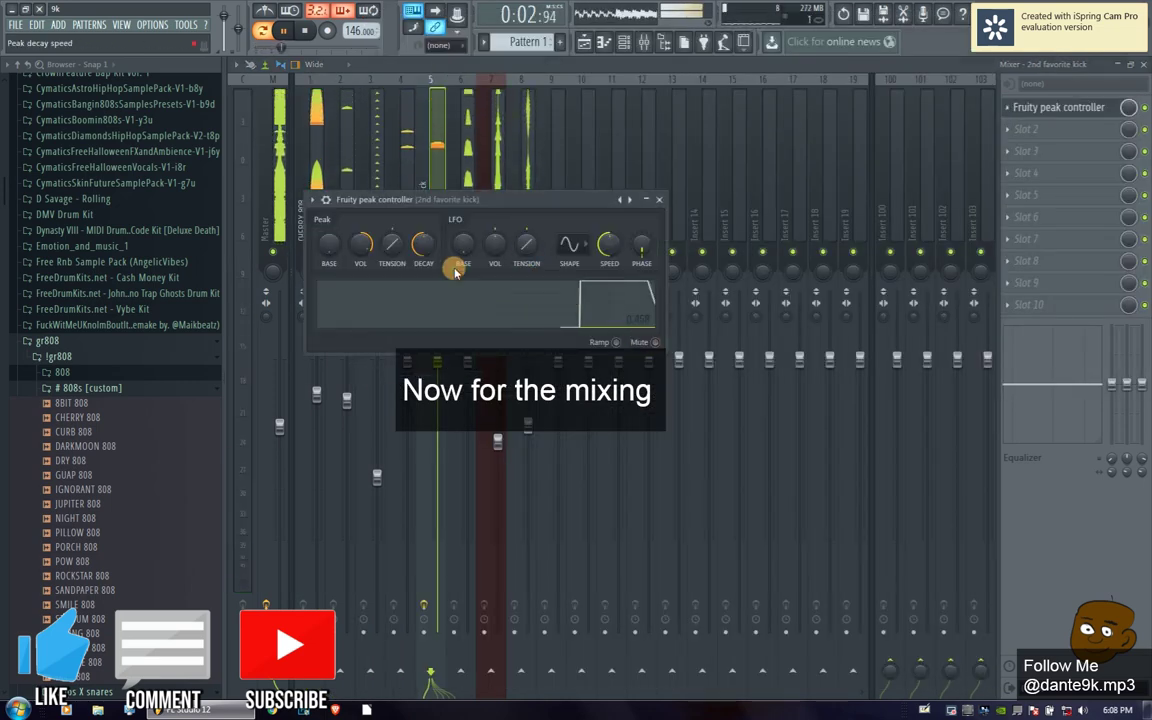
{"action": "left_click_drag", "start_coordinate": [361, 248], "coordinate": [361, 330]}
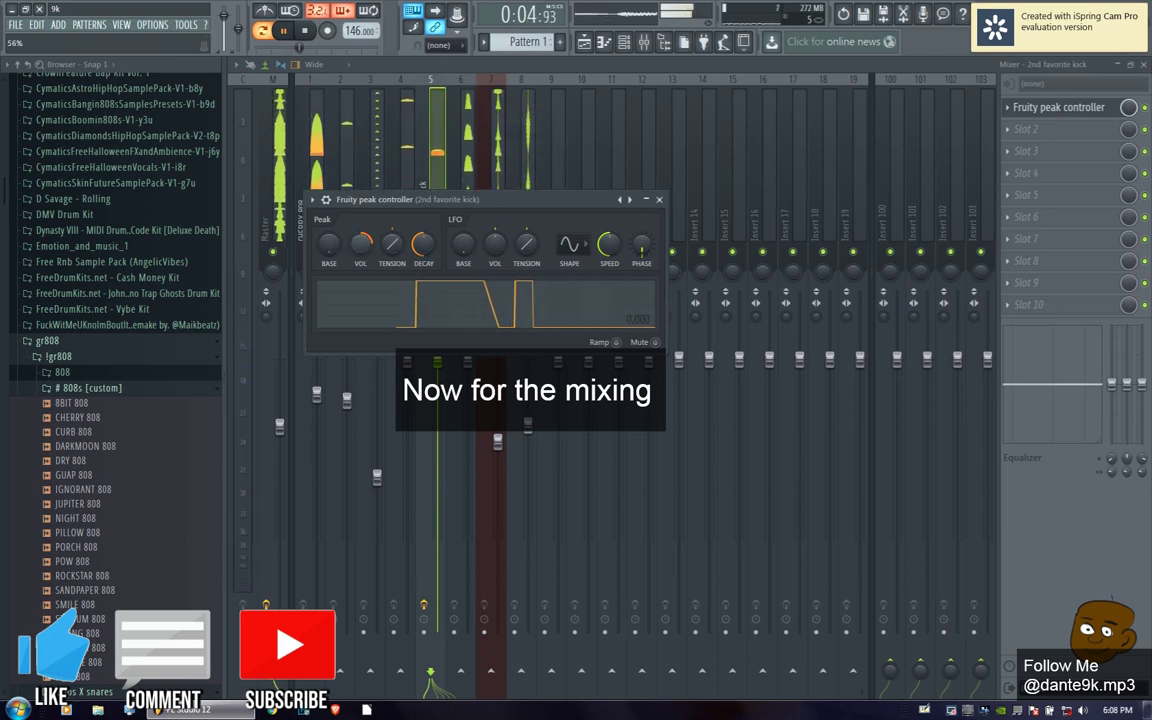
{"action": "left_click", "coordinate": [430, 175]}
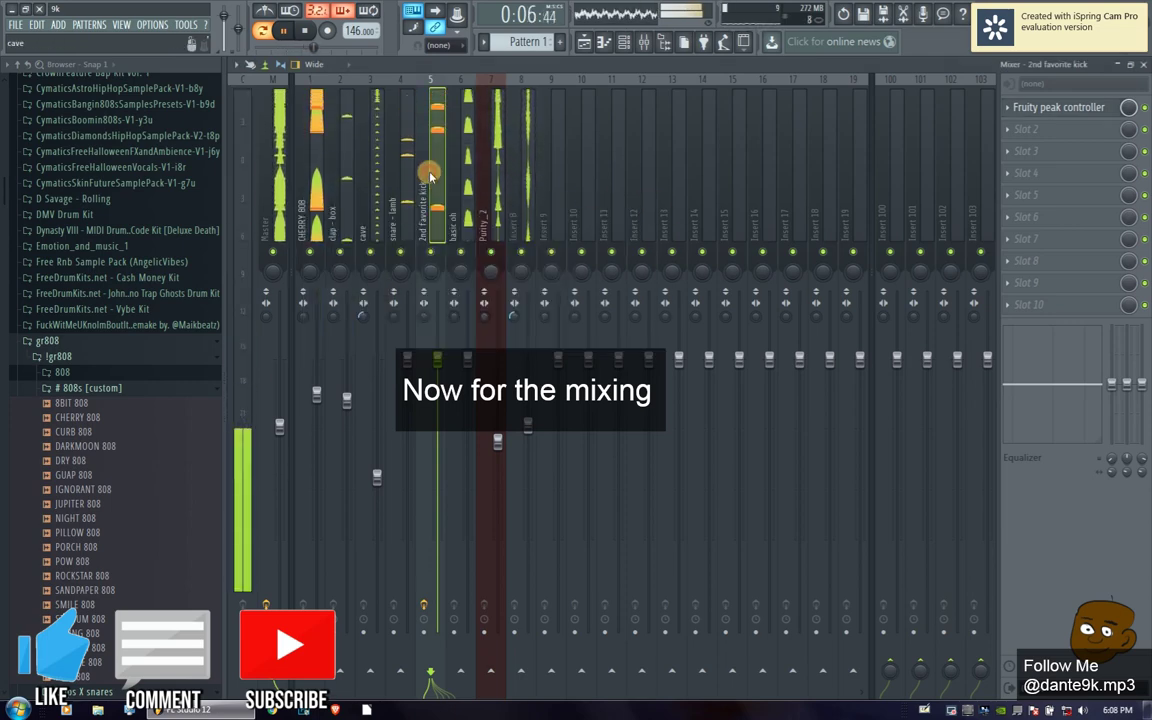
- Add Fruity Parametric EQ 2 to the first effect slot of the CHERRY 808 track
{"action": "left_click", "coordinate": [317, 143]}
{"action": "left_click", "coordinate": [1009, 108]}
{"action": "left_click", "coordinate": [471, 364]}
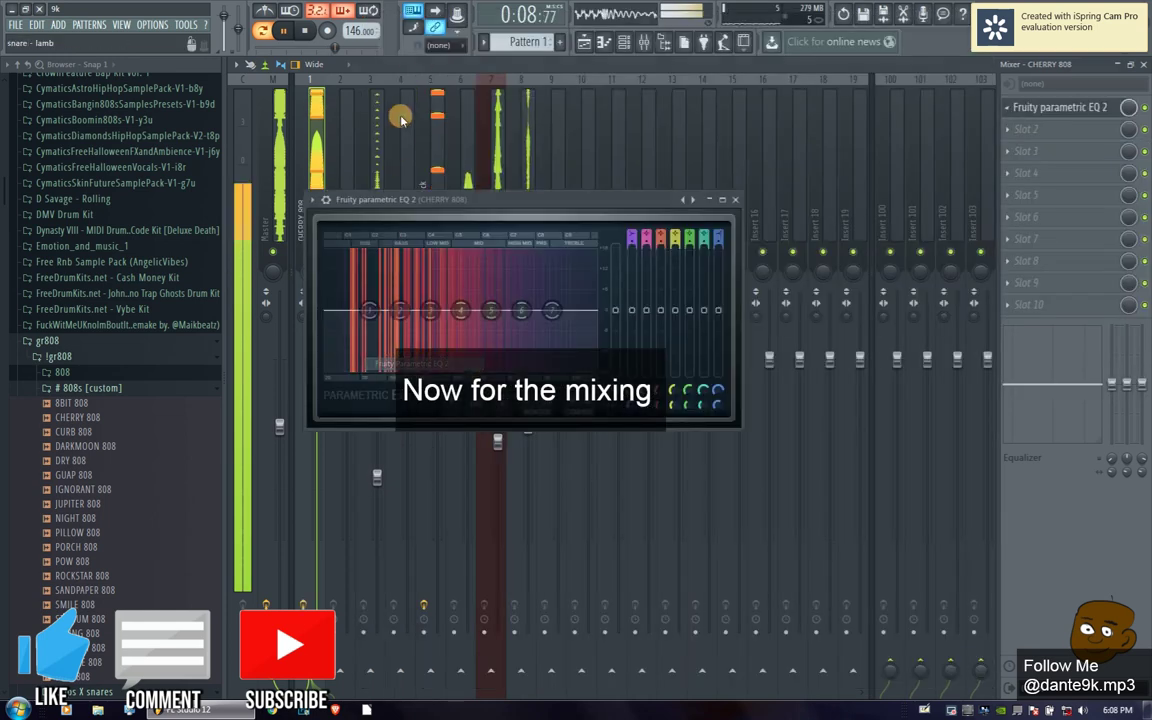
- Link the CHERRY 808 equalizer's Band 1 level to the internal controller Peak ctrl - Peak+LFO and close the EQ
{"action": "left_click", "coordinate": [311, 201]}
{"action": "mouse_move", "coordinate": [394, 246]}
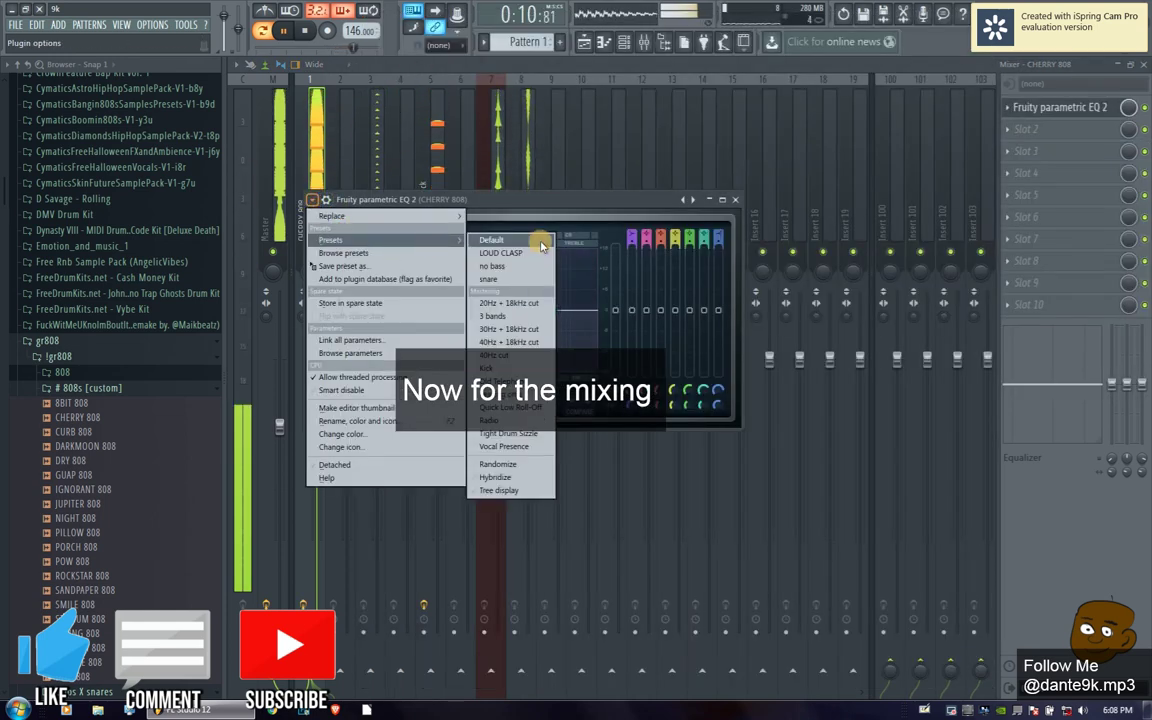
{"action": "left_click", "coordinate": [338, 340]}
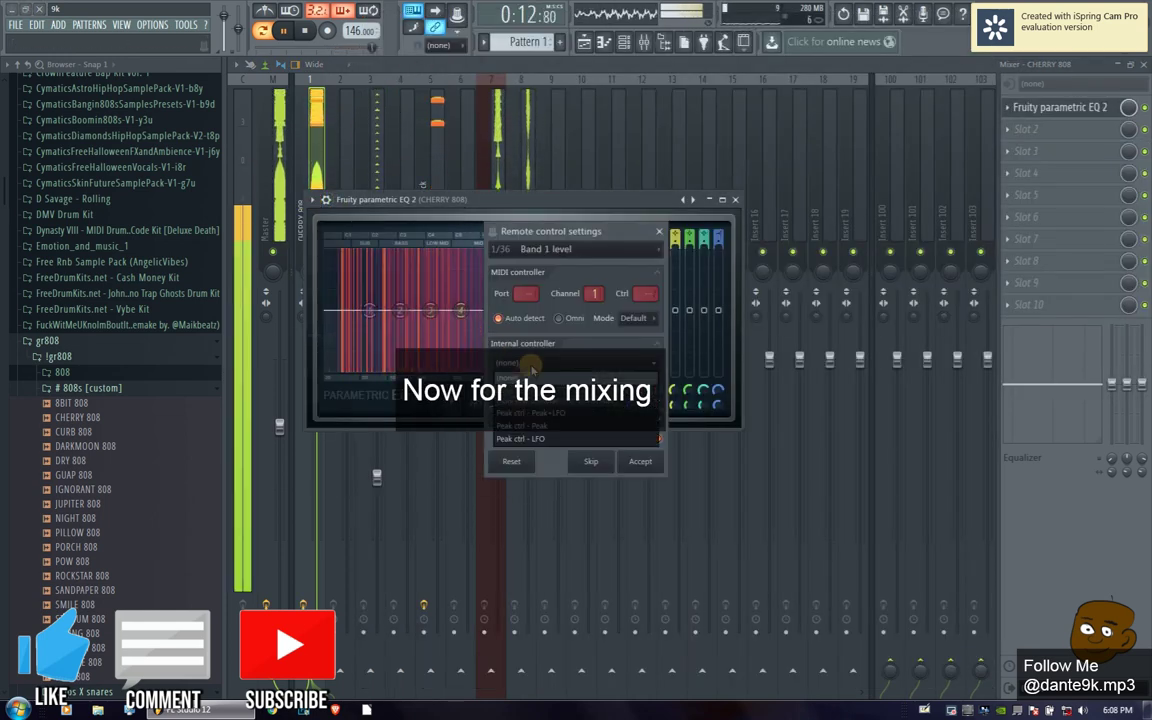
{"action": "left_click", "coordinate": [548, 414]}
{"action": "left_click", "coordinate": [646, 462]}
{"action": "left_click", "coordinate": [659, 231]}
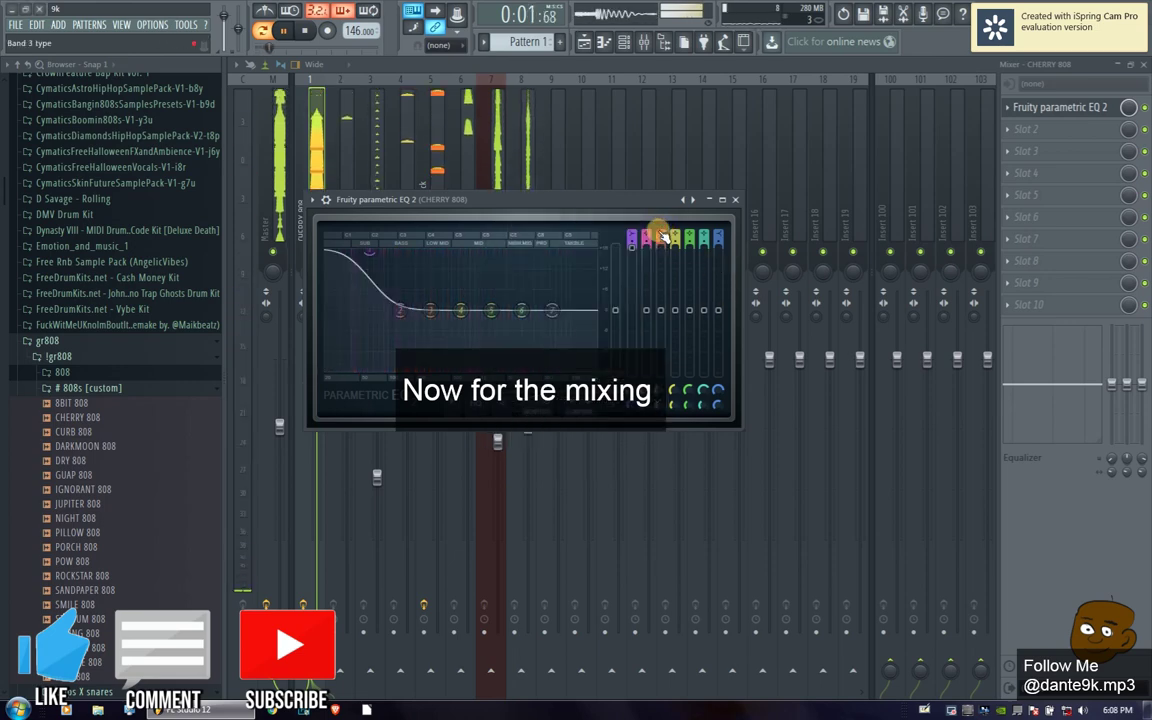
{"action": "left_click", "coordinate": [735, 200]}
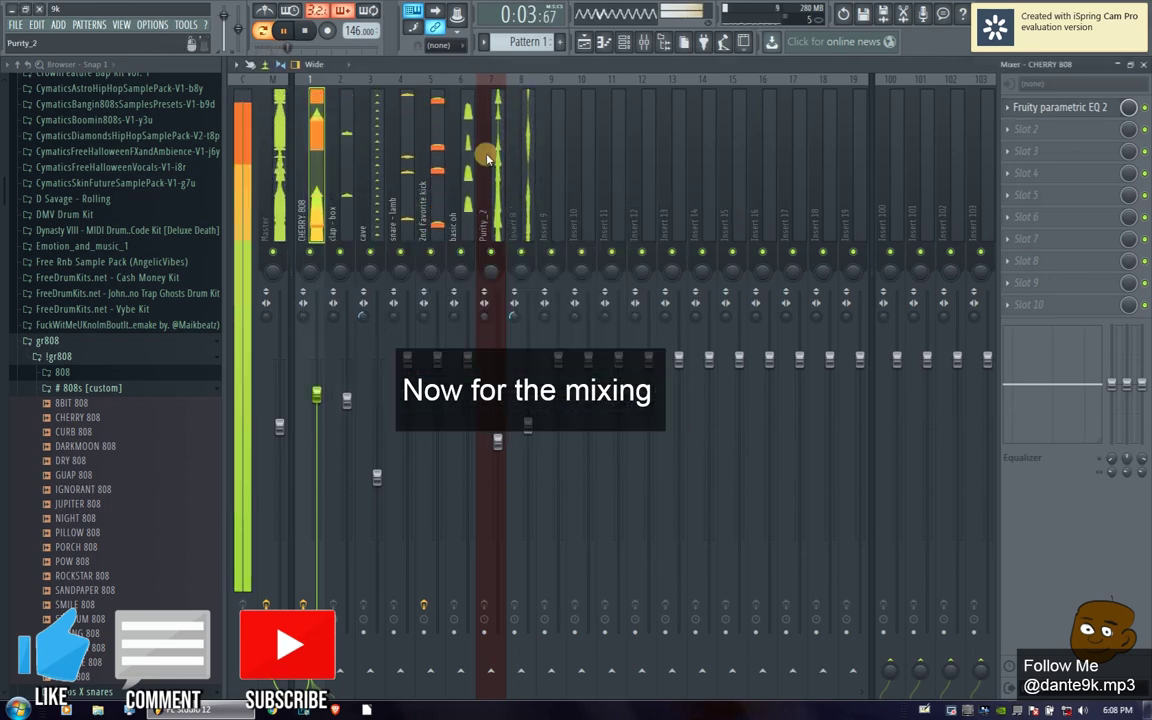
- Try a peak volume of -91% in the 2nd favorite kick's Fruity Peak Controller
{"action": "left_click", "coordinate": [443, 172]}
{"action": "left_click", "coordinate": [1045, 108]}
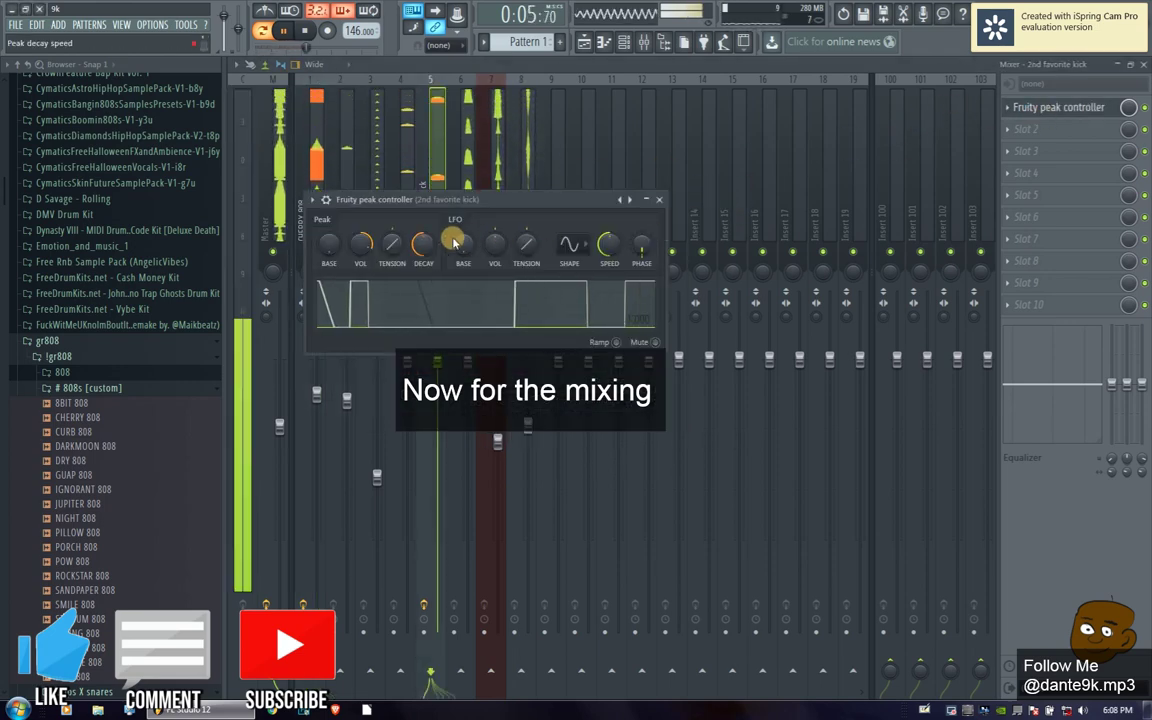
{"action": "left_click_drag", "start_coordinate": [364, 246], "coordinate": [364, 305]}
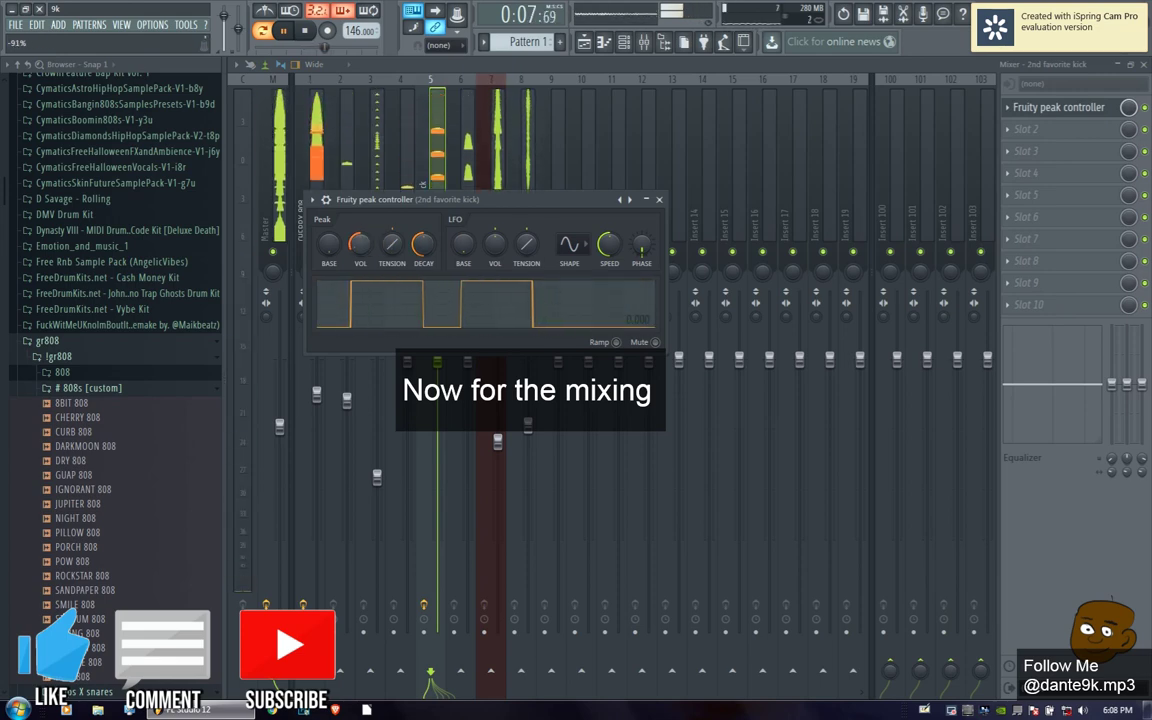
- Lower the CHERRY 808 track's volume fader a little further in the mixer
{"action": "left_click", "coordinate": [320, 132]}
{"action": "left_click_drag", "start_coordinate": [316, 377], "coordinate": [316, 385]}
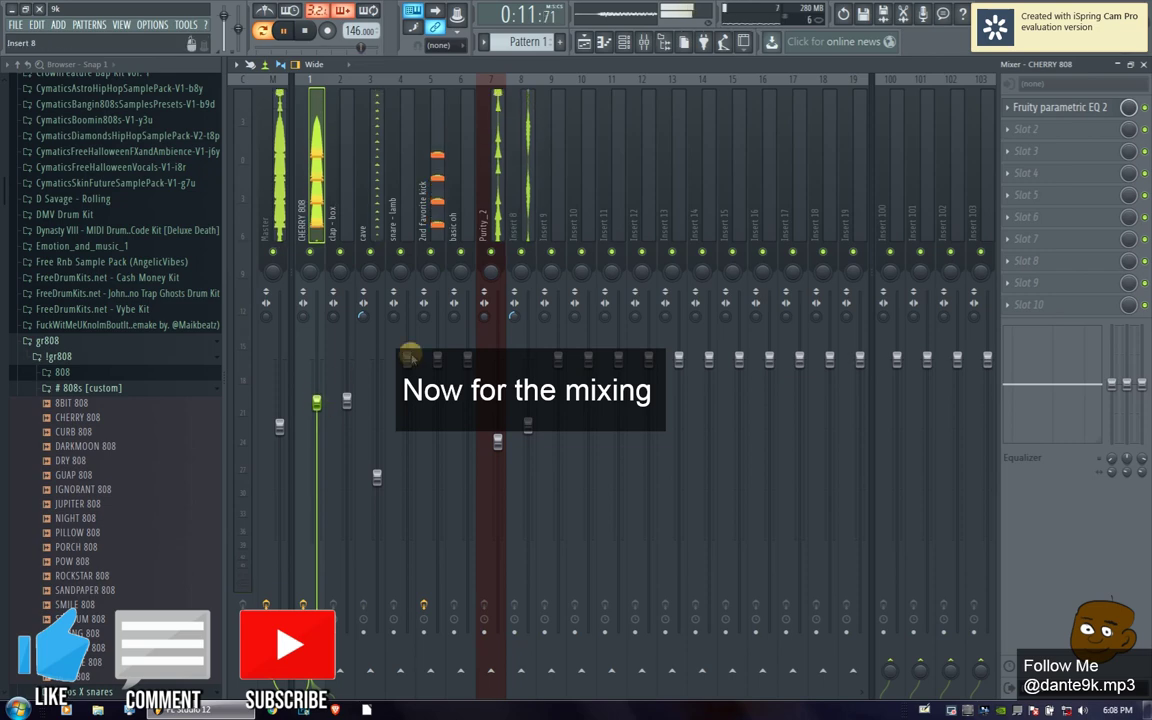
- Review the Fruity Peak Controller settings on the 2nd favorite kick track during playback
{"action": "left_click", "coordinate": [437, 215]}
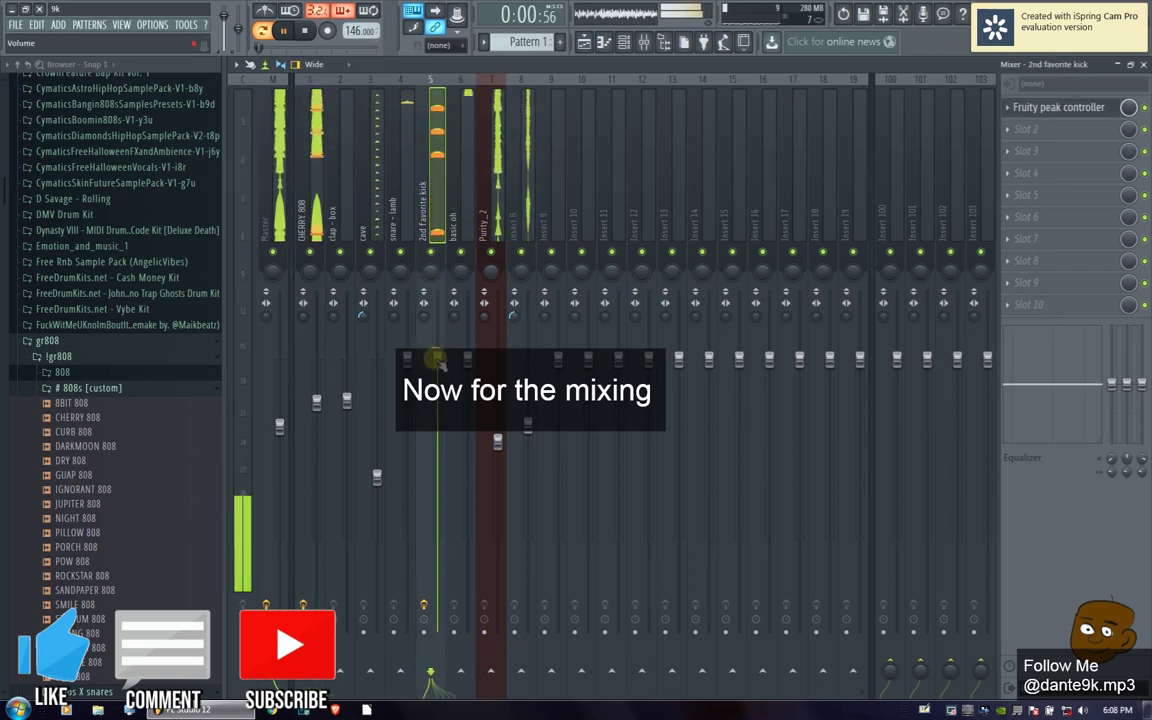
{"action": "left_click", "coordinate": [1070, 110]}
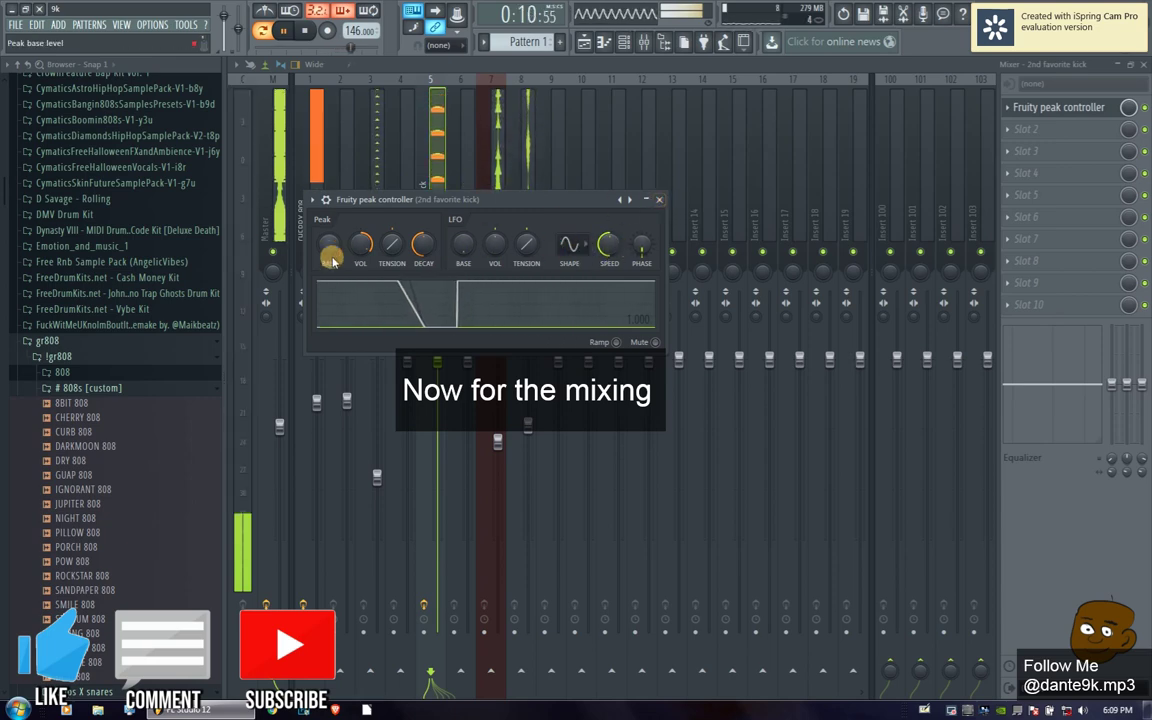
{"action": "left_click", "coordinate": [659, 199]}
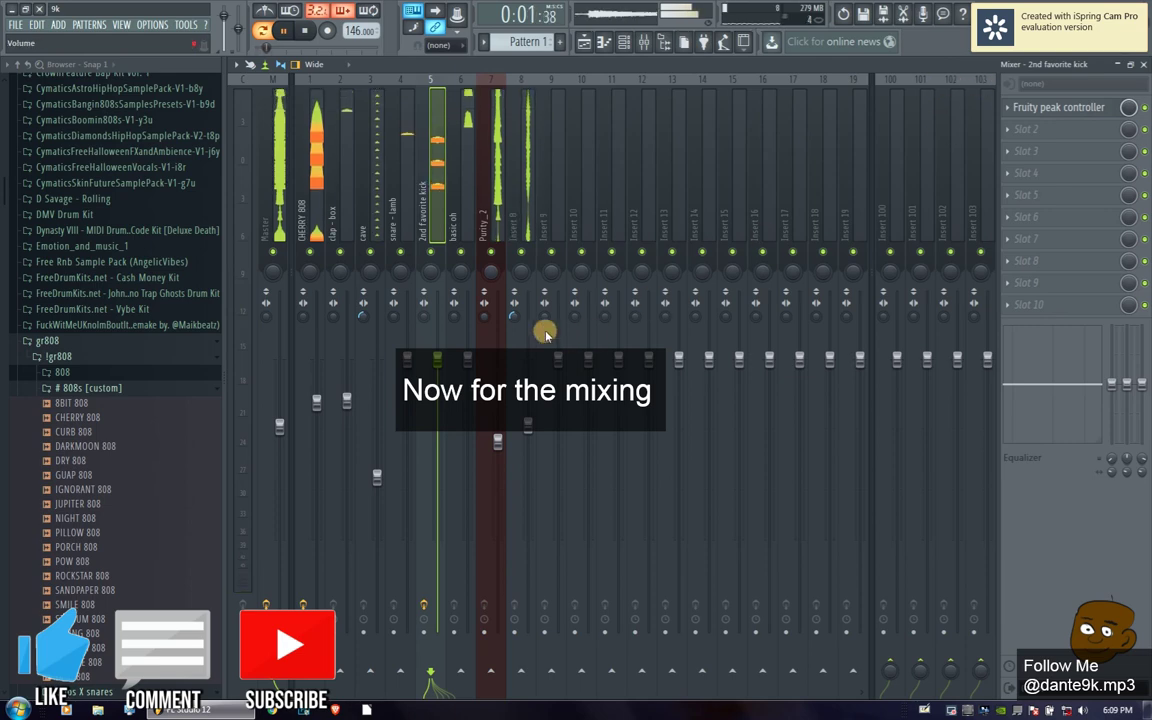
- Solo Purity_2 and add Fruity Parametric EQ 2, cutting the lows with band 1 at -18 dB and boosting bands 2 and 6
{"action": "left_click", "coordinate": [482, 183]}
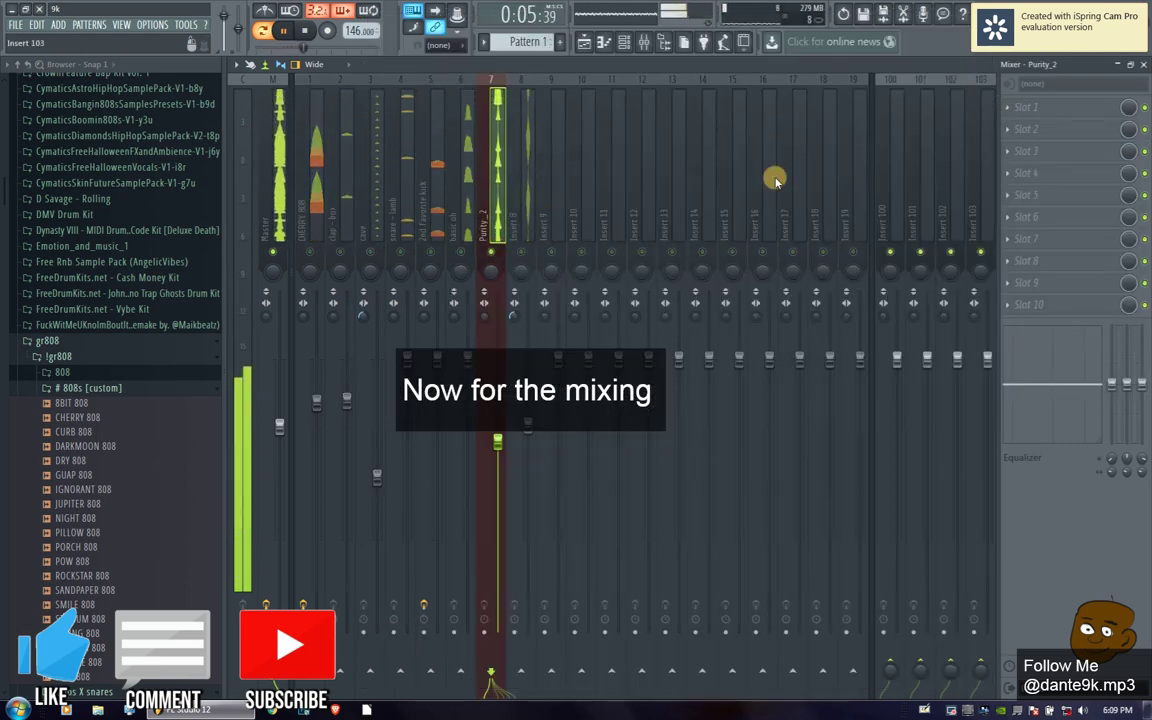
{"action": "left_click", "coordinate": [1017, 118]}
{"action": "left_click", "coordinate": [566, 301]}
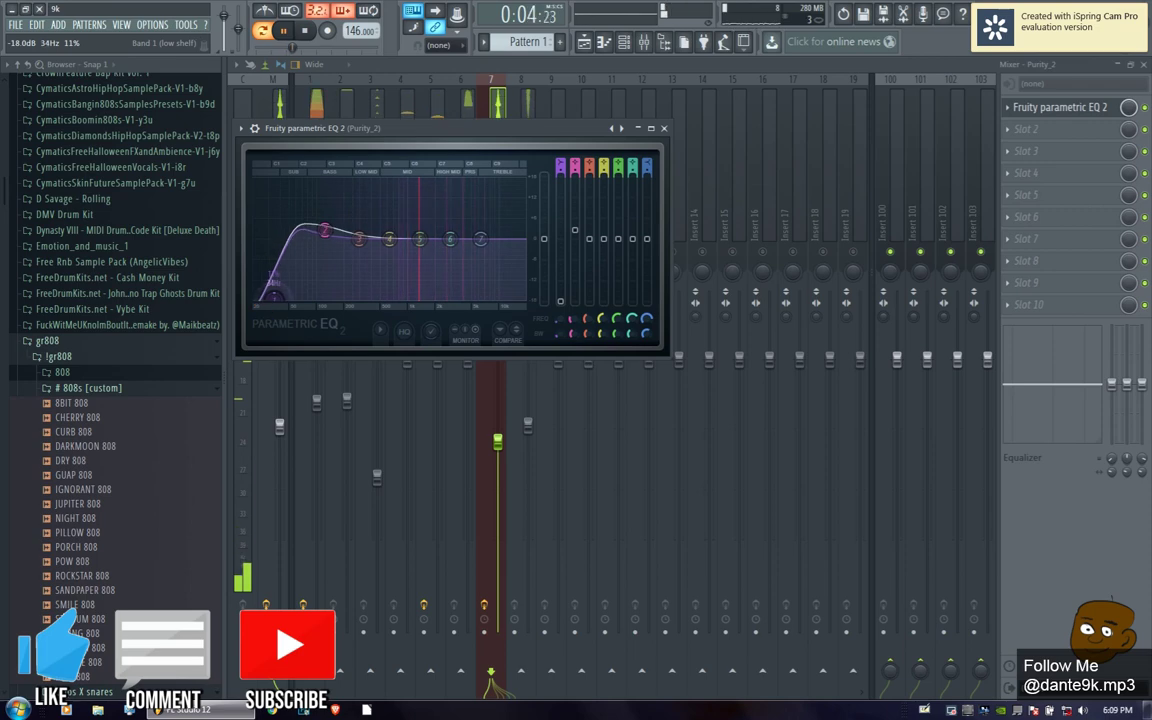
{"action": "left_click_drag", "start_coordinate": [278, 305], "coordinate": [347, 267]}
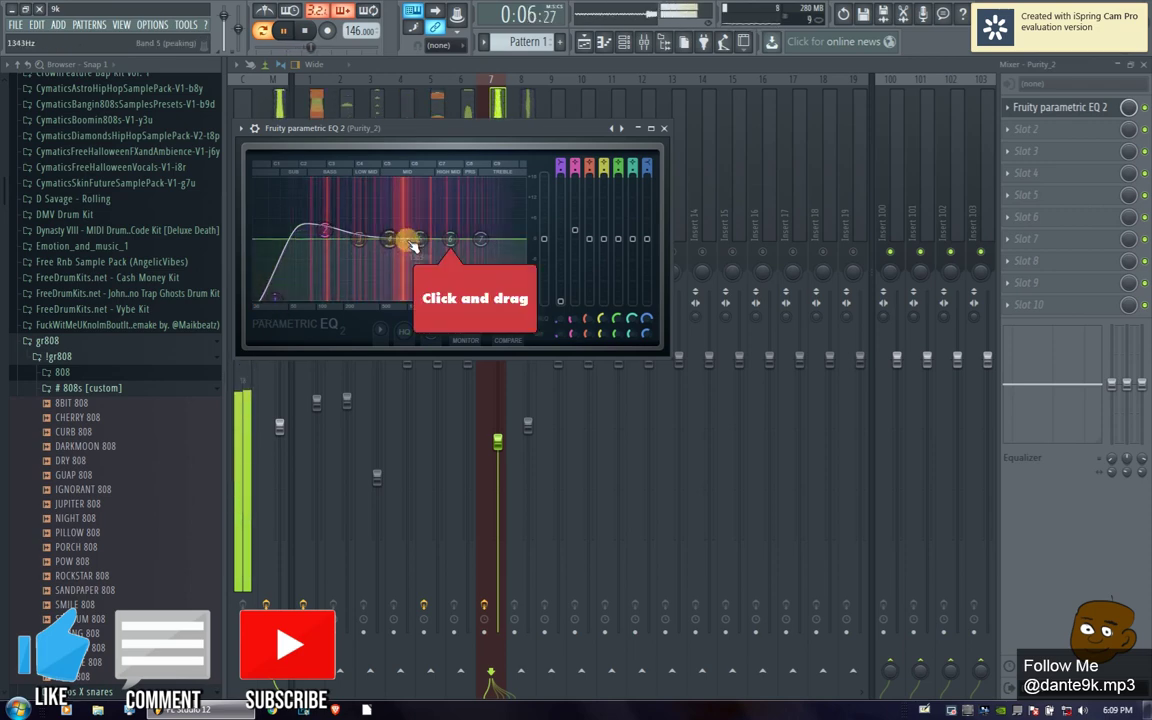
{"action": "left_click_drag", "start_coordinate": [455, 243], "coordinate": [450, 238]}
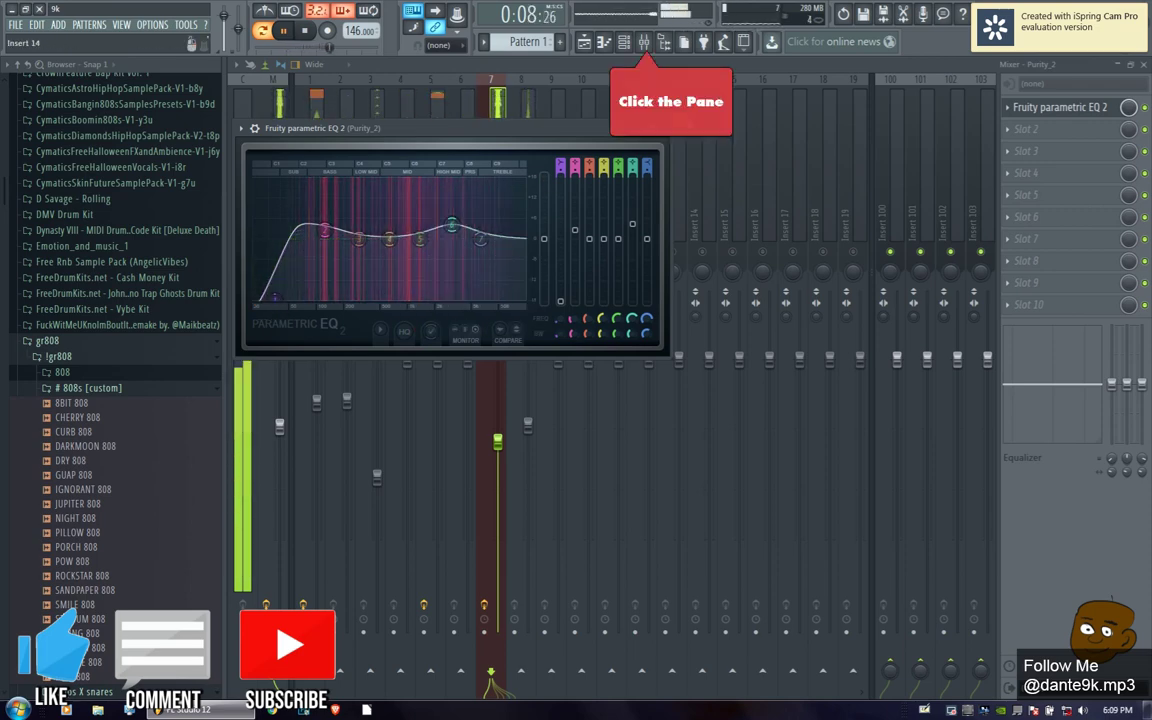
- Route the gucci triangle channel to mixer track 9 in the channel rack and return to the mixer
{"action": "left_click", "coordinate": [646, 42]}
{"action": "left_click", "coordinate": [623, 42]}
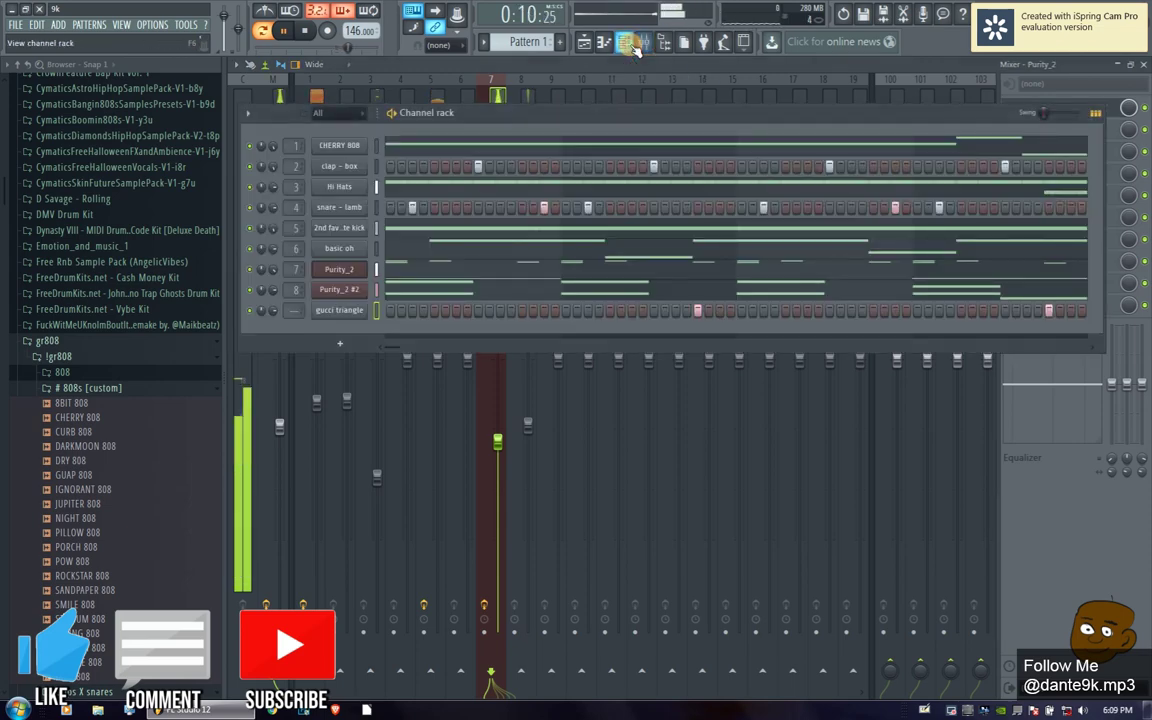
{"action": "left_click_drag", "start_coordinate": [290, 312], "coordinate": [290, 292]}
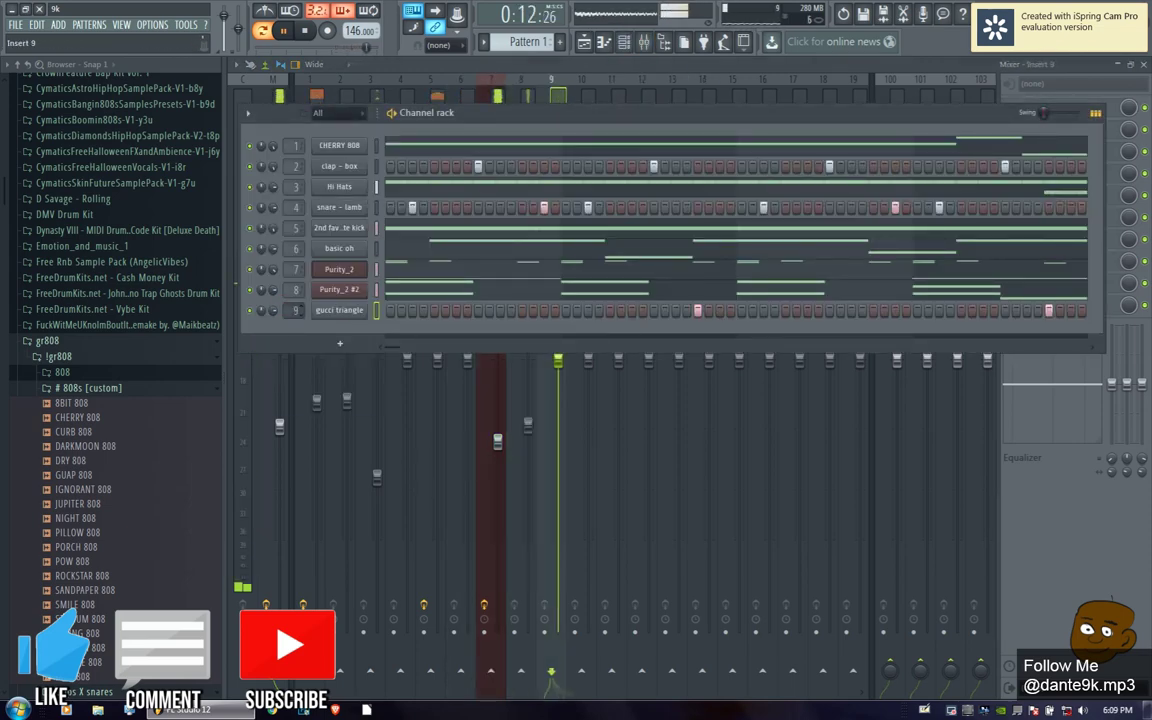
{"action": "left_click", "coordinate": [566, 62]}
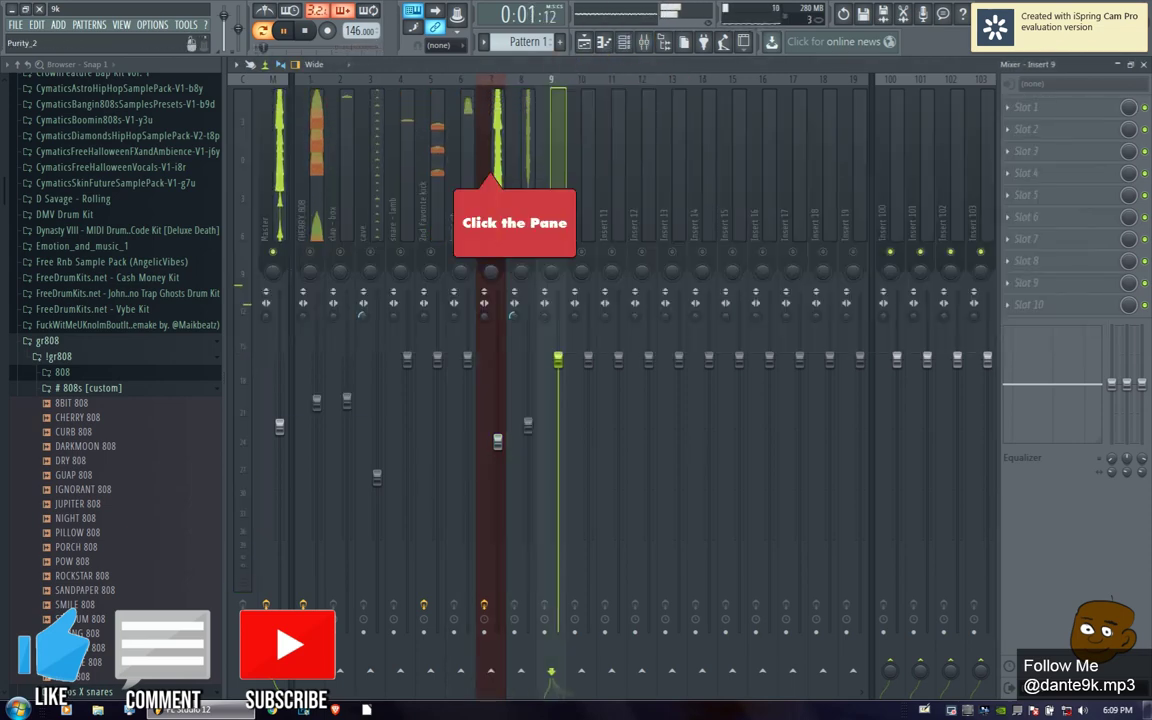
- Add Fruity Parametric EQ 2 to Insert 8, rolling off the lows with band 1, boosting band 6 and slightly lowering band 7
{"action": "left_click", "coordinate": [491, 165]}
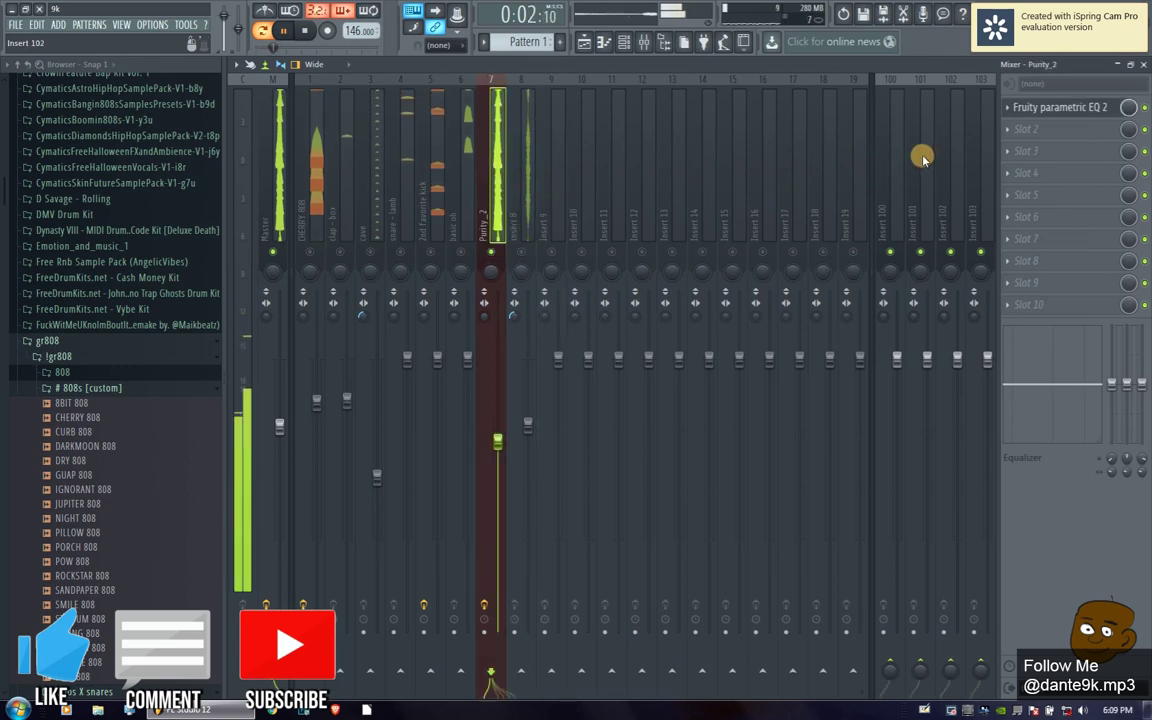
{"action": "left_click", "coordinate": [536, 163]}
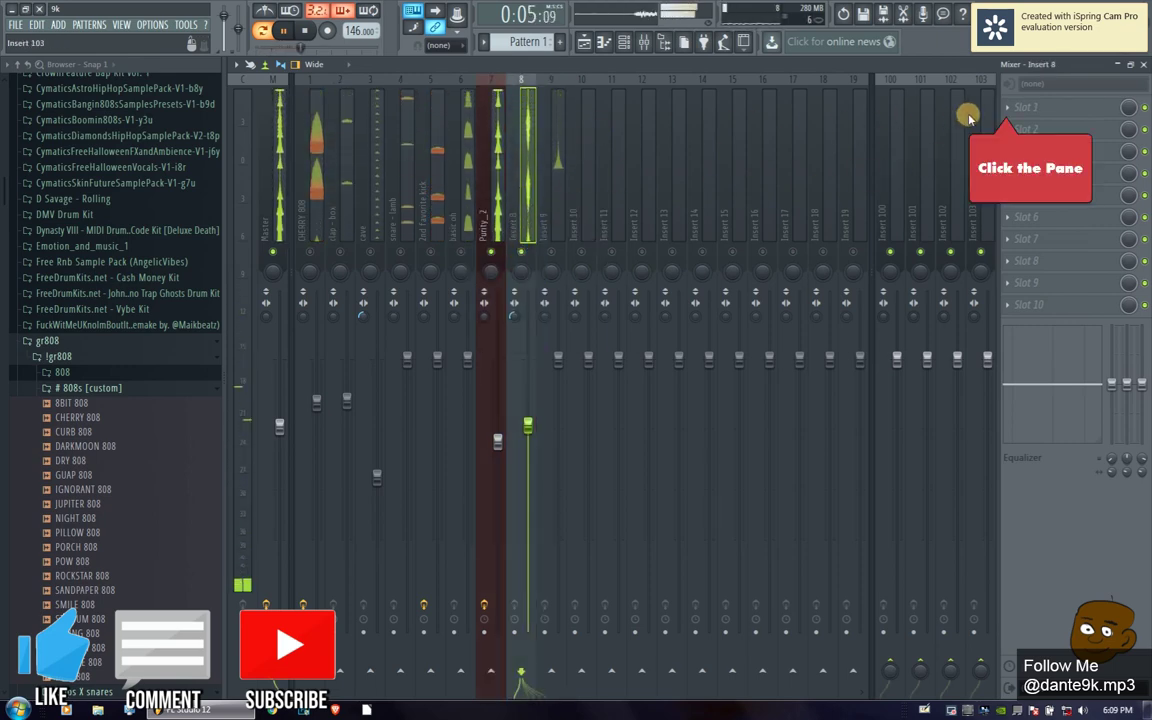
{"action": "left_click", "coordinate": [1012, 107]}
{"action": "left_click", "coordinate": [458, 365]}
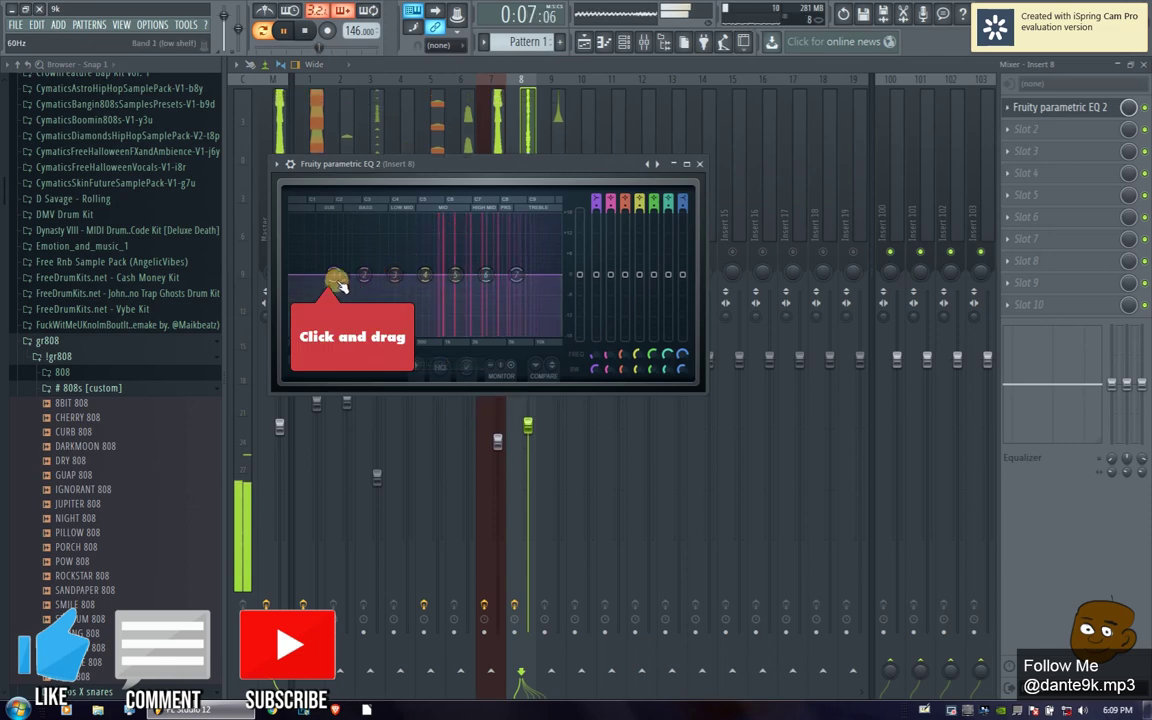
{"action": "left_click_drag", "start_coordinate": [311, 312], "coordinate": [348, 335]}
{"action": "left_click_drag", "start_coordinate": [486, 274], "coordinate": [532, 285]}
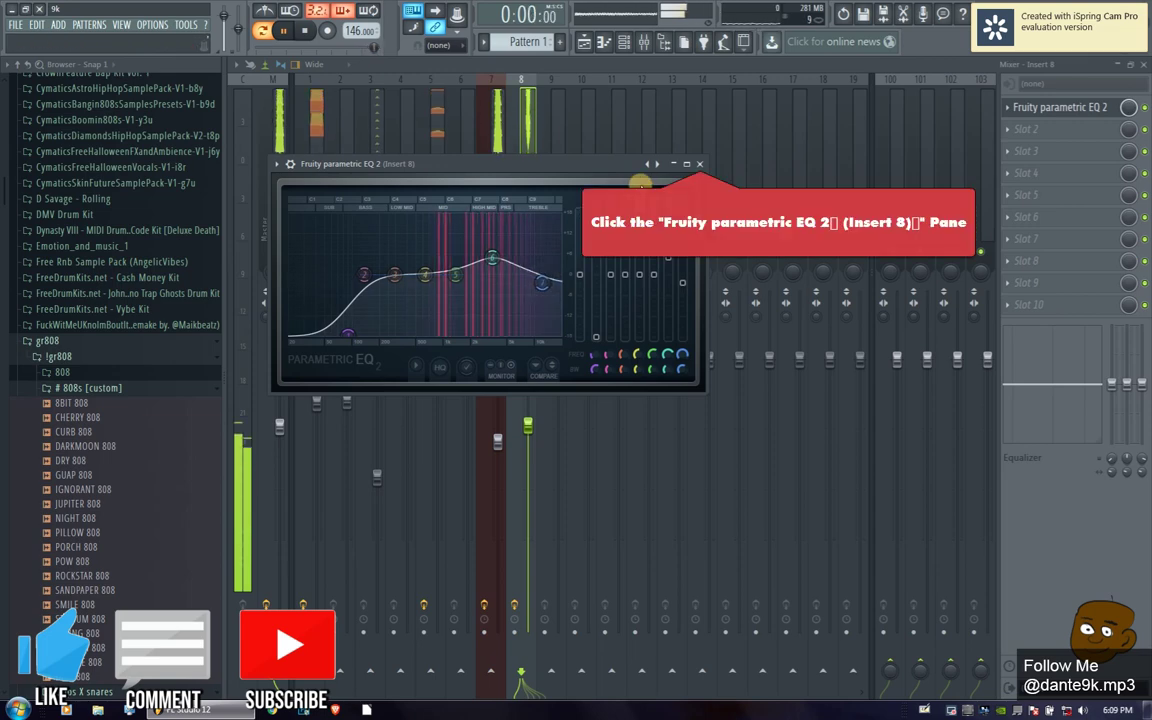
{"action": "left_click", "coordinate": [698, 163]}
- Add Fruity Reeverb 2 to Insert 8's second slot, set the room size to 82, raise the wet level and set dry to 92%
{"action": "left_click", "coordinate": [1017, 133]}
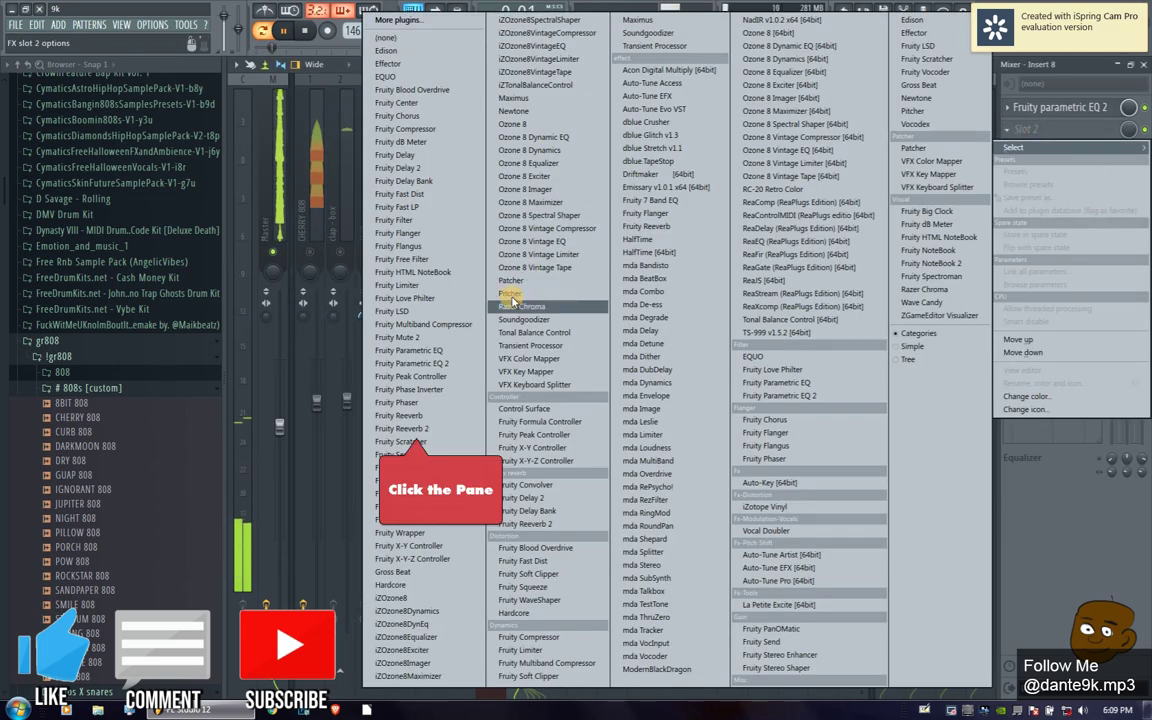
{"action": "left_click", "coordinate": [405, 425]}
{"action": "left_click_drag", "start_coordinate": [459, 243], "coordinate": [459, 215]}
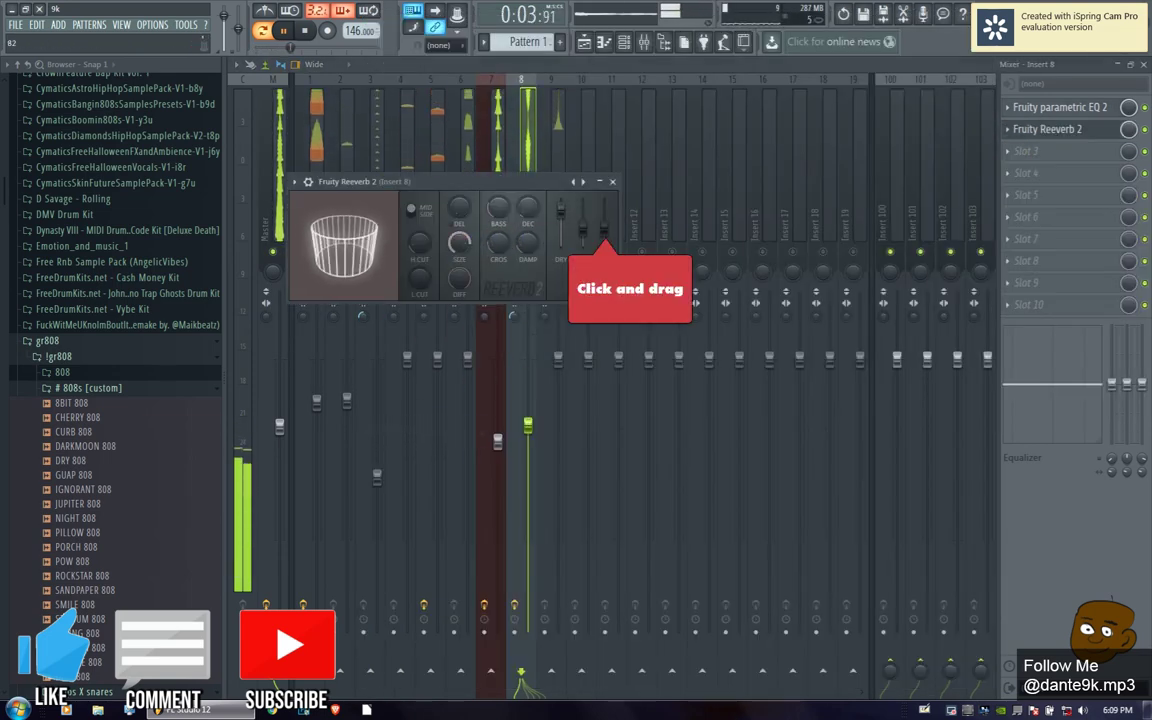
{"action": "left_click_drag", "start_coordinate": [612, 232], "coordinate": [566, 220]}
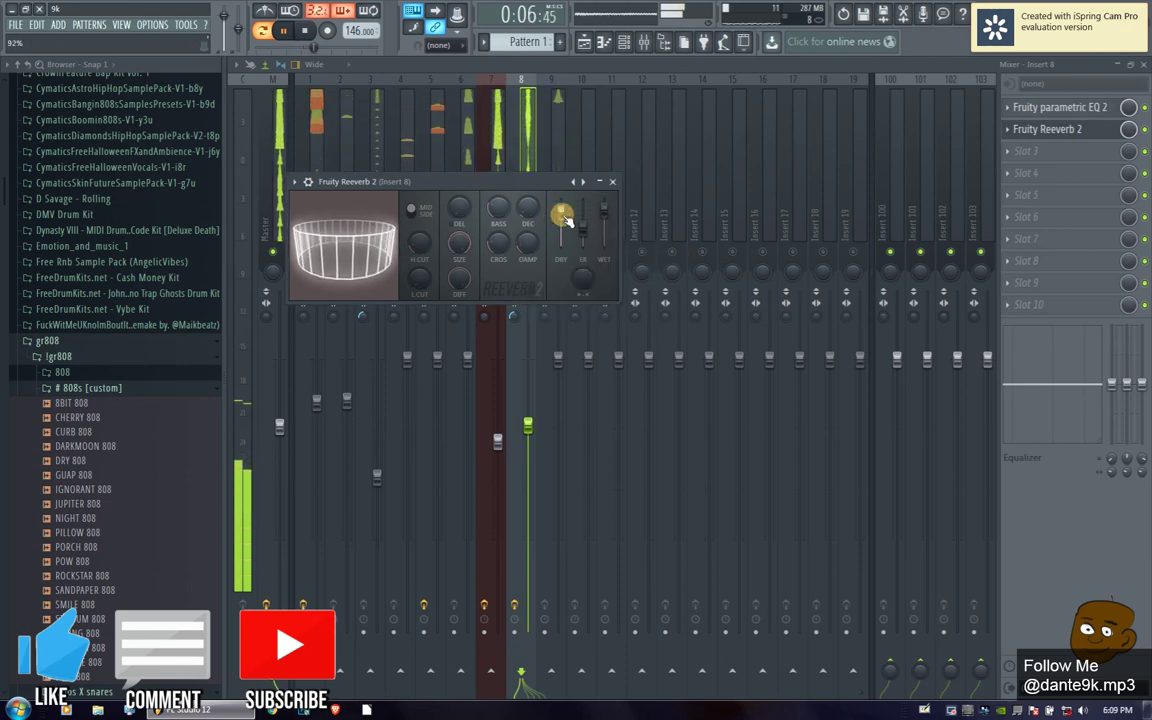
- Lower the dry level of Insert 8's Fruity Reeverb 2, raise the wet level to 80% and close the plugin
{"action": "left_click", "coordinate": [612, 183]}
{"action": "left_click", "coordinate": [1025, 130]}
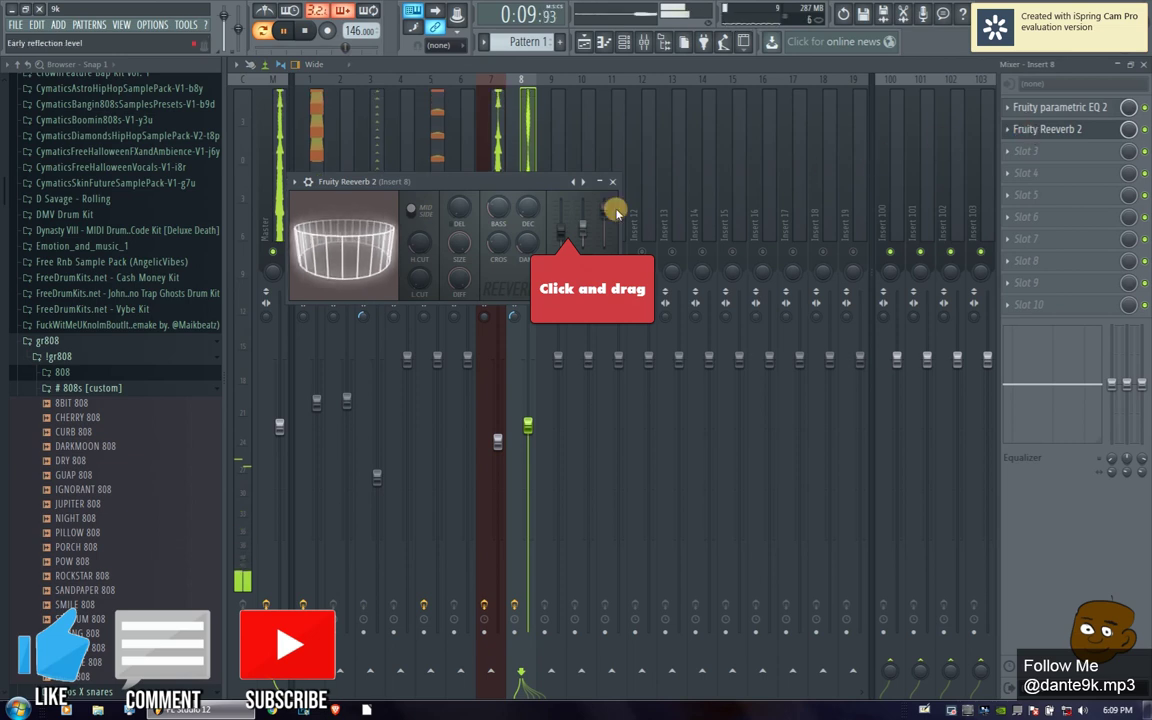
{"action": "left_click_drag", "start_coordinate": [604, 212], "coordinate": [606, 192]}
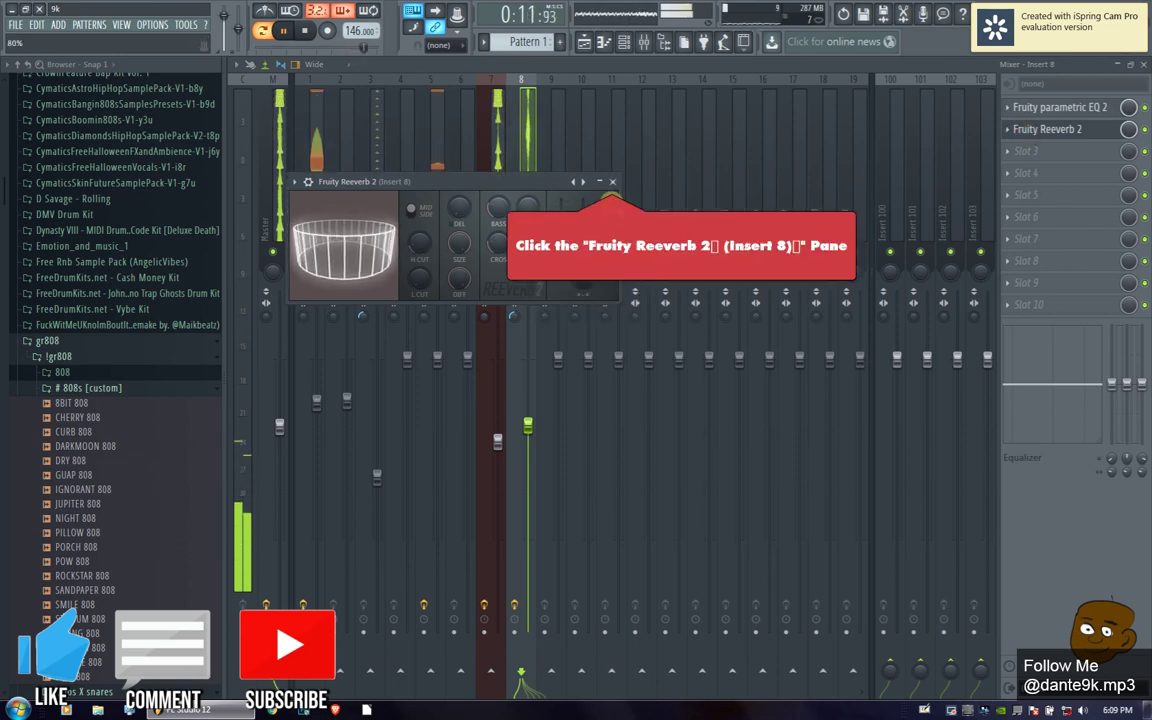
{"action": "left_click", "coordinate": [612, 181]}
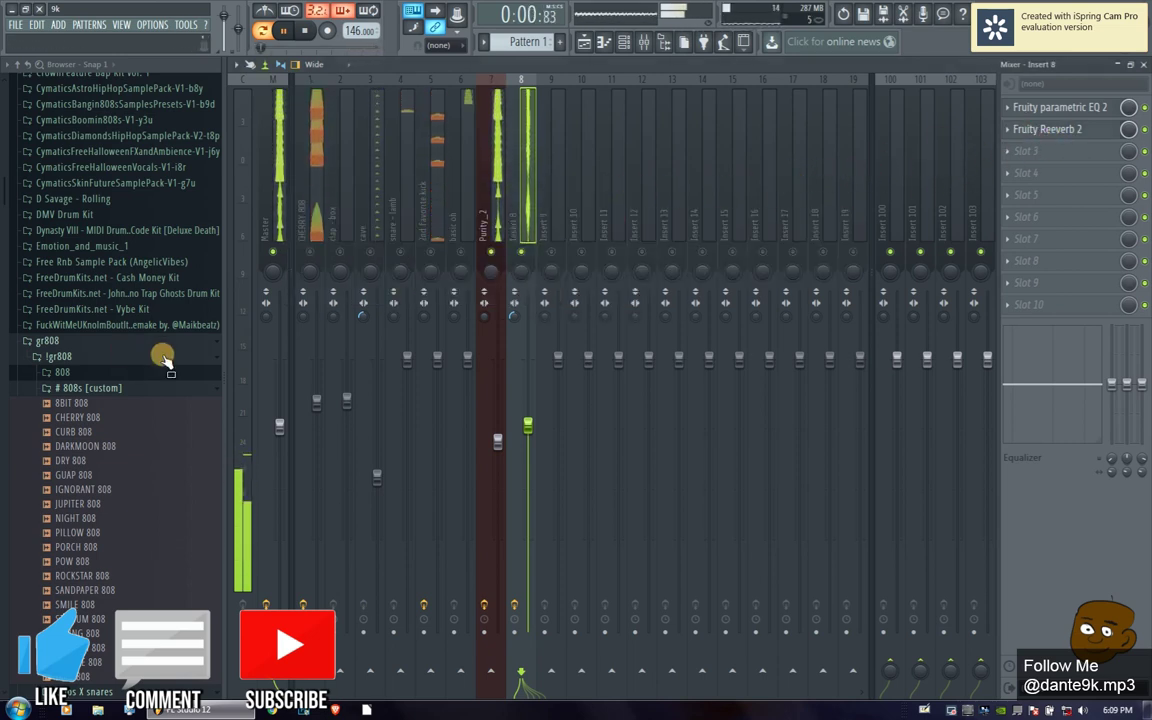
- Unmute the kick, snare, clap and CHERRY 808 mixer tracks and lower the snare - lamb track's level
{"action": "left_click", "coordinate": [430, 252]}
{"action": "left_click", "coordinate": [400, 252]}
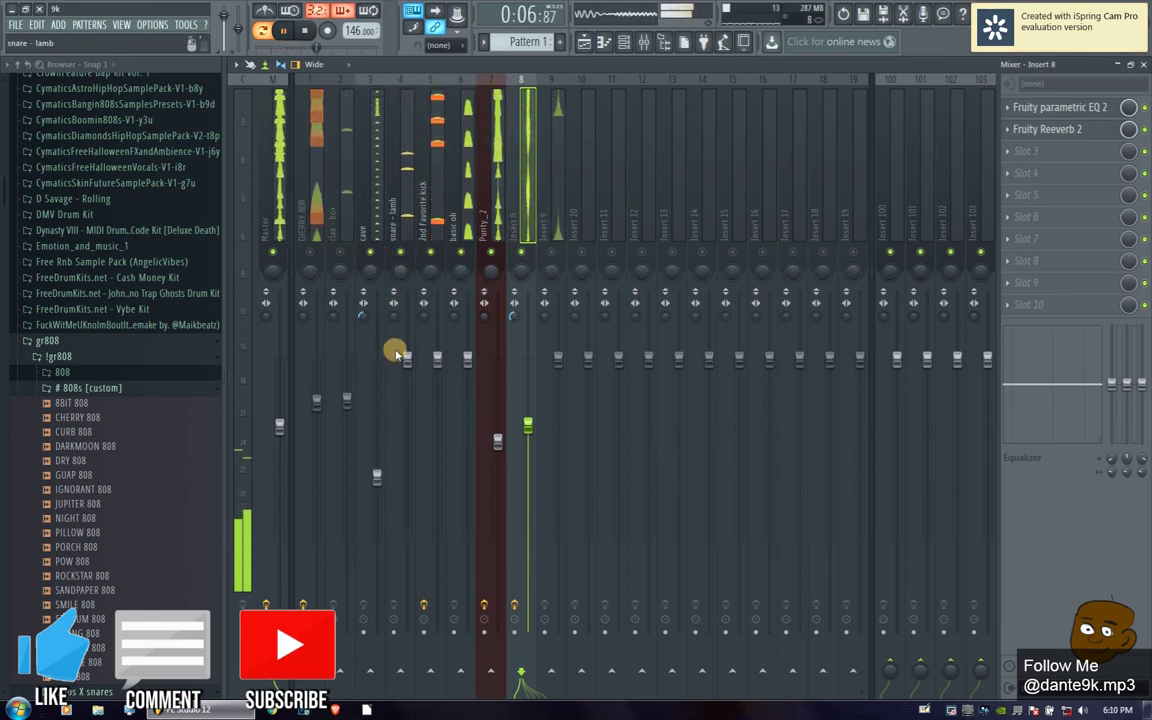
{"action": "left_click_drag", "start_coordinate": [406, 357], "coordinate": [407, 392]}
{"action": "left_click", "coordinate": [342, 256]}
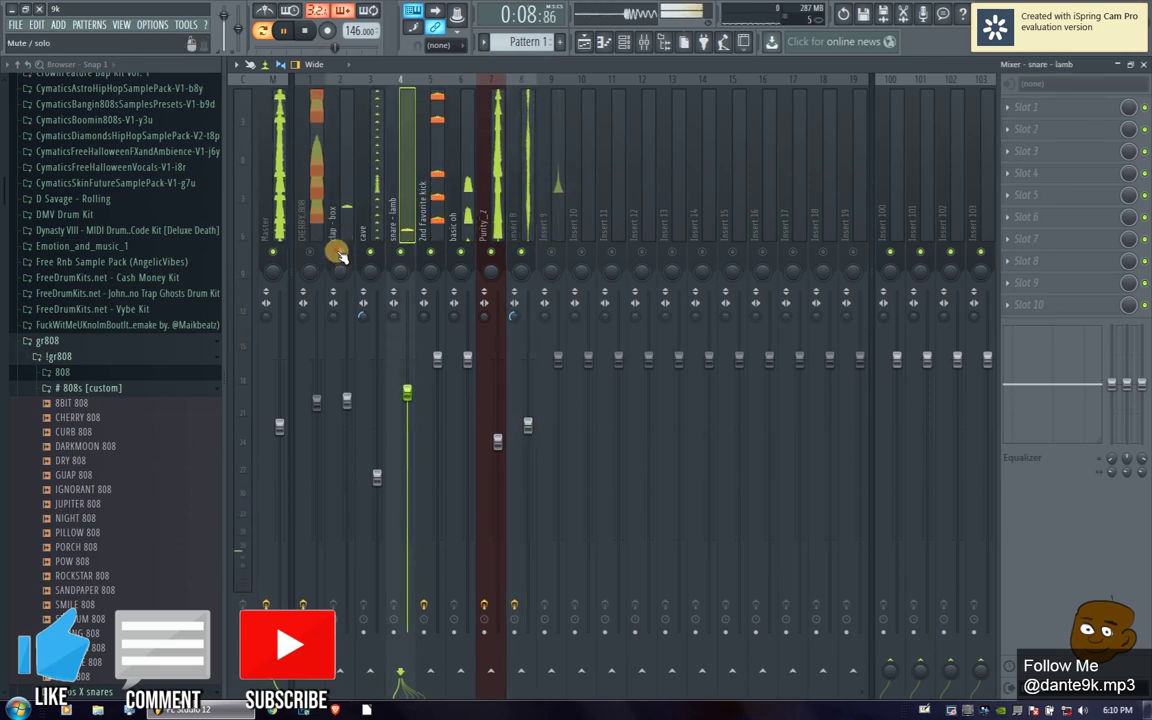
{"action": "left_click", "coordinate": [310, 251]}
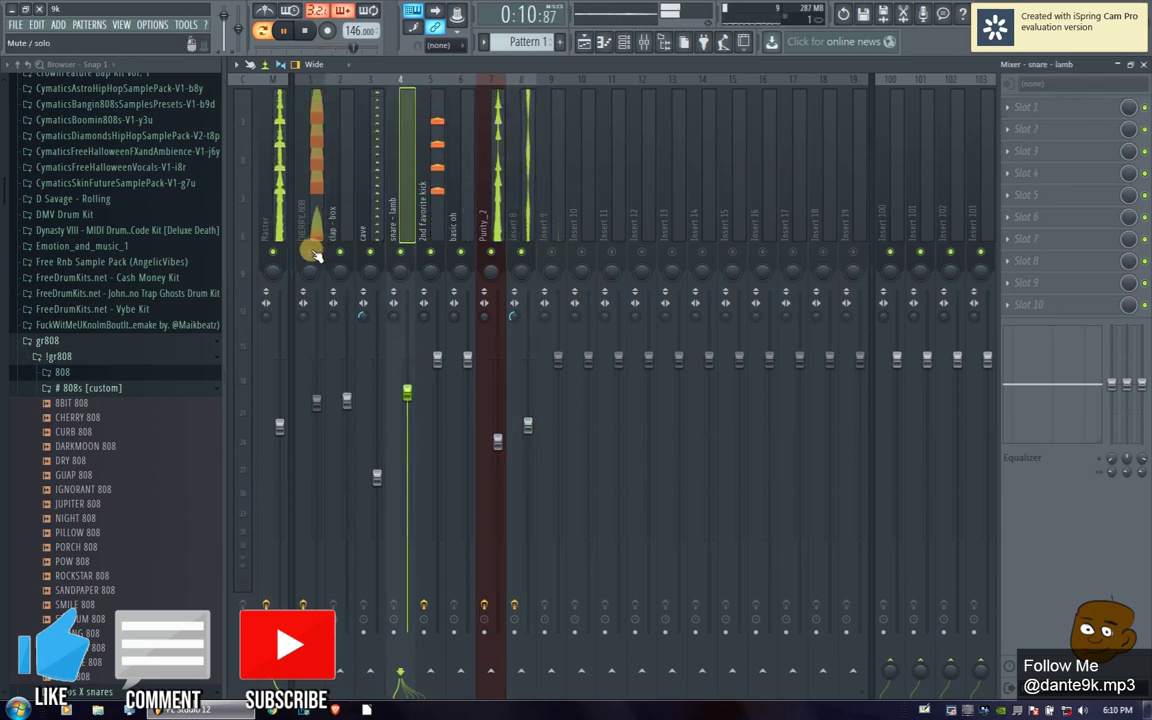
{"action": "left_click", "coordinate": [310, 251]}
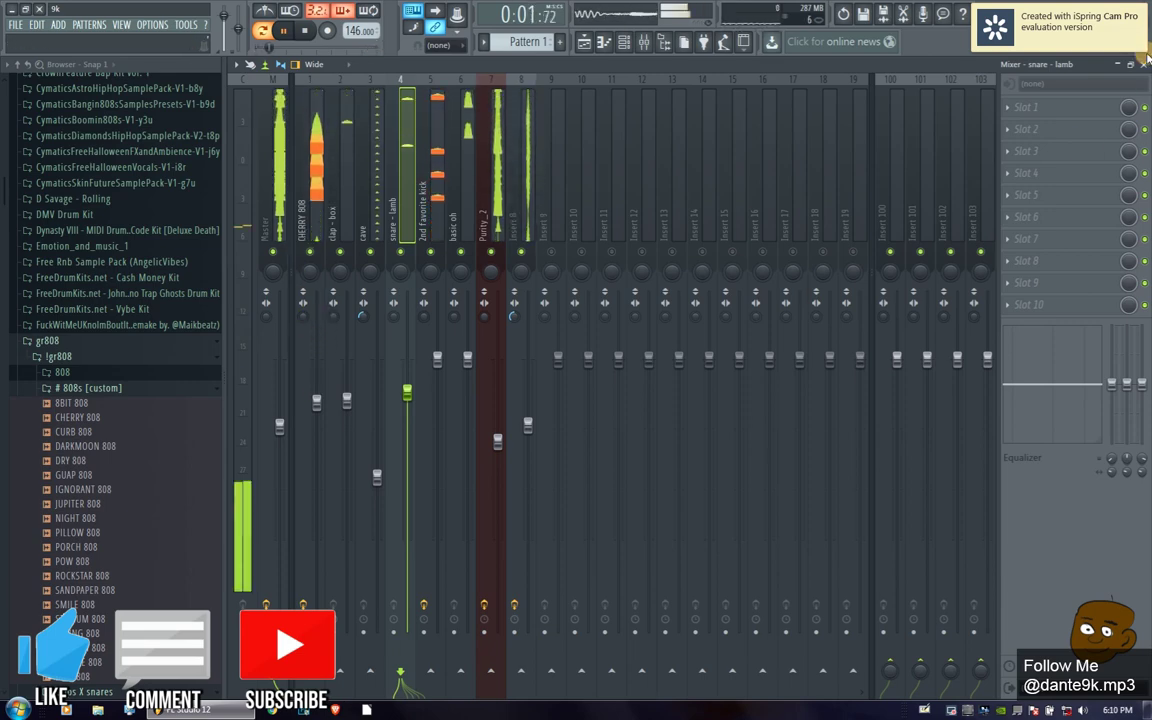
- Bring up the empty playlist, collapse the browser folders and open the Producer tags folder
{"action": "key", "text": "F9"}
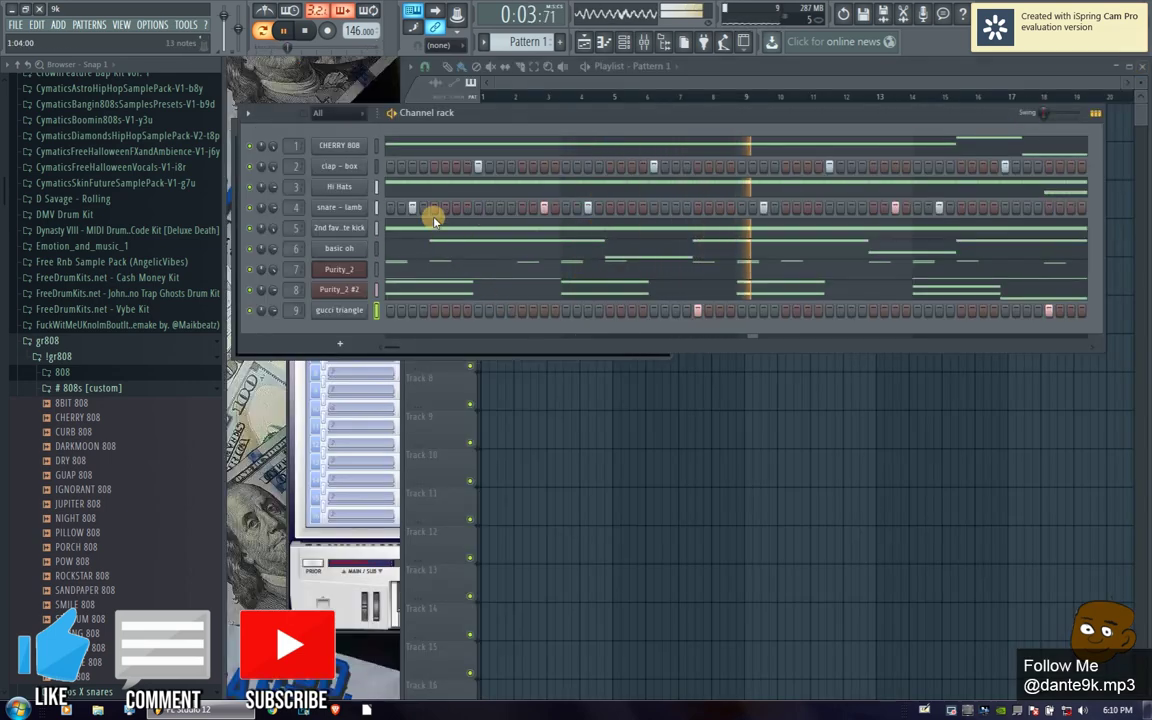
{"action": "left_click", "coordinate": [508, 82]}
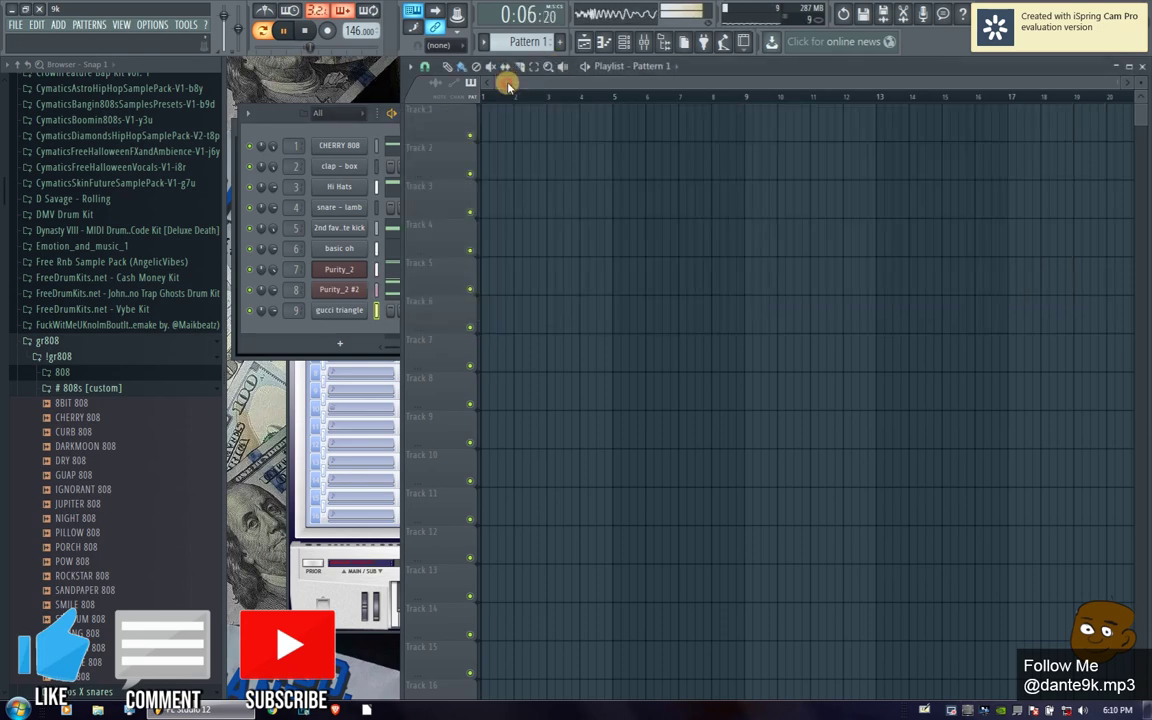
{"action": "left_click", "coordinate": [75, 342]}
{"action": "scroll", "coordinate": [110, 368], "scroll_direction": "down", "scroll_amount": 15}
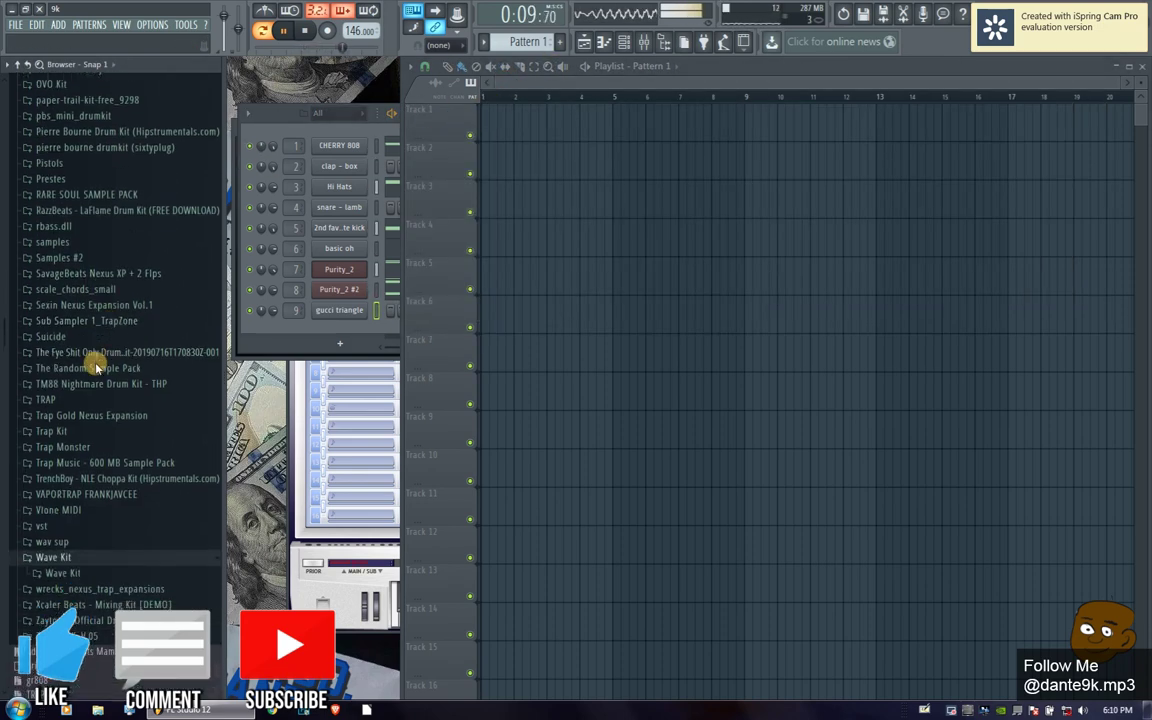
{"action": "scroll", "coordinate": [85, 226], "scroll_direction": "down", "scroll_amount": 5}
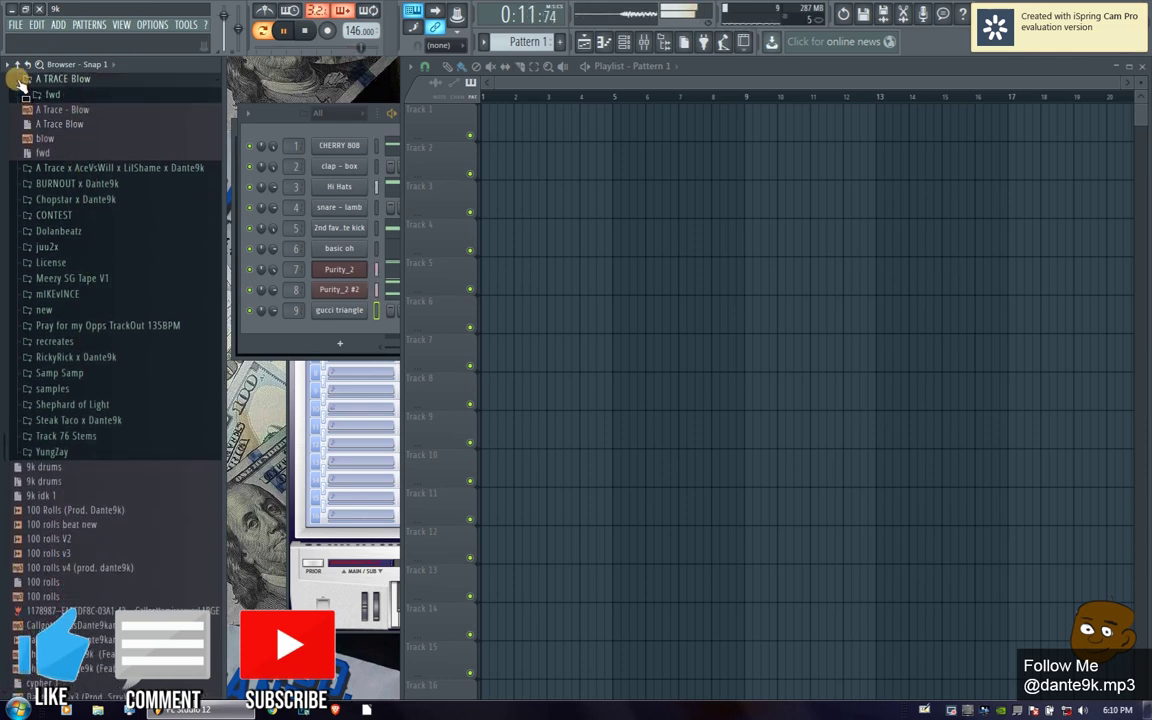
{"action": "left_click", "coordinate": [11, 64]}
{"action": "left_click", "coordinate": [18, 64]}
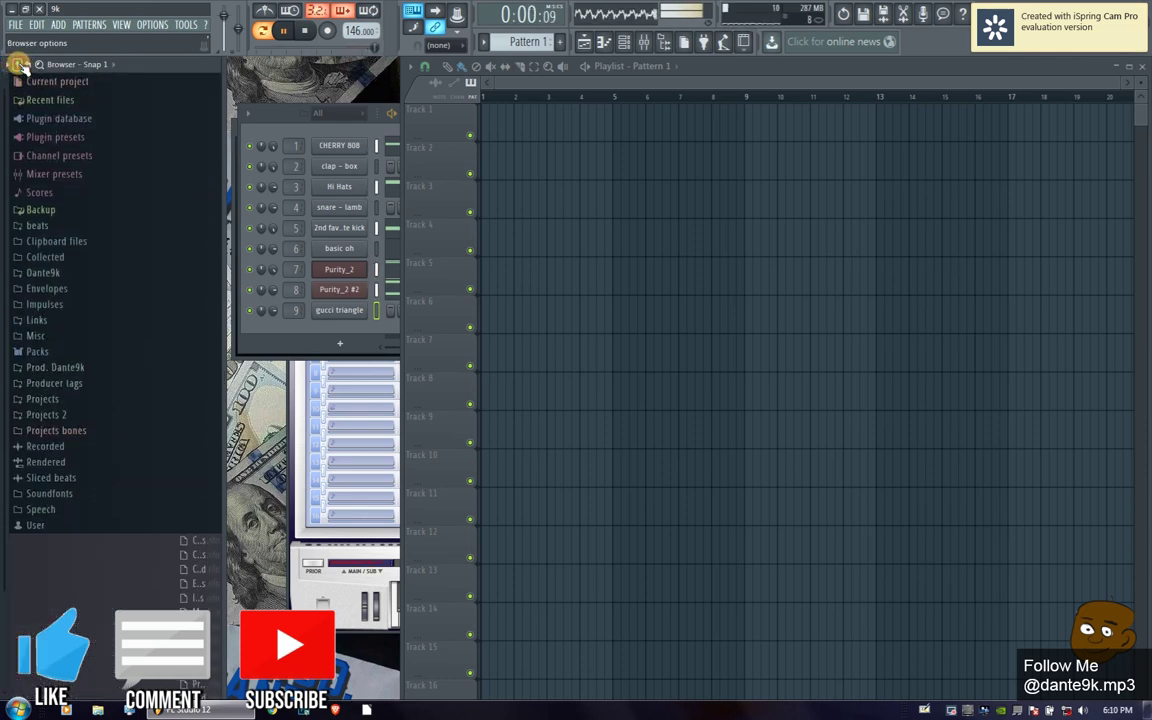
{"action": "left_click", "coordinate": [66, 384]}
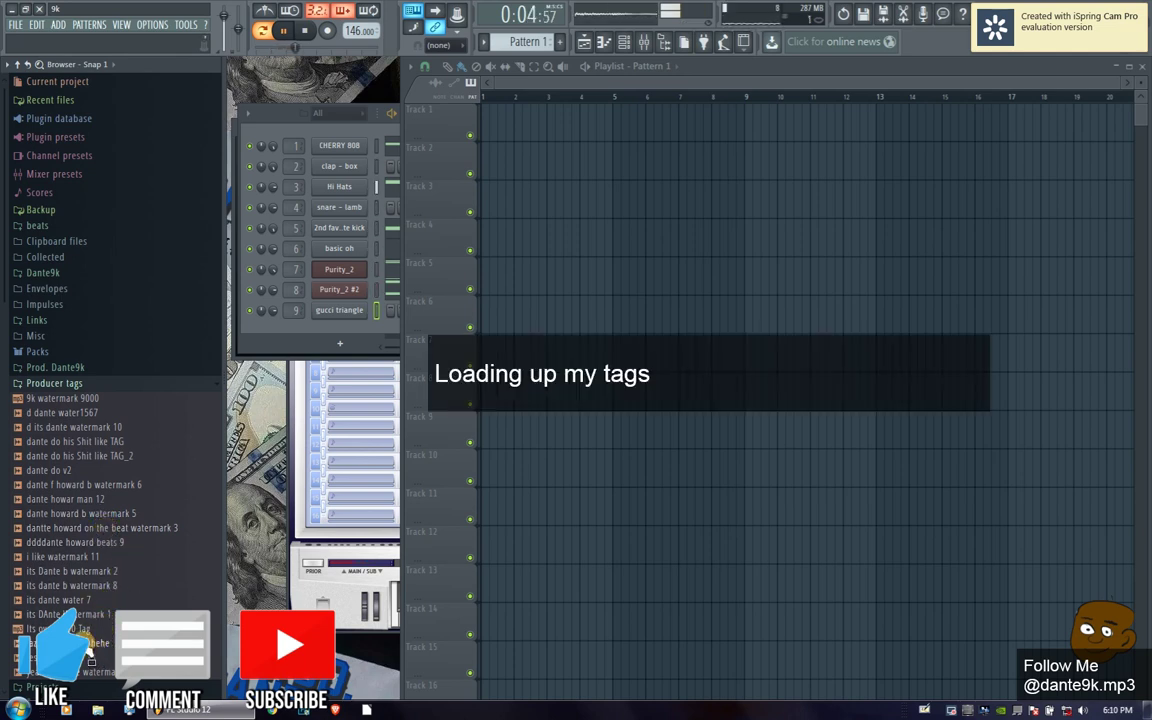
- Place the jaz tag on Track 8, trimmed to about 3.4 bars, and the watermark 1 tag above it, both starting at bar 1
{"action": "left_click_drag", "start_coordinate": [623, 323], "coordinate": [535, 236]}
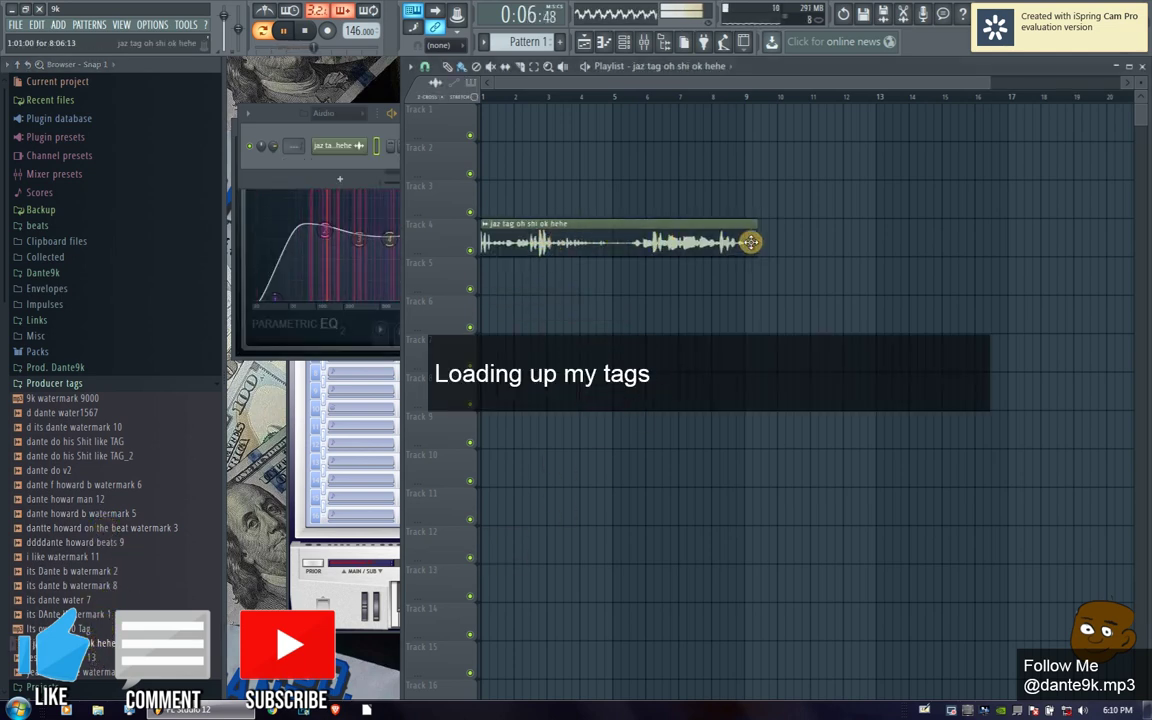
{"action": "left_click_drag", "start_coordinate": [750, 242], "coordinate": [598, 343]}
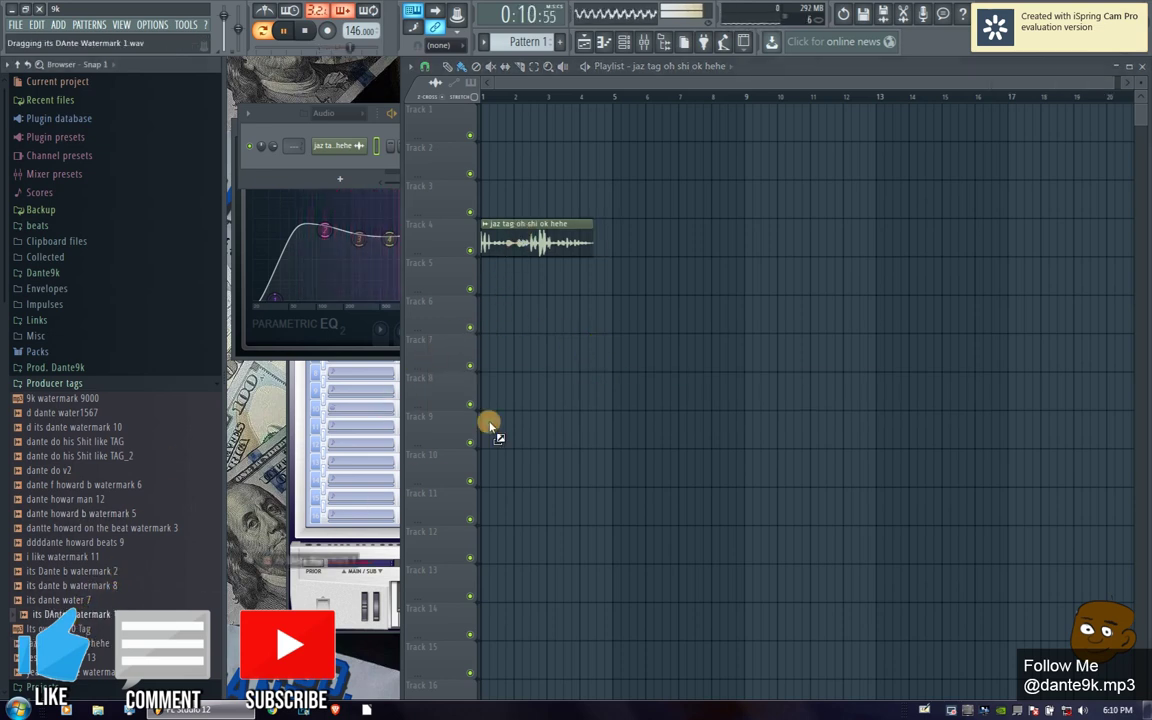
{"action": "left_click_drag", "start_coordinate": [627, 231], "coordinate": [625, 232]}
{"action": "left_click_drag", "start_coordinate": [543, 246], "coordinate": [513, 426]}
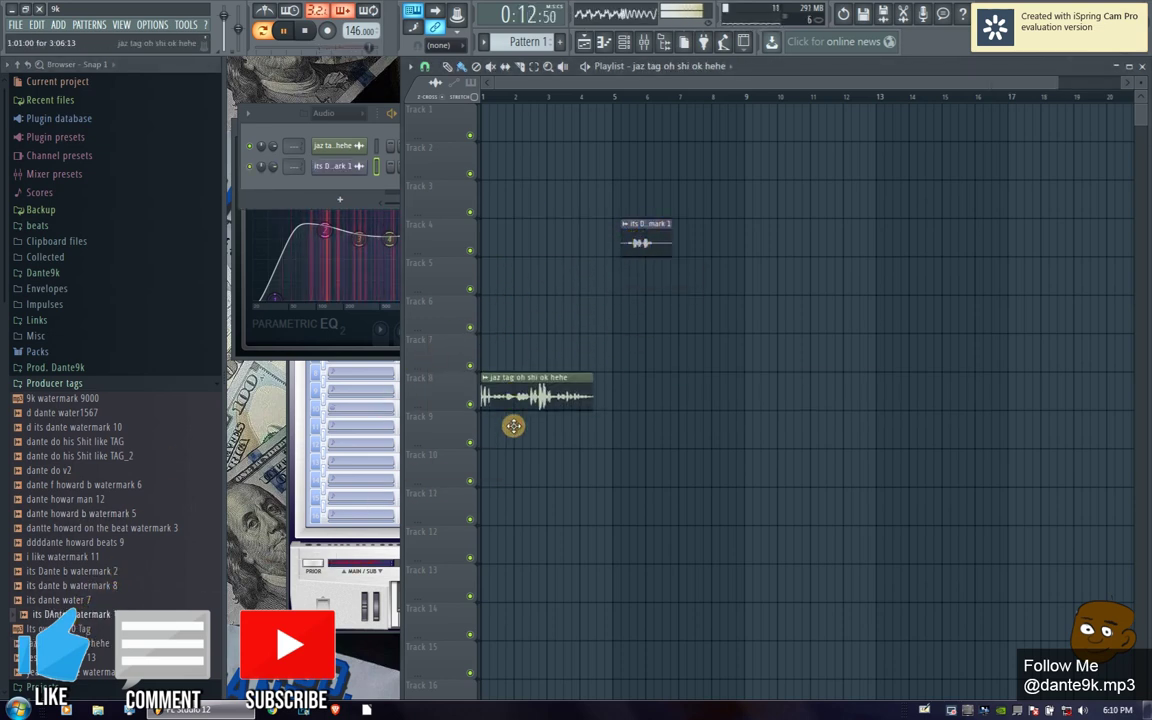
{"action": "left_click", "coordinate": [96, 384]}
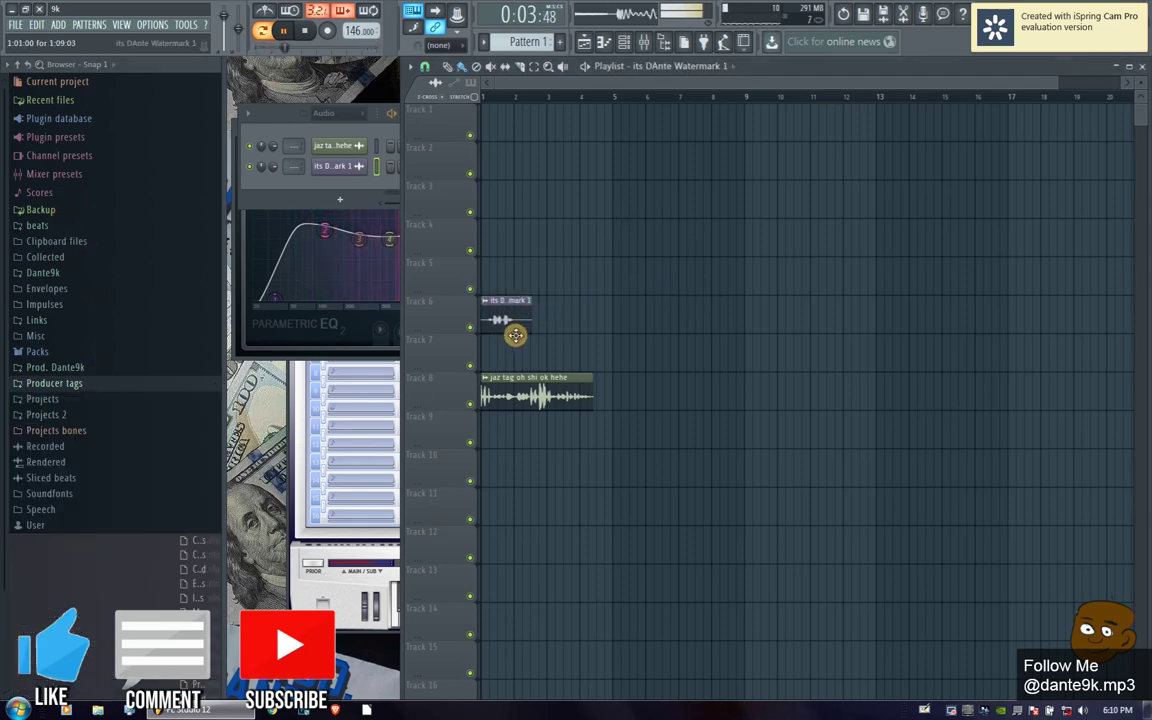
- Display all channels in the channel rack and split Pattern 1 into separate patterns by channel
{"action": "left_click", "coordinate": [338, 113]}
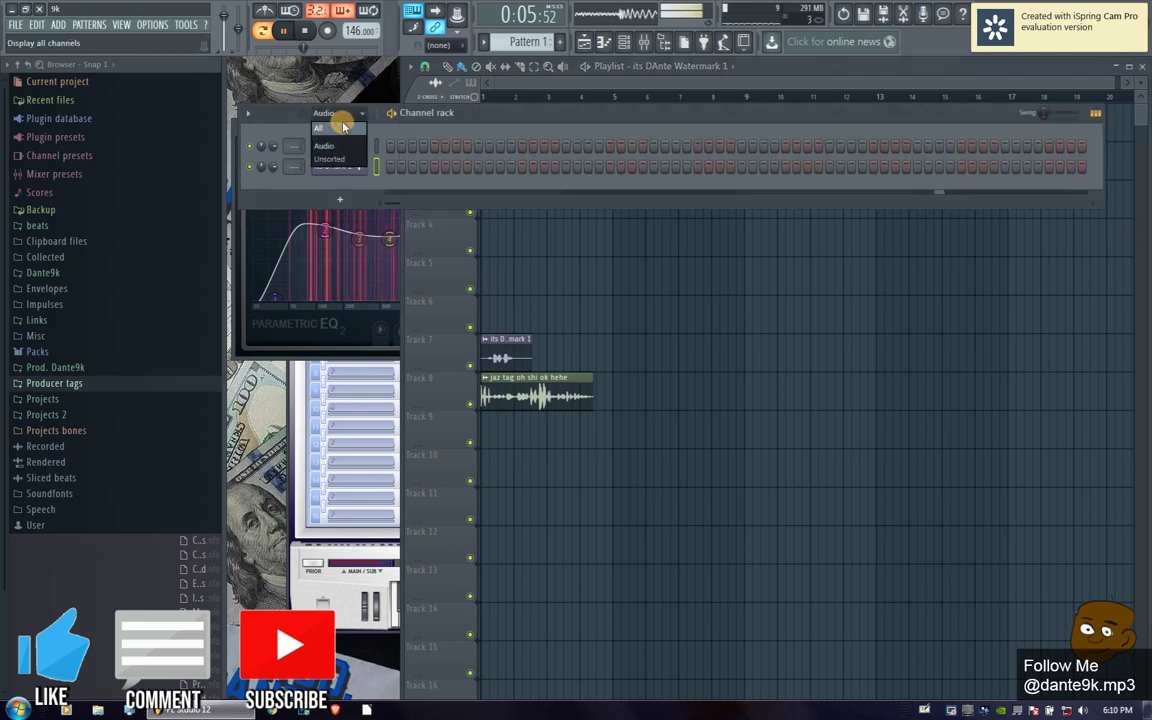
{"action": "left_click", "coordinate": [340, 127]}
{"action": "left_click", "coordinate": [482, 41]}
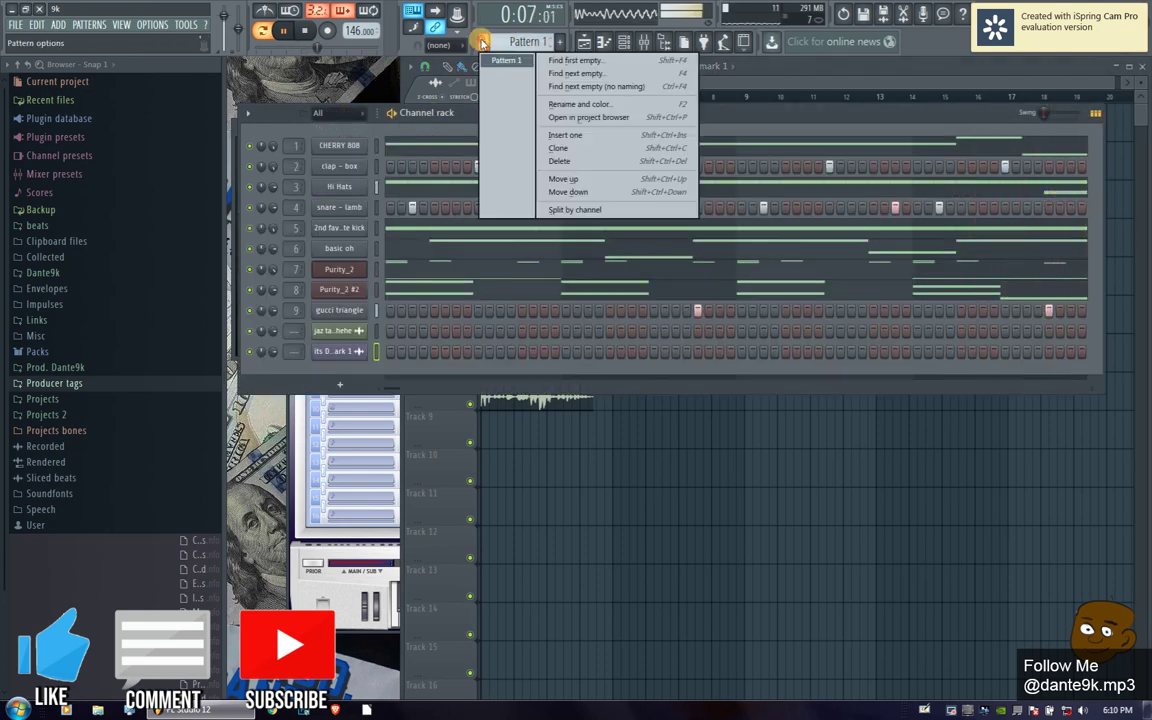
{"action": "left_click", "coordinate": [572, 209]}
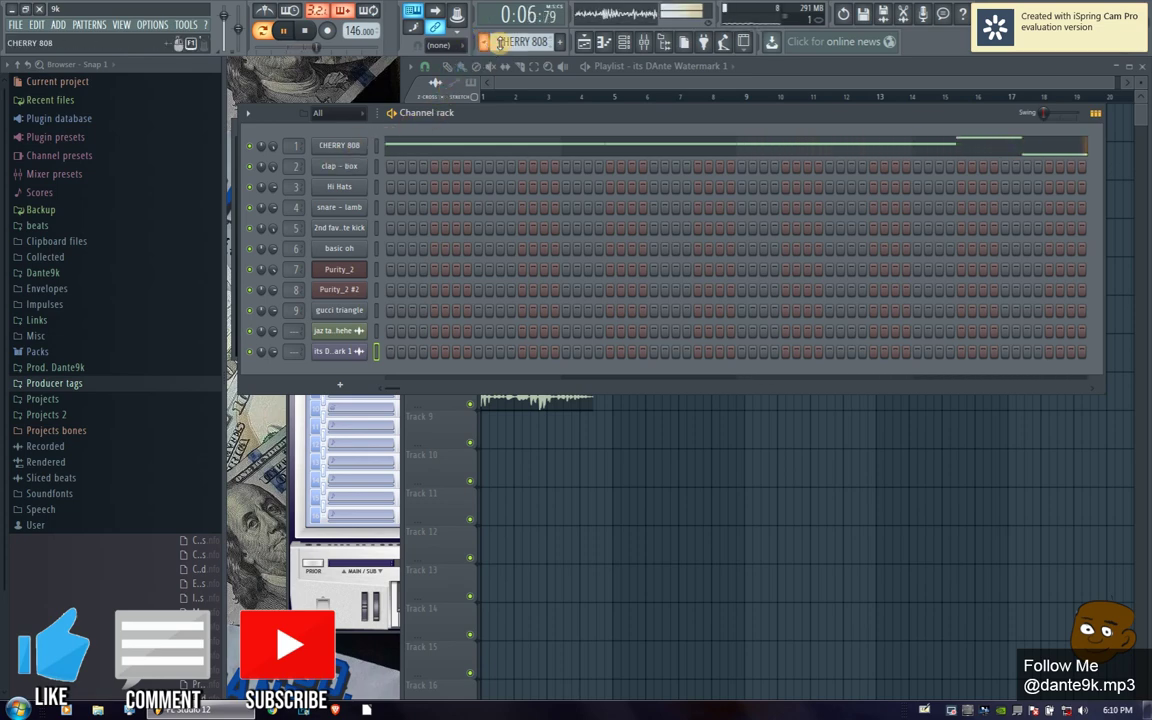
- Lower the CHERRY 808 mixer track's level to 75% (-5.9 dB)
{"action": "left_click", "coordinate": [643, 43]}
{"action": "left_click", "coordinate": [310, 167]}
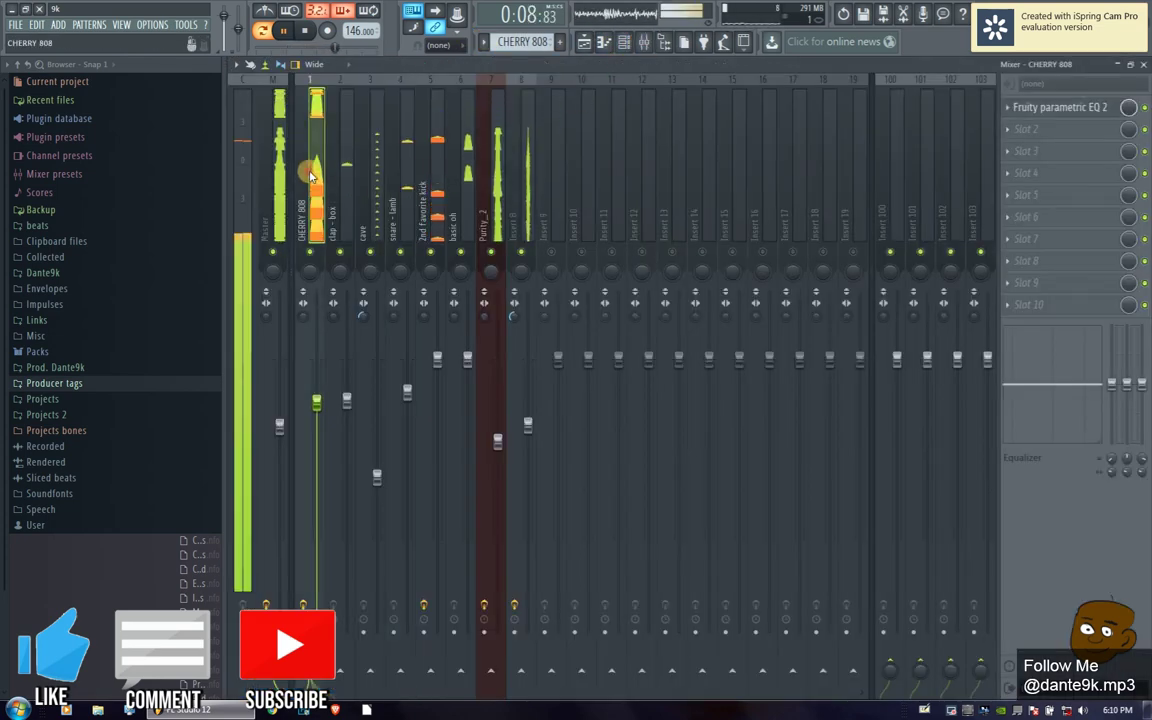
{"action": "left_click_drag", "start_coordinate": [311, 381], "coordinate": [316, 424]}
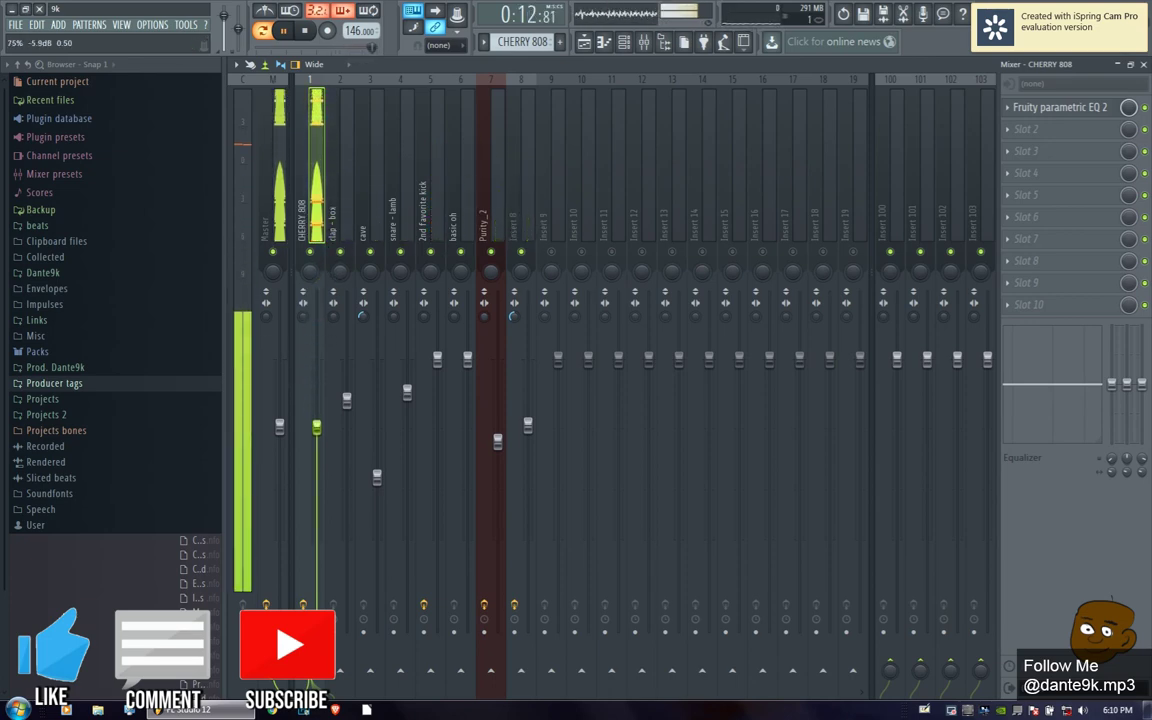
- Examine the CHERRY 808 track's equalizer, the kick's mixer track and the CHERRY 808 notes in the piano roll
{"action": "left_click", "coordinate": [1050, 105]}
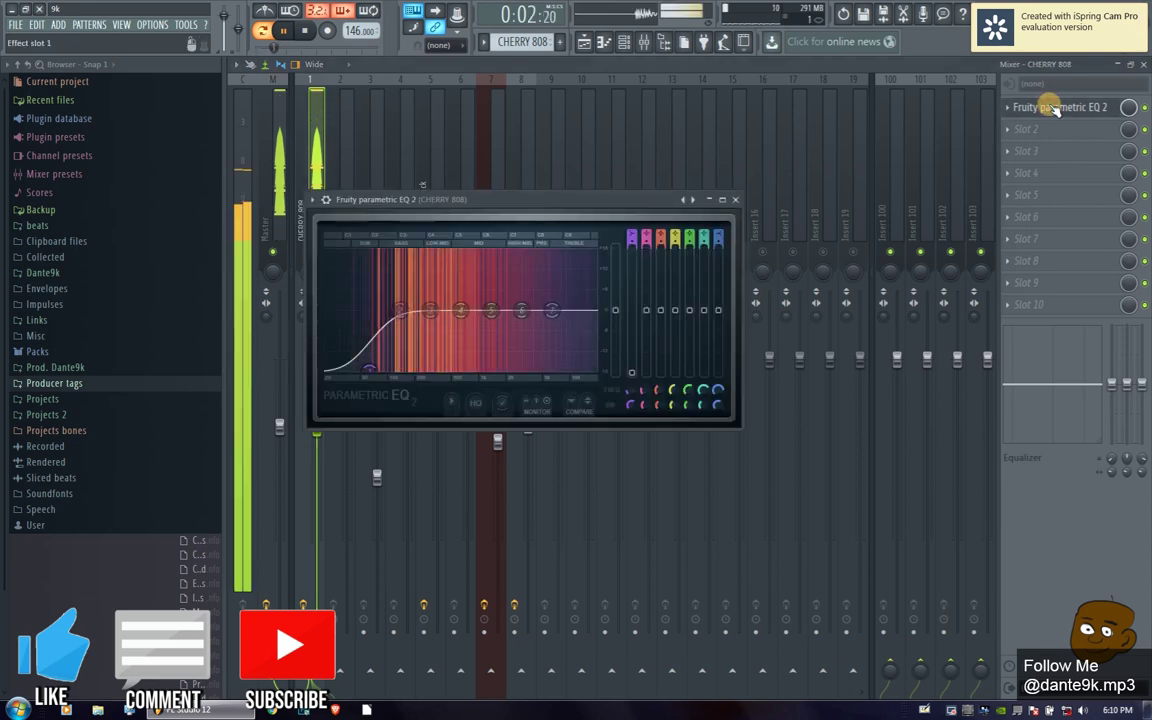
{"action": "left_click", "coordinate": [441, 176]}
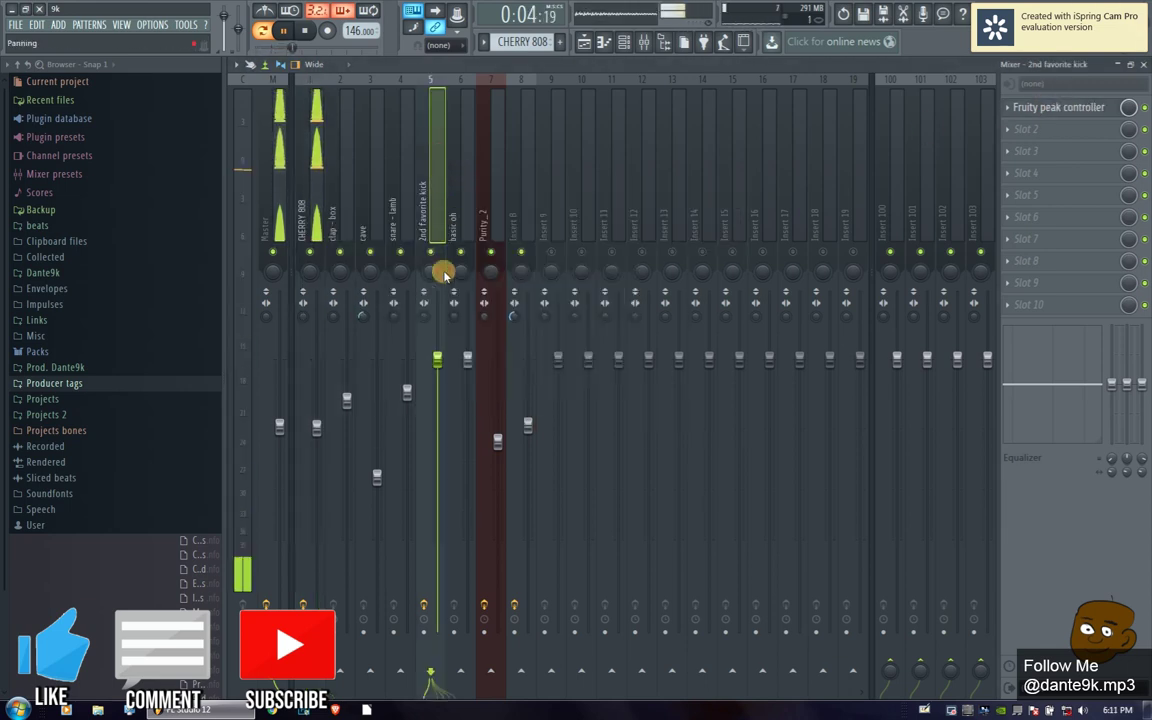
{"action": "left_click", "coordinate": [316, 140]}
{"action": "left_click", "coordinate": [621, 42]}
{"action": "left_click", "coordinate": [440, 145]}
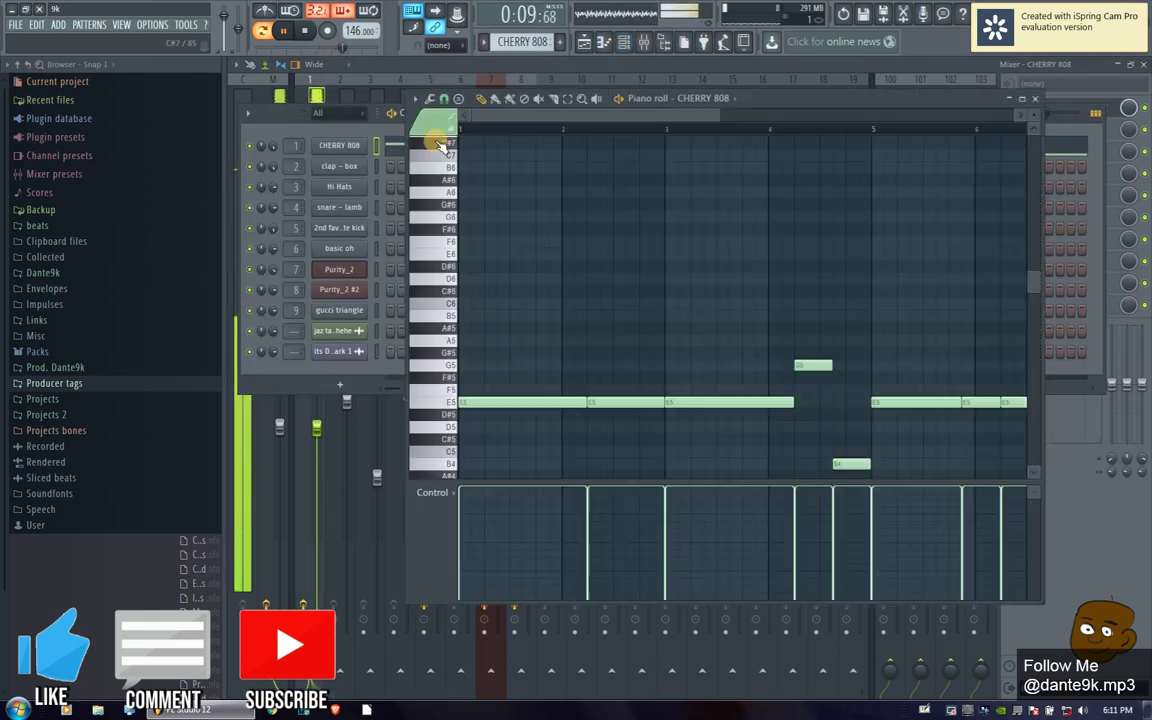
{"action": "left_click_drag", "start_coordinate": [537, 405], "coordinate": [532, 421]}
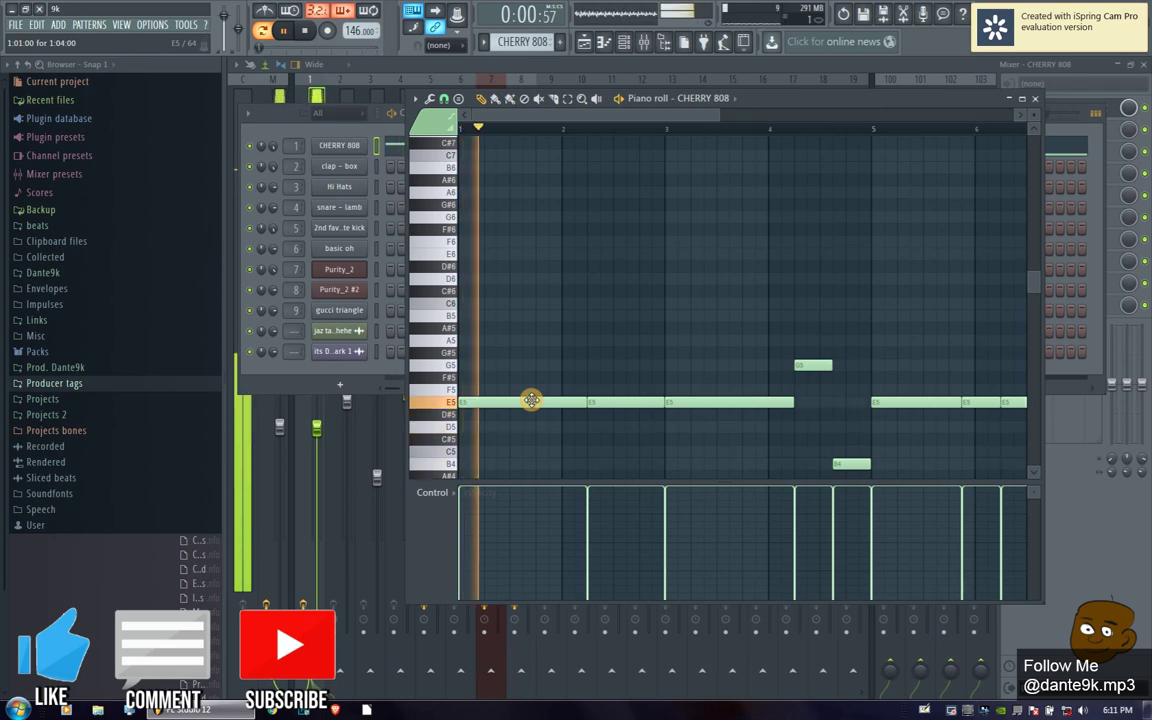
{"action": "key", "text": "space"}
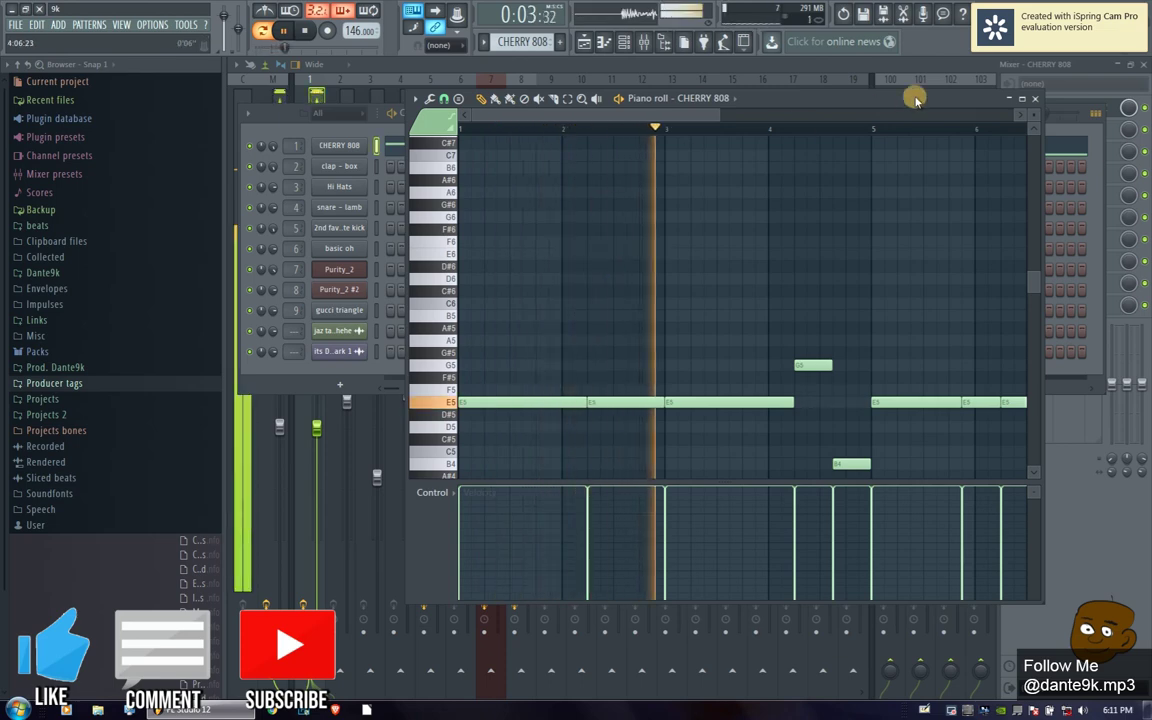
{"action": "left_click", "coordinate": [1033, 103]}
{"action": "key", "text": "F6"}
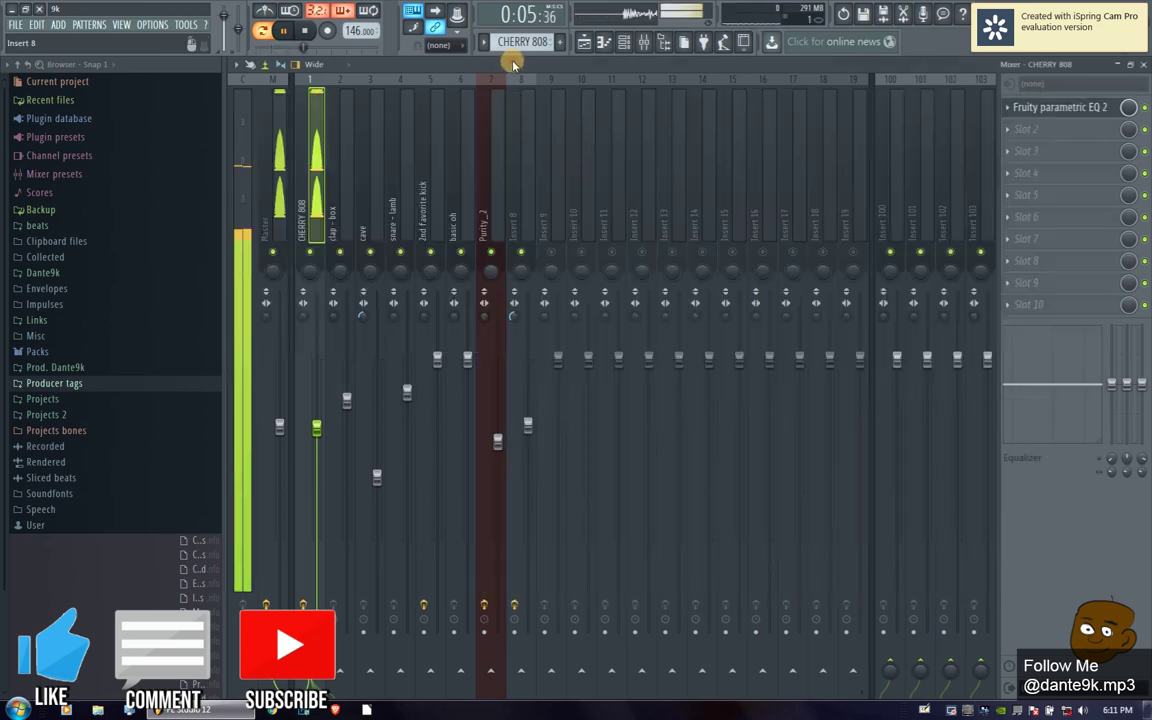
{"action": "left_click", "coordinate": [495, 45]}
{"action": "key", "text": "Escape"}
{"action": "left_click", "coordinate": [623, 41]}
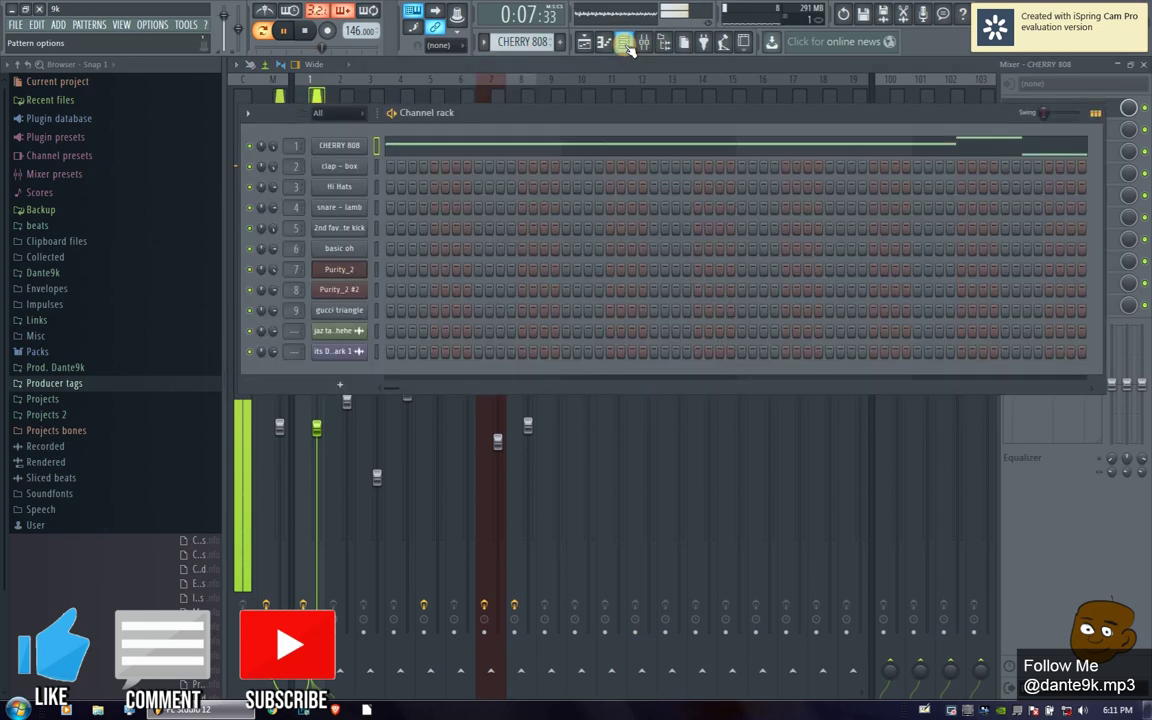
{"action": "left_click", "coordinate": [623, 41]}
{"action": "left_click", "coordinate": [604, 46]}
{"action": "left_click", "coordinate": [604, 45]}
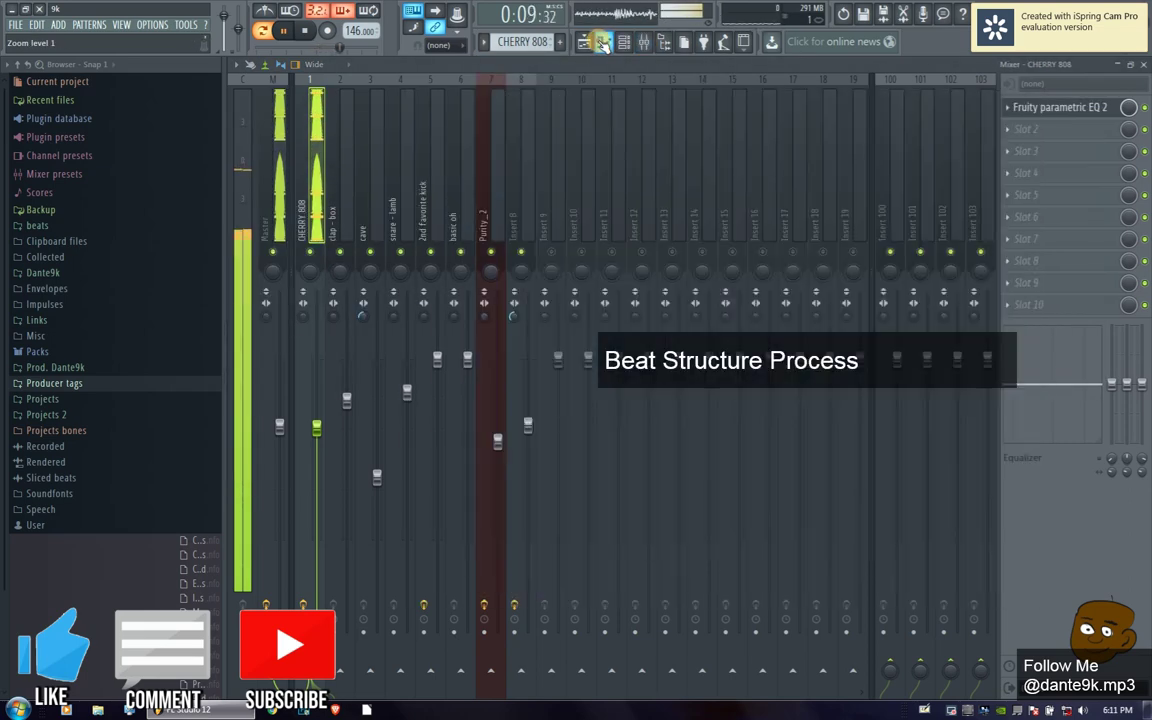
- Place the Purity_2 #2 pattern at bar 1 on Track 1 of the playlist and move the two tag clips down to tracks 13 and 14
{"action": "left_click", "coordinate": [586, 43]}
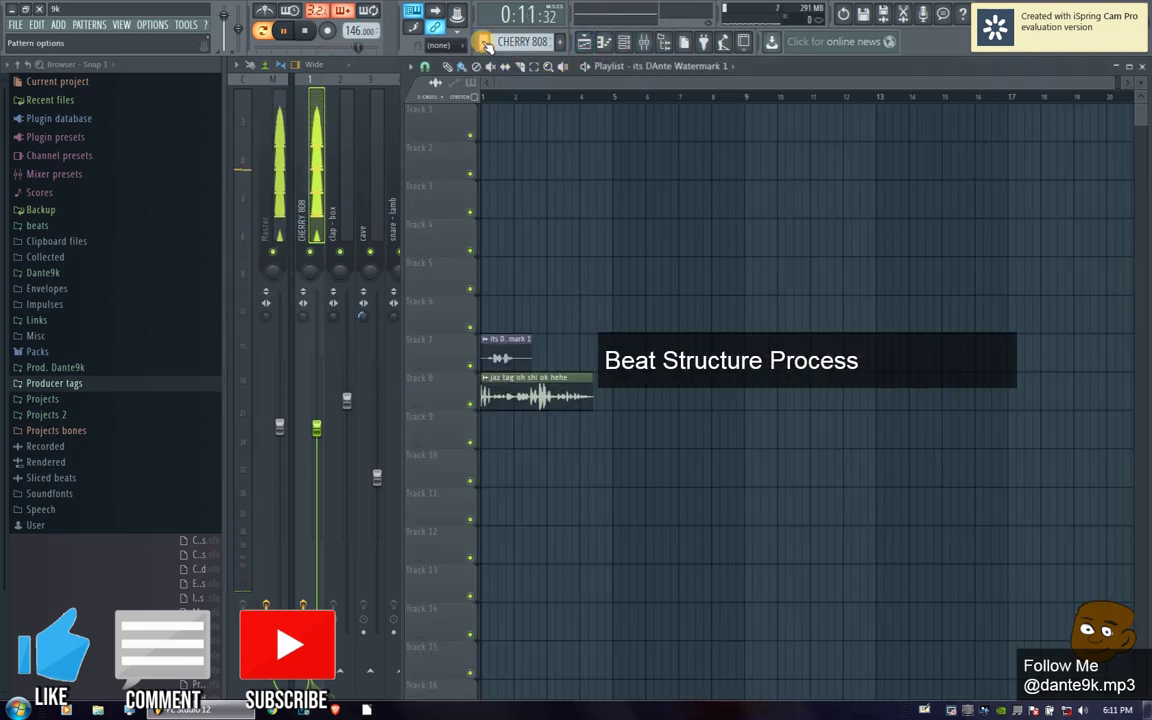
{"action": "left_click", "coordinate": [725, 67]}
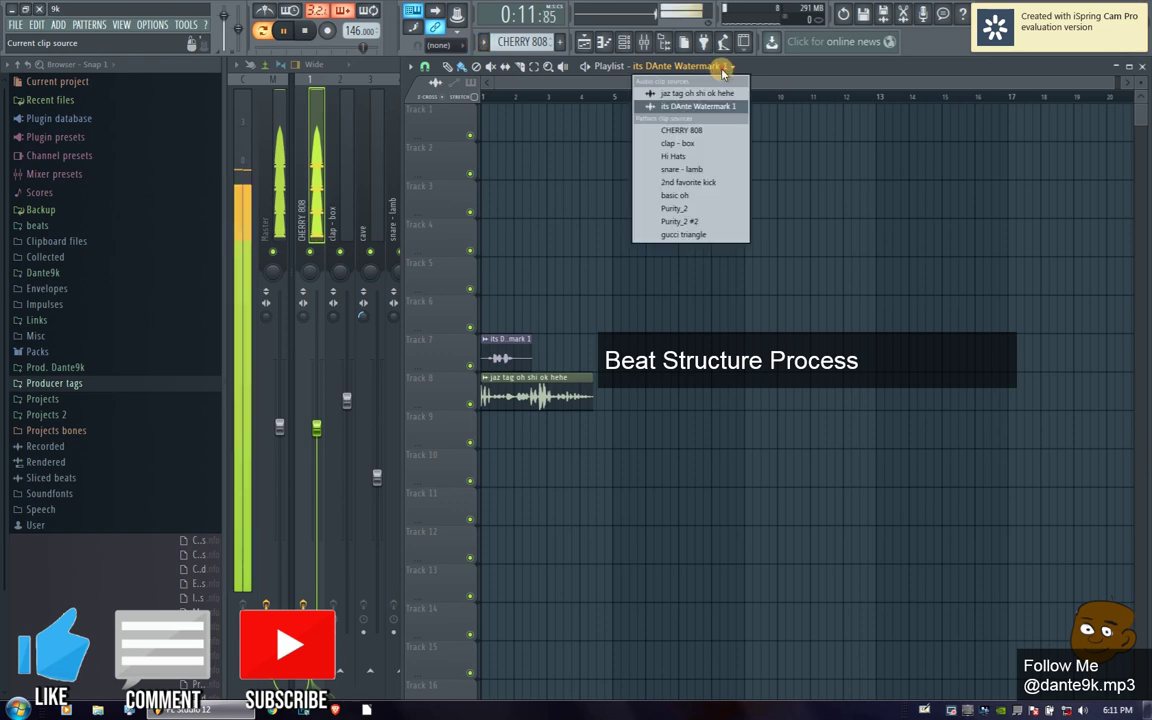
{"action": "left_click", "coordinate": [680, 221]}
{"action": "left_click", "coordinate": [487, 128]}
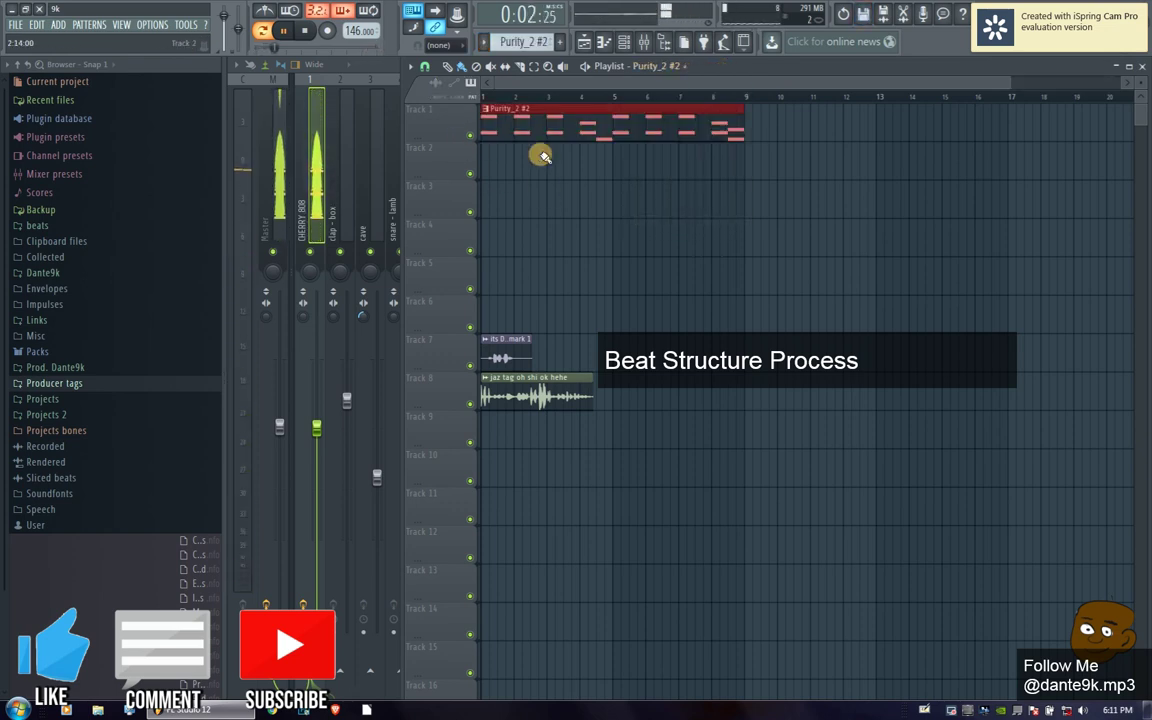
{"action": "left_click_drag", "start_coordinate": [503, 355], "coordinate": [495, 569]}
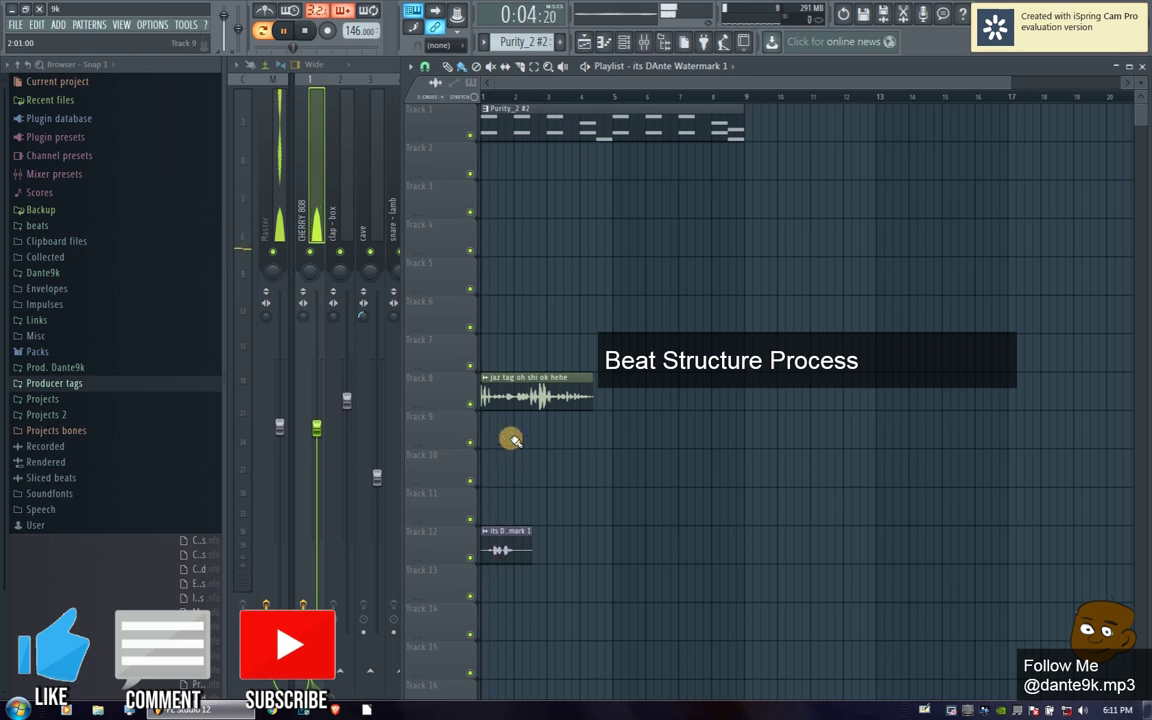
{"action": "left_click_drag", "start_coordinate": [518, 378], "coordinate": [518, 607]}
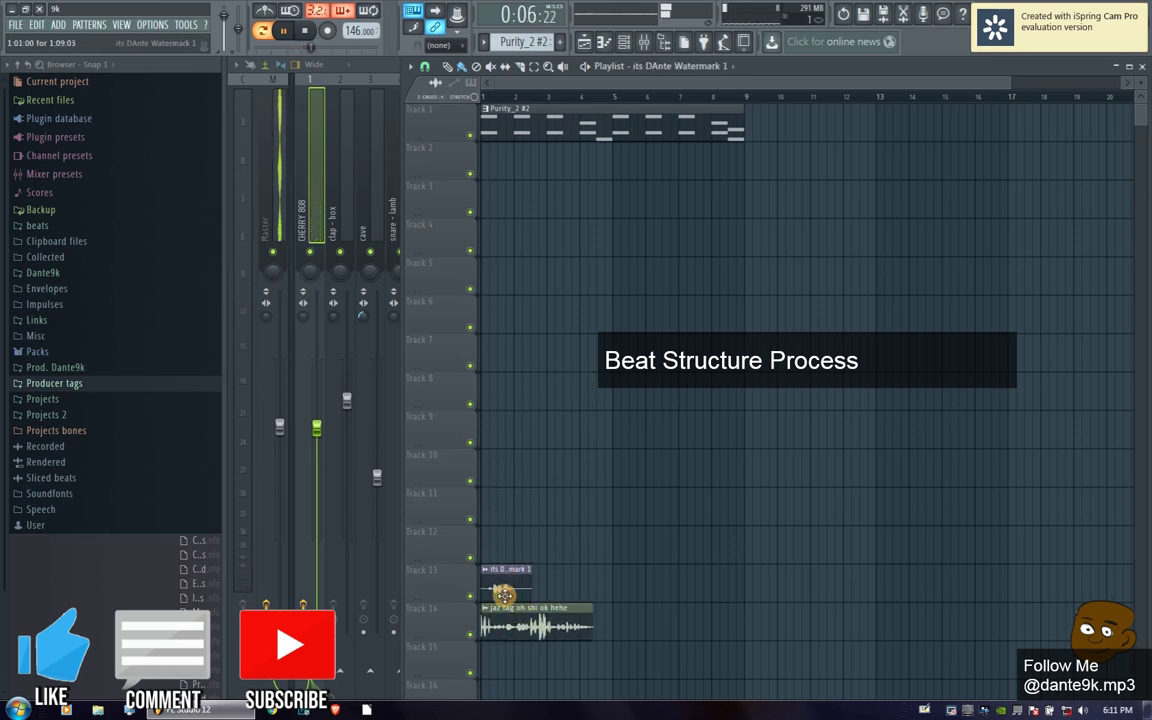
- Restart playback from the beginning and move the Purity_2 #2 clip to bar 9 on Track 2
{"action": "left_click", "coordinate": [262, 34]}
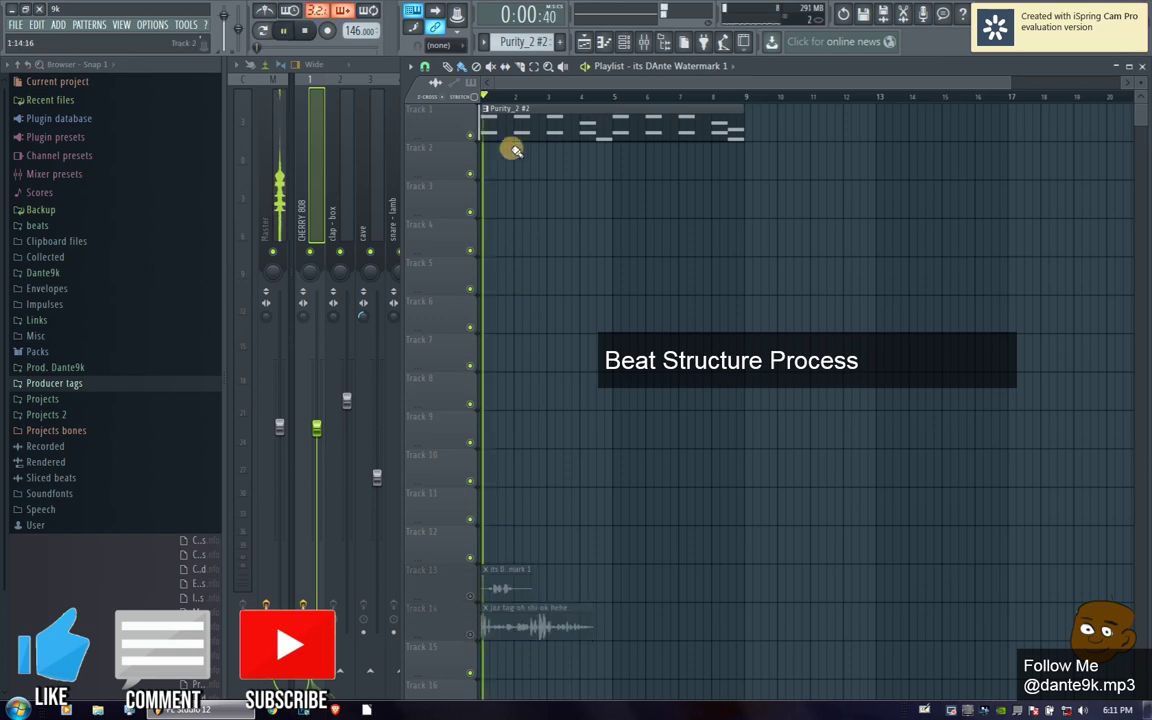
{"action": "left_click_drag", "start_coordinate": [522, 105], "coordinate": [516, 155]}
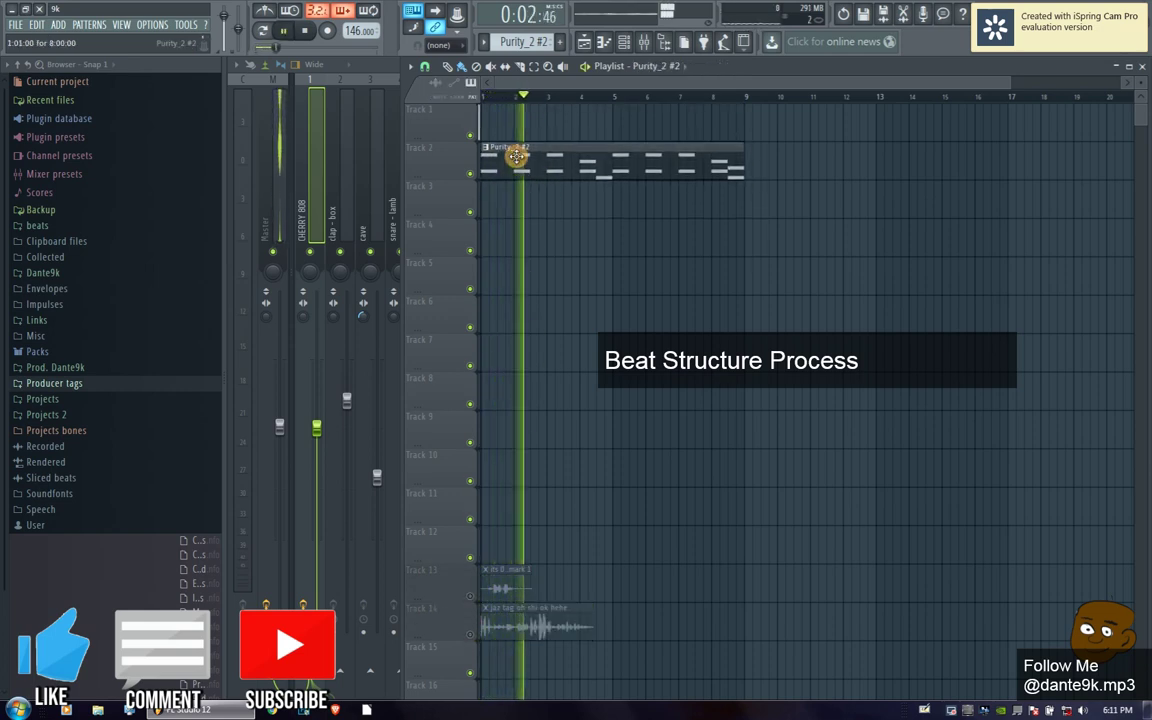
{"action": "left_click_drag", "start_coordinate": [707, 170], "coordinate": [970, 147]}
{"action": "scroll", "coordinate": [877, 98], "scroll_direction": "down", "scroll_amount": 3}
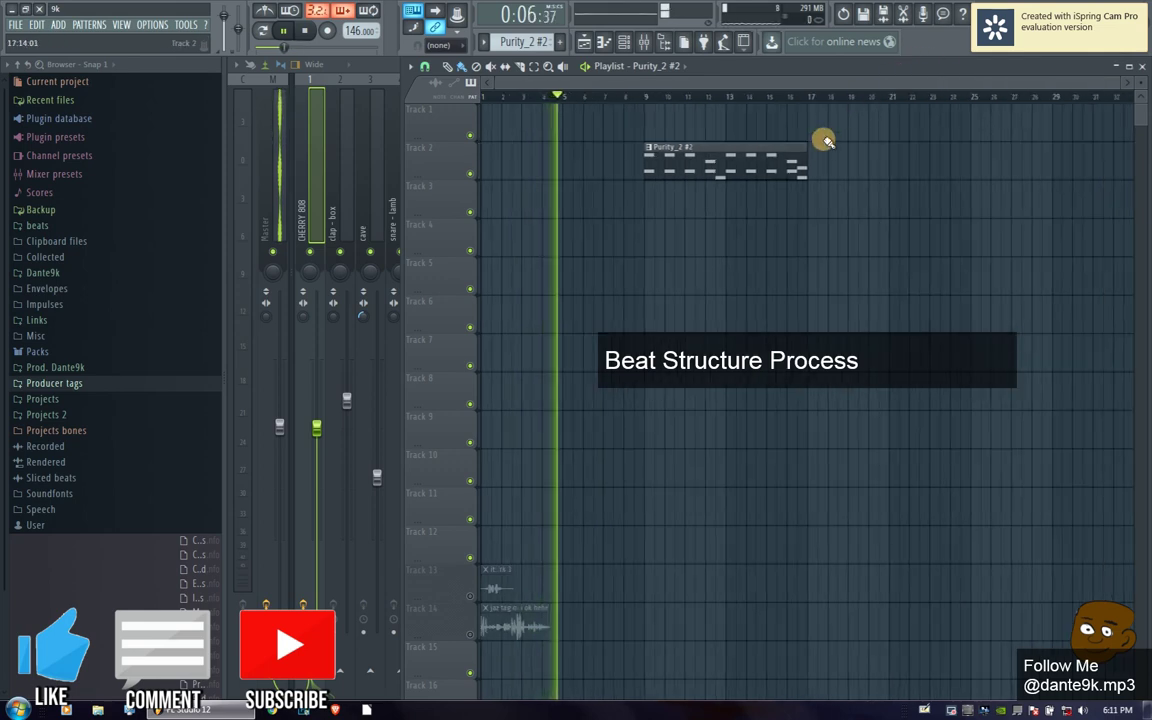
- Repeat the Purity_2 #2 clip along Track 2 from bar 17 past bar 73, then return playback to bar 1
{"action": "mouse_move", "coordinate": [818, 162]}
{"action": "left_mouse_down"}
{"action": "mouse_move", "coordinate": [1134, 167]}
{"action": "mouse_move", "coordinate": [1147, 180]}
{"action": "mouse_move", "coordinate": [1085, 160]}
{"action": "left_mouse_up"}
{"action": "scroll", "coordinate": [911, 94], "scroll_direction": "down", "scroll_amount": 3}
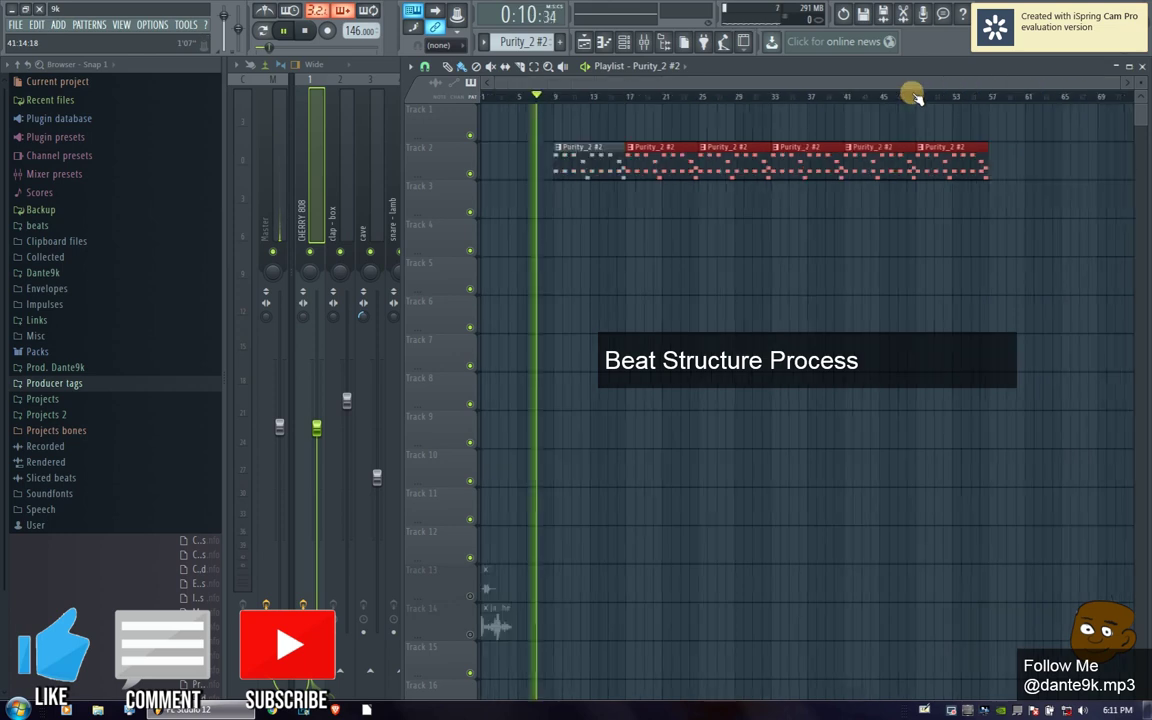
{"action": "left_click_drag", "start_coordinate": [994, 149], "coordinate": [1134, 152]}
{"action": "left_click", "coordinate": [483, 96]}
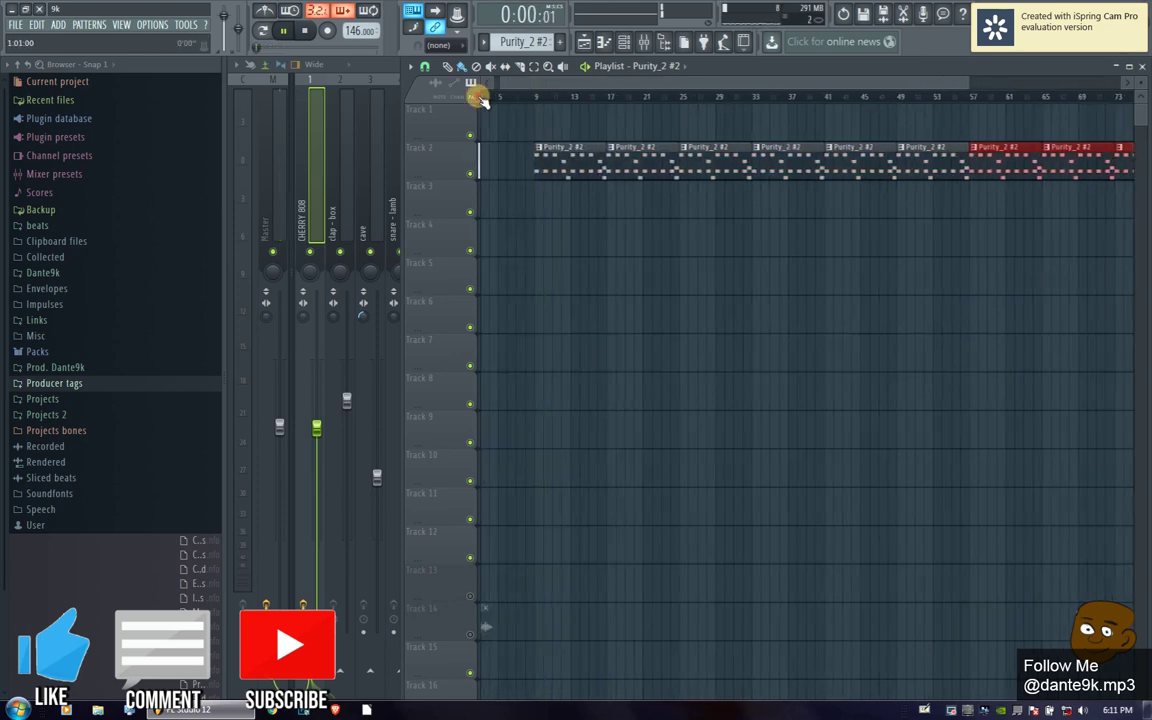
- Place the Purity_2 pattern at bar 1 on Track 1
{"action": "left_click", "coordinate": [488, 43]}
{"action": "left_click", "coordinate": [522, 138]}
{"action": "left_click", "coordinate": [501, 121]}
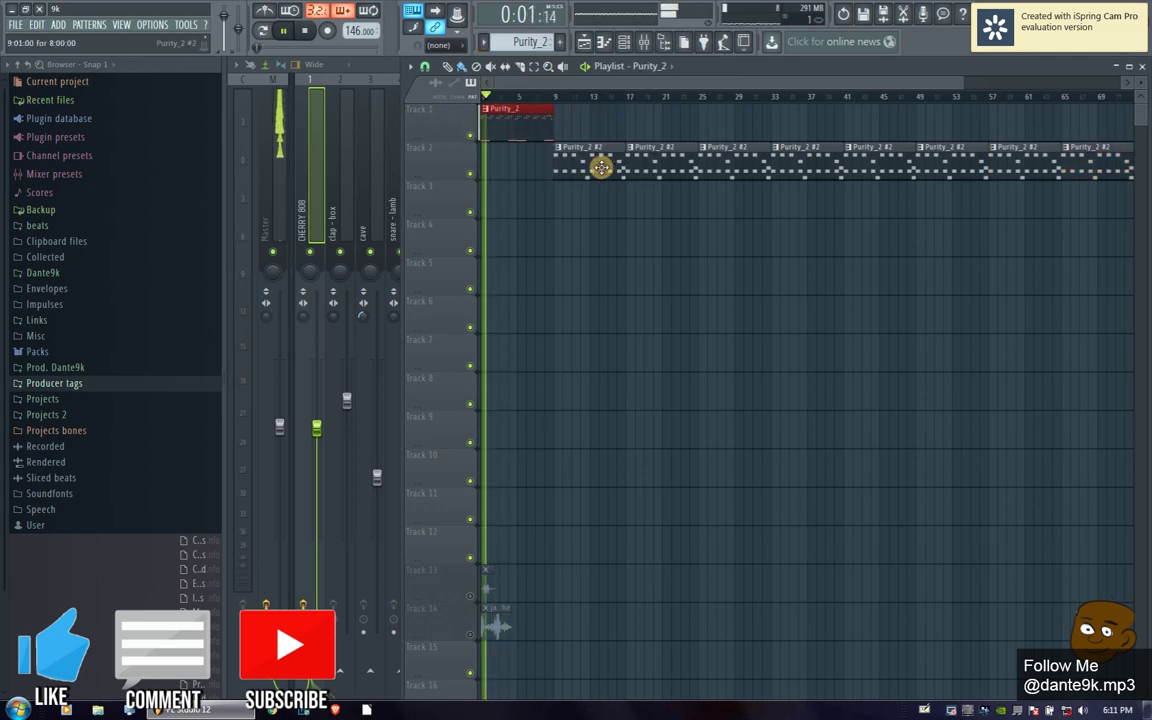
{"action": "scroll", "coordinate": [562, 100], "scroll_direction": "up", "scroll_amount": 3}
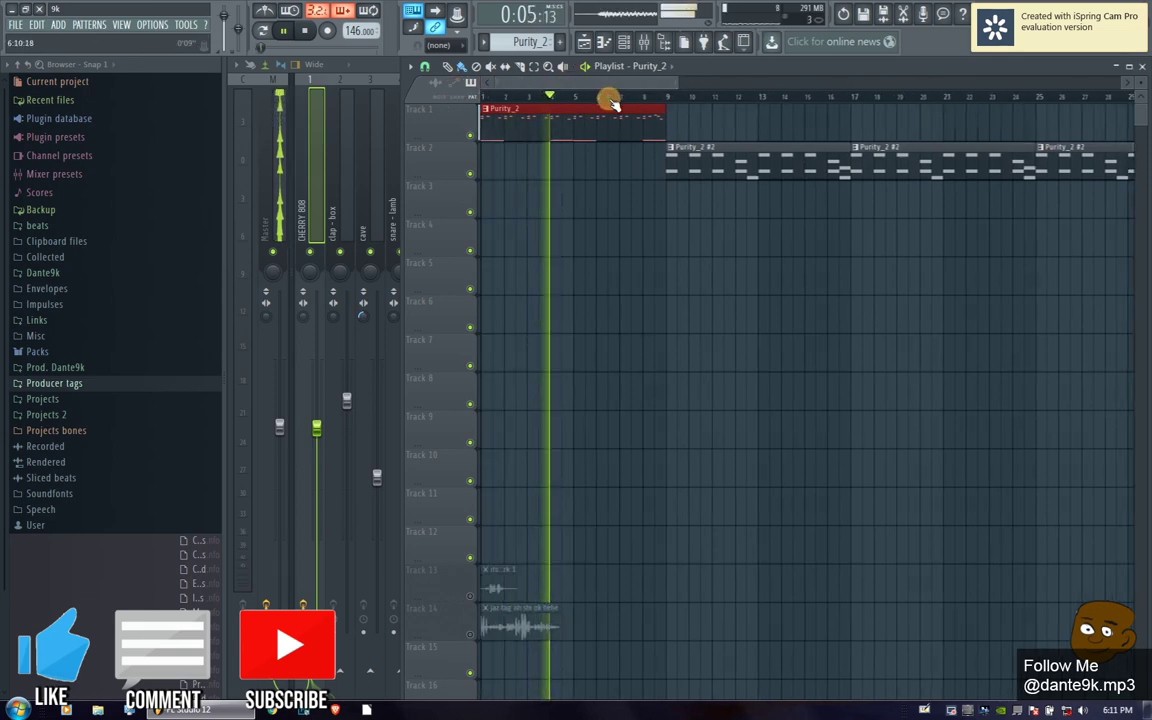
{"action": "left_click", "coordinate": [489, 43]}
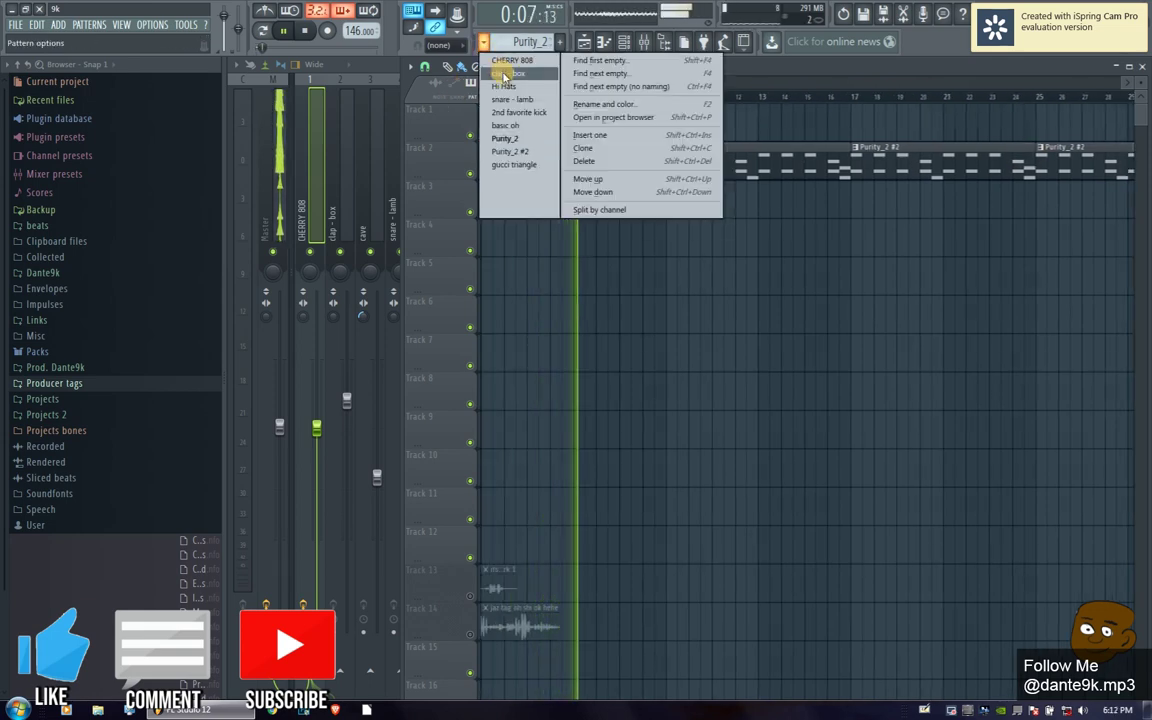
{"action": "left_click", "coordinate": [505, 76]}
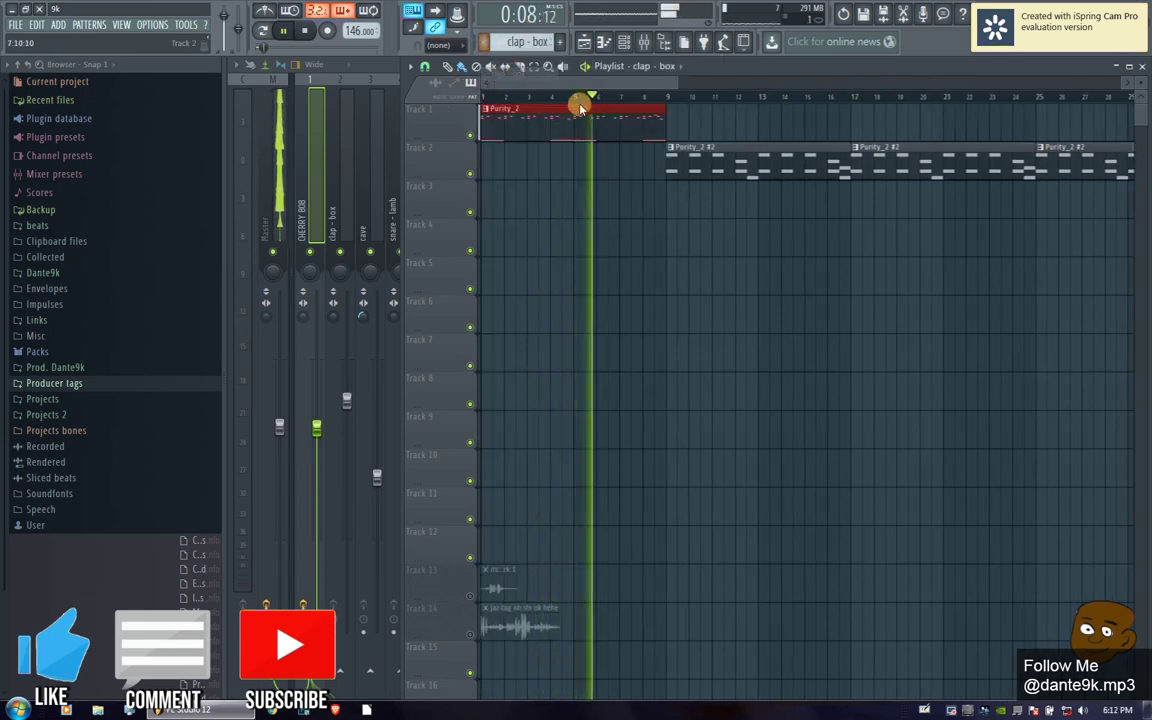
{"action": "left_click", "coordinate": [672, 122]}
{"action": "left_click_drag", "start_coordinate": [672, 122], "coordinate": [1142, 126]}
{"action": "right_click", "coordinate": [653, 122]}
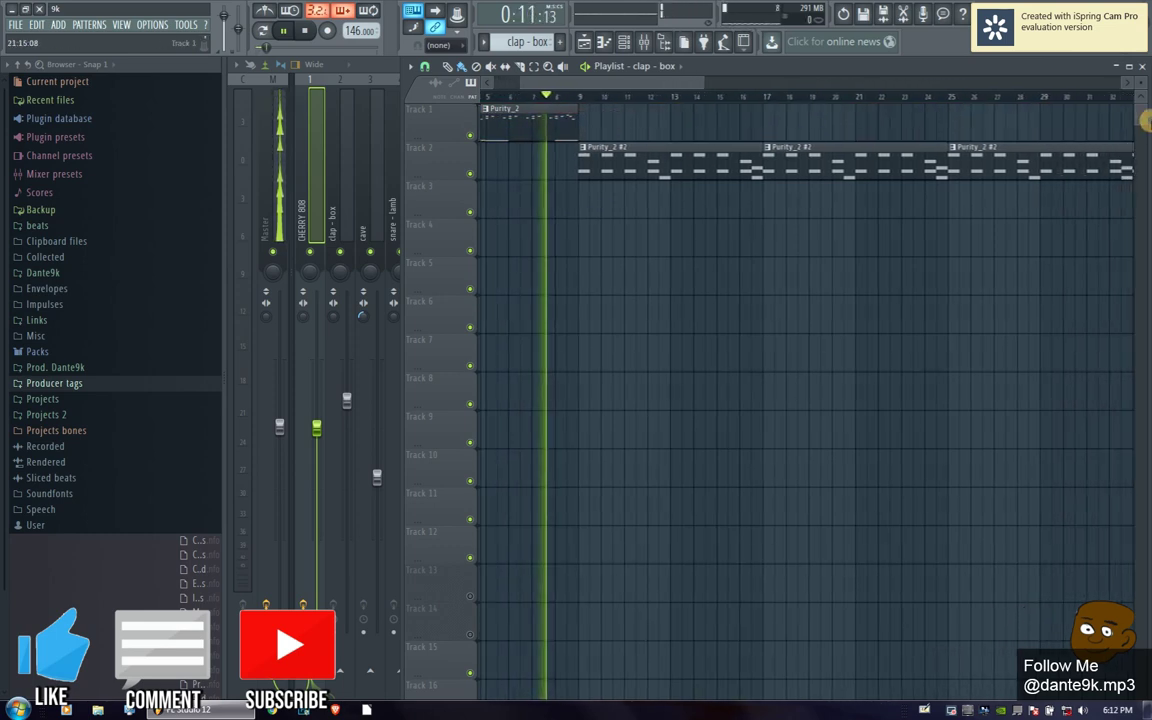
- Repeat the Purity_2 pattern back to back along Track 1 from bar 9 past bar 41
{"action": "left_click", "coordinate": [519, 117]}
{"action": "left_click_drag", "start_coordinate": [586, 123], "coordinate": [1003, 123]}
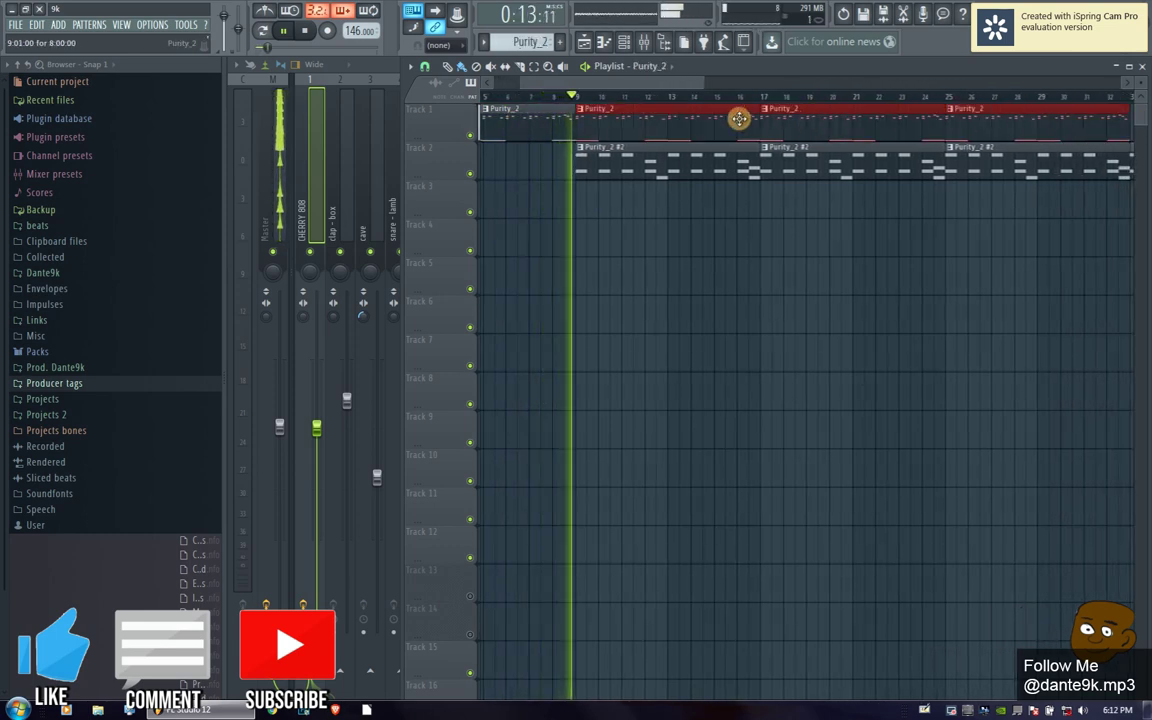
{"action": "scroll", "coordinate": [765, 95], "scroll_direction": "down", "scroll_amount": 3}
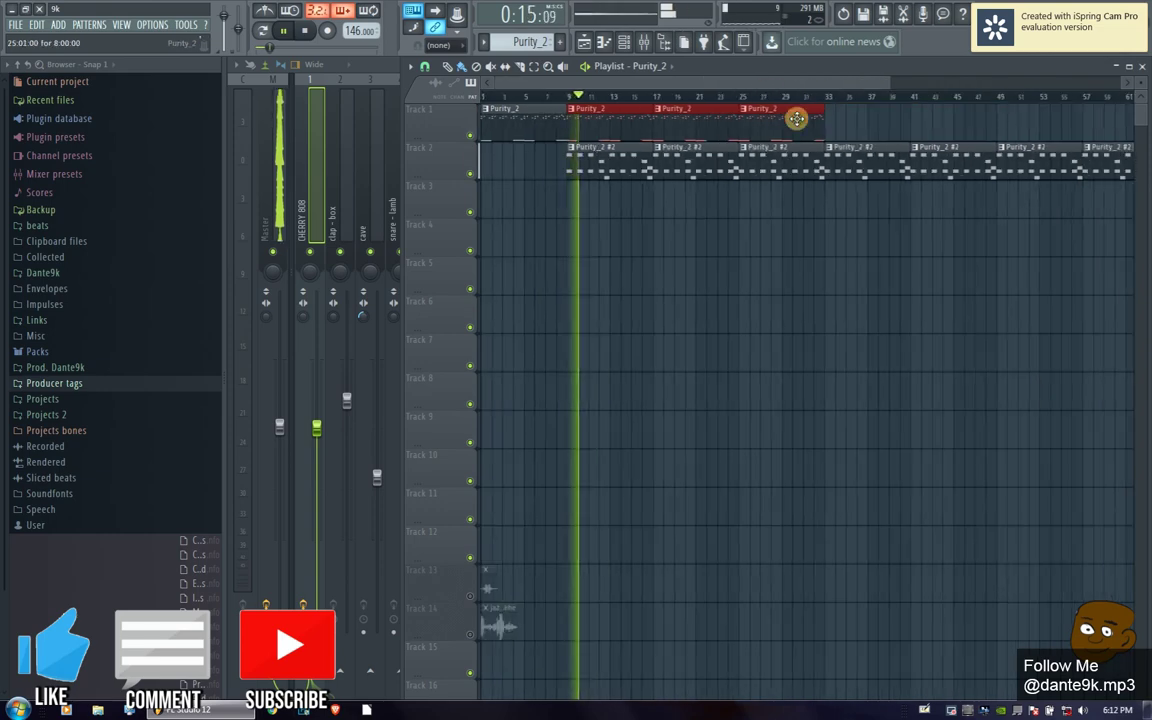
{"action": "left_click_drag", "start_coordinate": [827, 120], "coordinate": [1145, 142]}
{"action": "scroll", "coordinate": [543, 94], "scroll_direction": "up", "scroll_amount": 3}
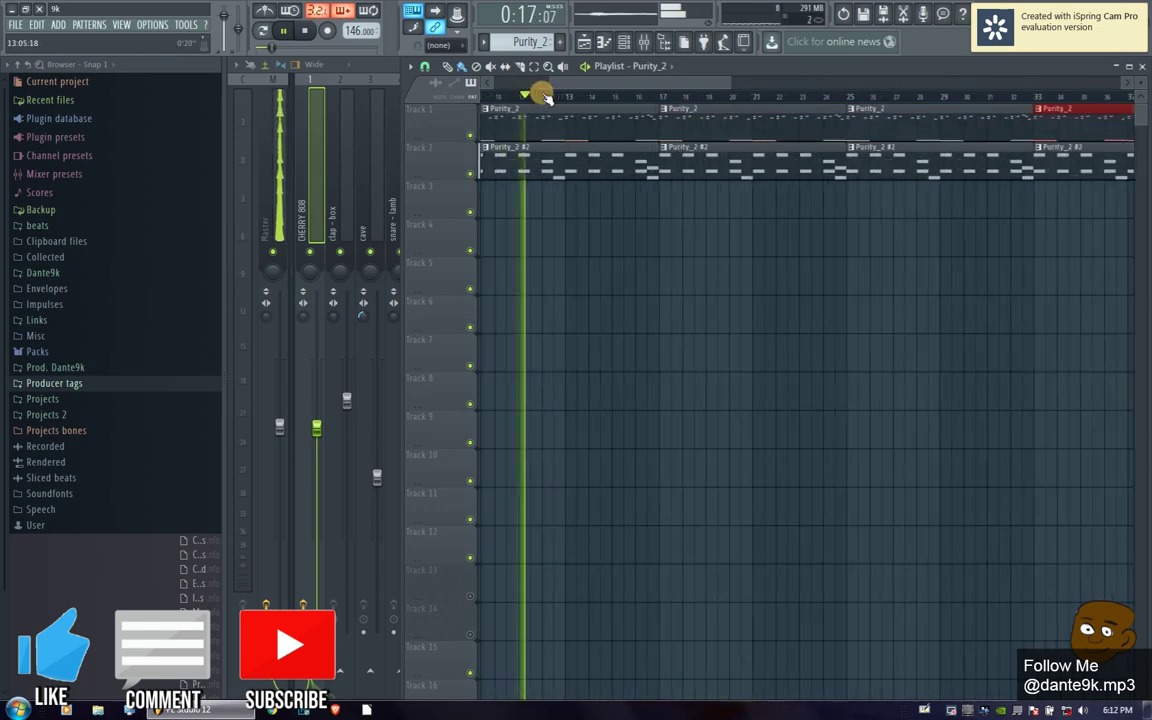
- Place three consecutive snare - lamb clips on Track 3 at bars 13, 17 and 21
{"action": "left_click", "coordinate": [484, 42]}
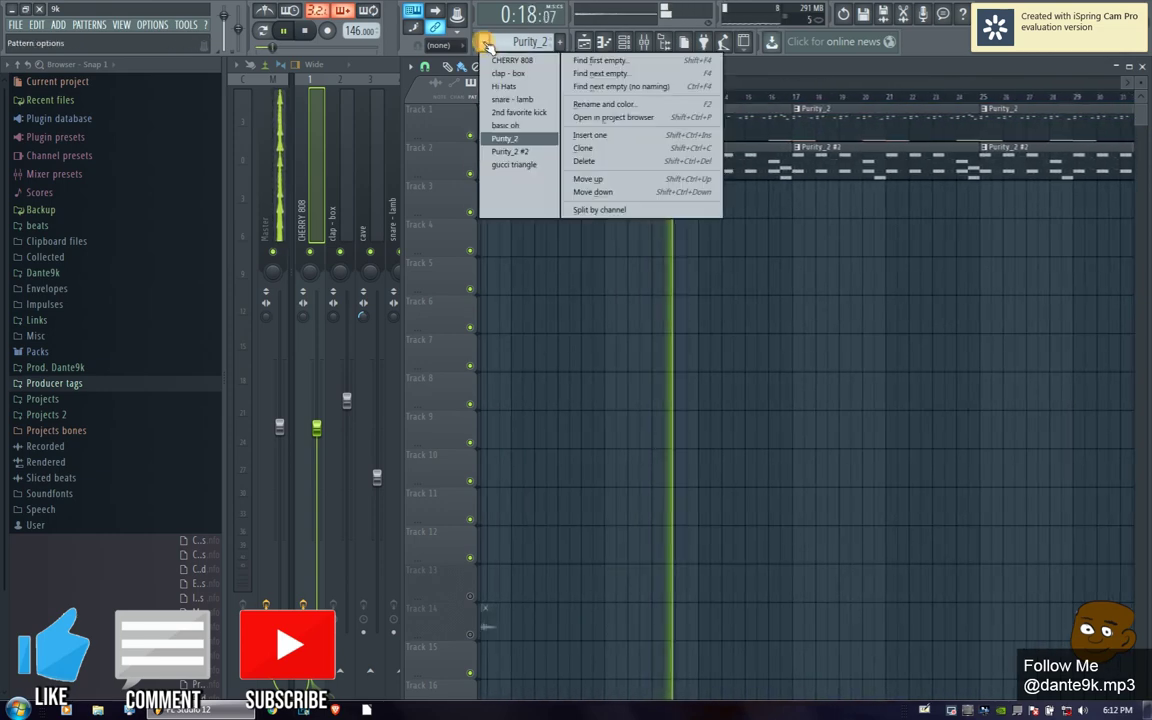
{"action": "left_click", "coordinate": [512, 99]}
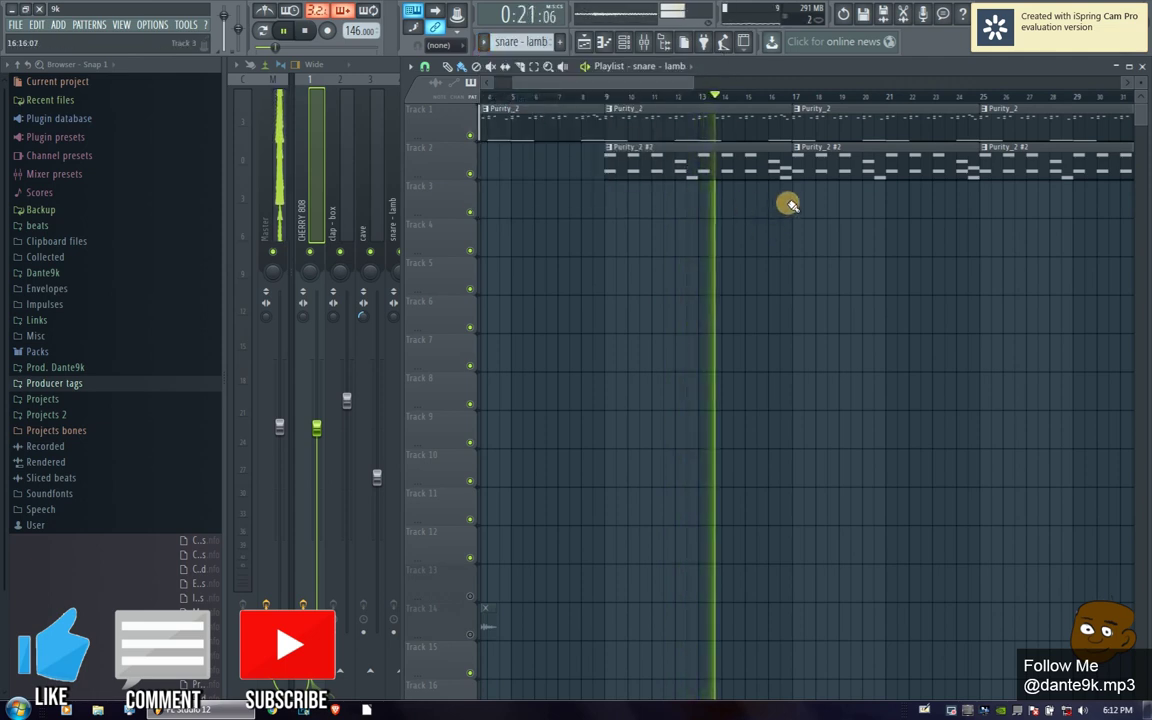
{"action": "left_click", "coordinate": [796, 198]}
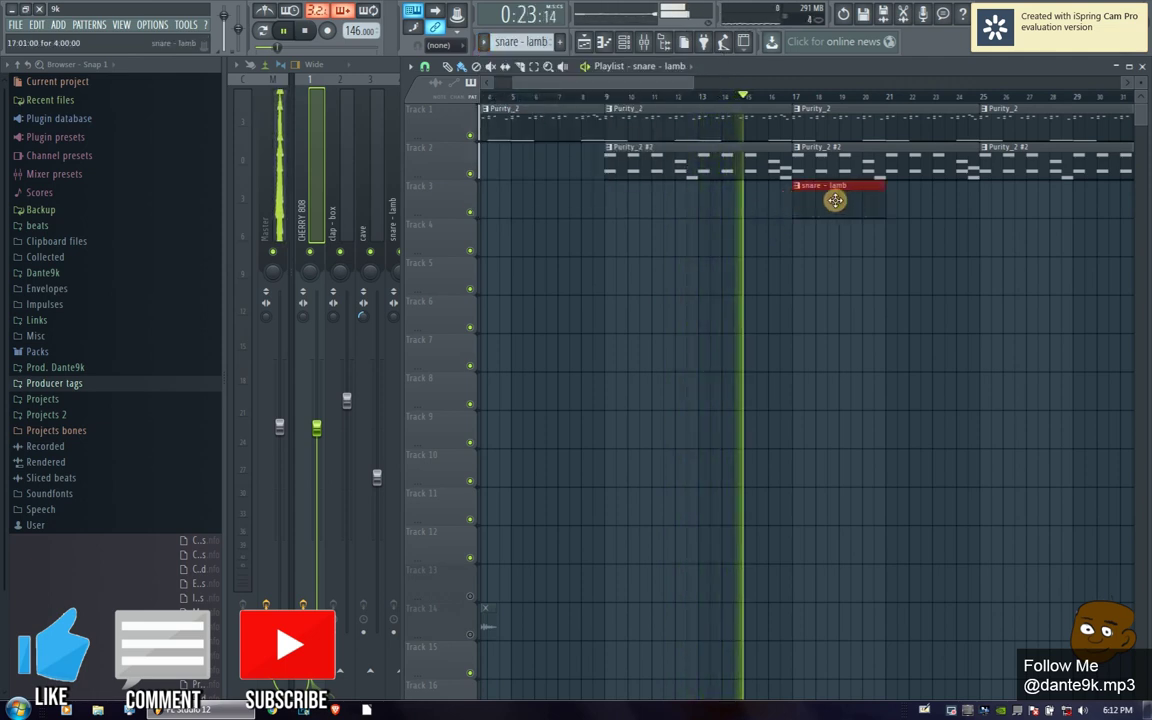
{"action": "left_click_drag", "start_coordinate": [835, 200], "coordinate": [771, 203]}
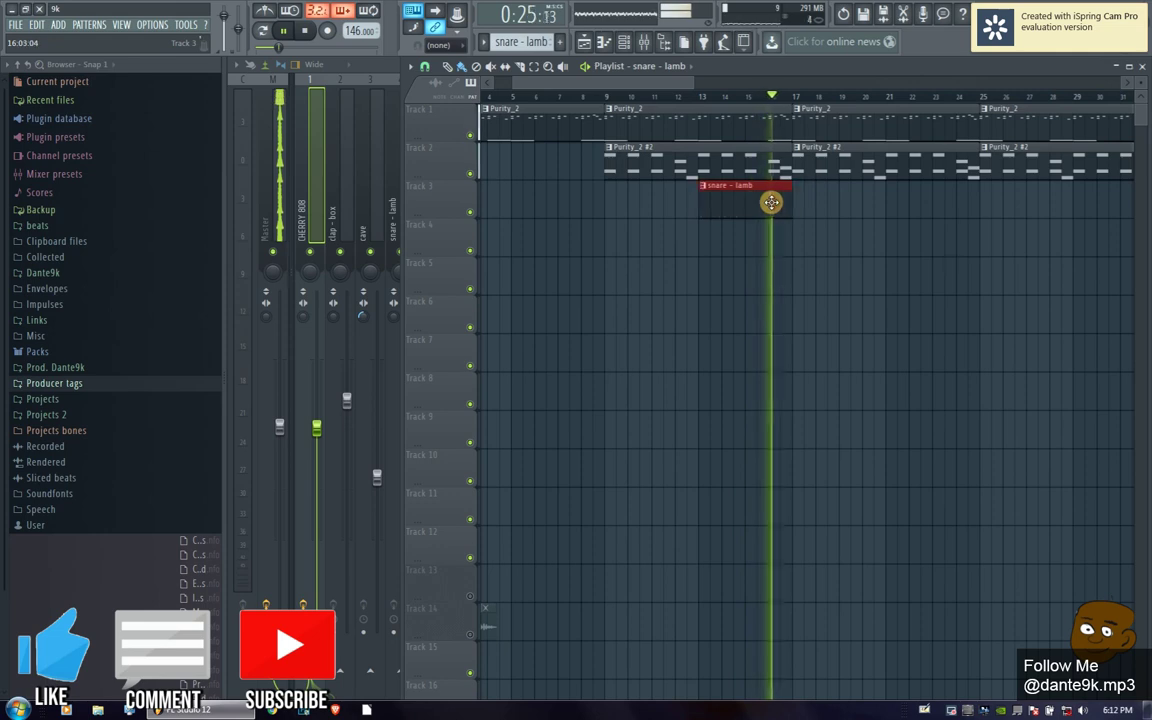
{"action": "left_click", "coordinate": [797, 200]}
{"action": "left_click", "coordinate": [890, 200]}
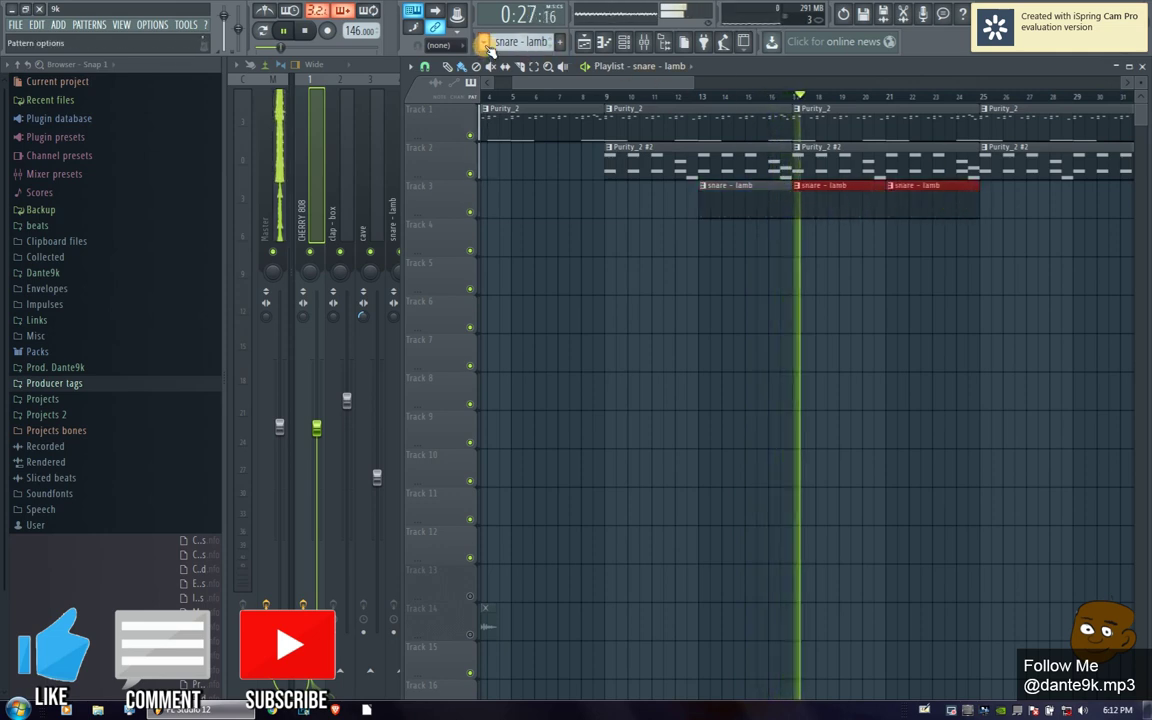
- Place three consecutive clap - box clips on Track 4 at bars 17, 21 and 25
{"action": "left_click", "coordinate": [488, 48]}
{"action": "left_click", "coordinate": [514, 98]}
{"action": "left_click", "coordinate": [797, 235]}
{"action": "left_click", "coordinate": [890, 235]}
{"action": "left_click", "coordinate": [985, 235]}
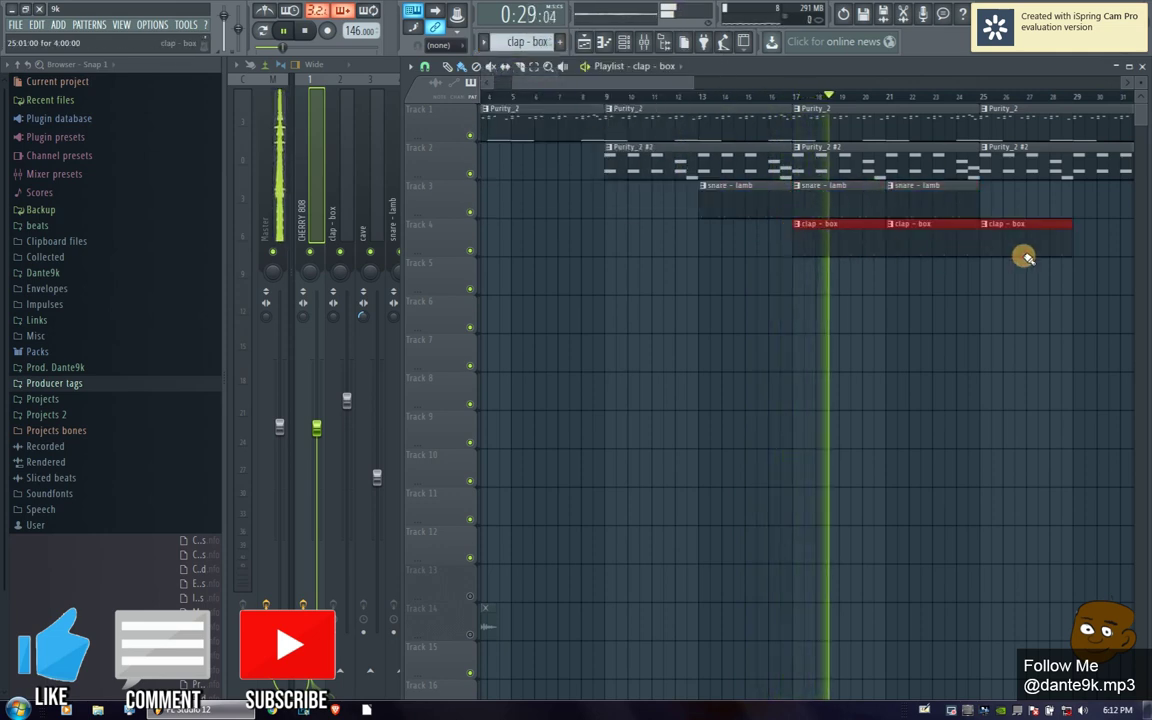
- Extend the snare - lamb clips on Track 3 and the clap - box clips on Track 4 up to bar 41
{"action": "left_click", "coordinate": [864, 198]}
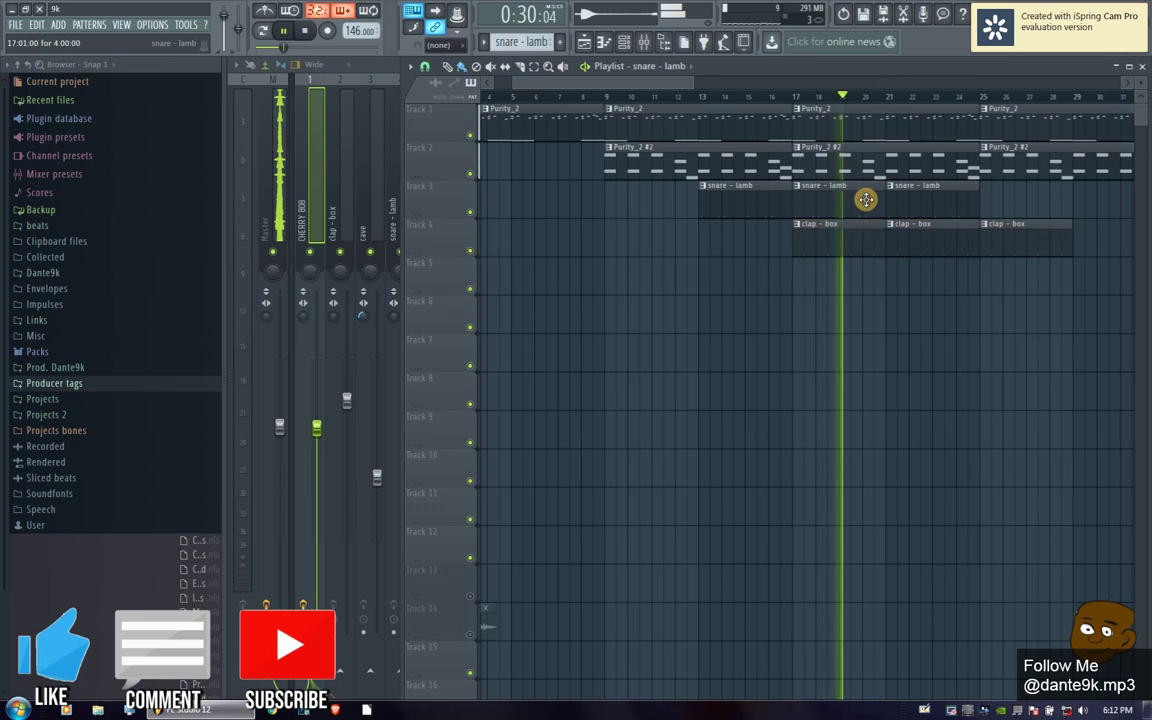
{"action": "left_click", "coordinate": [985, 200]}
{"action": "left_click", "coordinate": [1078, 200]}
{"action": "left_click", "coordinate": [972, 239]}
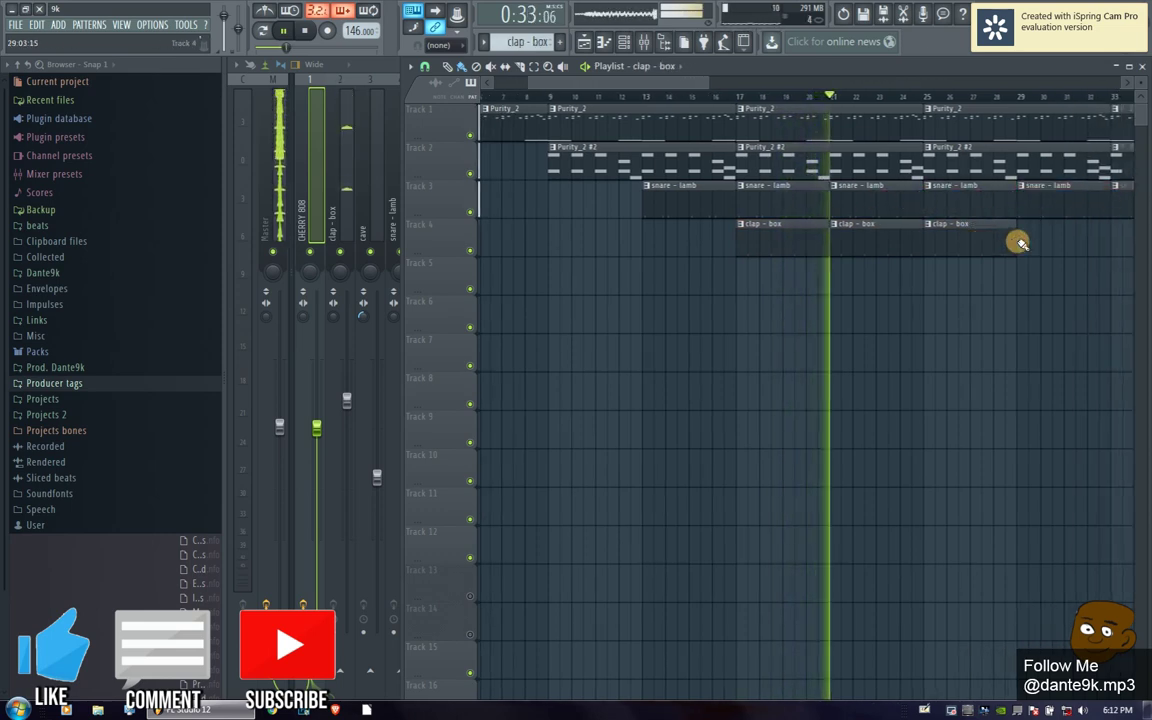
{"action": "mouse_move", "coordinate": [1018, 242]}
{"action": "left_mouse_down"}
{"action": "mouse_move", "coordinate": [1140, 236]}
{"action": "mouse_move", "coordinate": [1134, 229]}
{"action": "left_mouse_up"}
{"action": "left_click", "coordinate": [1098, 196]}
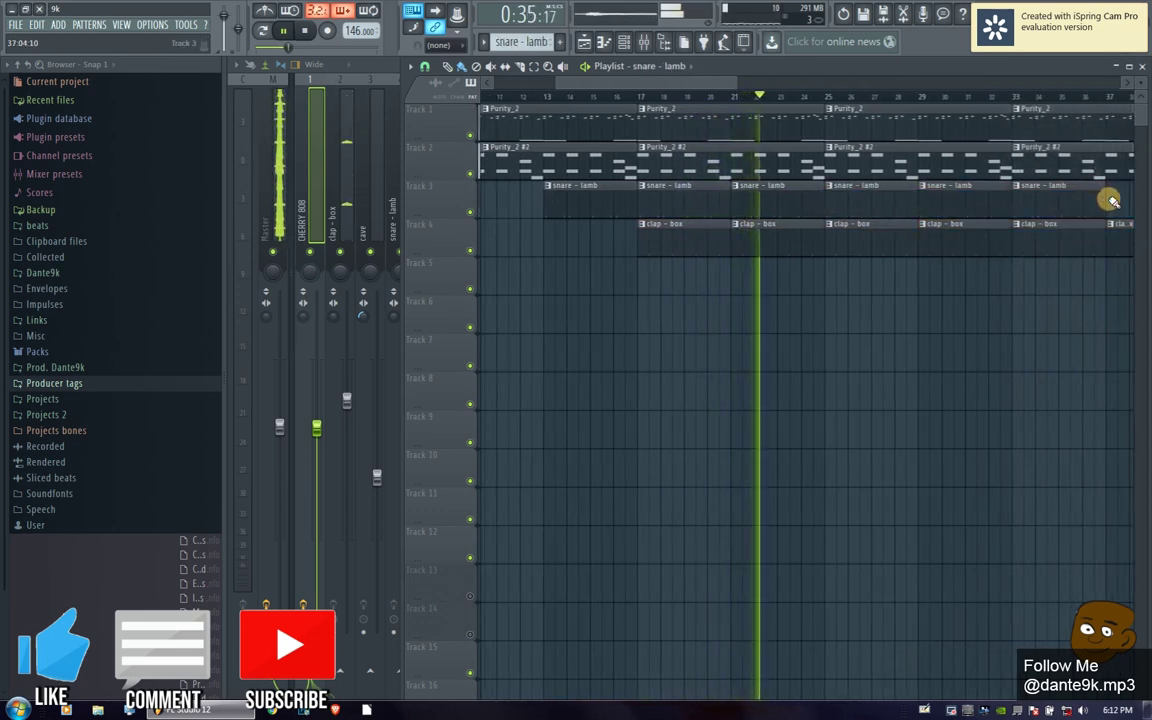
- Check the snare - lamb mixer track, close the mixer and play the arrangement from about bar 16
{"action": "left_click", "coordinate": [340, 63]}
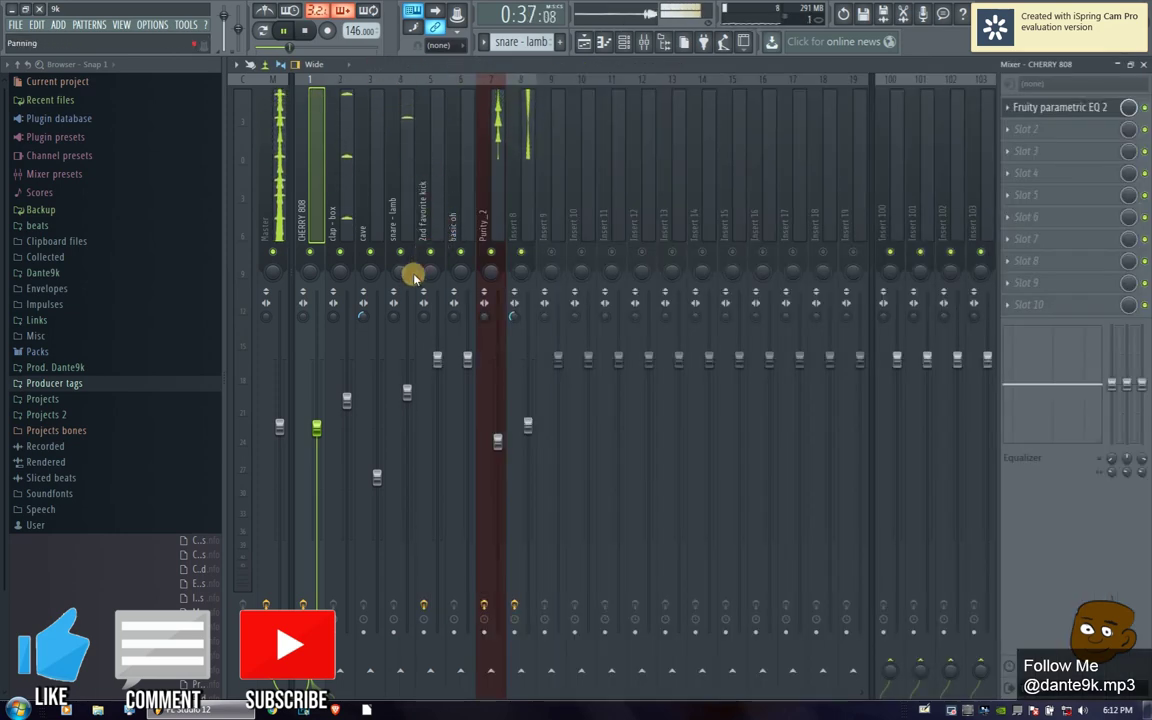
{"action": "left_click", "coordinate": [404, 300]}
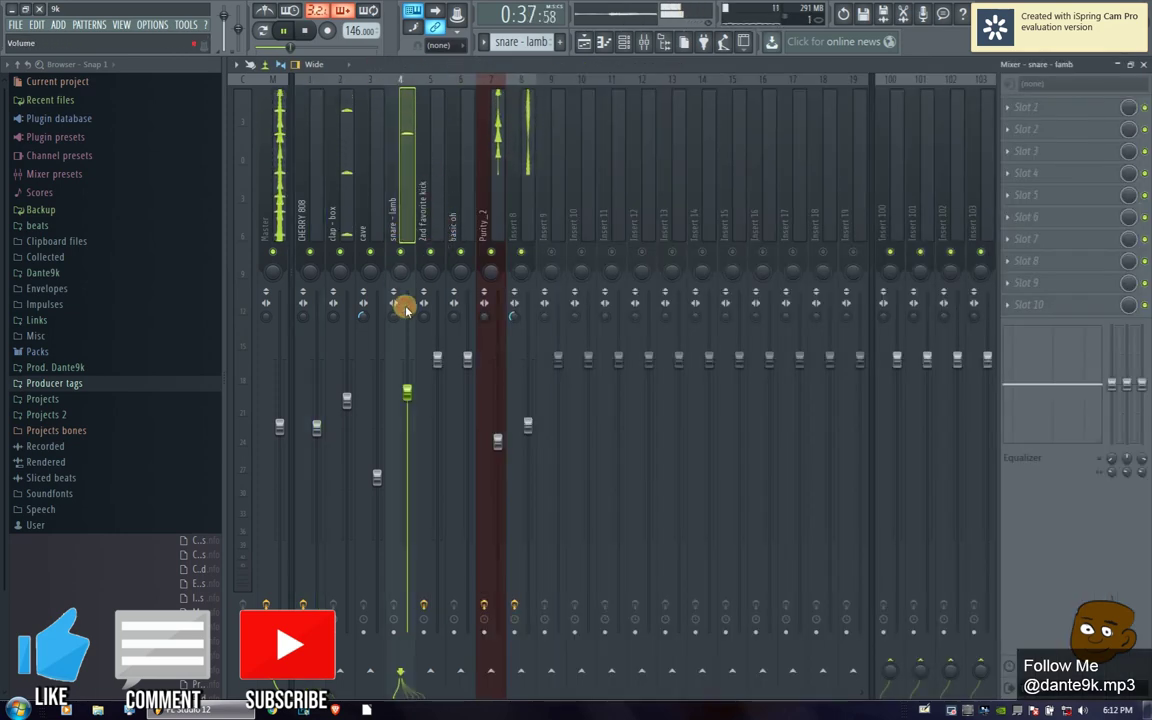
{"action": "left_click", "coordinate": [1119, 65]}
{"action": "left_click", "coordinate": [628, 98]}
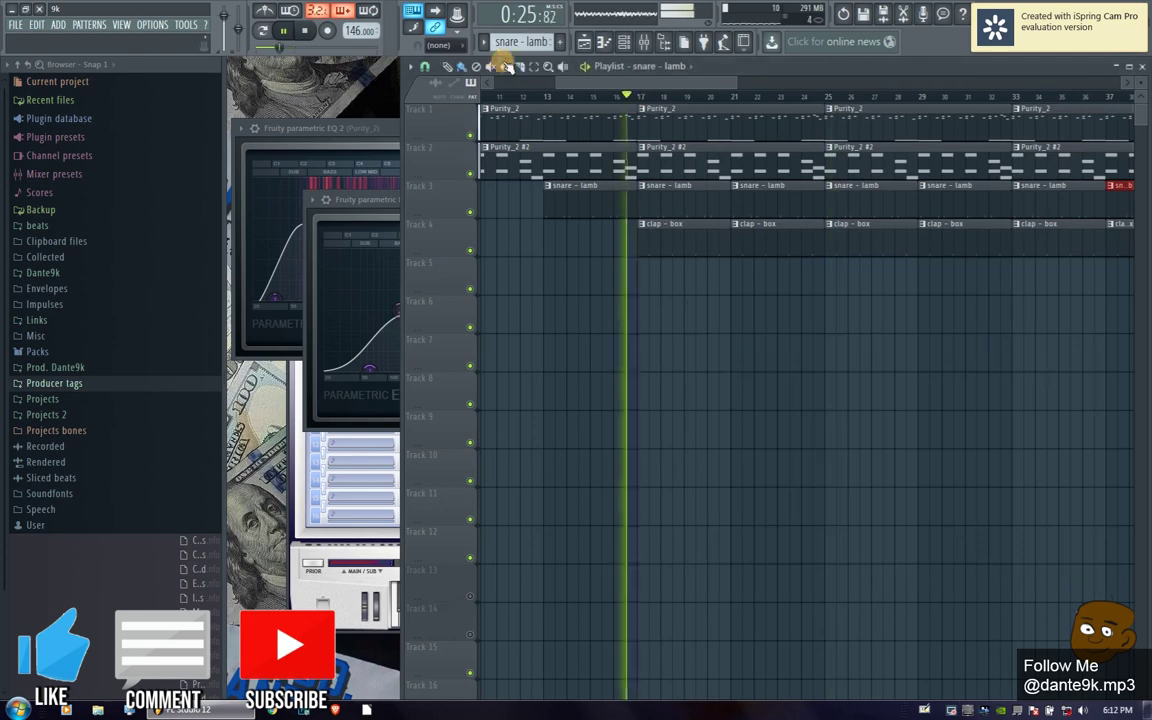
- Fill Track 5 with 2nd favorite kick clips and Track 6 with basic oh clips, both from bar 17 to bar 41
{"action": "left_click", "coordinate": [517, 42]}
{"action": "left_click", "coordinate": [515, 112]}
{"action": "mouse_move", "coordinate": [642, 276]}
{"action": "left_mouse_down"}
{"action": "mouse_move", "coordinate": [745, 292]}
{"action": "mouse_move", "coordinate": [1100, 292]}
{"action": "left_mouse_up"}
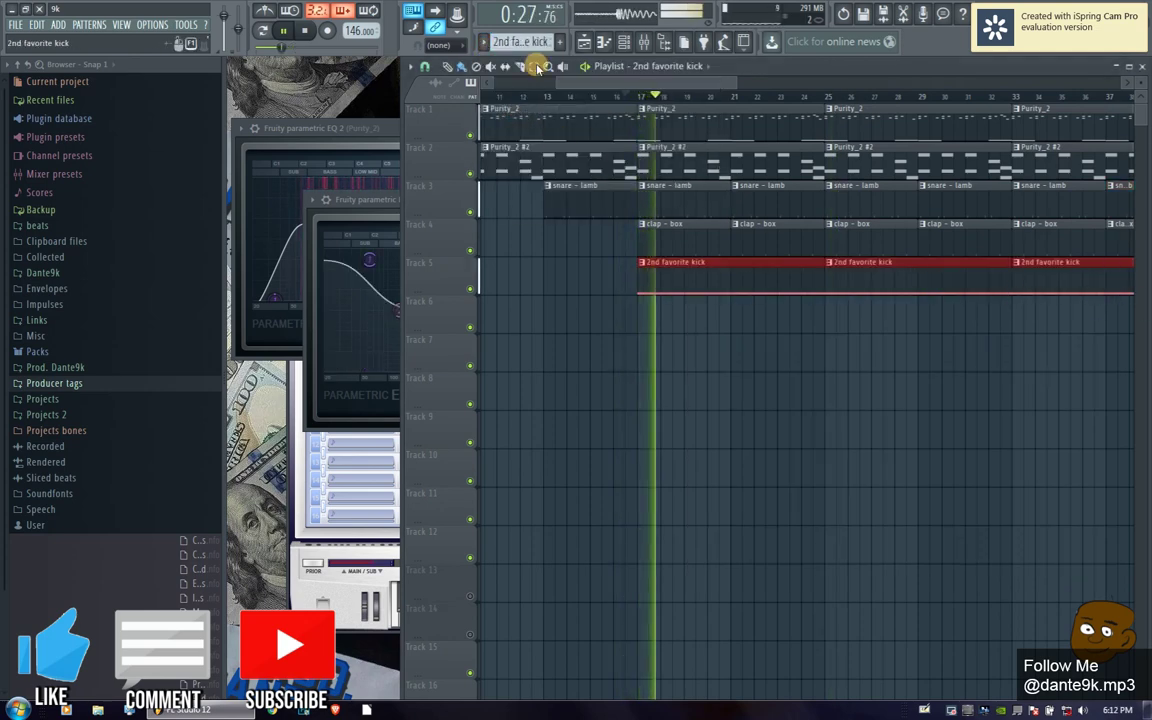
{"action": "left_click", "coordinate": [484, 41]}
{"action": "left_click", "coordinate": [533, 128]}
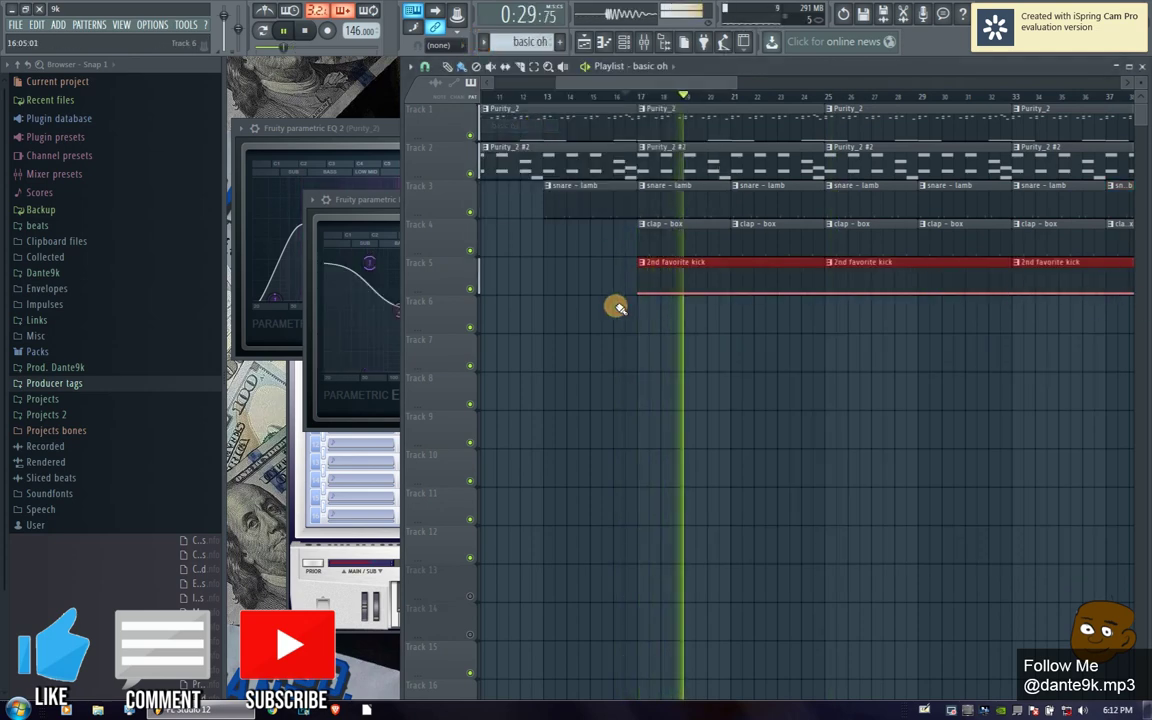
{"action": "mouse_move", "coordinate": [648, 311]}
{"action": "left_mouse_down"}
{"action": "mouse_move", "coordinate": [756, 330]}
{"action": "mouse_move", "coordinate": [1120, 306]}
{"action": "left_mouse_up"}
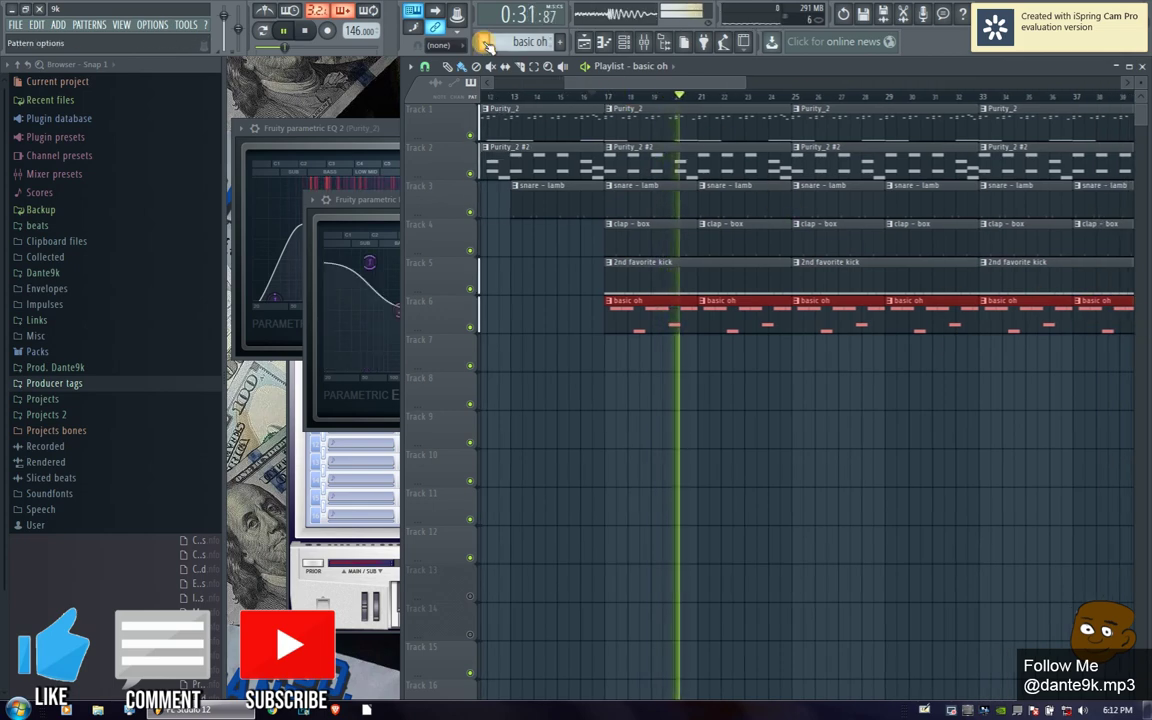
- Fill Track 7 with gucci triangle clips from bar 17 to bar 45
{"action": "left_click", "coordinate": [484, 41]}
{"action": "left_click", "coordinate": [522, 168]}
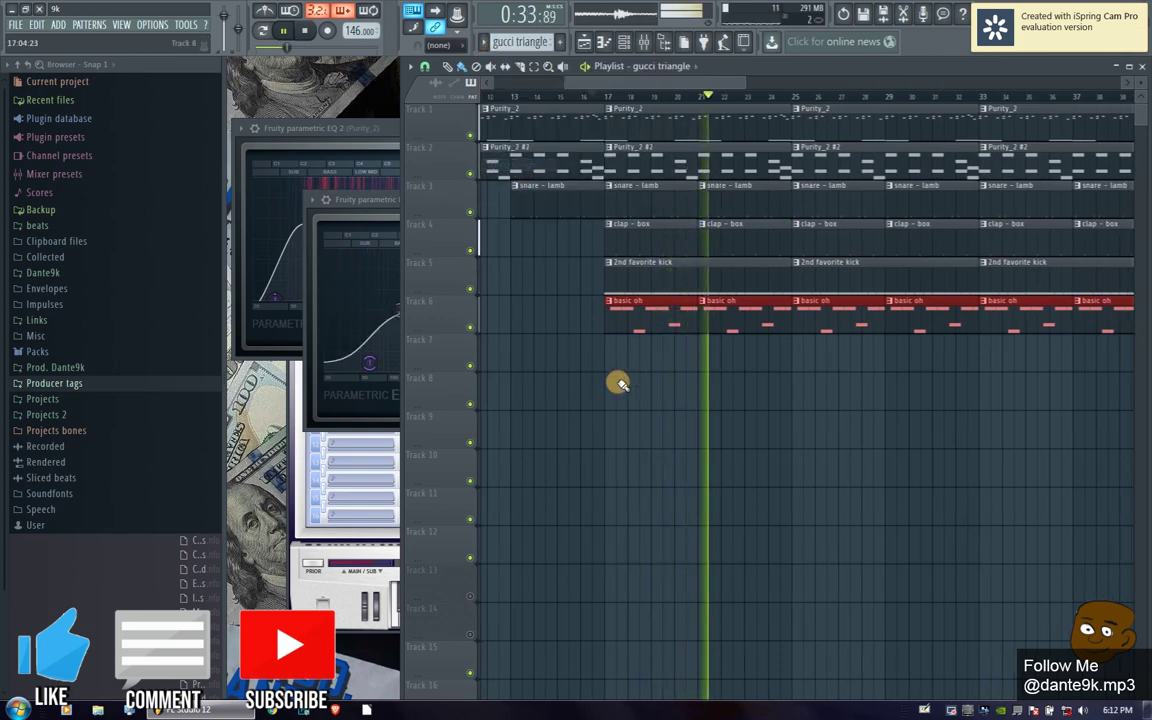
{"action": "left_click_drag", "start_coordinate": [617, 378], "coordinate": [1146, 378]}
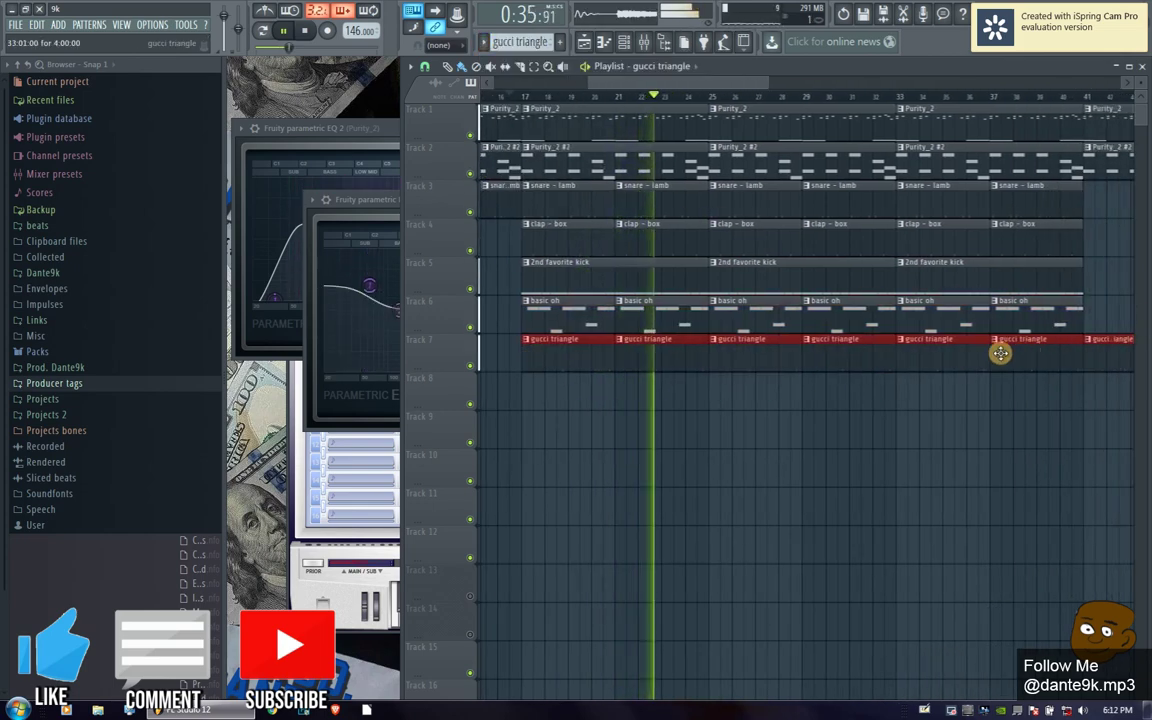
- Fill Track 8 with Hi Hats clips from bar 25 to bar 49 and add a gucci triangle clip at bar 45 on Track 7
{"action": "left_click", "coordinate": [500, 38]}
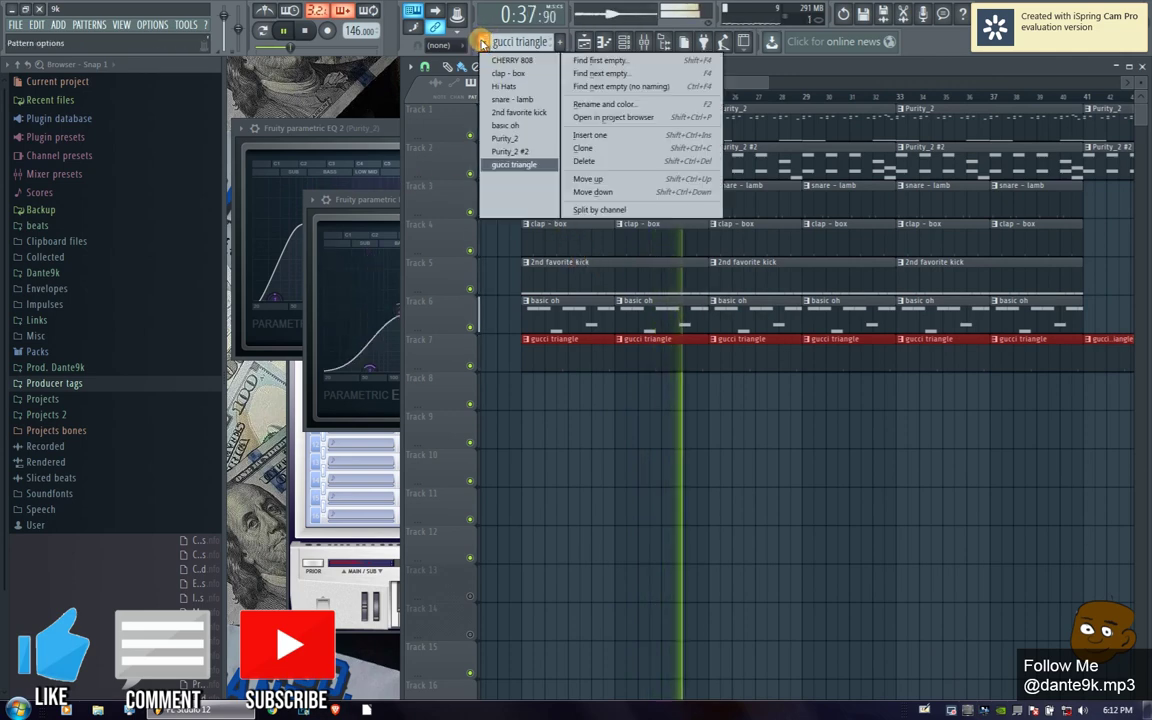
{"action": "left_click", "coordinate": [505, 57]}
{"action": "mouse_move", "coordinate": [721, 416]}
{"action": "left_mouse_down"}
{"action": "mouse_move", "coordinate": [1077, 399]}
{"action": "mouse_move", "coordinate": [1088, 386]}
{"action": "mouse_move", "coordinate": [1135, 390]}
{"action": "left_mouse_up"}
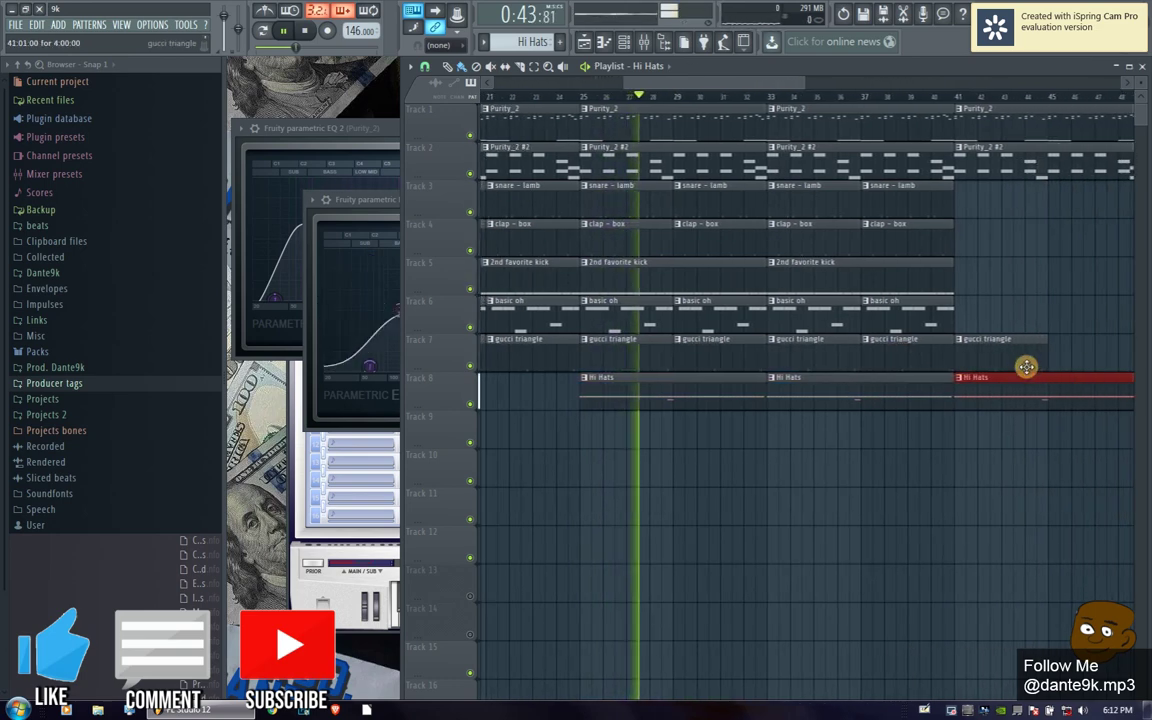
{"action": "left_click", "coordinate": [1026, 363]}
{"action": "left_click", "coordinate": [1054, 357]}
- Place consecutive CHERRY 808 clips on Track 9 from bar 33 past bar 49
{"action": "left_click", "coordinate": [481, 38]}
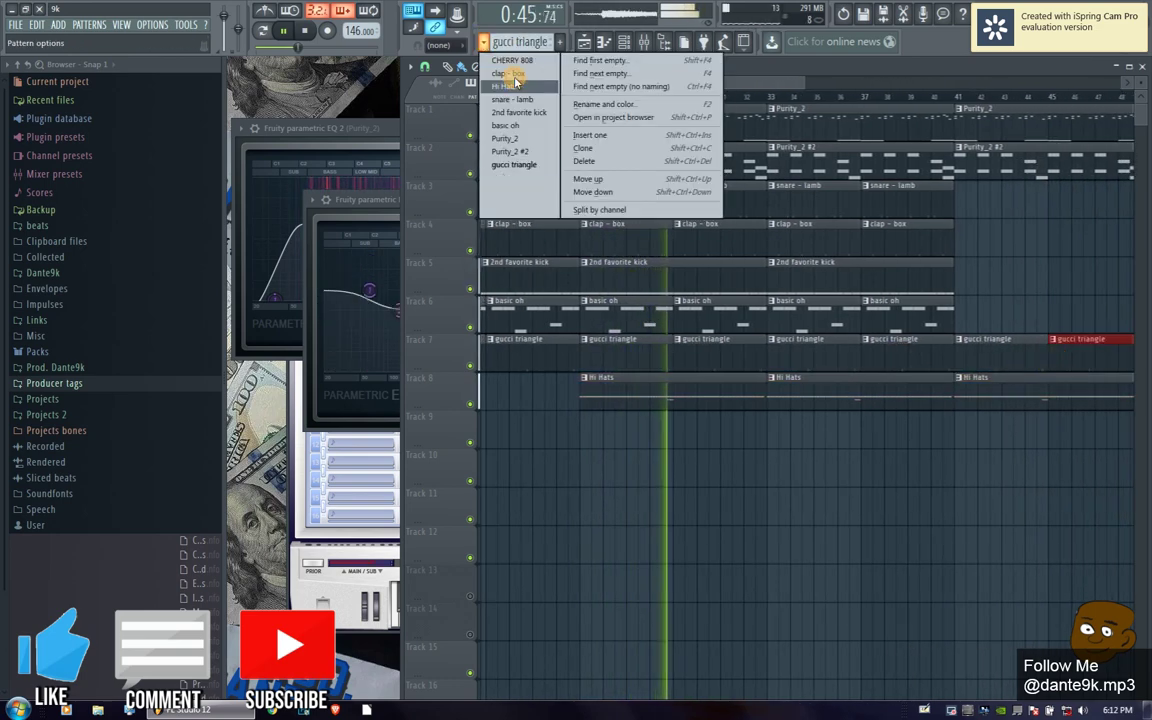
{"action": "left_click", "coordinate": [507, 75]}
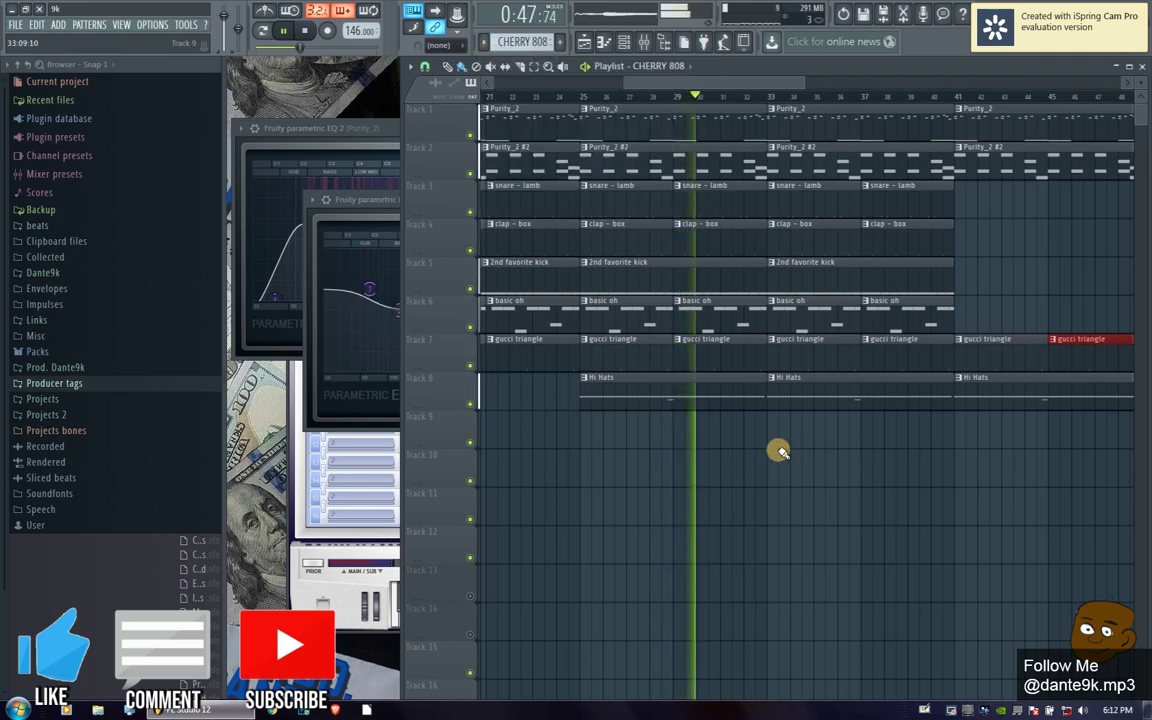
{"action": "mouse_move", "coordinate": [779, 430]}
{"action": "left_mouse_down"}
{"action": "mouse_move", "coordinate": [1124, 424]}
{"action": "mouse_move", "coordinate": [1028, 363]}
{"action": "left_mouse_up"}
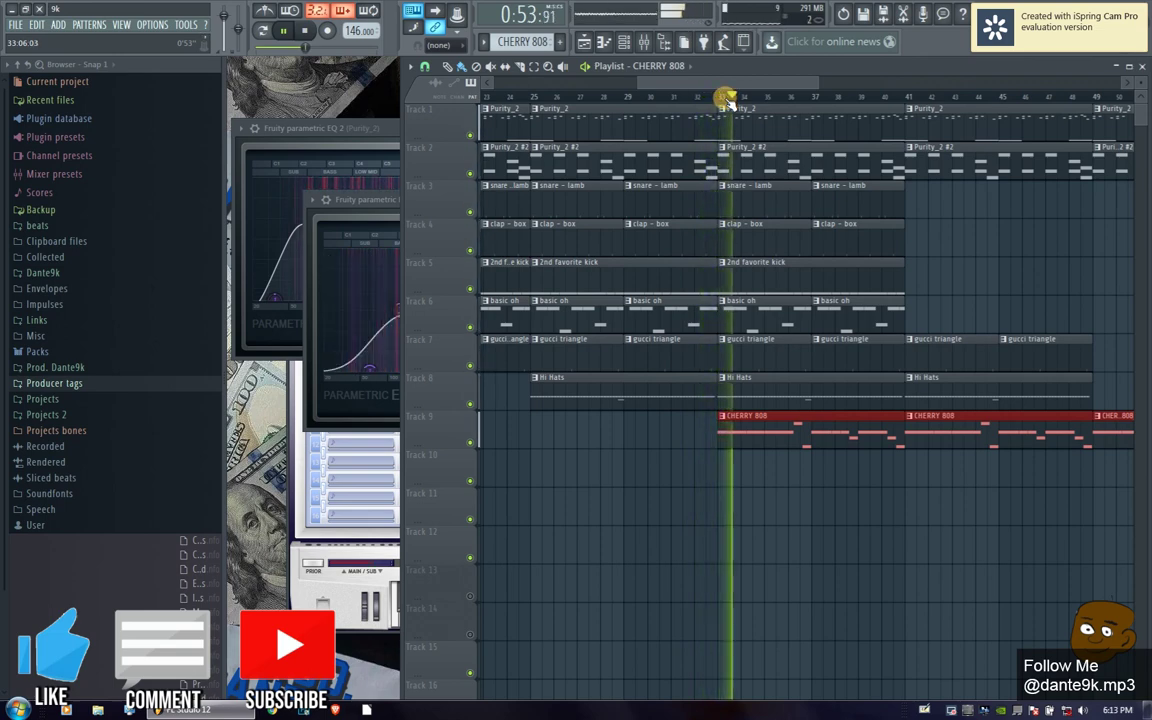
- Clear the basic oh clips on Track 6 between bars 33 and 41, keeping only a single clip at bar 37
{"action": "right_click", "coordinate": [768, 315]}
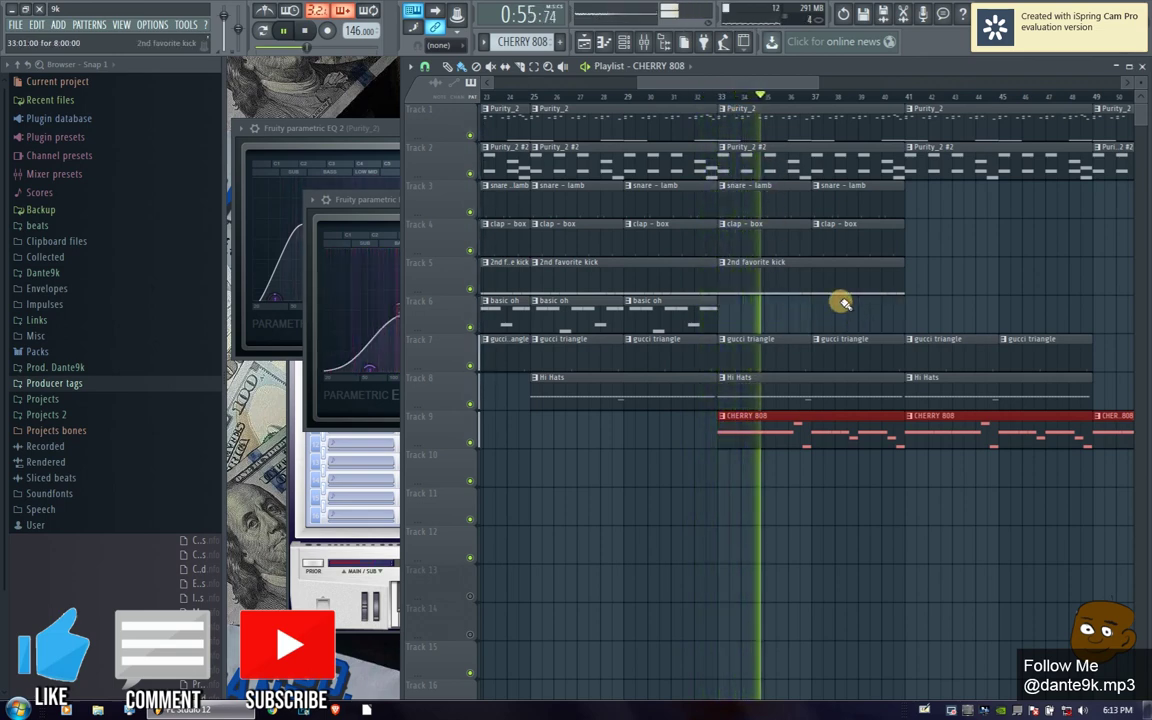
{"action": "left_click", "coordinate": [818, 316]}
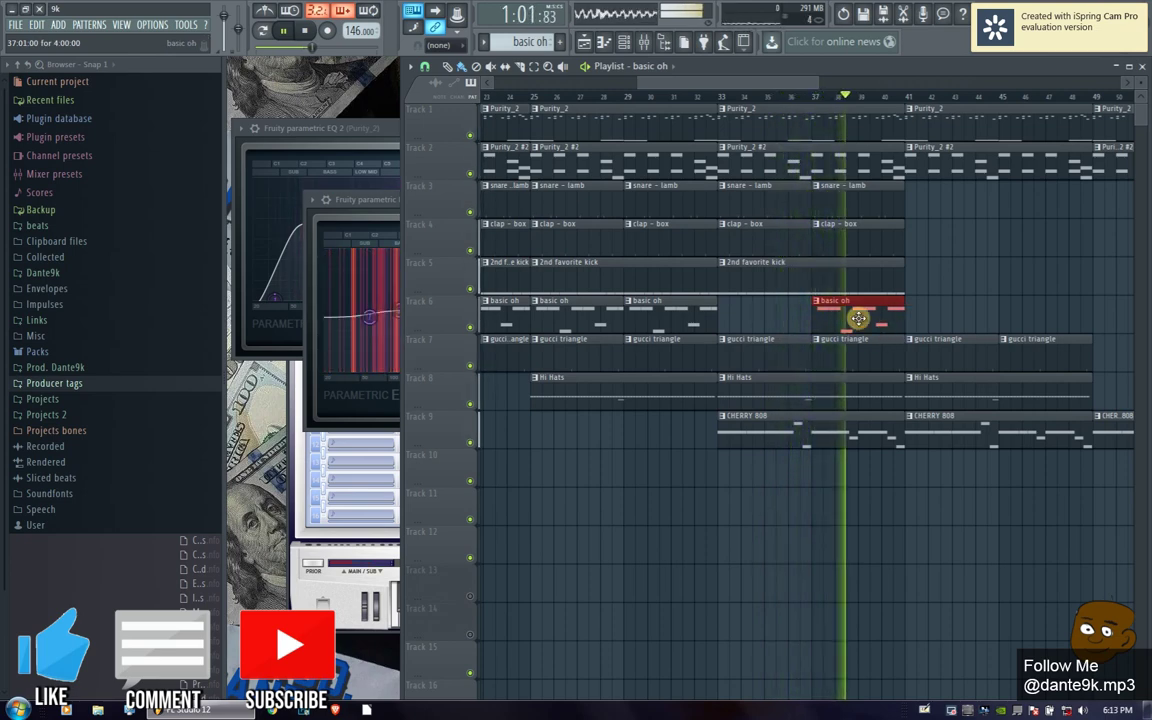
- Lower the basic oh mixer track's volume to about -7.6 dB and move the mixer window clear of the playlist
{"action": "left_click", "coordinate": [641, 42]}
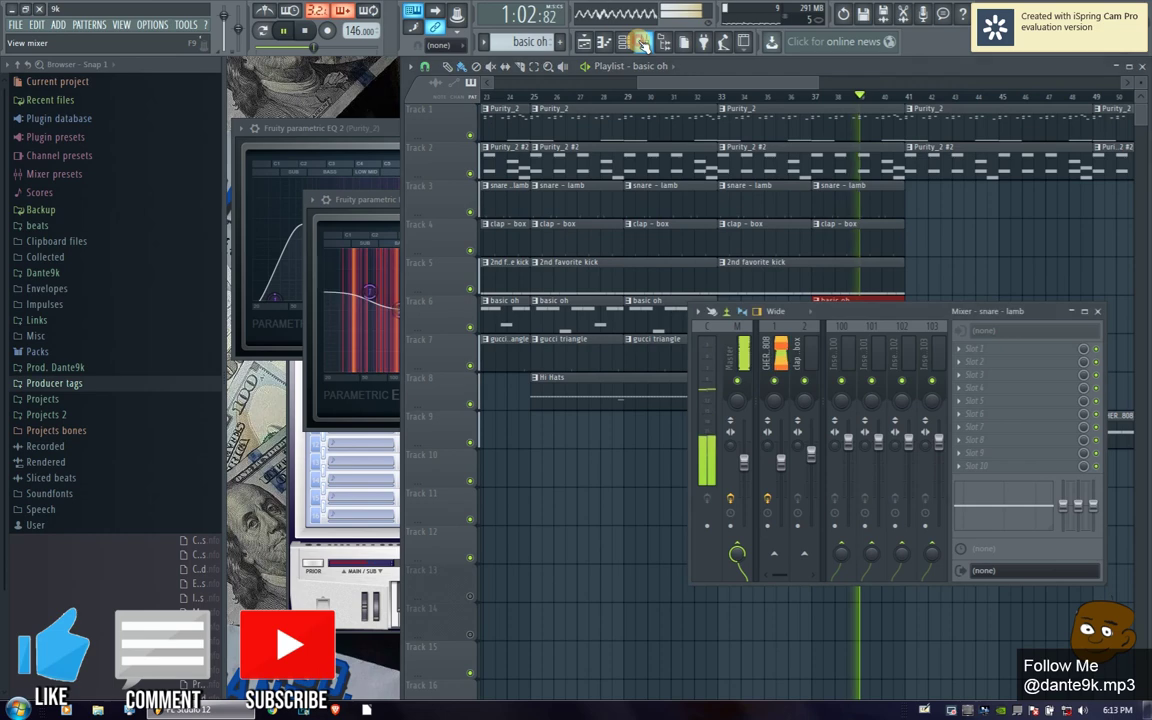
{"action": "double_click", "coordinate": [865, 316]}
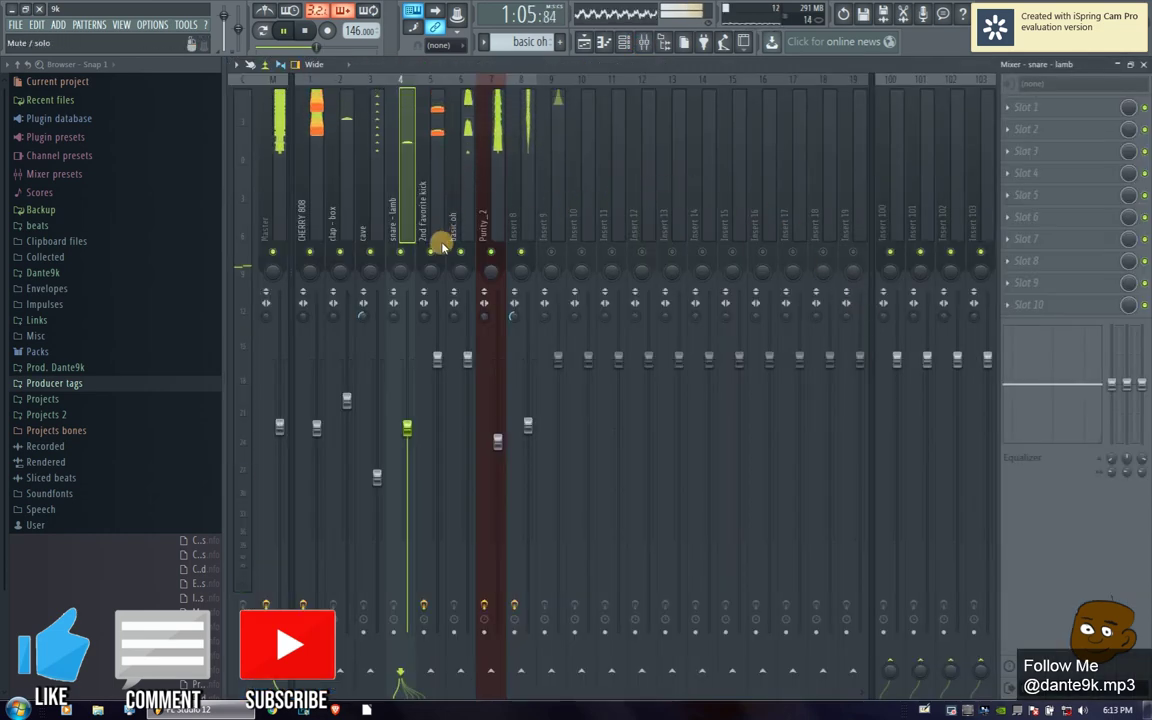
{"action": "left_click_drag", "start_coordinate": [467, 357], "coordinate": [467, 428]}
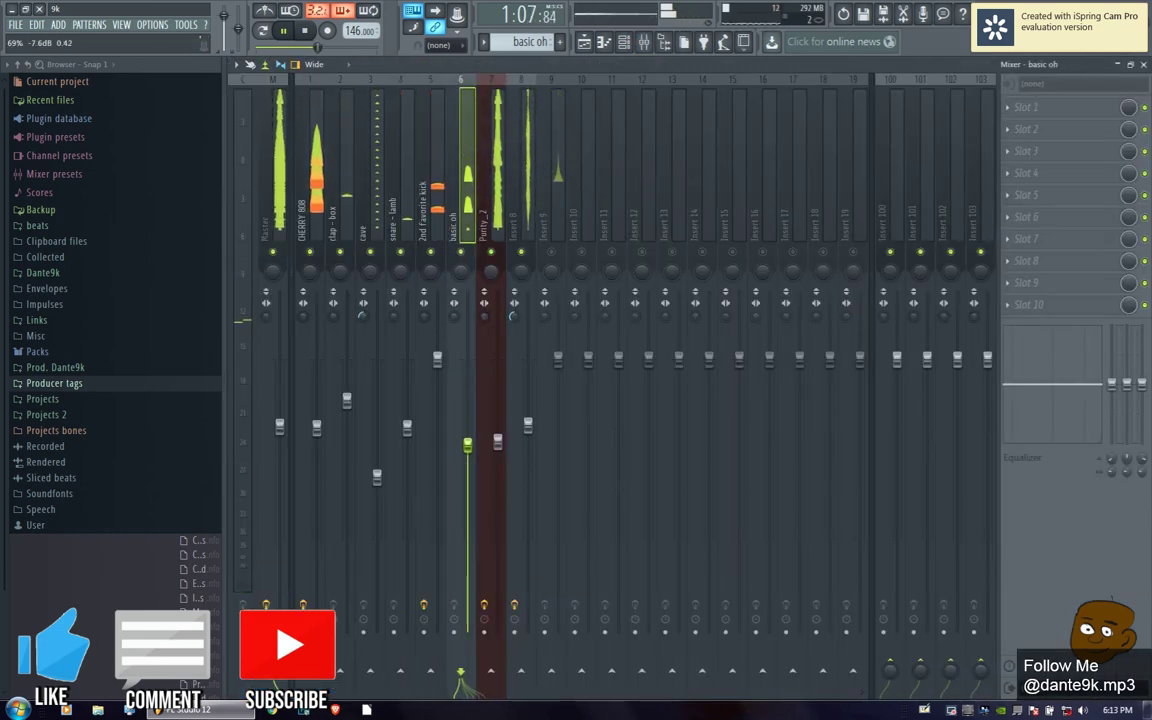
{"action": "left_click", "coordinate": [1116, 65]}
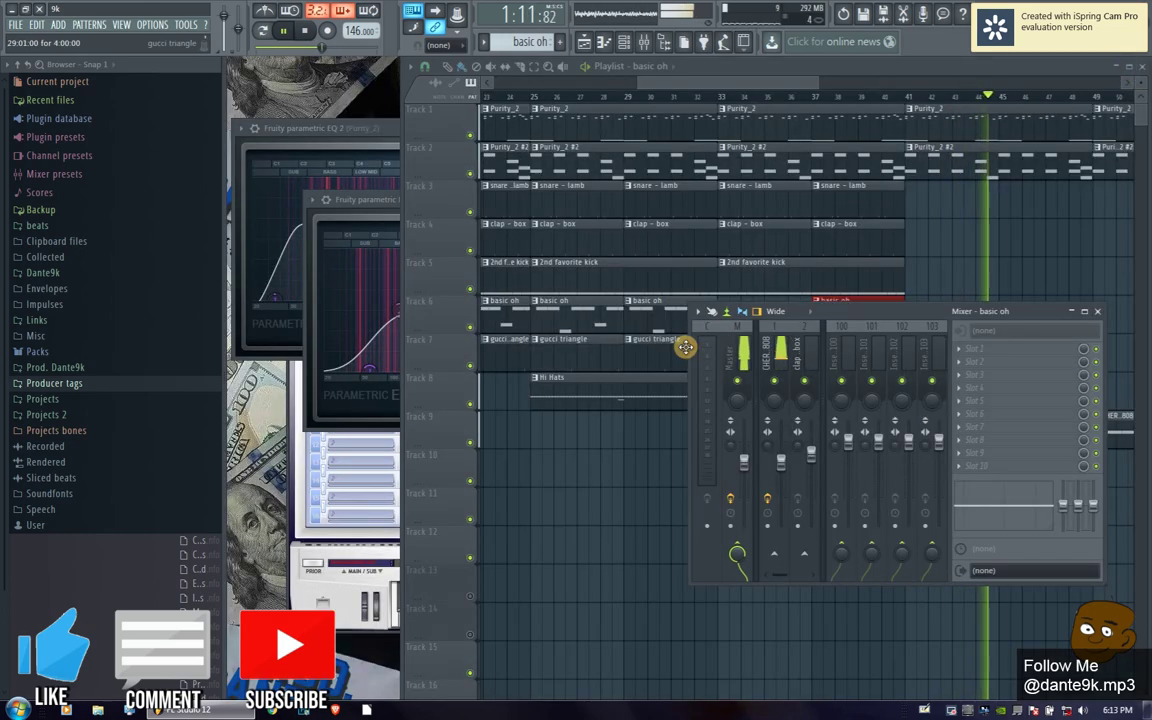
{"action": "left_click_drag", "start_coordinate": [690, 352], "coordinate": [240, 183]}
- Place snare - lamb clips on Track 3 from bar 49 to bar 65 and clap - box clips on Track 4 from bar 49 to bar 73
{"action": "left_click", "coordinate": [697, 86]}
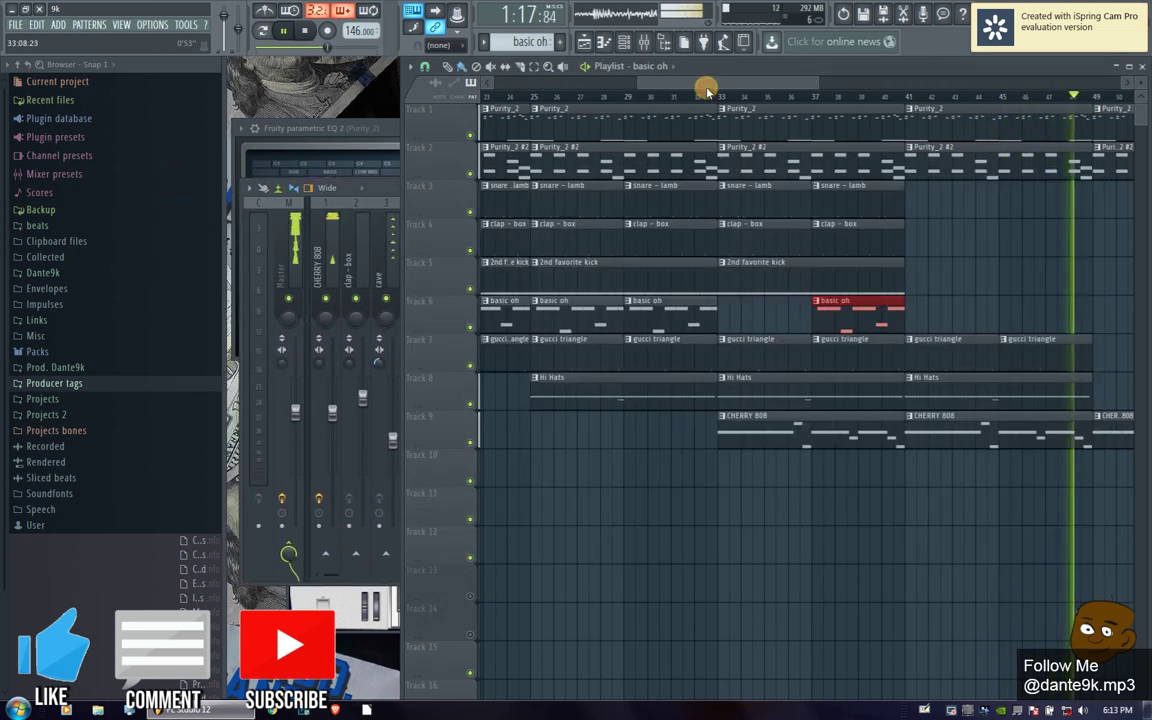
{"action": "scroll", "coordinate": [820, 95], "scroll_direction": "down", "scroll_amount": 3}
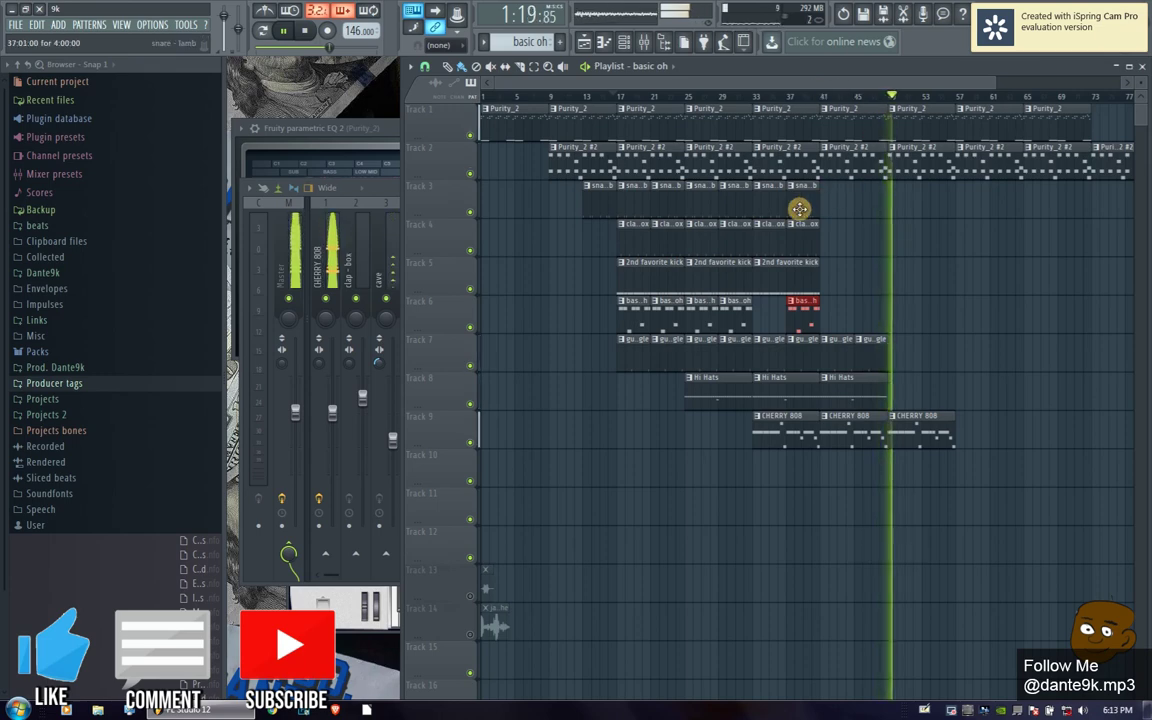
{"action": "left_click_drag", "start_coordinate": [900, 210], "coordinate": [1006, 217]}
{"action": "left_click", "coordinate": [798, 242]}
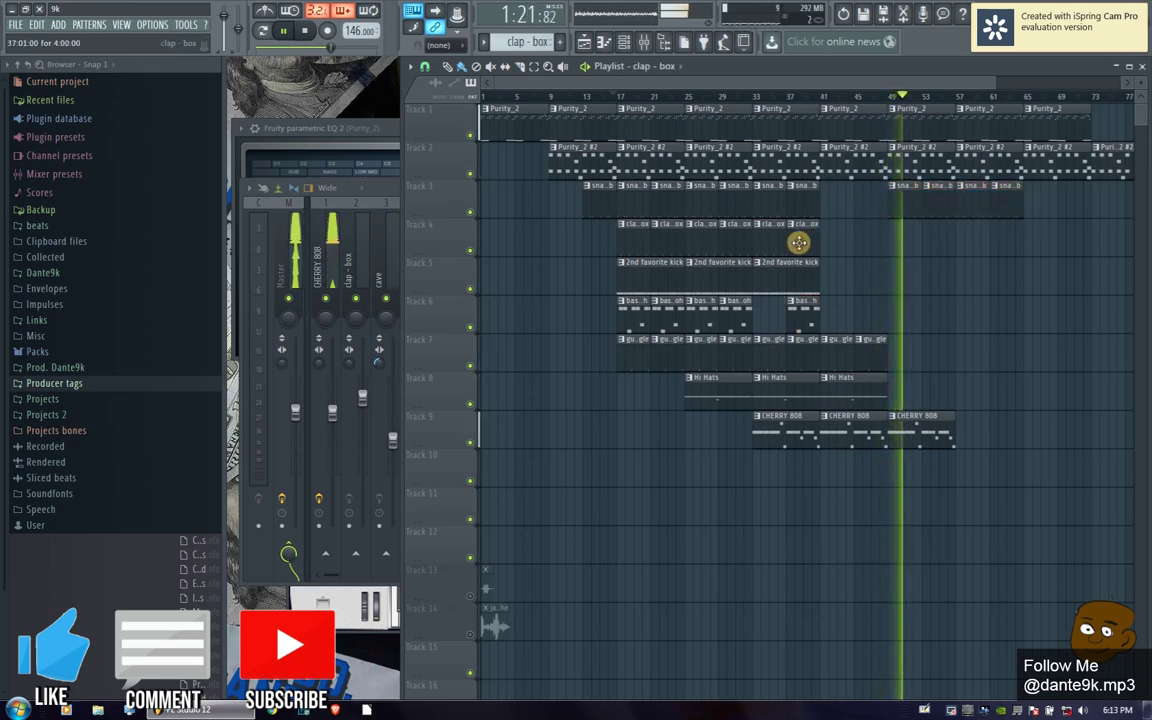
{"action": "left_click_drag", "start_coordinate": [893, 242], "coordinate": [1060, 247]}
- Place 2nd favorite kick clips on Track 5 from bar 49 to bar 73 and remove the CHERRY 808 clip at bar 49
{"action": "left_click", "coordinate": [788, 263]}
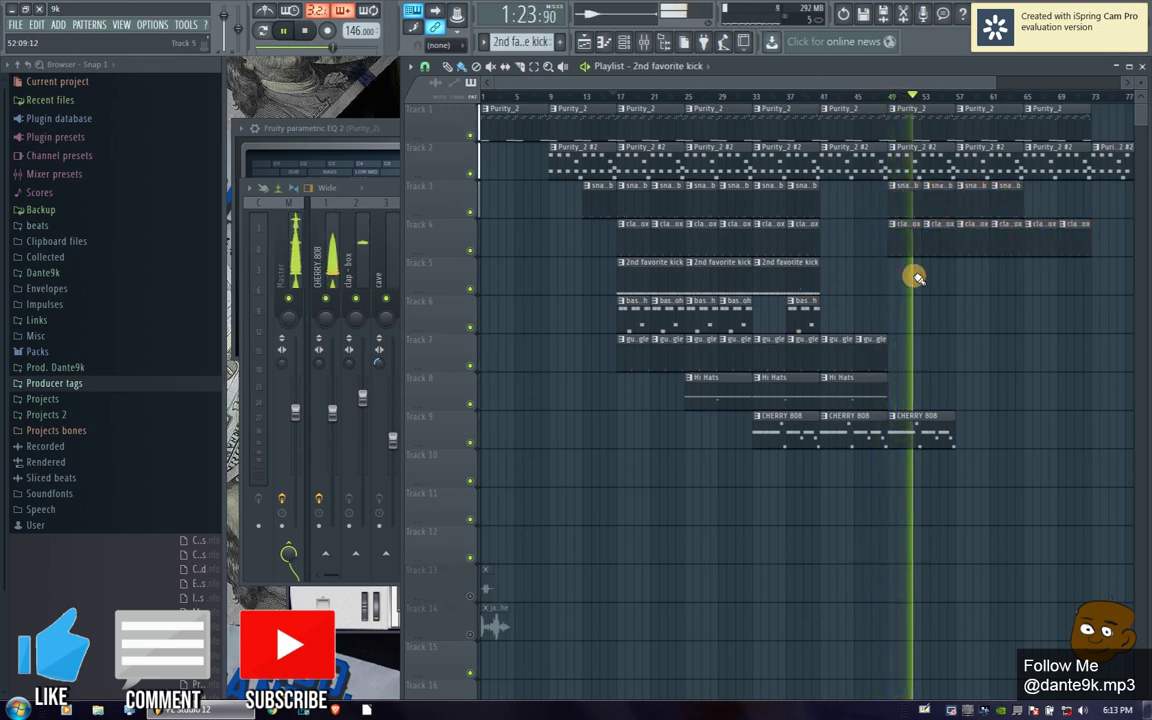
{"action": "left_click_drag", "start_coordinate": [893, 281], "coordinate": [945, 286]}
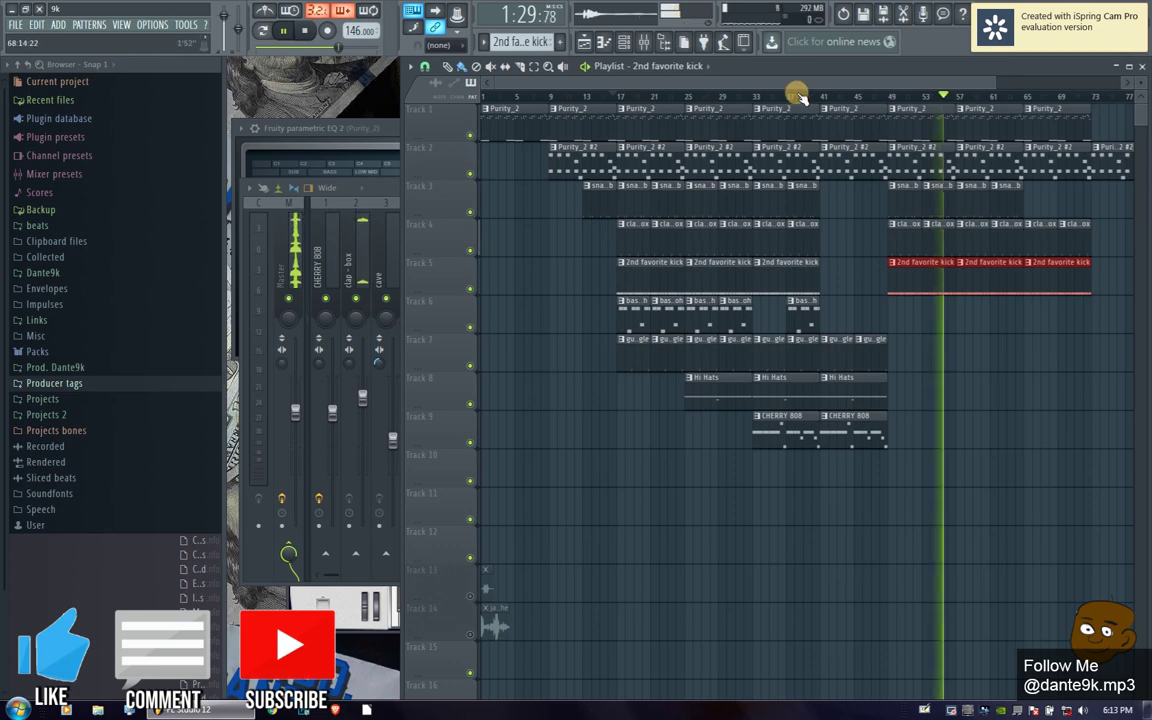
{"action": "scroll", "coordinate": [1028, 101], "scroll_direction": "up", "scroll_amount": 3}
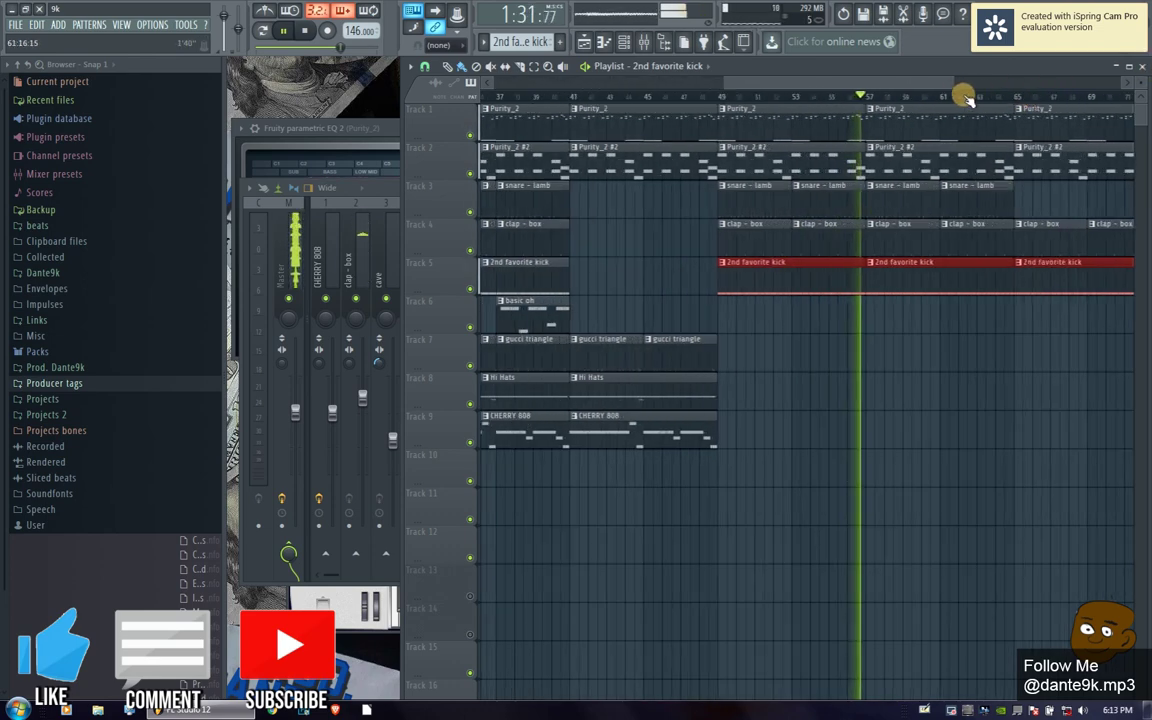
{"action": "scroll", "coordinate": [927, 94], "scroll_direction": "down", "scroll_amount": 4}
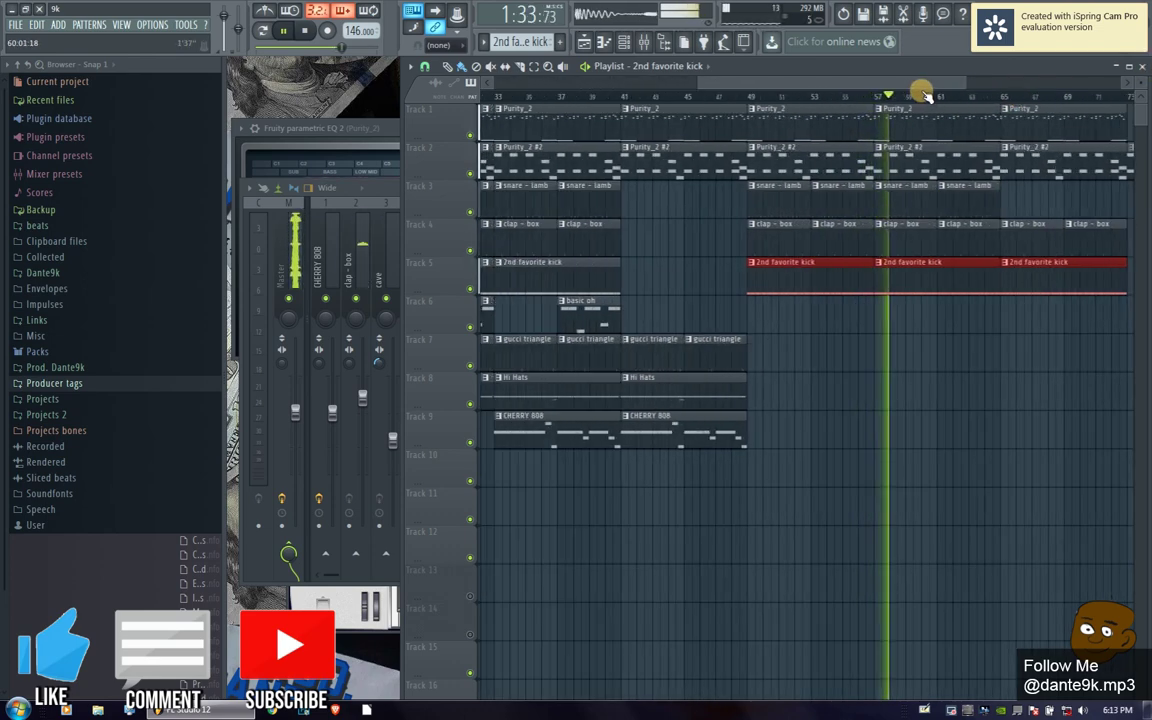
{"action": "scroll", "coordinate": [925, 95], "scroll_direction": "down", "scroll_amount": 1}
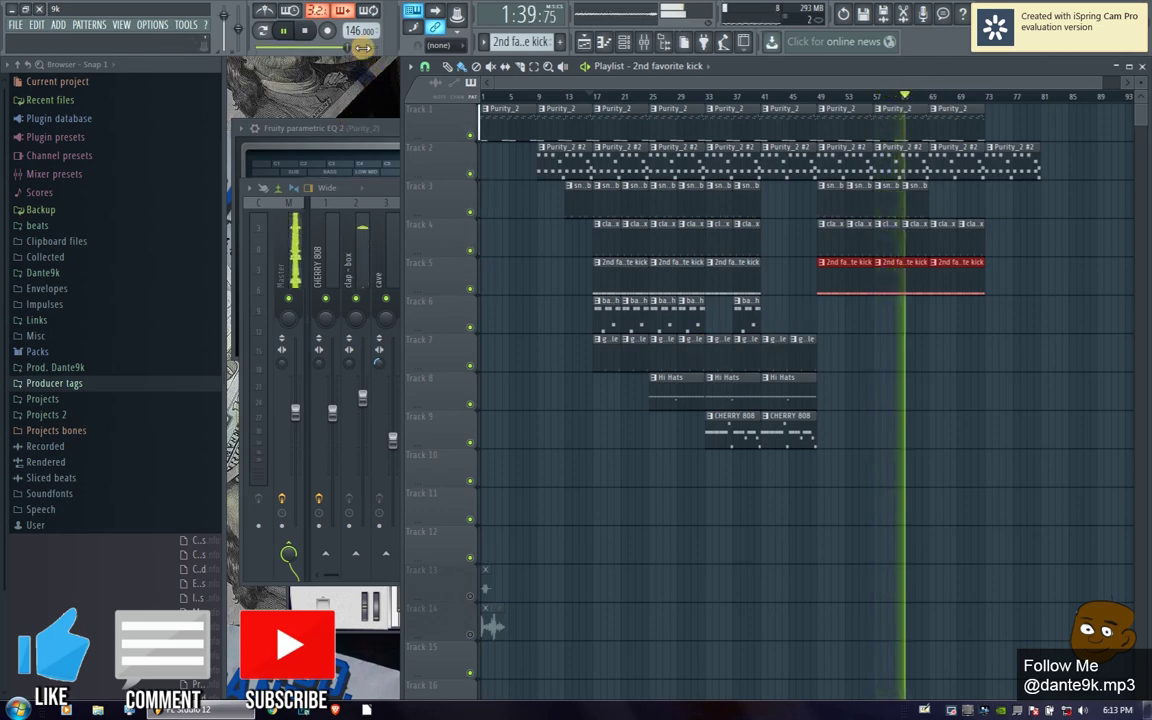
- Try a slower project tempo of 120 BPM without restretching the channels
{"action": "left_click_drag", "start_coordinate": [358, 31], "coordinate": [358, 78]}
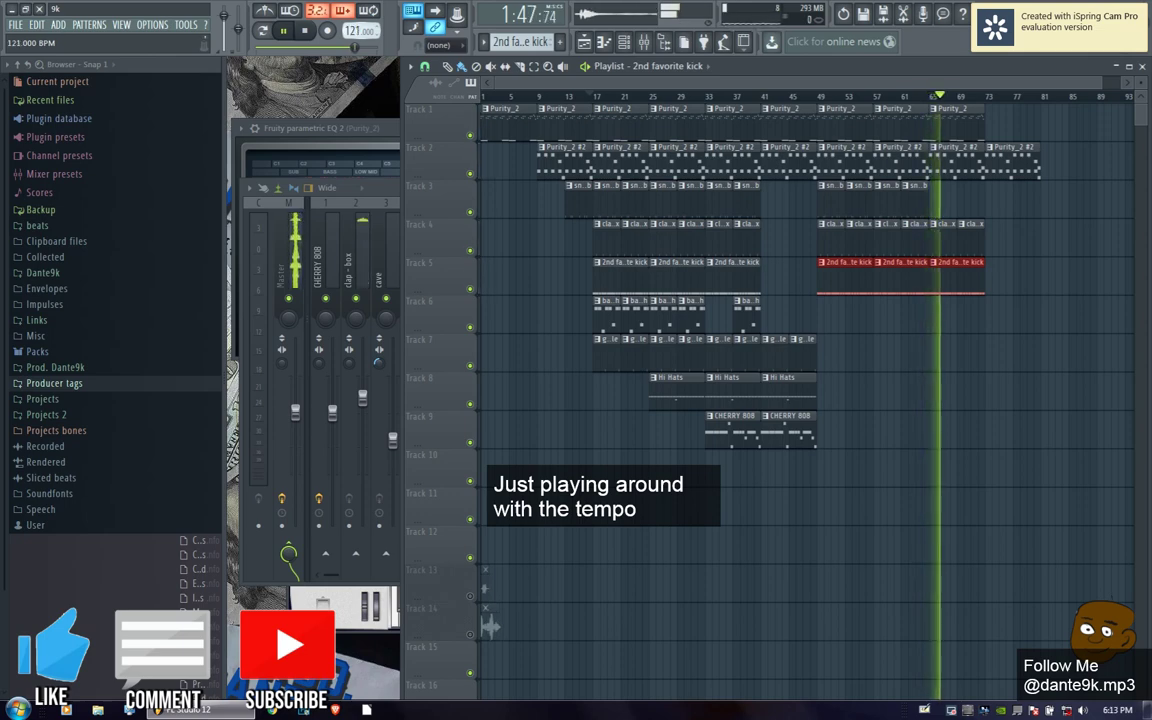
{"action": "left_click_drag", "start_coordinate": [358, 31], "coordinate": [358, 29]}
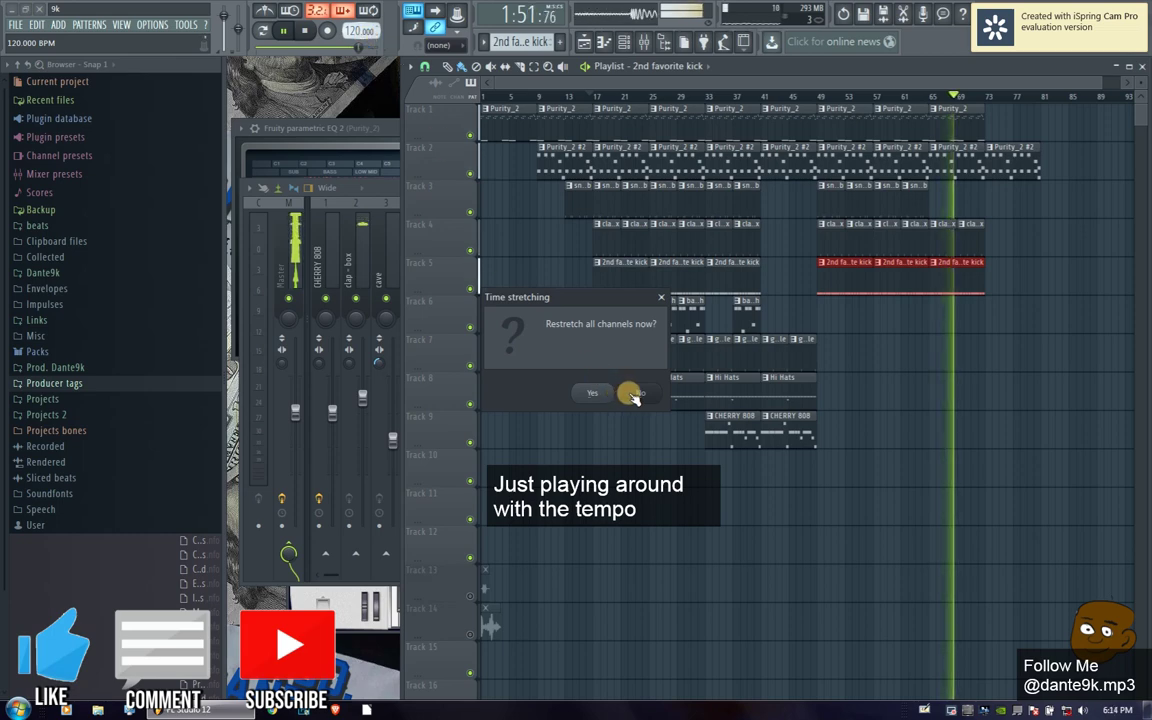
{"action": "left_click", "coordinate": [632, 396]}
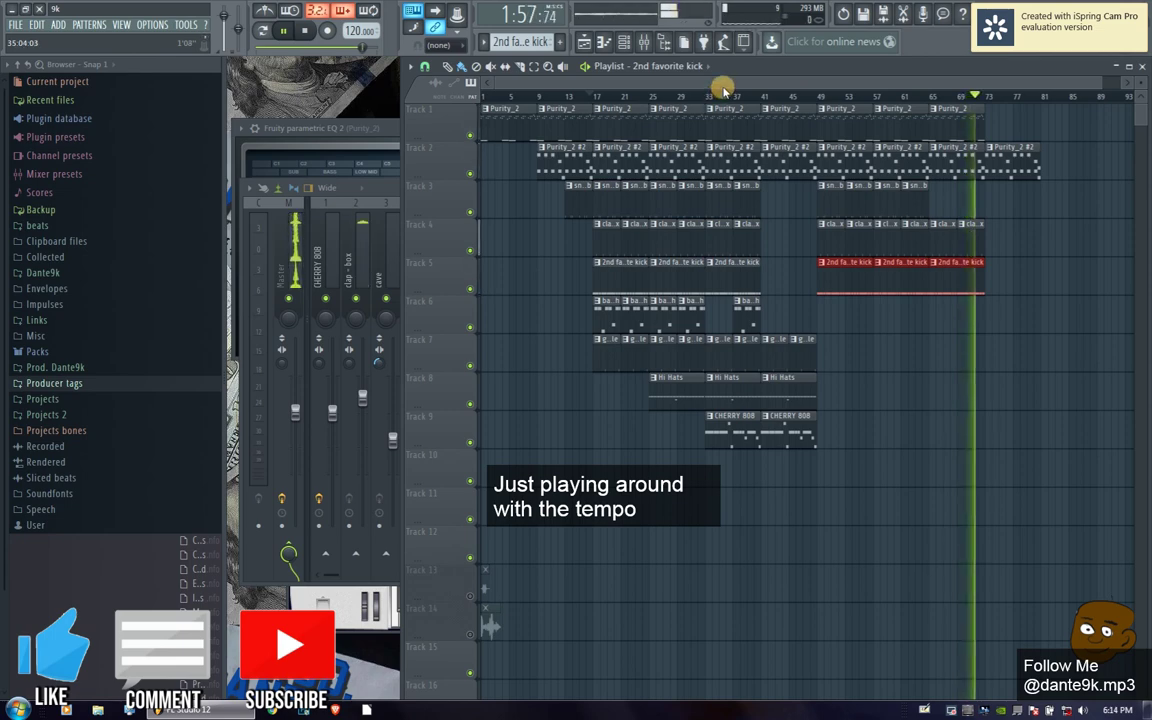
- Set the project tempo to 147 BPM and restretch all channels
{"action": "left_click_drag", "start_coordinate": [1100, 86], "coordinate": [964, 85]}
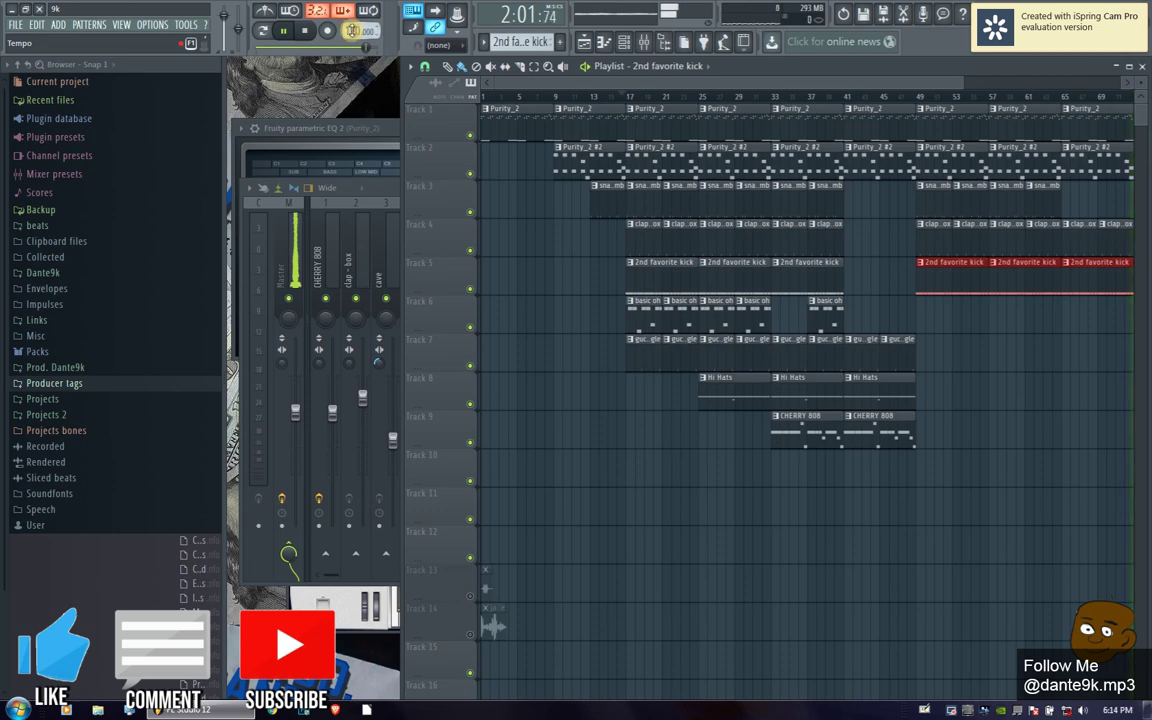
{"action": "left_click_drag", "start_coordinate": [684, 85], "coordinate": [874, 95]}
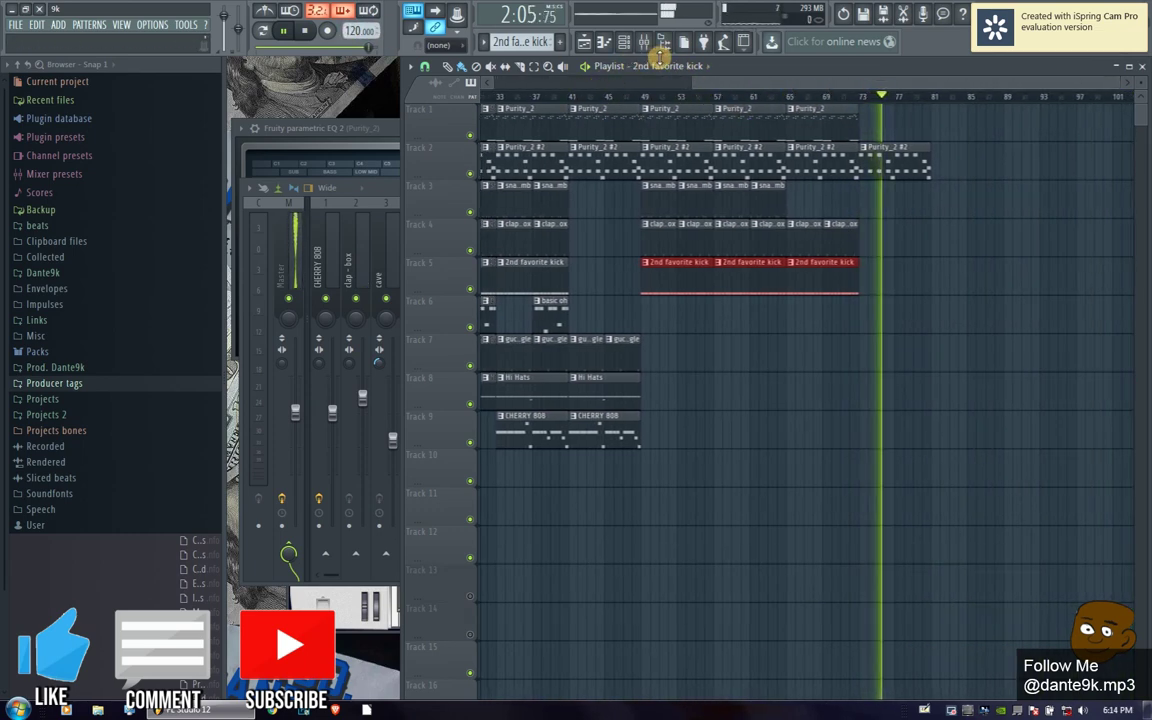
{"action": "left_click_drag", "start_coordinate": [357, 31], "coordinate": [357, 20]}
{"action": "scroll", "coordinate": [360, 30], "scroll_direction": "up", "scroll_amount": 9}
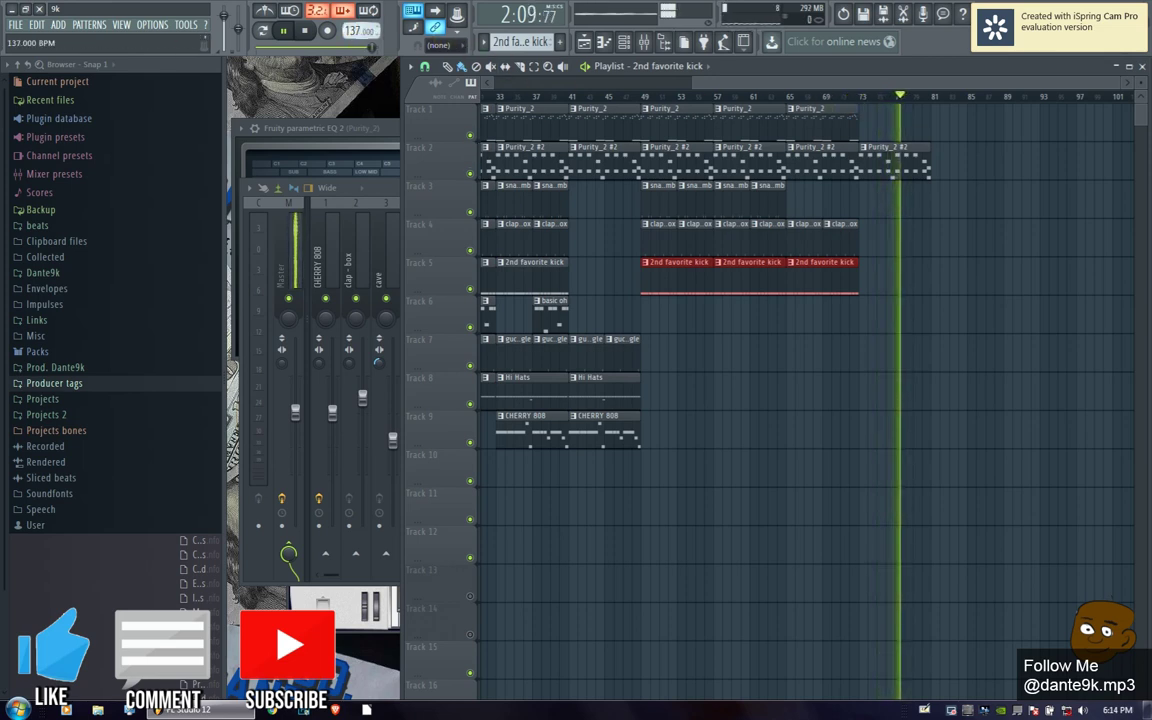
{"action": "scroll", "coordinate": [360, 30], "scroll_direction": "up", "scroll_amount": 10}
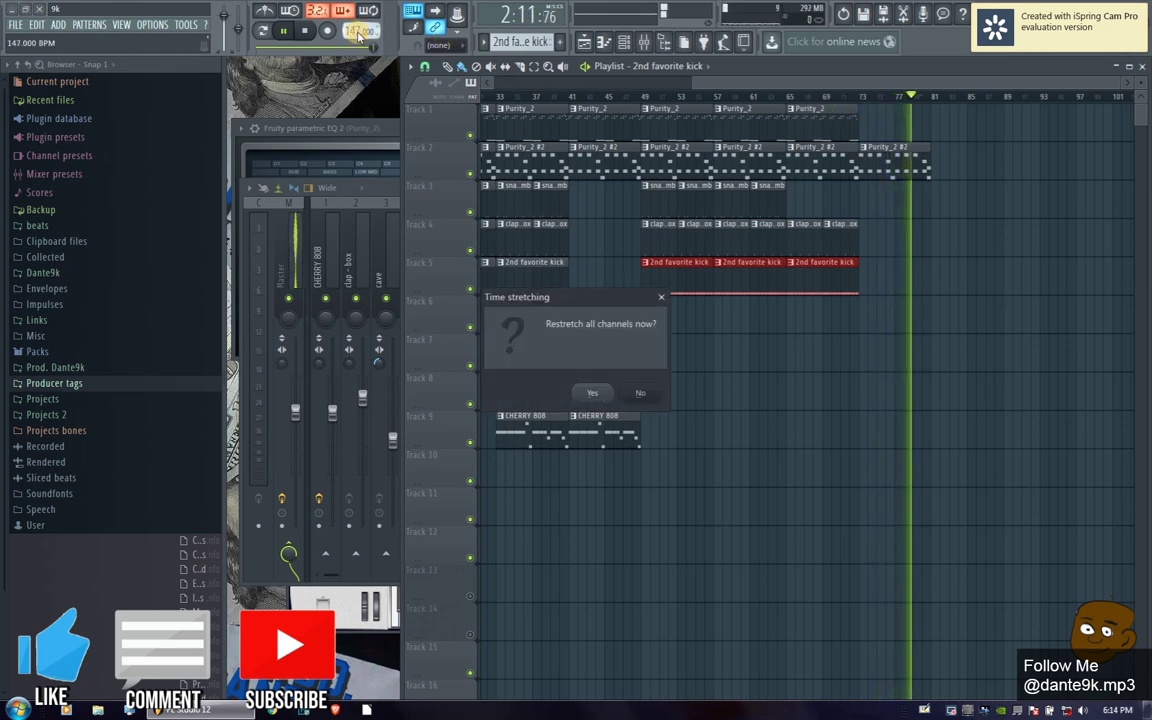
{"action": "left_click", "coordinate": [593, 392]}
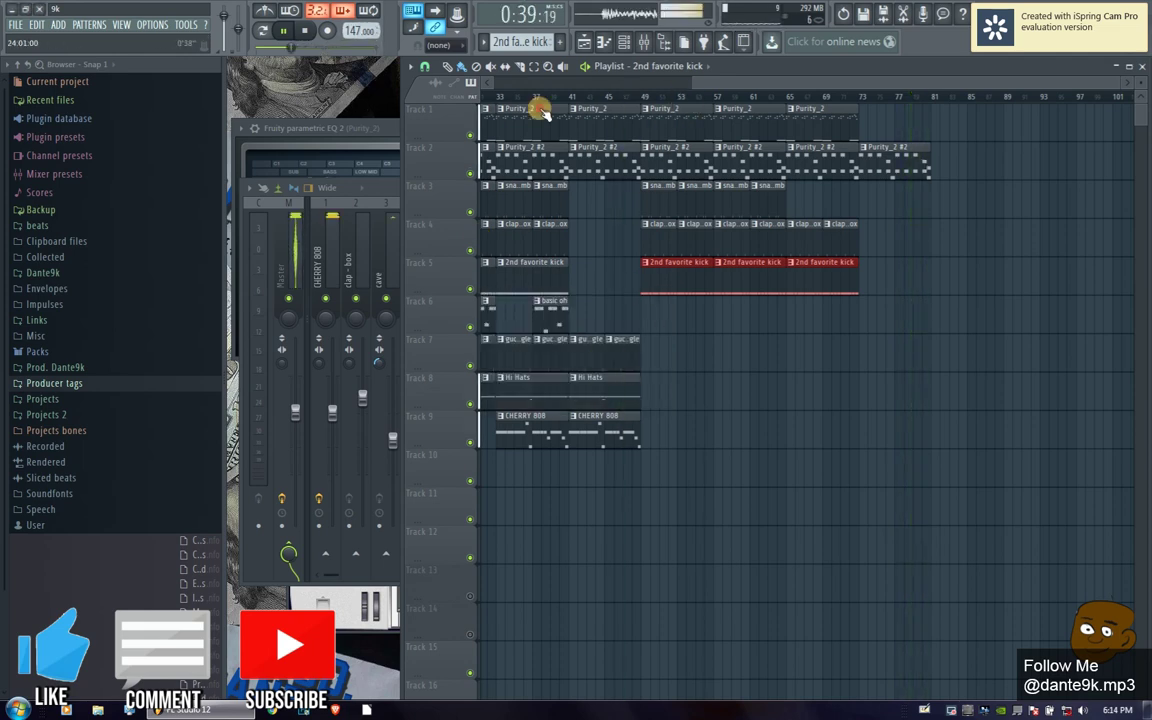
- Play the arrangement from around bar 20 to check it at the new tempo
{"action": "left_click_drag", "start_coordinate": [541, 108], "coordinate": [478, 108]}
{"action": "left_click_drag", "start_coordinate": [614, 93], "coordinate": [478, 106]}
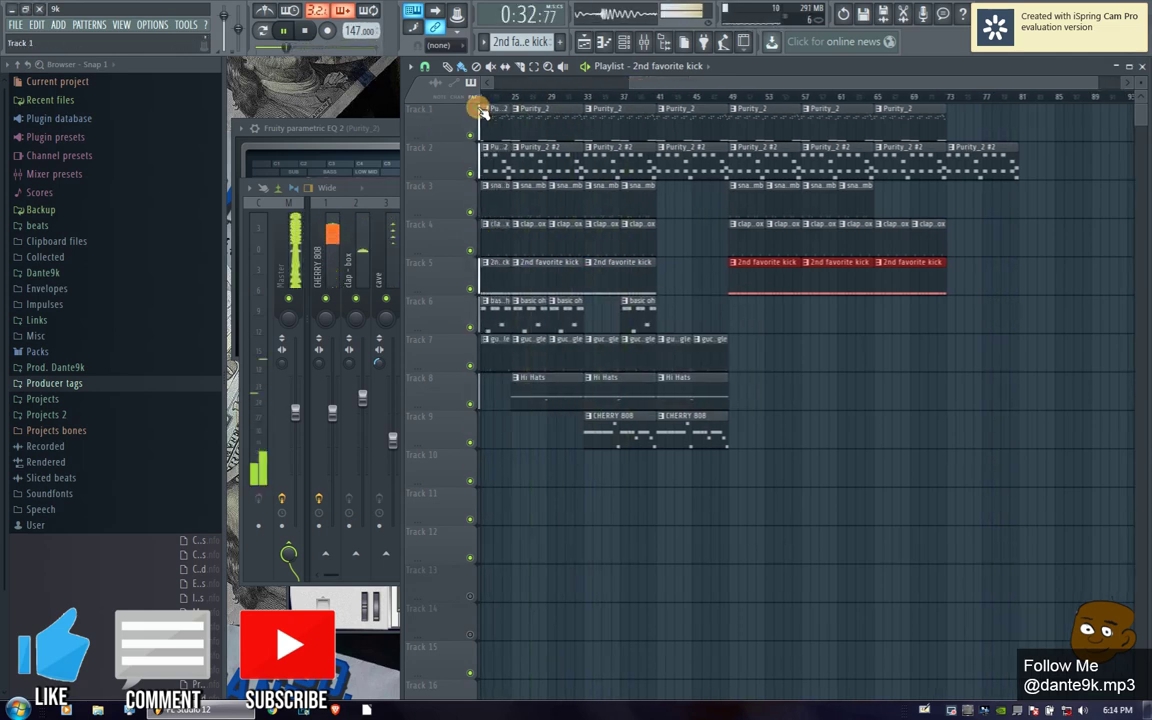
{"action": "left_click_drag", "start_coordinate": [645, 82], "coordinate": [550, 93]}
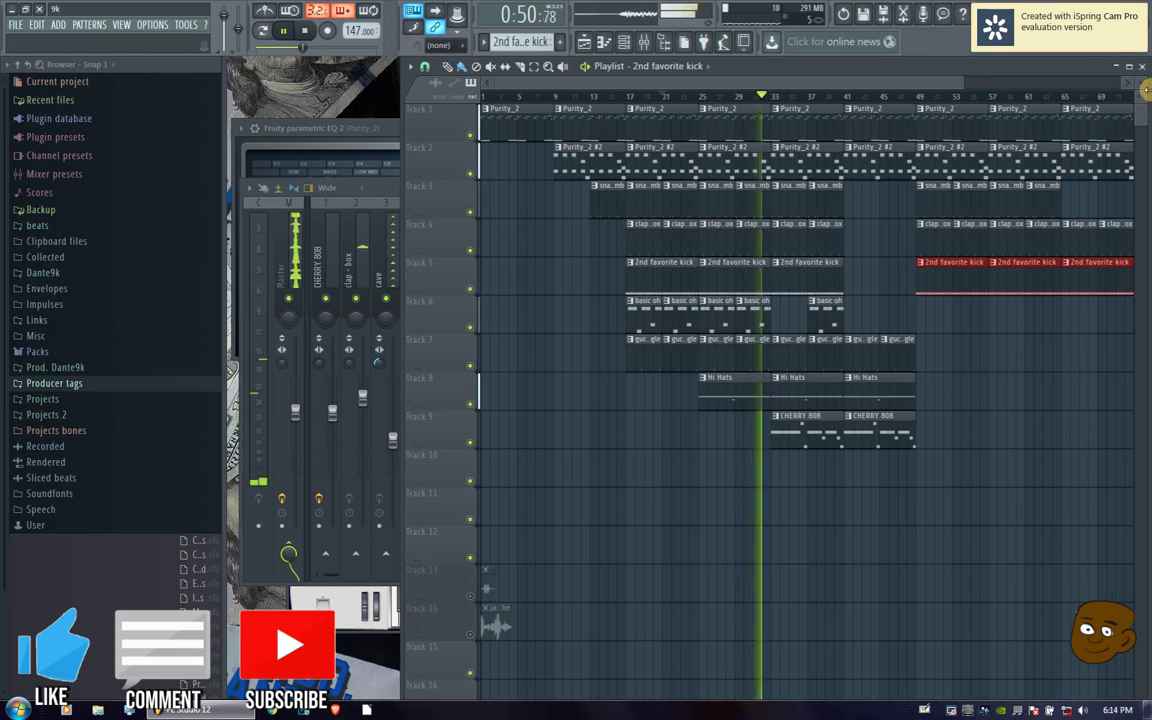
- Close the playlist, the mixer, both Fruity parametric EQ 2 windows and the Purity_2 instrument window
{"action": "left_click", "coordinate": [1141, 67]}
{"action": "left_click", "coordinate": [1094, 187]}
{"action": "key", "text": "Escape"}
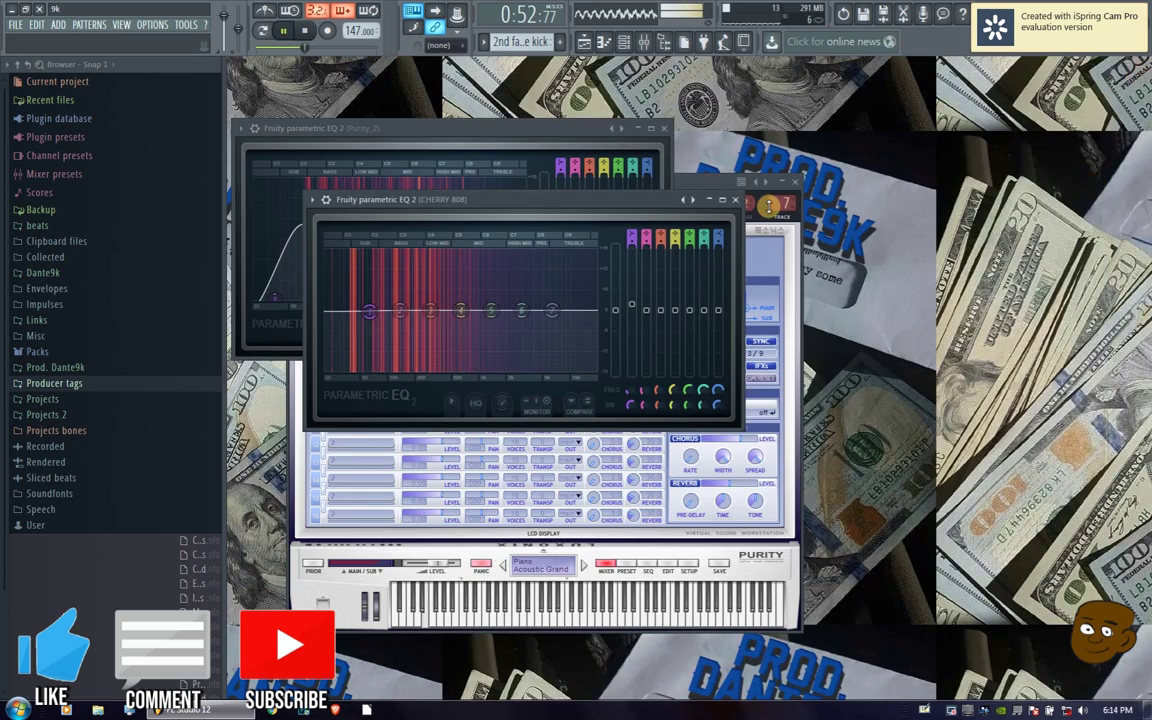
{"action": "left_click", "coordinate": [723, 198]}
{"action": "left_click", "coordinate": [650, 128]}
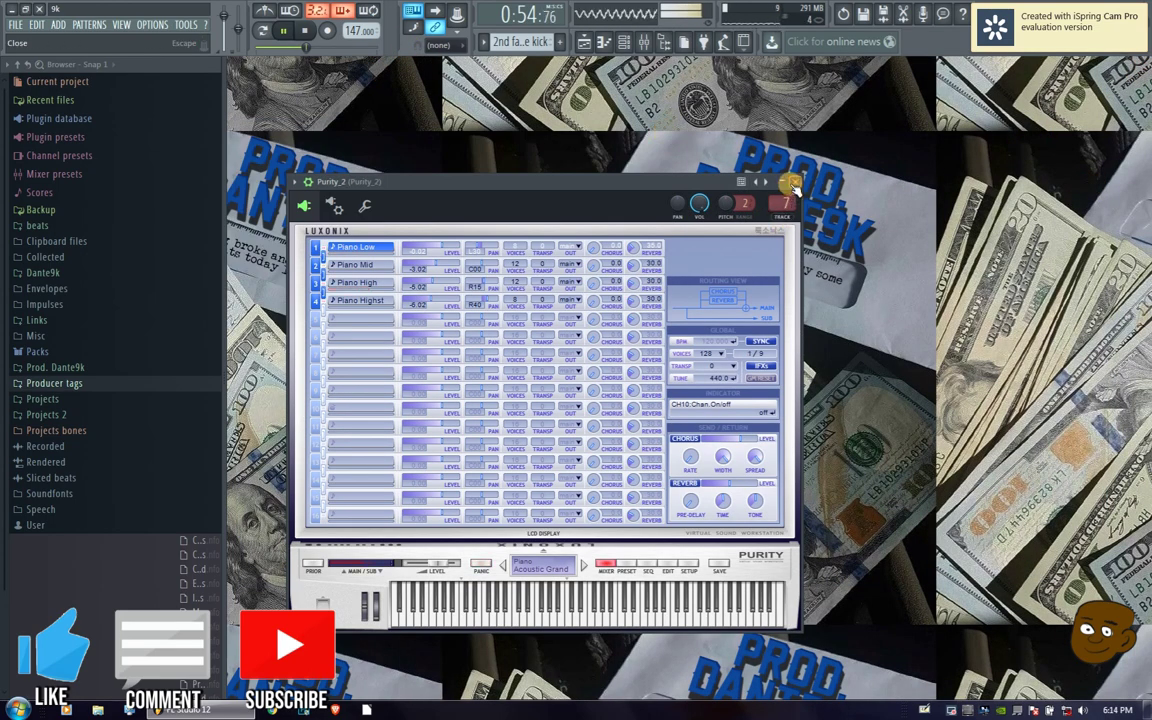
{"action": "left_click", "coordinate": [793, 184]}
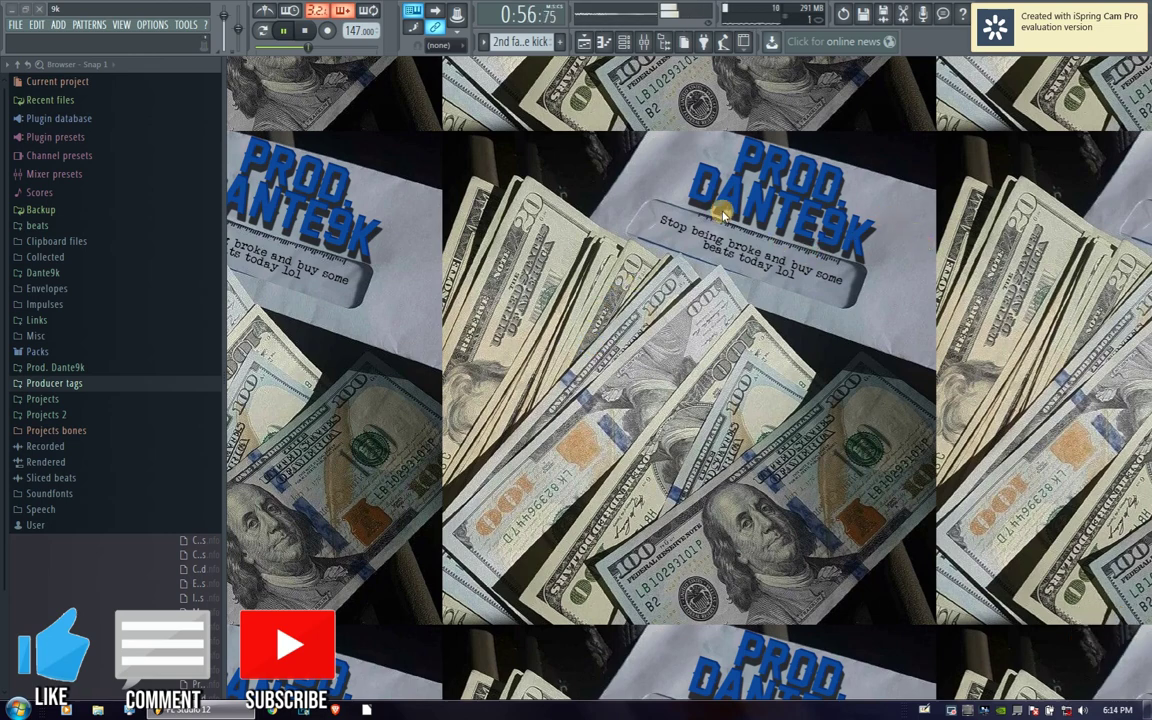